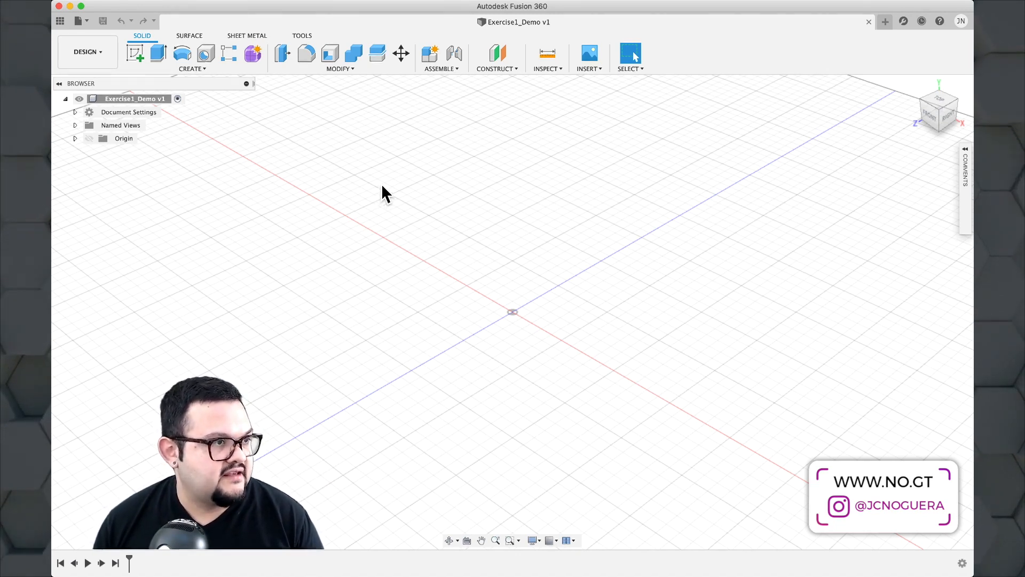
Look through the available workspaces and the solid commands for creating, modifying, assembling, constructing, inspecting and inserting.
{"action": "left_click", "coordinate": [111, 55]}
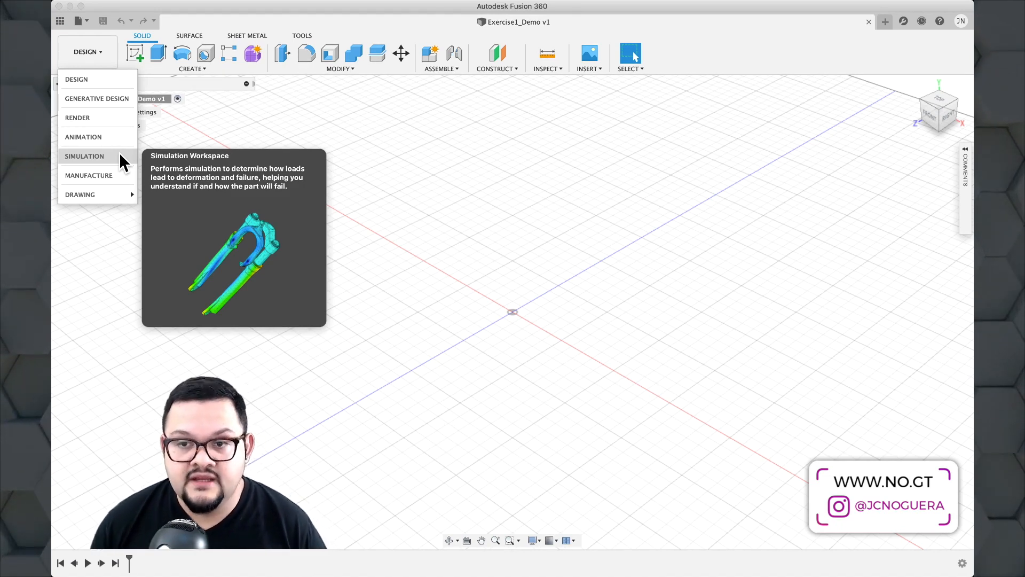
{"action": "mouse_move", "coordinate": [117, 180]}
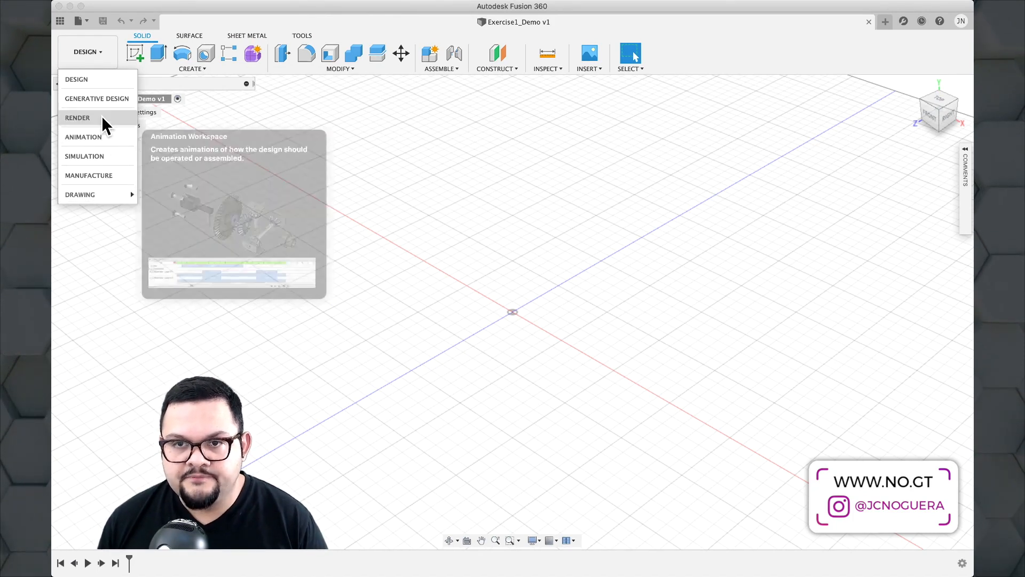
{"action": "left_click", "coordinate": [95, 78]}
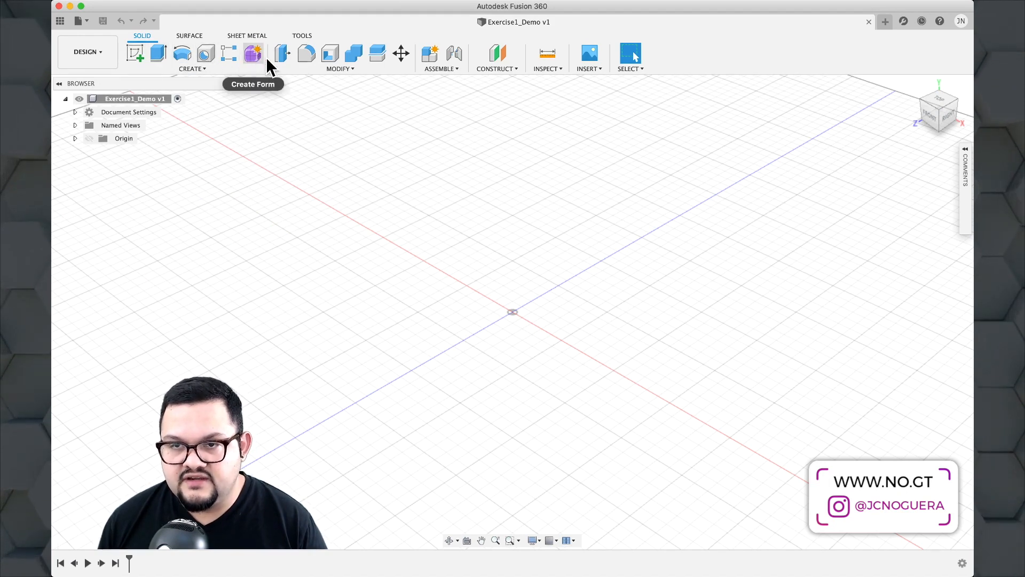
{"action": "left_click", "coordinate": [215, 68]}
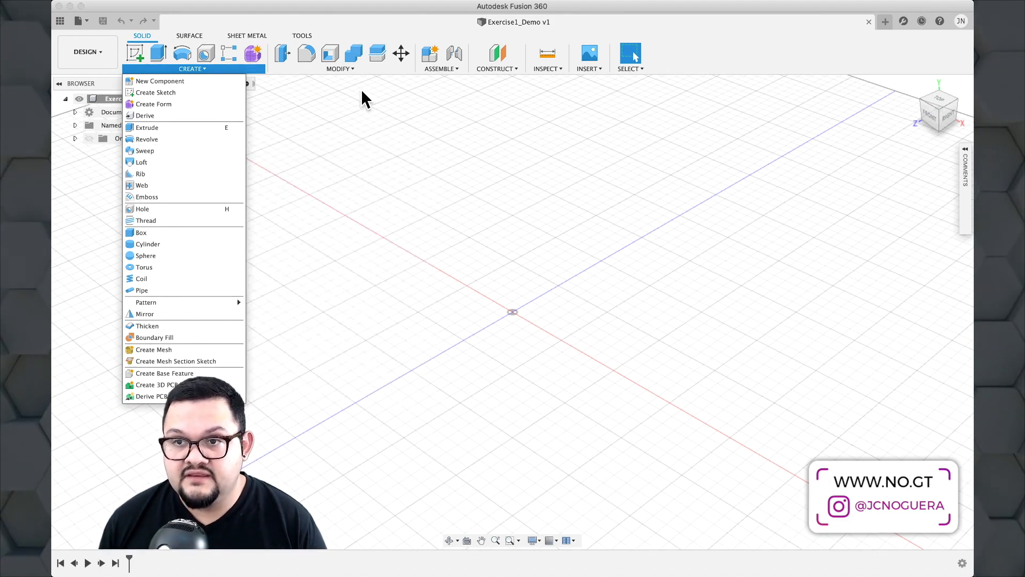
{"action": "left_click", "coordinate": [355, 72]}
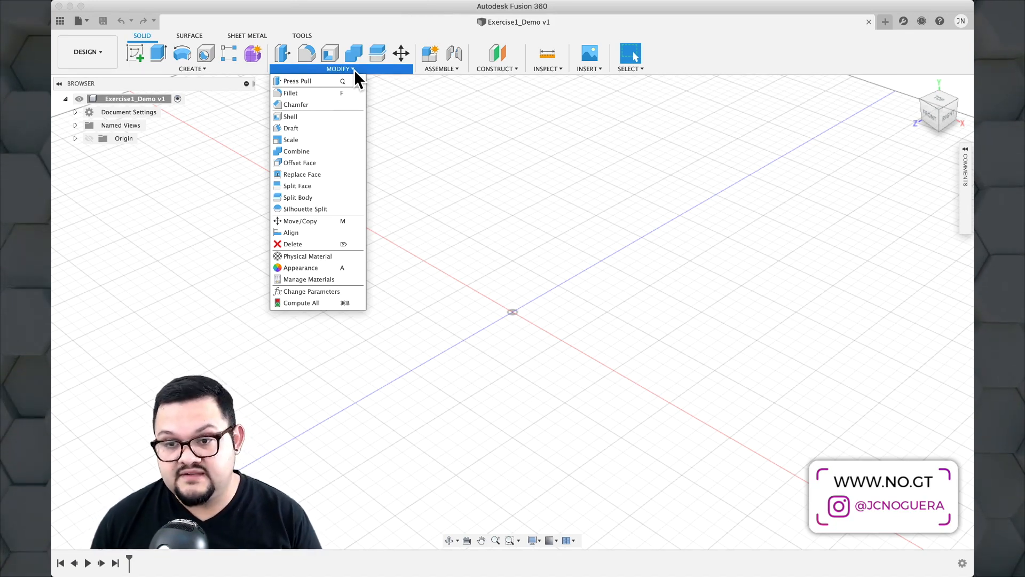
{"action": "left_click", "coordinate": [436, 69]}
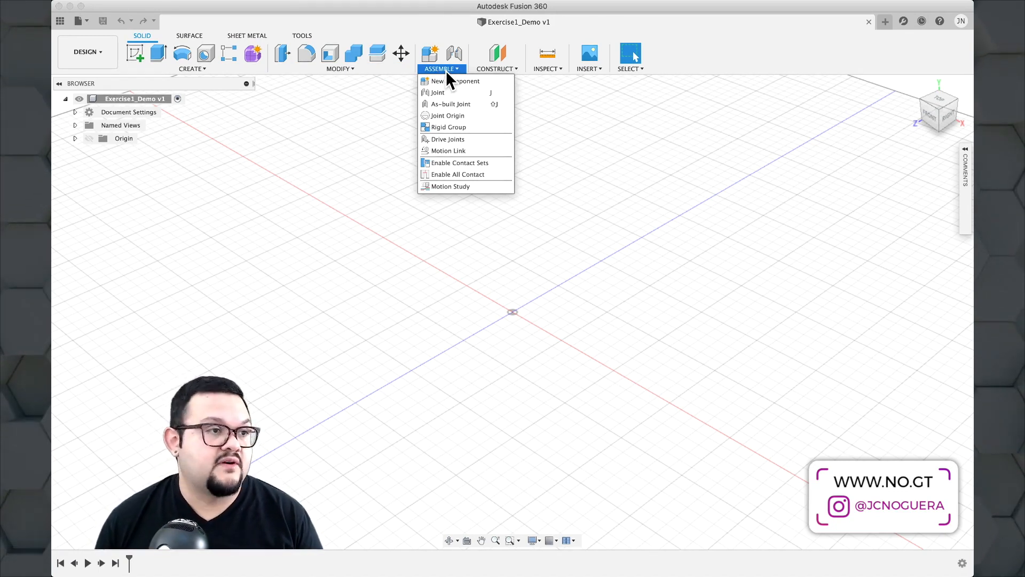
{"action": "left_click", "coordinate": [492, 68]}
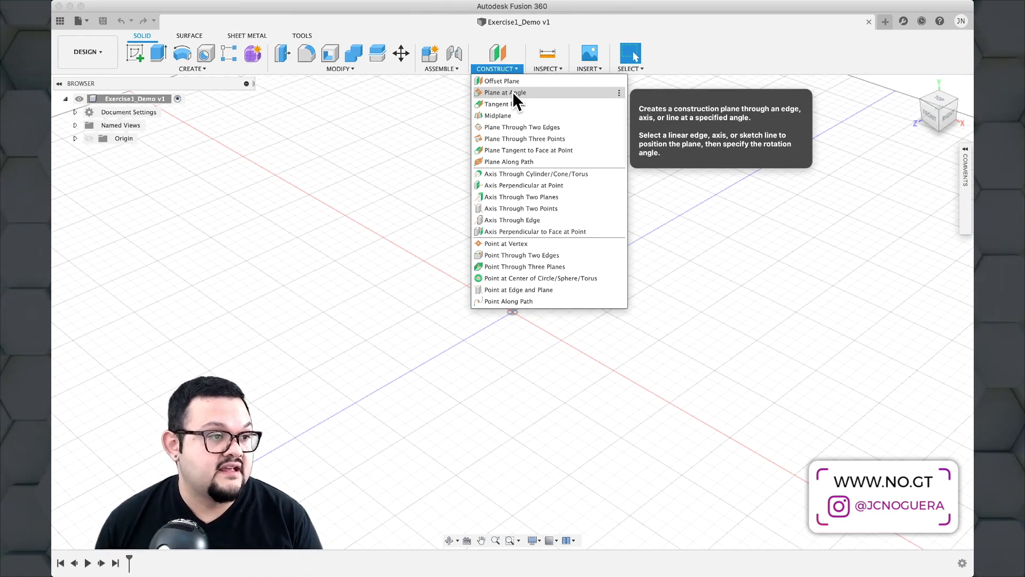
{"action": "left_click", "coordinate": [546, 69]}
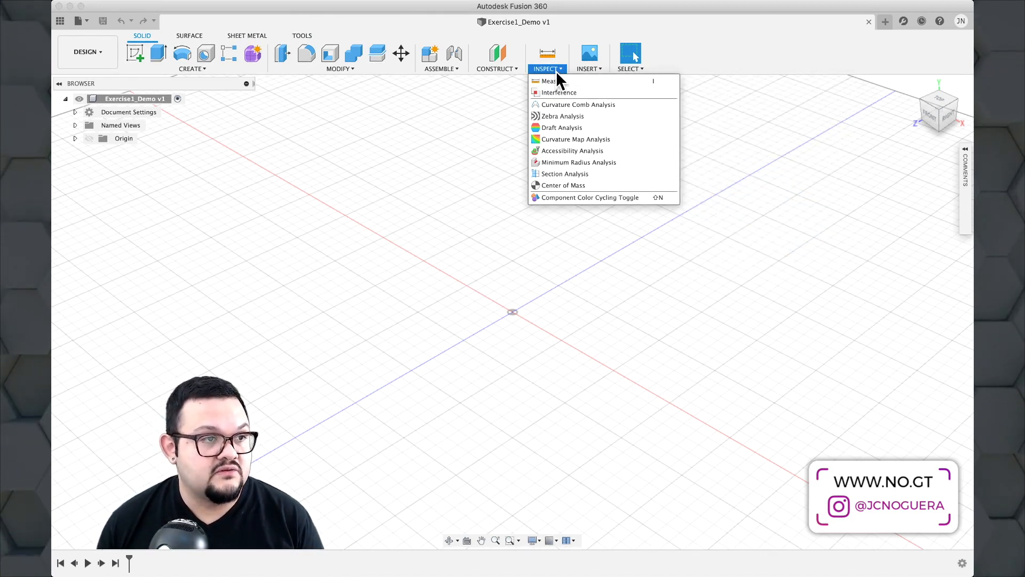
{"action": "left_click", "coordinate": [587, 69]}
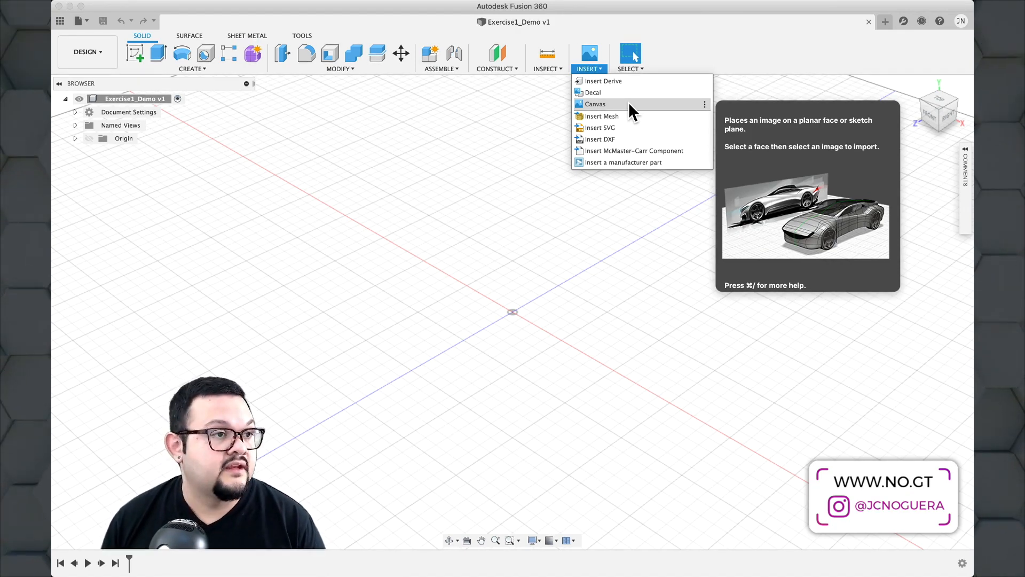
{"action": "left_click", "coordinate": [192, 69]}
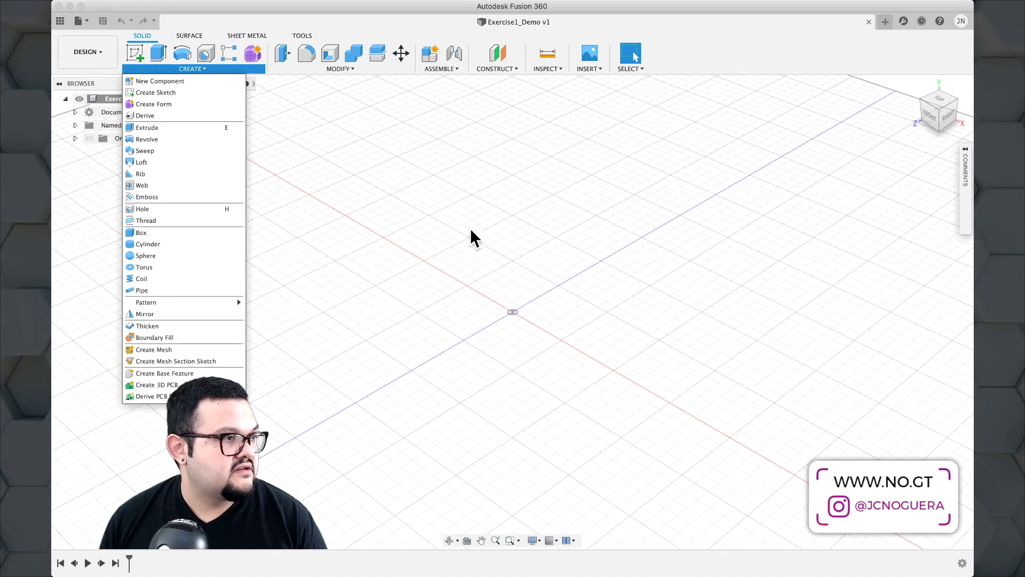
{"action": "left_click", "coordinate": [518, 233]}
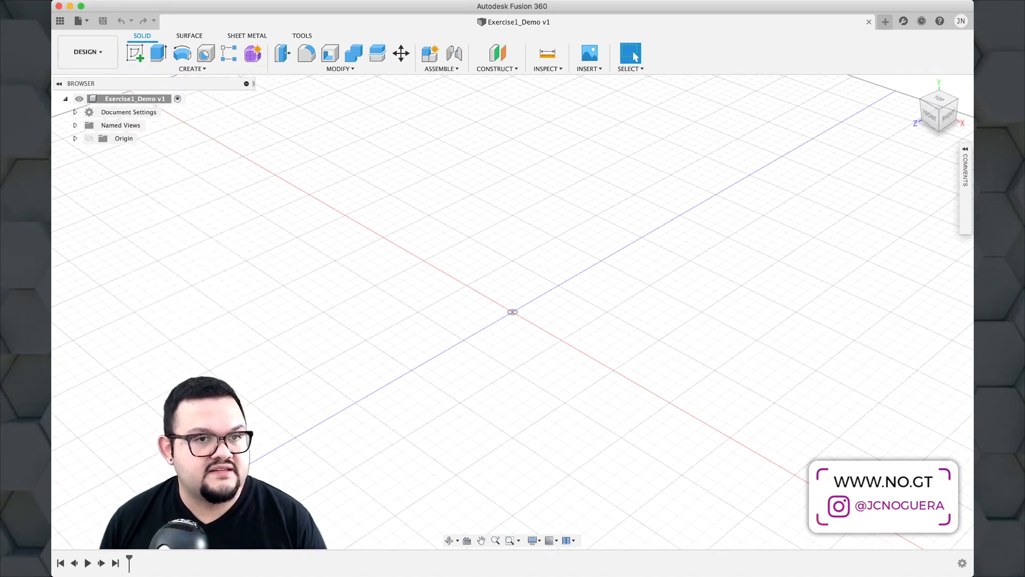
Bring Exercise 1 Drawing.pdf over the design, read the part dimensions, and return to the empty model.
{"action": "mouse_move", "coordinate": [1024, 32]}
{"action": "left_mouse_down"}
{"action": "mouse_move", "coordinate": [821, 53]}
{"action": "mouse_move", "coordinate": [854, 51]}
{"action": "left_mouse_up"}
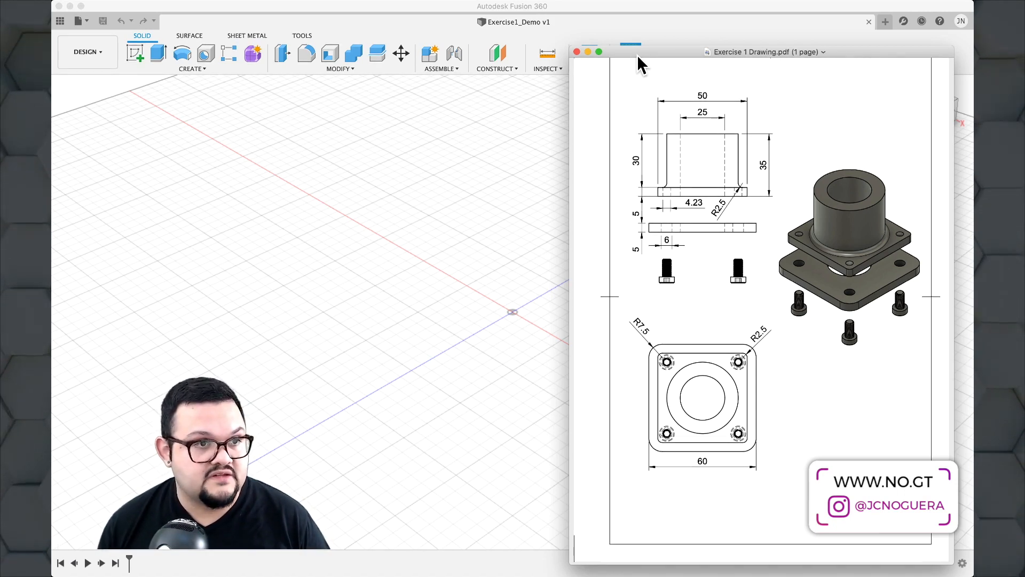
{"action": "mouse_move", "coordinate": [638, 55]}
{"action": "left_mouse_down"}
{"action": "mouse_move", "coordinate": [944, 119]}
{"action": "mouse_move", "coordinate": [1024, 122]}
{"action": "left_mouse_up"}
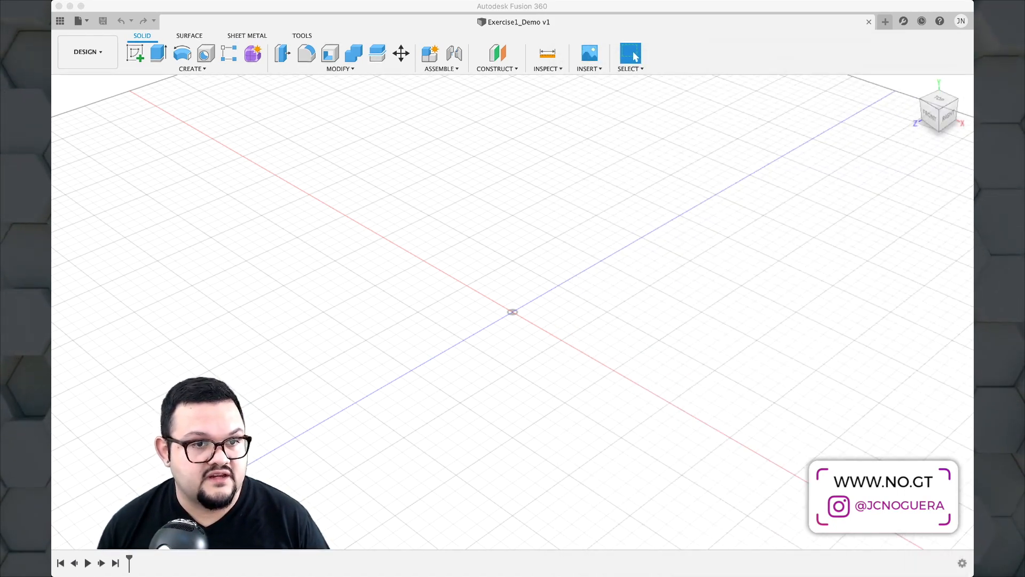
{"action": "left_click", "coordinate": [591, 253]}
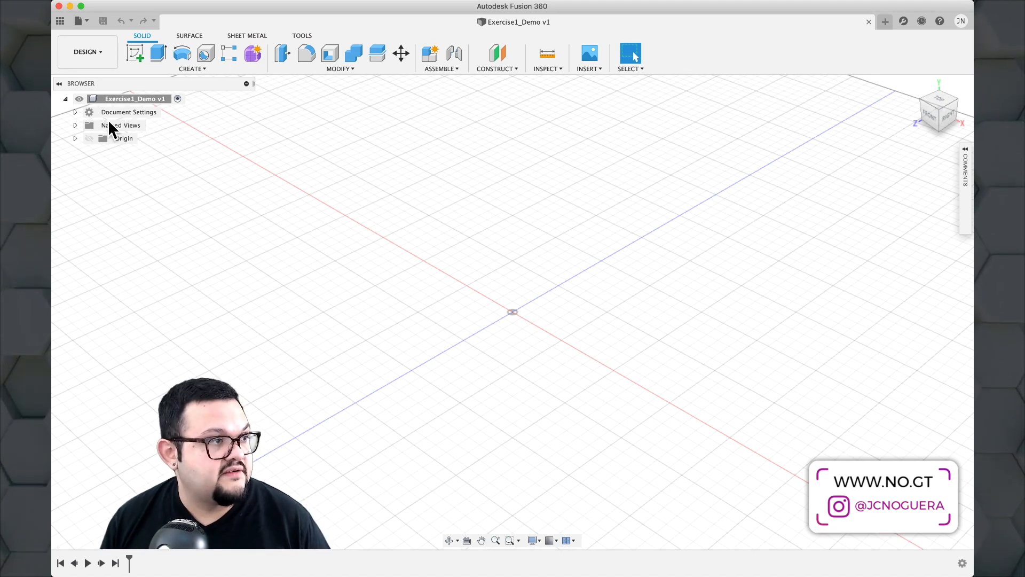
Check the document's active unit type against the available units, leaving it on Millimeter.
{"action": "left_click", "coordinate": [78, 113]}
{"action": "mouse_move", "coordinate": [113, 125]}
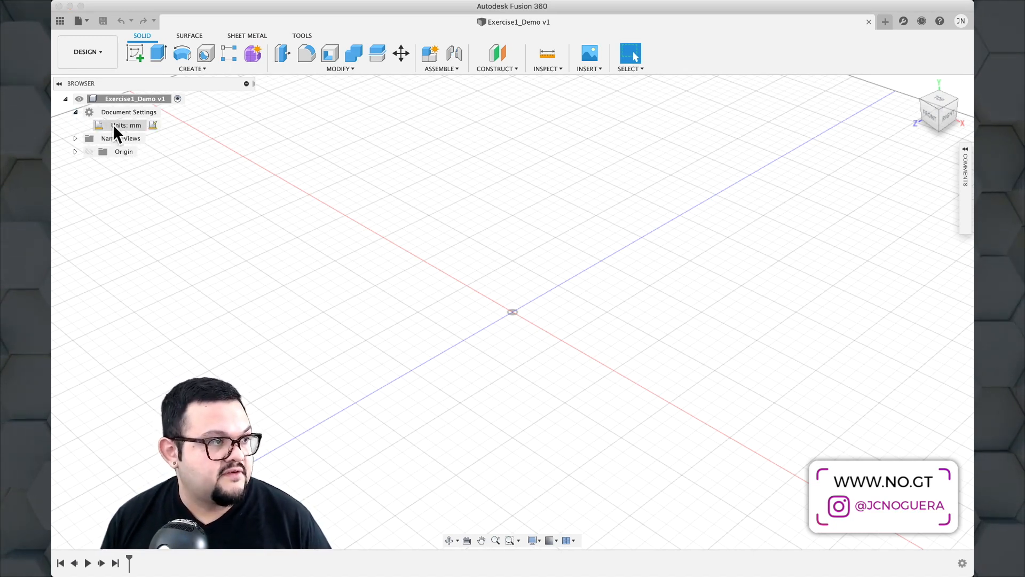
{"action": "left_click", "coordinate": [153, 126]}
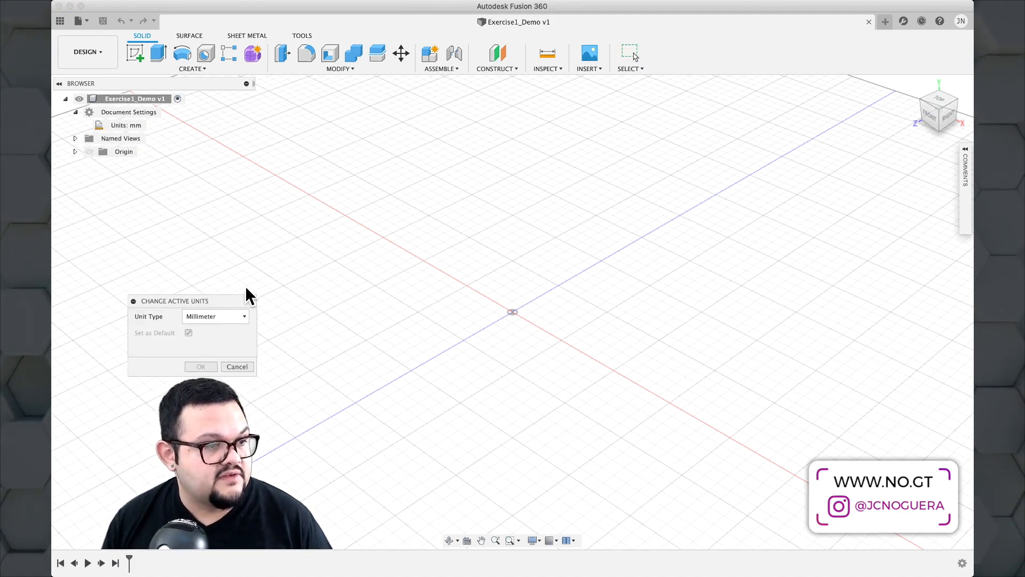
{"action": "left_click_drag", "start_coordinate": [227, 299], "coordinate": [292, 217]}
{"action": "left_click", "coordinate": [307, 235]}
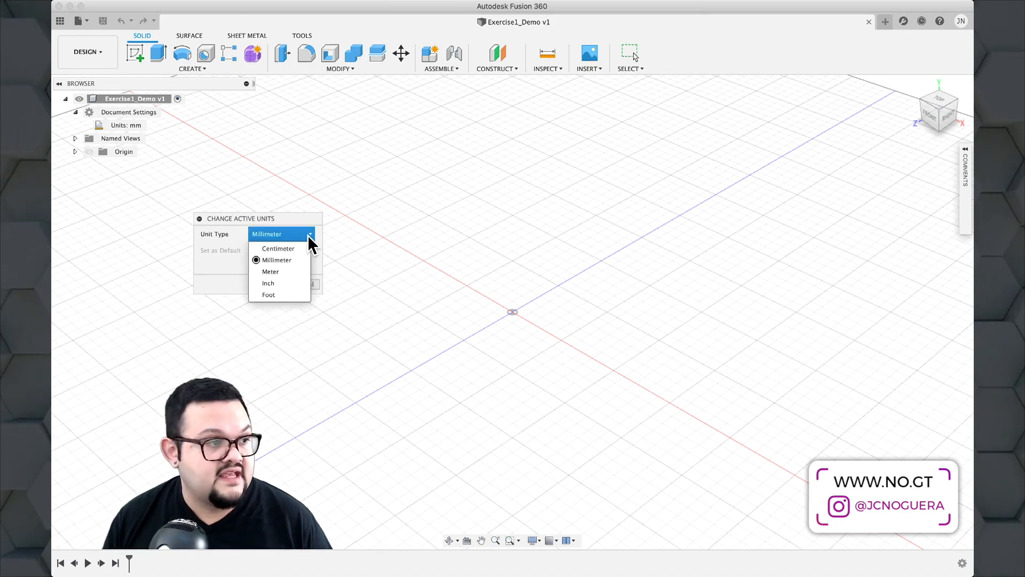
{"action": "left_click", "coordinate": [288, 260]}
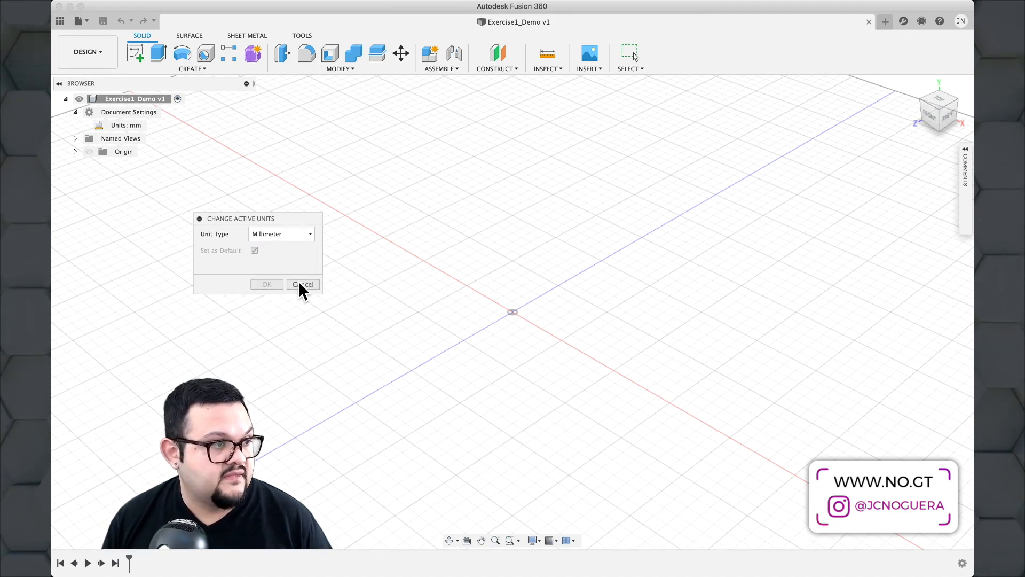
{"action": "left_click", "coordinate": [302, 284]}
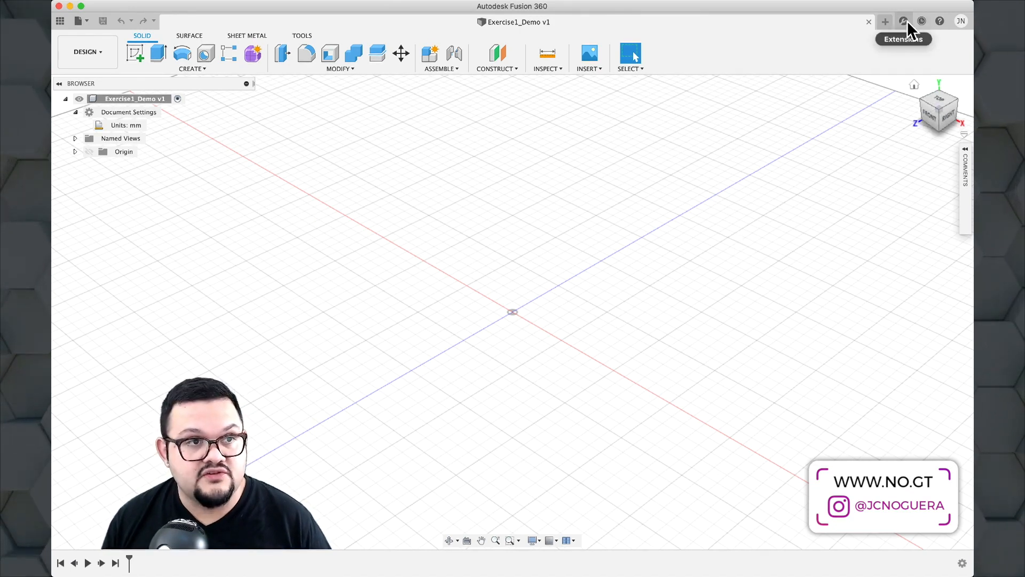
{"action": "left_click", "coordinate": [964, 22]}
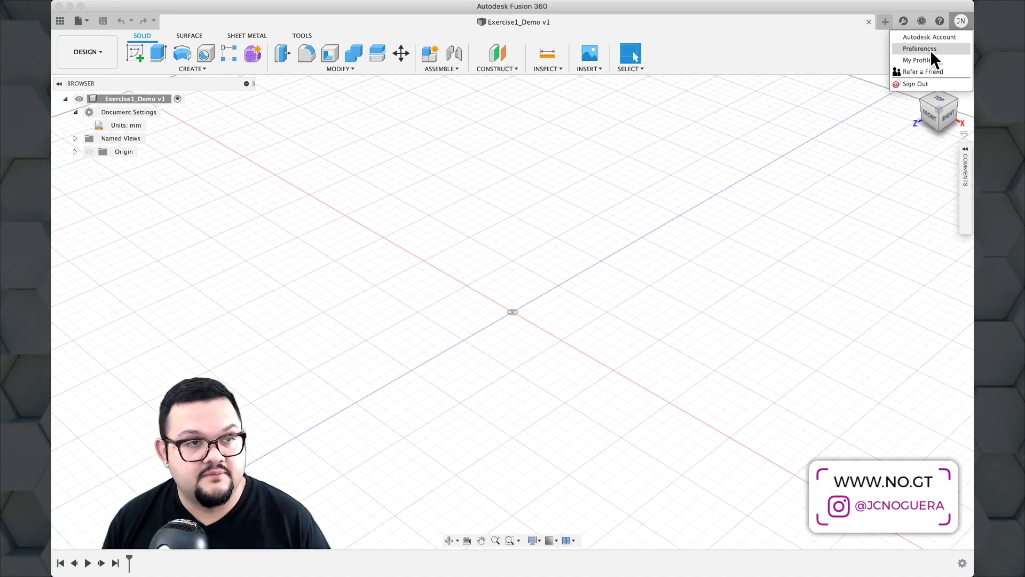
{"action": "left_click", "coordinate": [785, 64]}
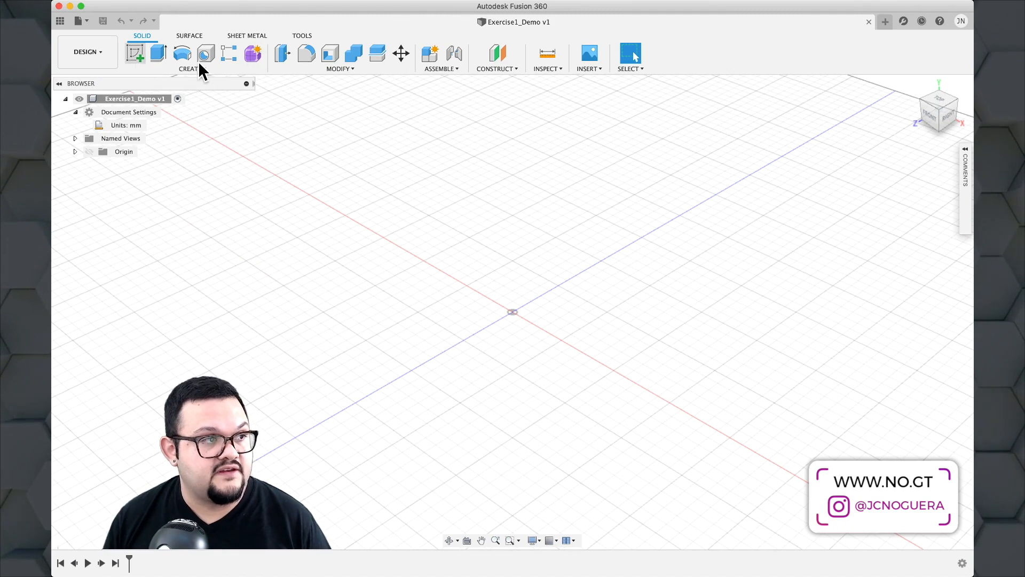
Pin the Loft command among the quick-access solid creation tools.
{"action": "left_click", "coordinate": [181, 68]}
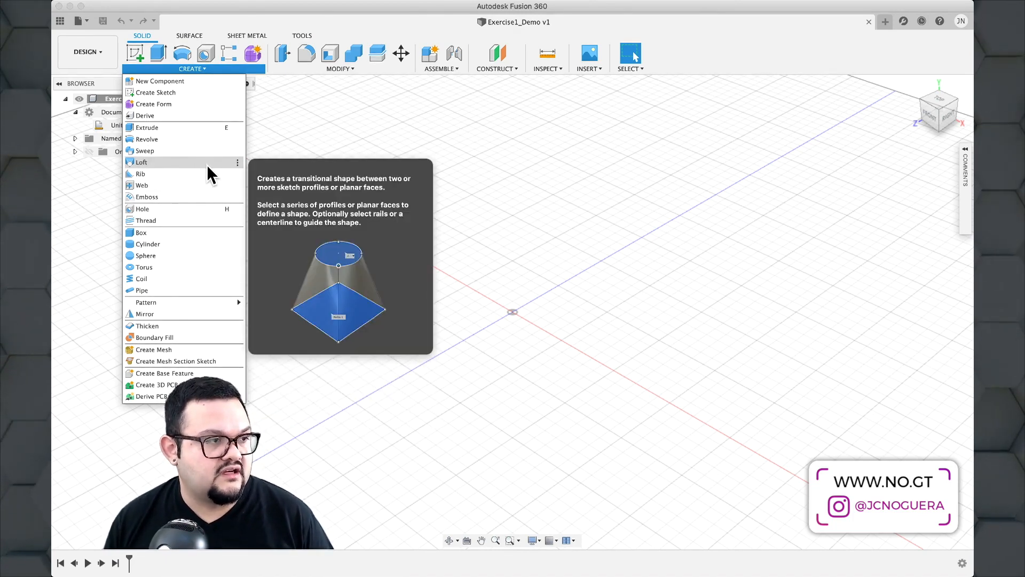
{"action": "left_click", "coordinate": [238, 164]}
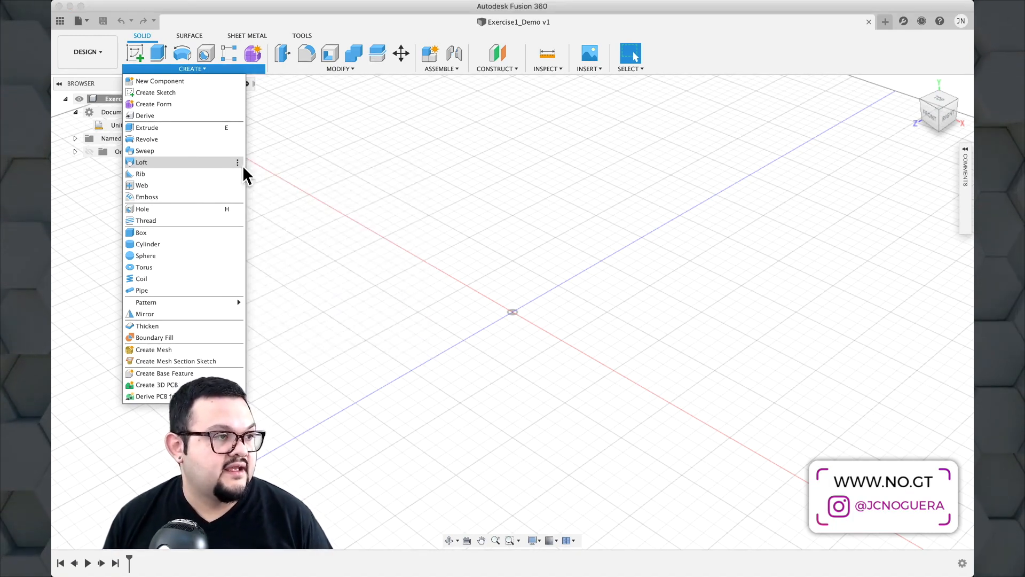
{"action": "left_click", "coordinate": [238, 165]}
{"action": "left_click", "coordinate": [252, 165]}
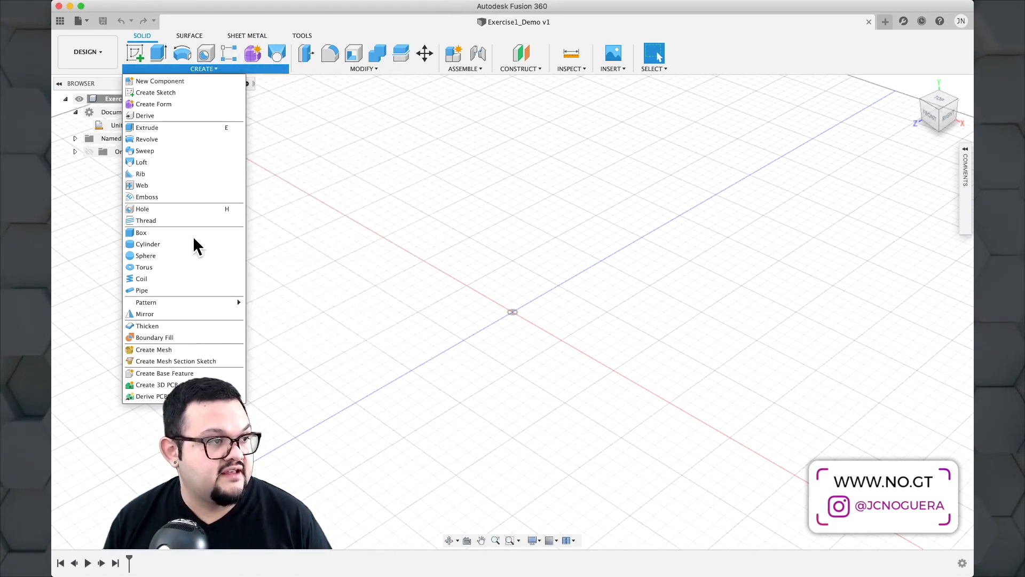
{"action": "left_click", "coordinate": [483, 283]}
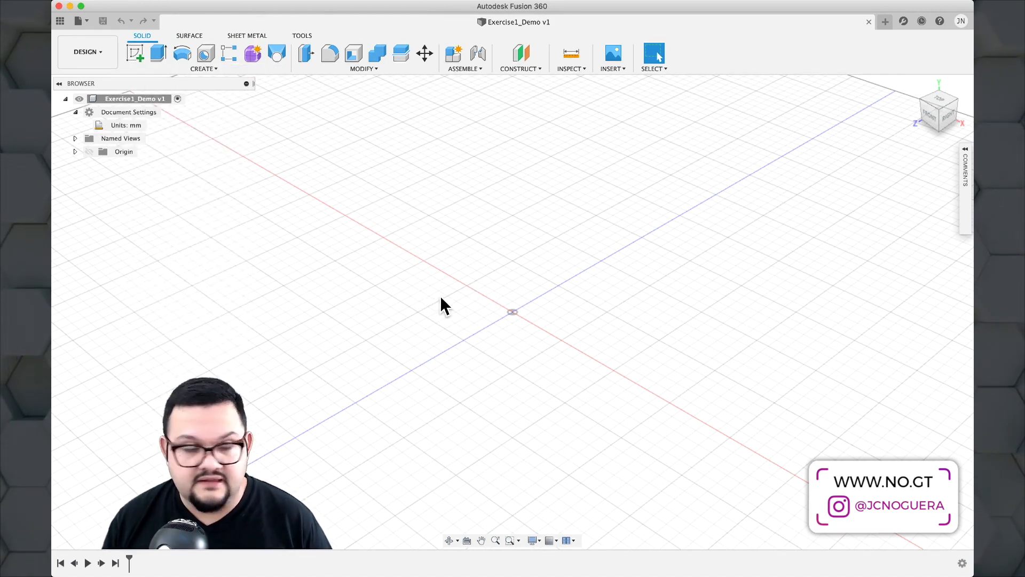
Search the design shortcuts for "loft" and pick the solid Loft command.
{"action": "key", "text": "s"}
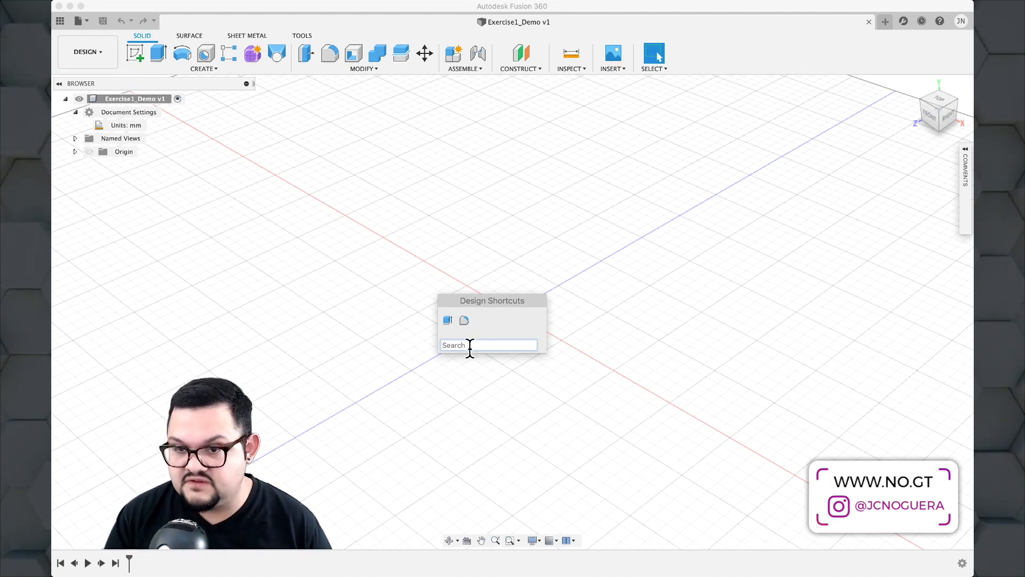
{"action": "type", "text": "loft"}
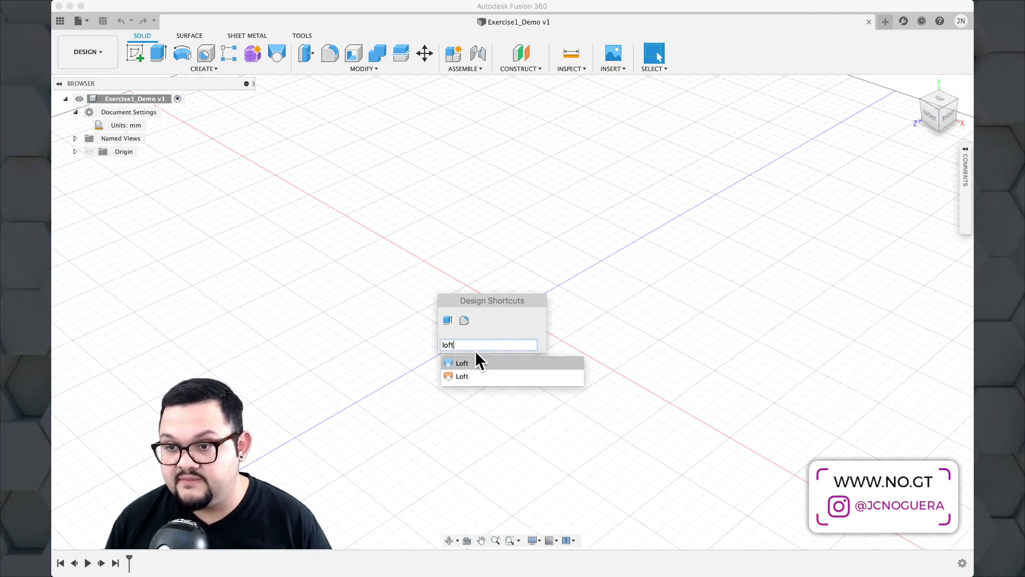
{"action": "left_click", "coordinate": [469, 357]}
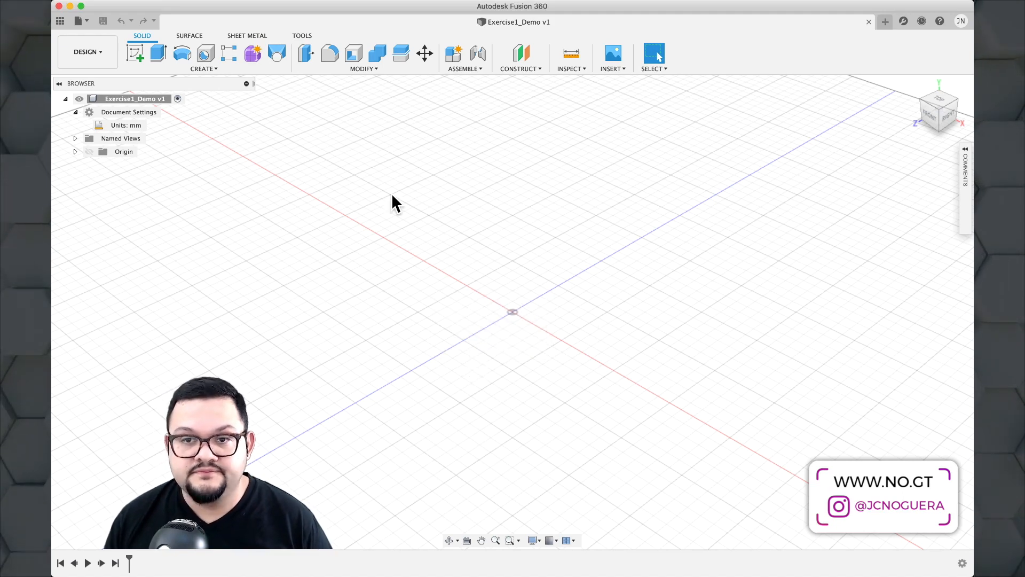
Turn on the visibility of the origin planes and axes.
{"action": "left_click", "coordinate": [93, 152]}
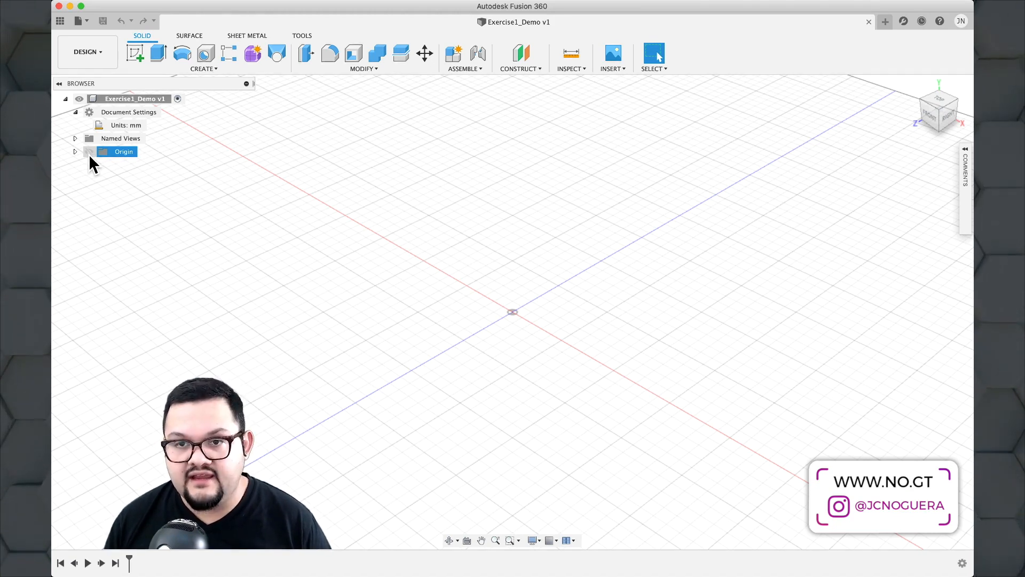
{"action": "left_click", "coordinate": [89, 152]}
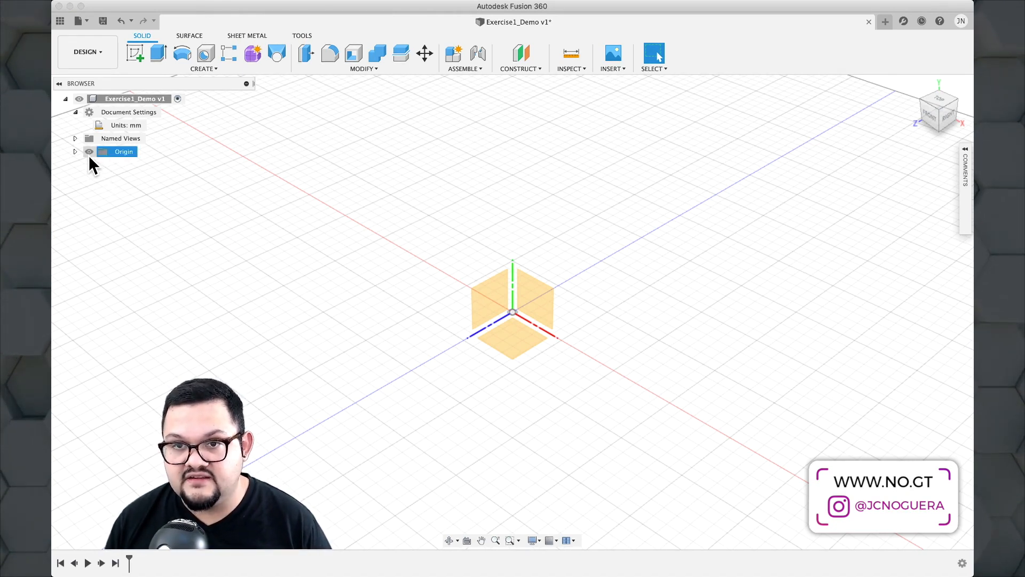
{"action": "left_click", "coordinate": [89, 154]}
{"action": "left_click", "coordinate": [88, 153]}
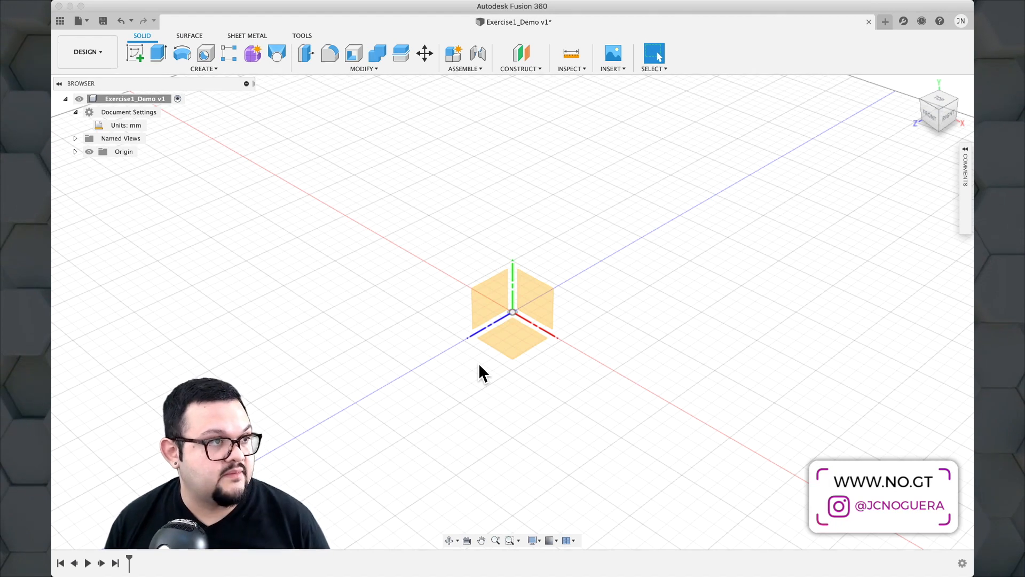
Start a sketch on the horizontal origin plane and view that plane face-on.
{"action": "left_click", "coordinate": [138, 57]}
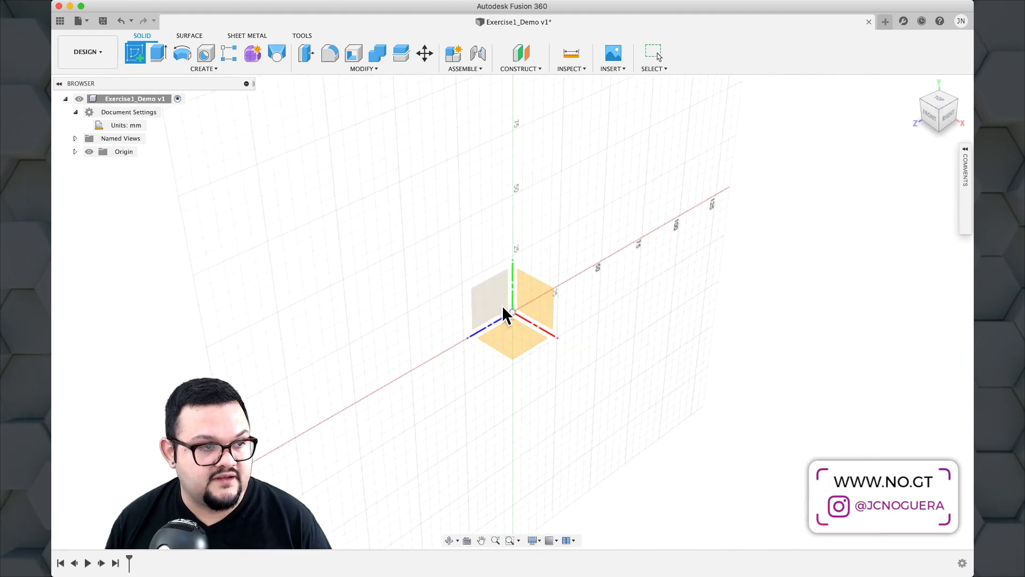
{"action": "left_click", "coordinate": [515, 348]}
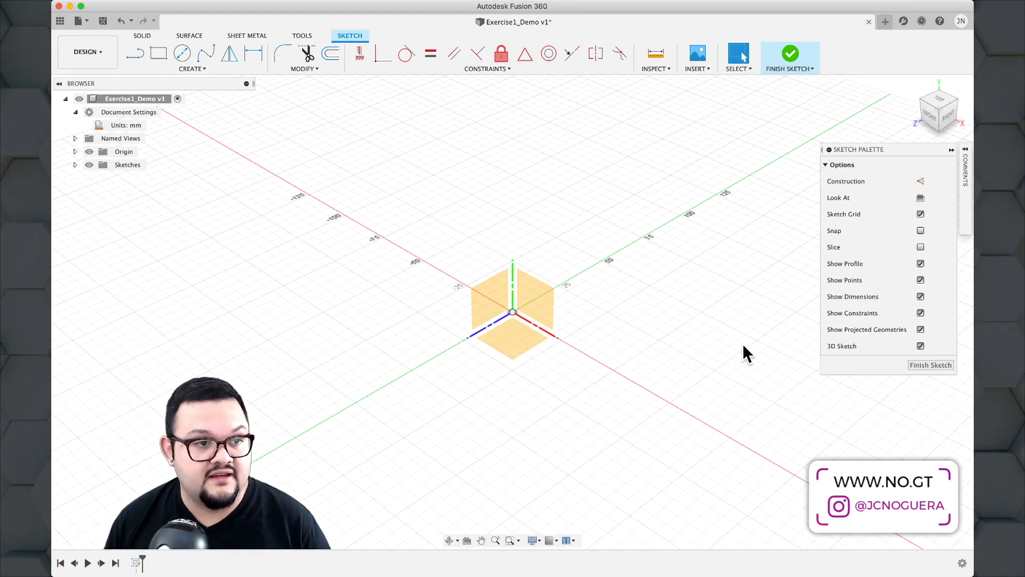
{"action": "left_click", "coordinate": [921, 198]}
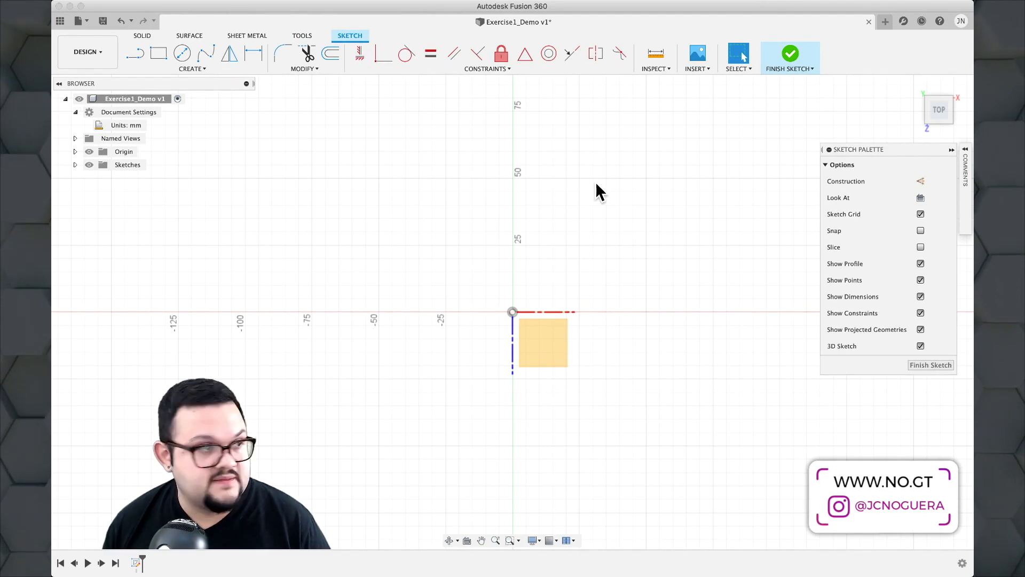
Sketch a center rectangle at the origin measuring 50 mm high and 50 mm wide.
{"action": "left_click", "coordinate": [198, 71]}
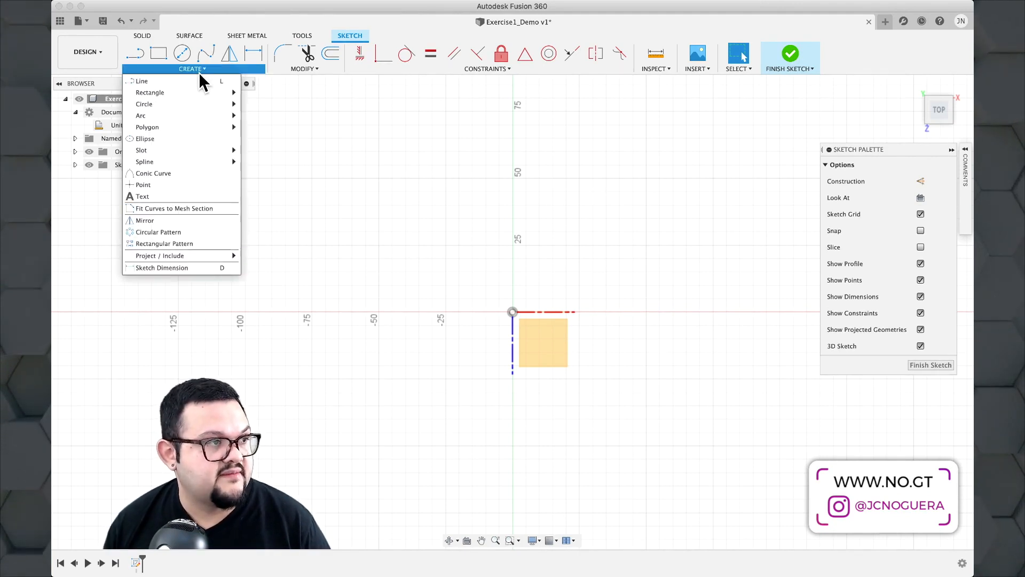
{"action": "mouse_move", "coordinate": [206, 95]}
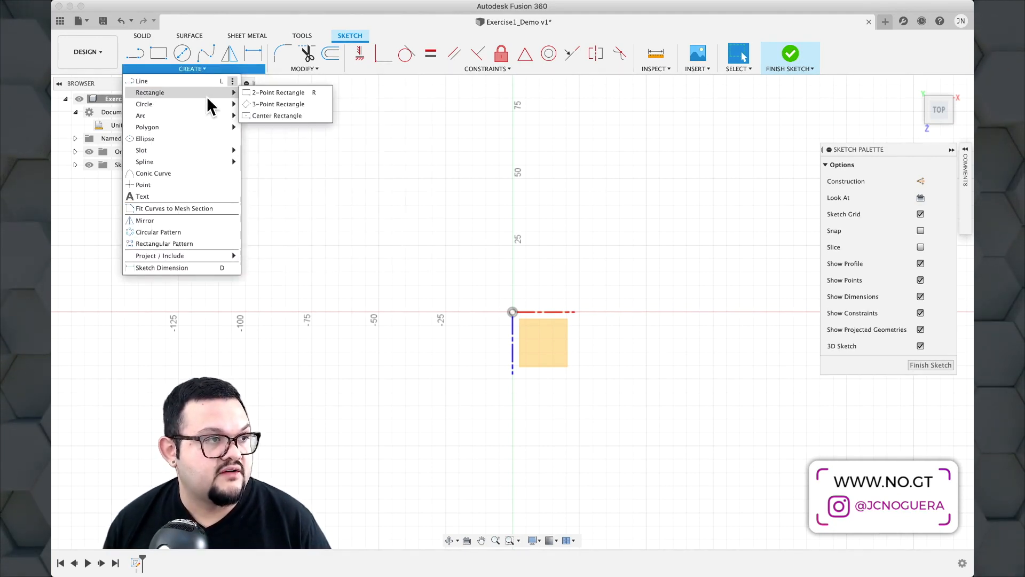
{"action": "left_click", "coordinate": [292, 114]}
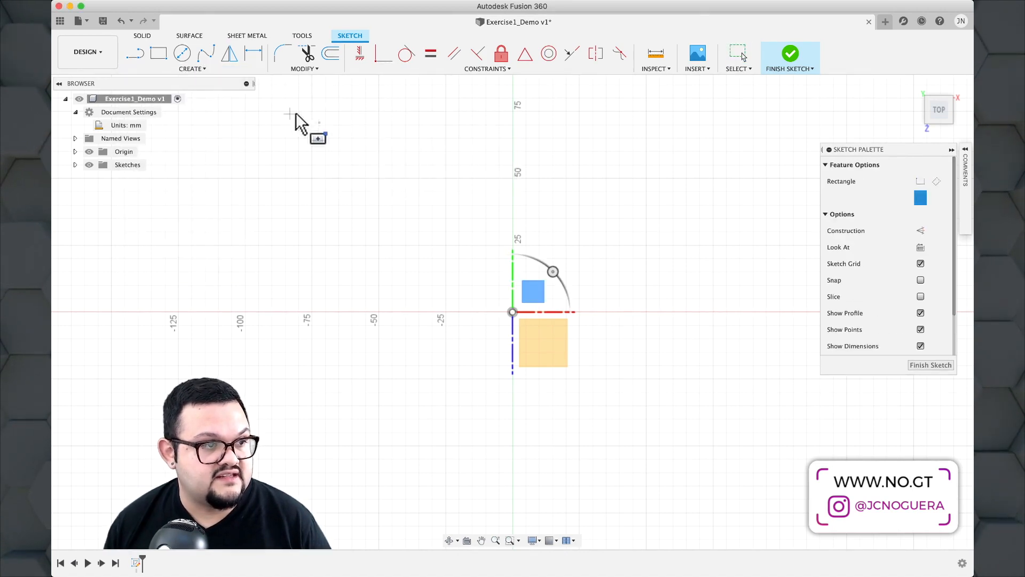
{"action": "left_click", "coordinate": [512, 311]}
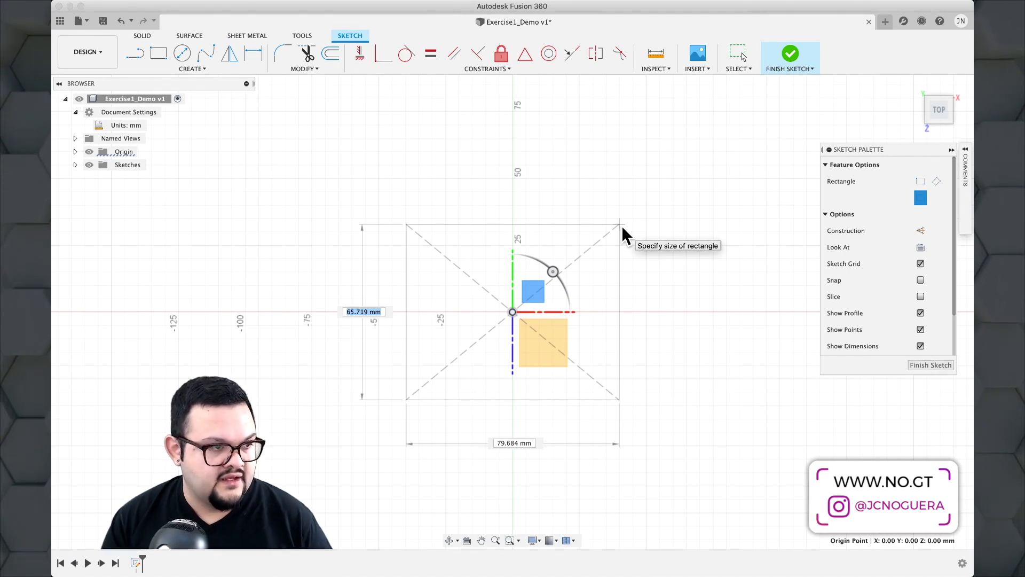
{"action": "type", "text": "50"}
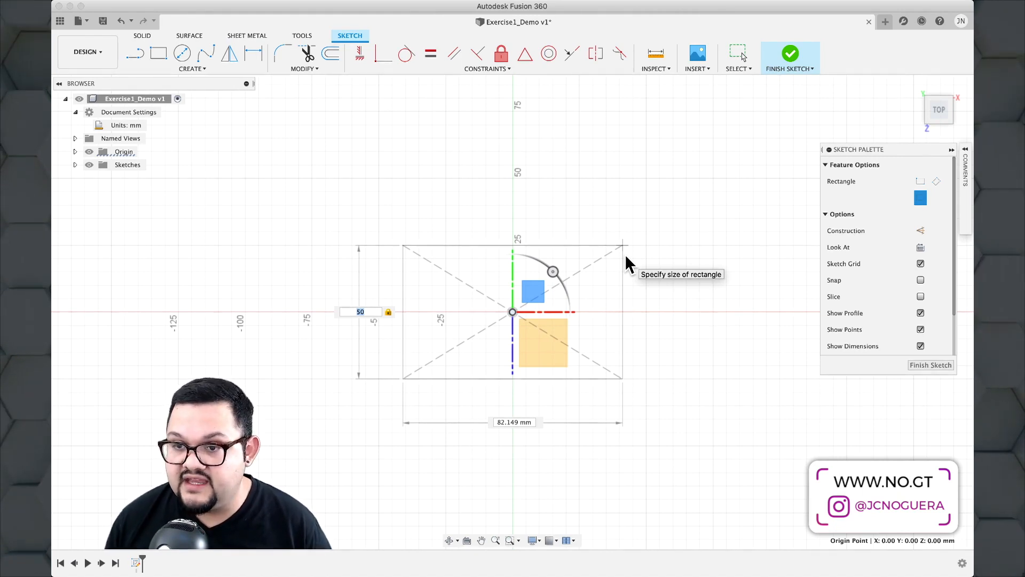
{"action": "key", "text": "Tab"}
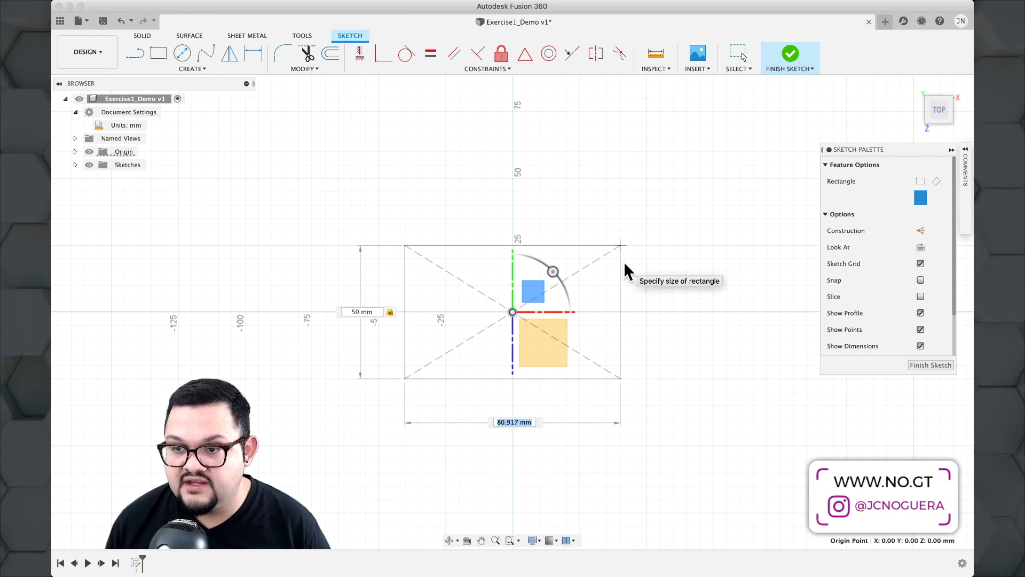
{"action": "key", "text": "Tab"}
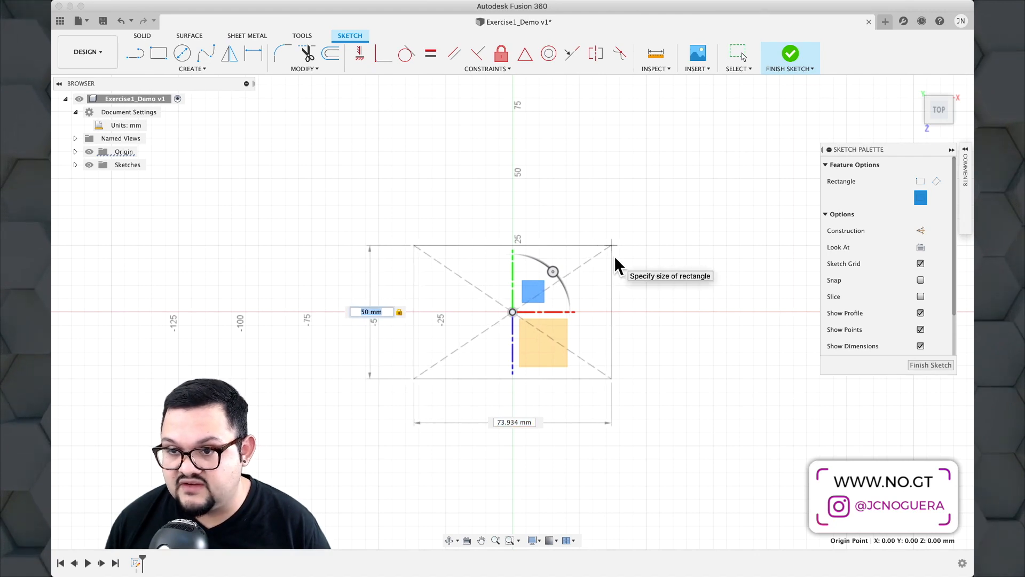
{"action": "key", "text": "Tab"}
{"action": "key", "text": "Tab"}
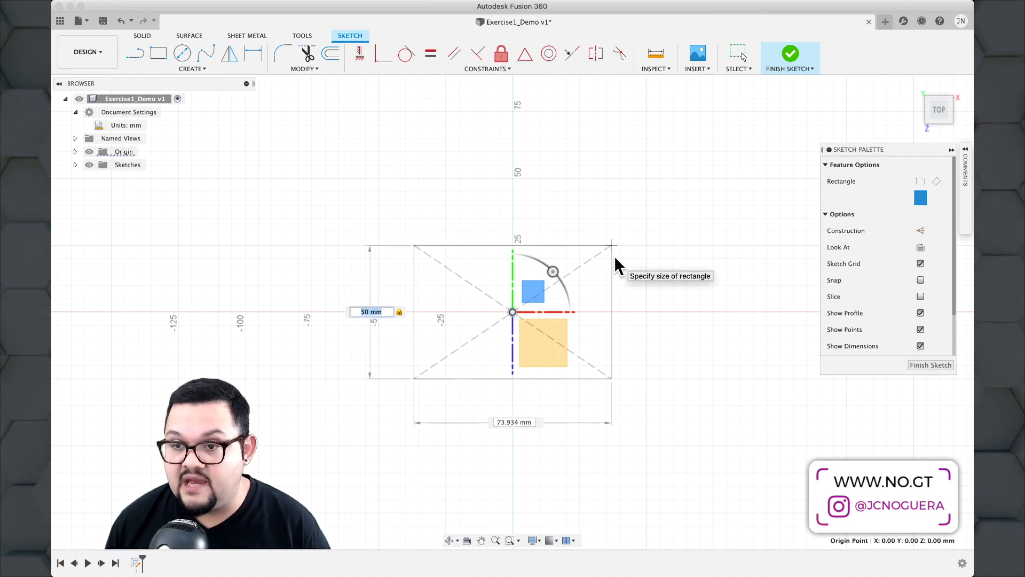
{"action": "key", "text": "Tab"}
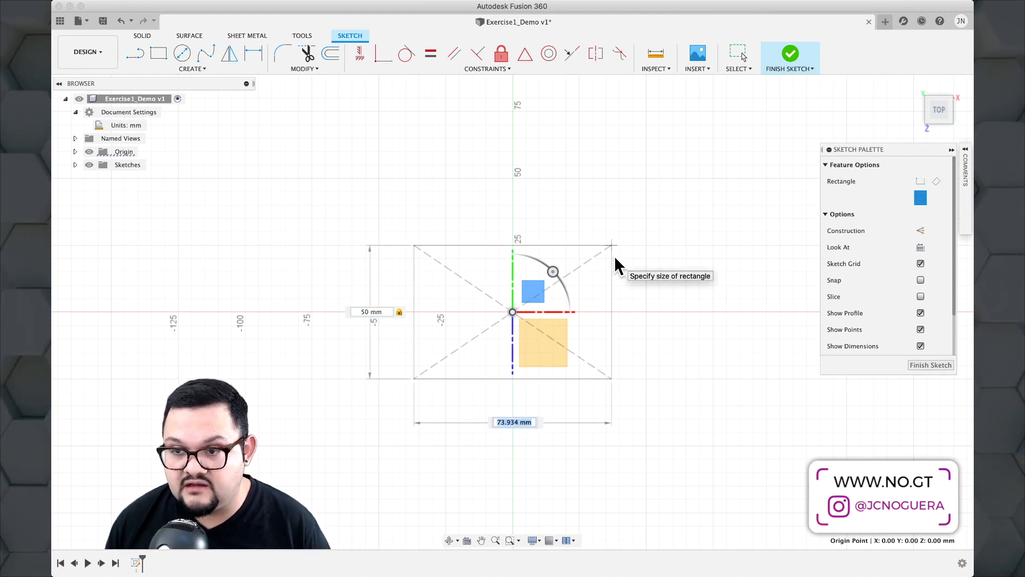
{"action": "type", "text": "50"}
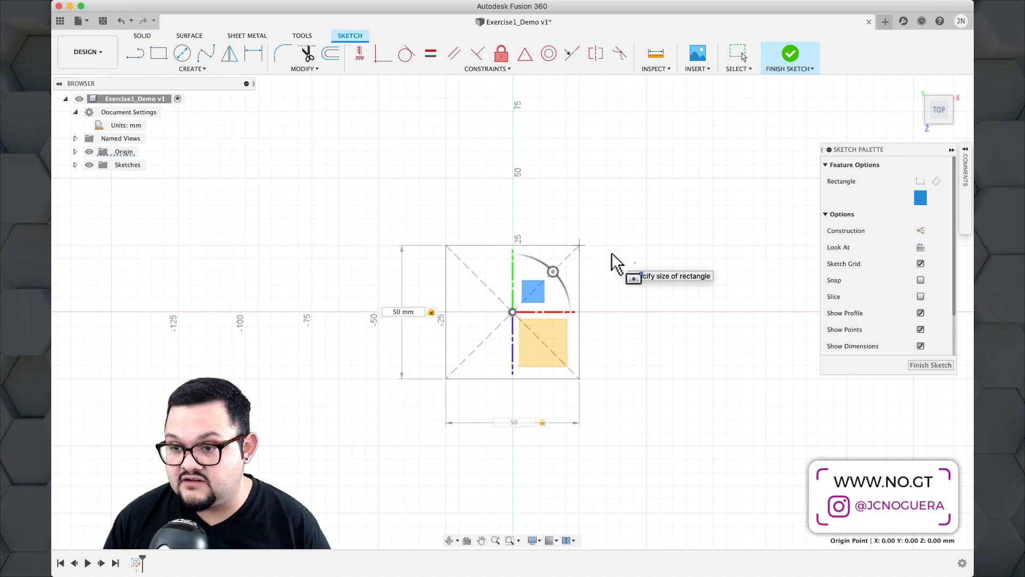
{"action": "key", "text": "Return"}
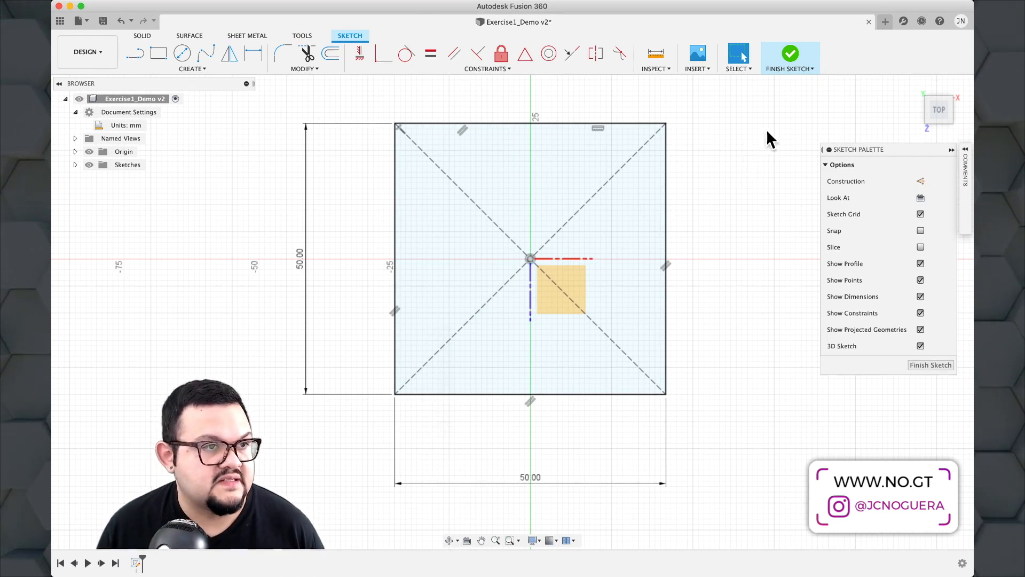
Finish the sketch and make the square sketch visible in the model.
{"action": "left_click", "coordinate": [791, 54]}
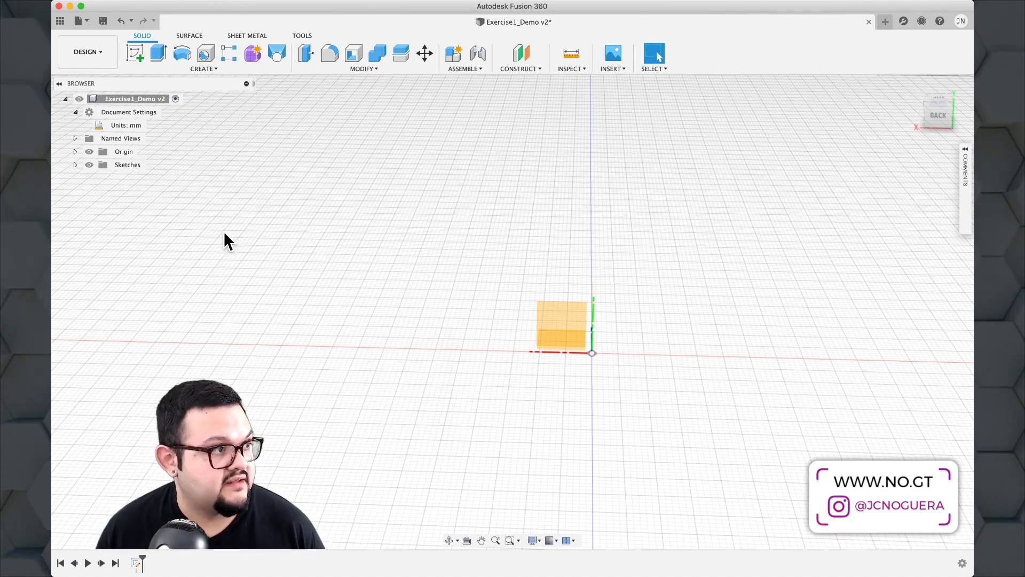
{"action": "left_click", "coordinate": [77, 165]}
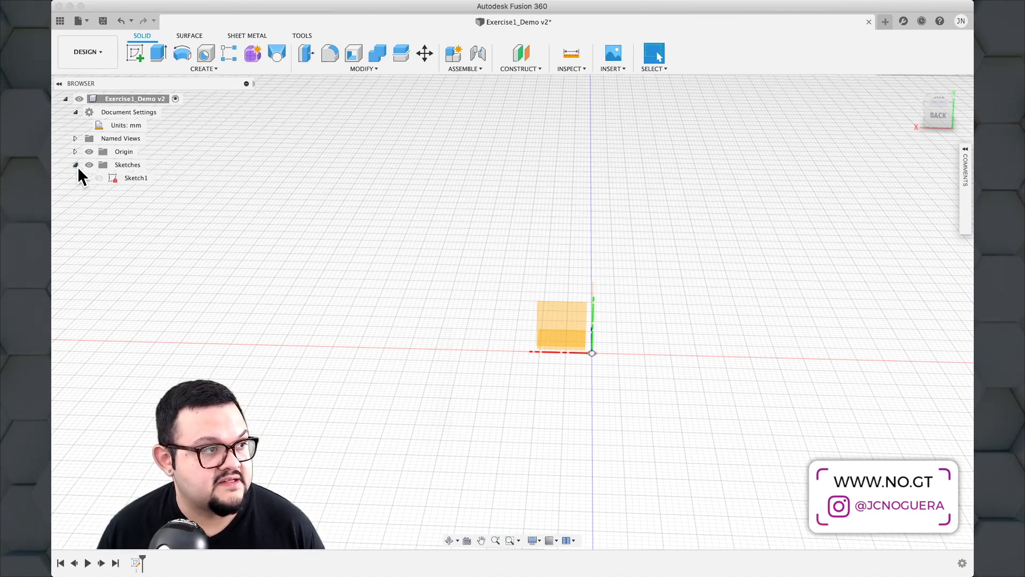
{"action": "left_click", "coordinate": [103, 181]}
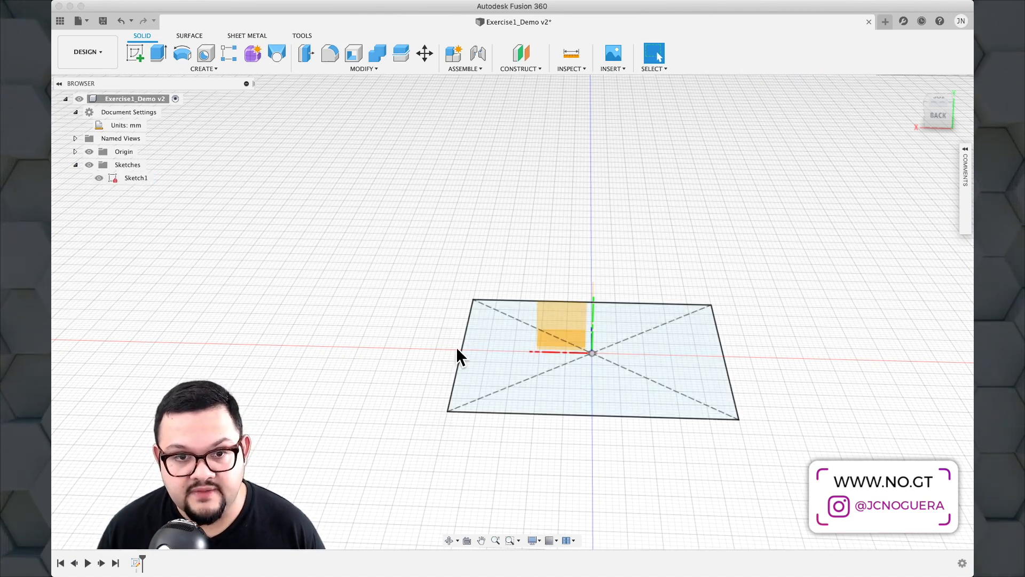
{"action": "left_click", "coordinate": [113, 179]}
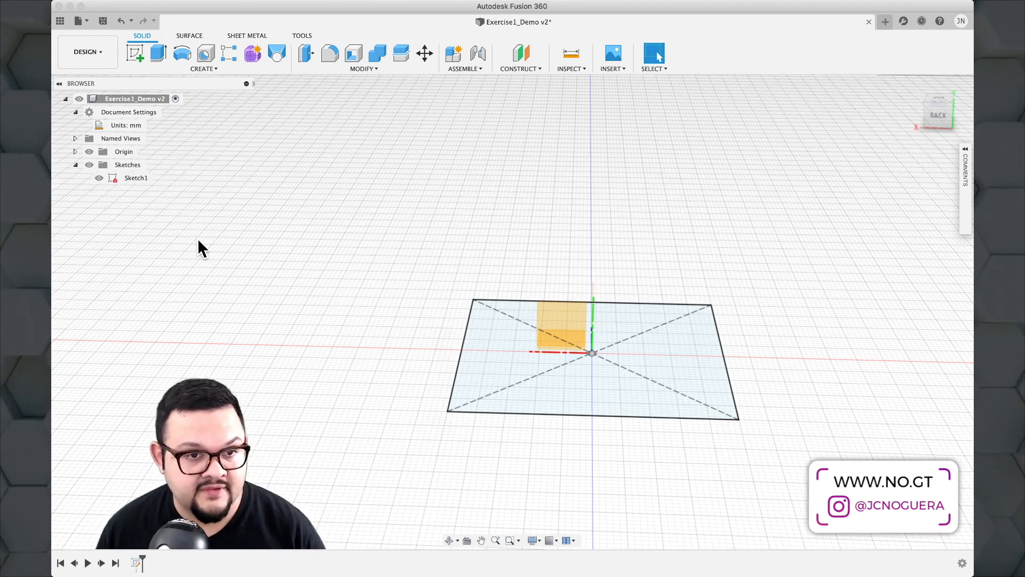
Hide the square sketch and show it again to demonstrate toggling its visibility.
{"action": "left_click", "coordinate": [131, 179]}
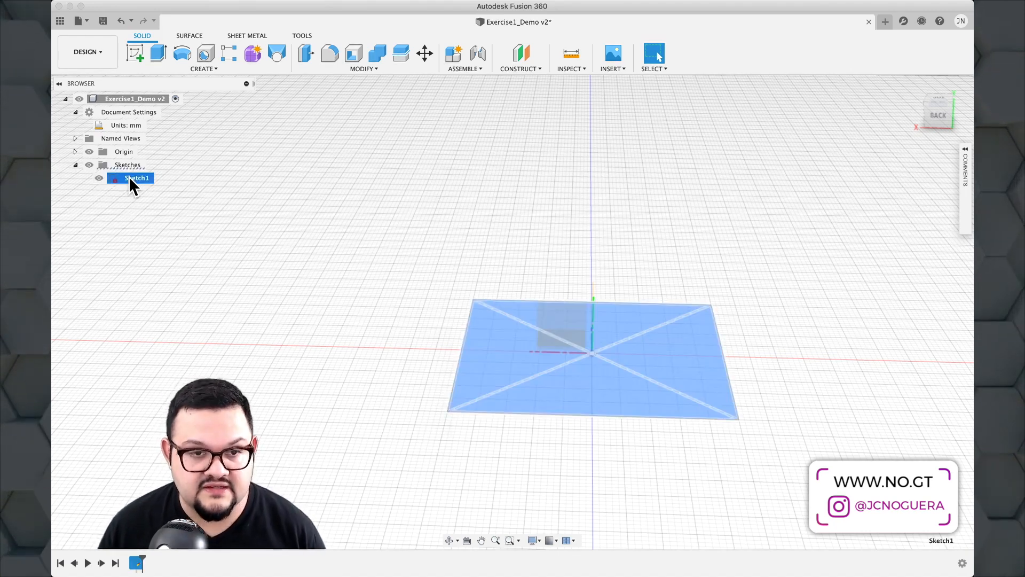
{"action": "key", "text": "v"}
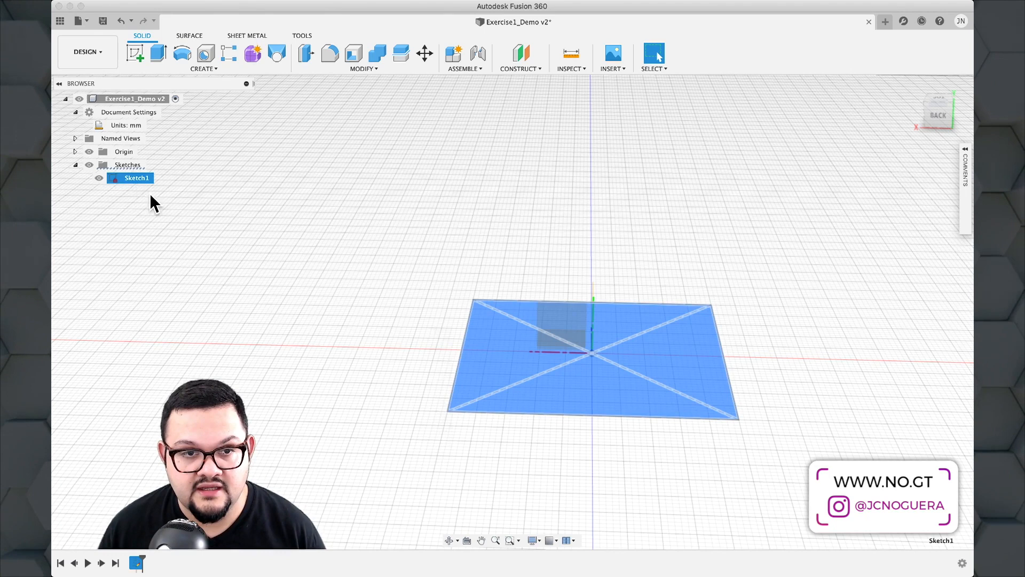
{"action": "left_click", "coordinate": [324, 258]}
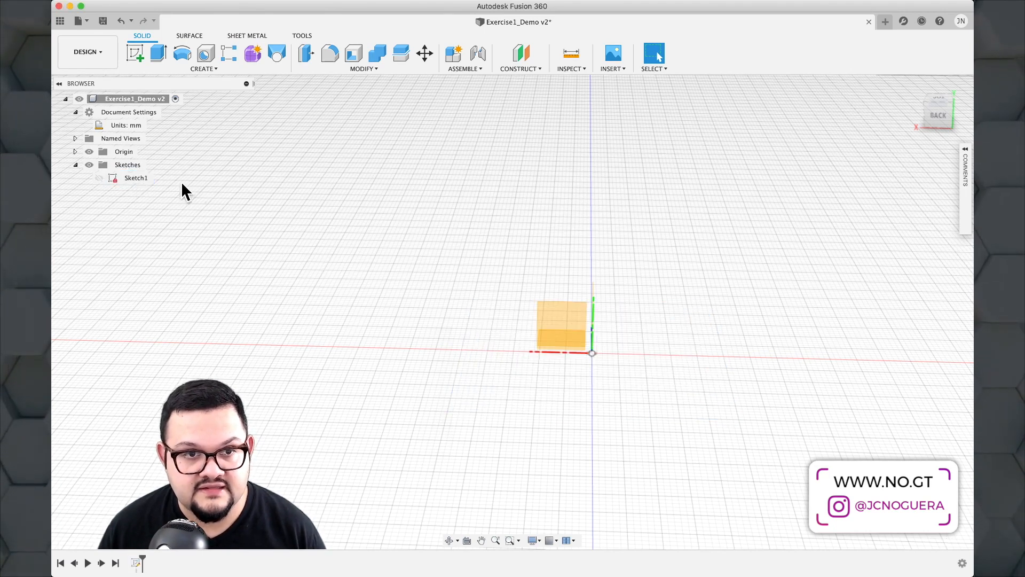
{"action": "left_click", "coordinate": [143, 178]}
{"action": "key", "text": "v"}
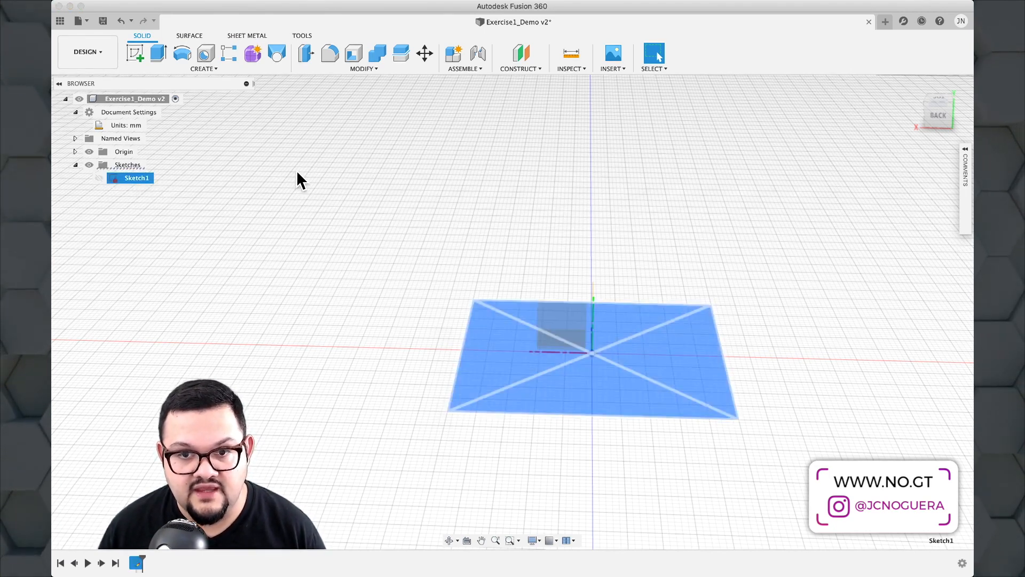
{"action": "left_click", "coordinate": [324, 206]}
{"action": "mouse_move", "coordinate": [561, 263]}
{"action": "middle_mouse_down", "text": "shift"}
{"action": "mouse_move", "coordinate": [533, 240]}
{"action": "mouse_move", "coordinate": [498, 240]}
{"action": "mouse_move", "coordinate": [513, 245]}
{"action": "middle_mouse_up", "text": "shift"}
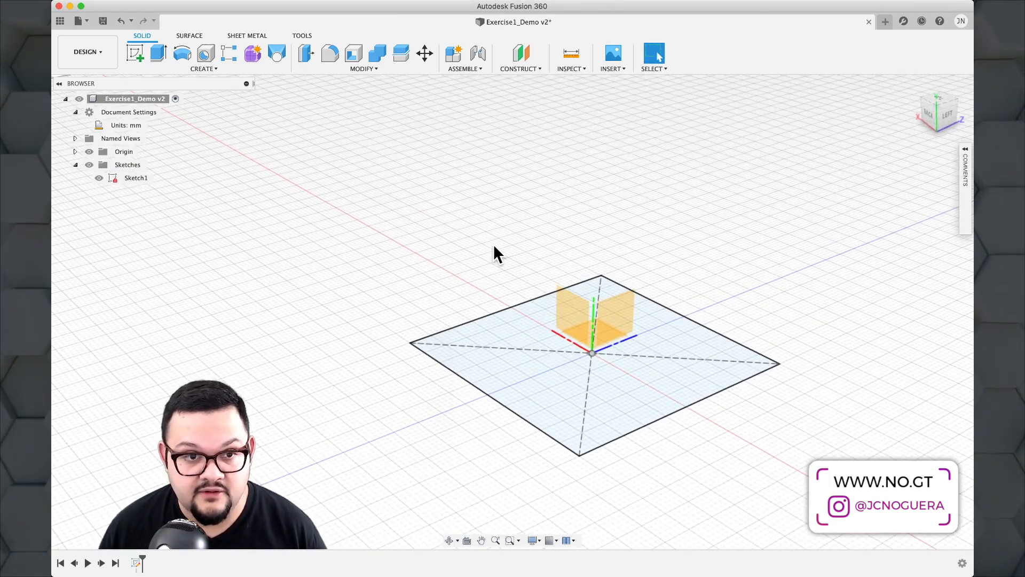
Reopen the square sketch for editing from the model's sketch list and finish it, two times in a row.
{"action": "double_click", "coordinate": [130, 178]}
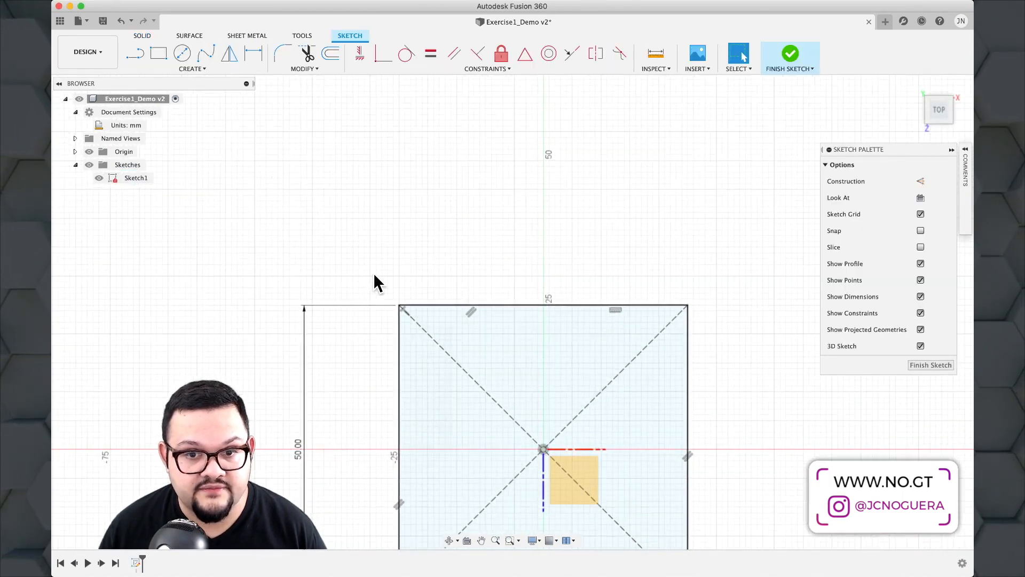
{"action": "mouse_move", "coordinate": [396, 274]}
{"action": "middle_mouse_down"}
{"action": "mouse_move", "coordinate": [456, 197]}
{"action": "mouse_move", "coordinate": [451, 180]}
{"action": "middle_mouse_up"}
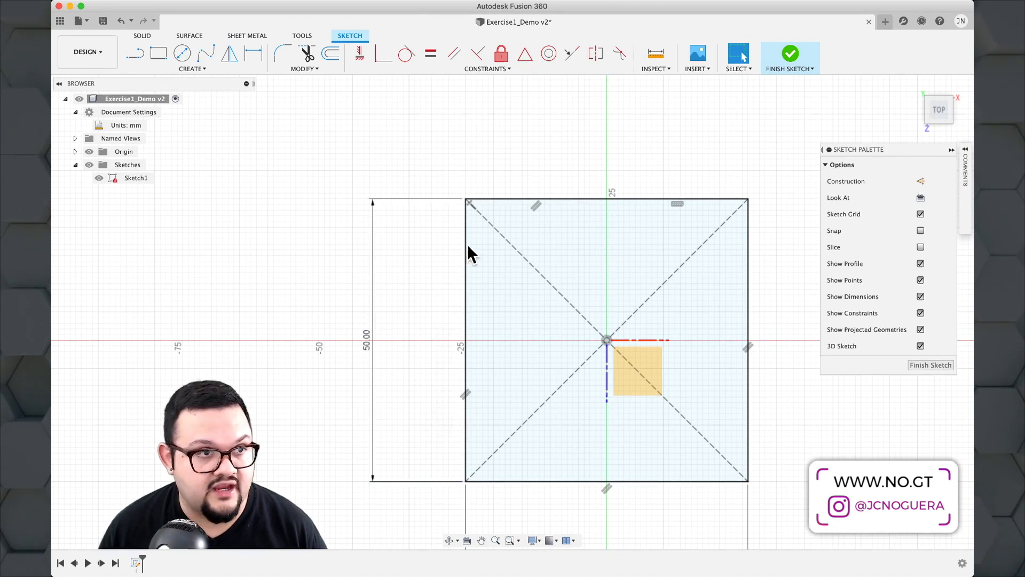
{"action": "left_click", "coordinate": [790, 54]}
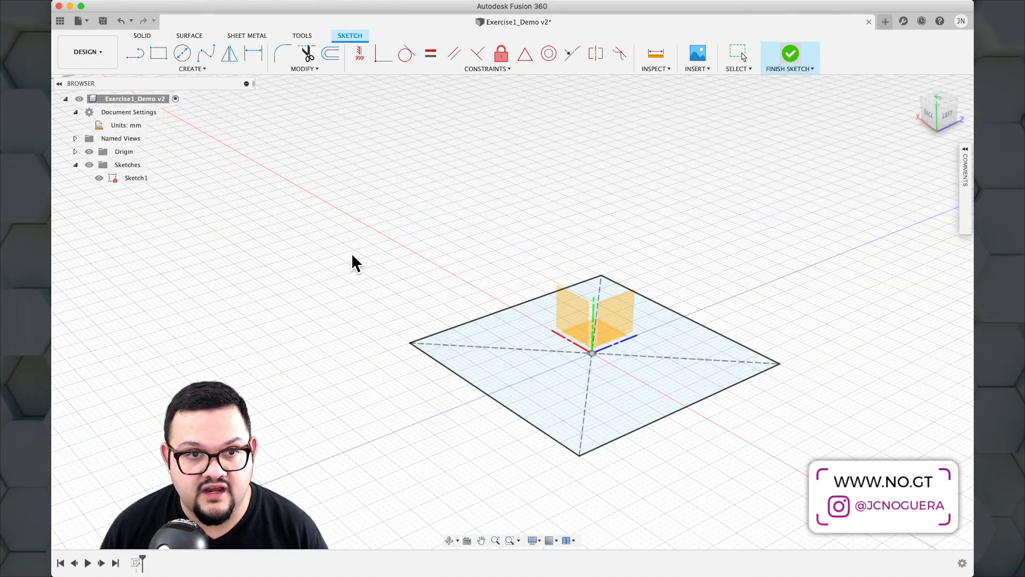
{"action": "double_click", "coordinate": [136, 178]}
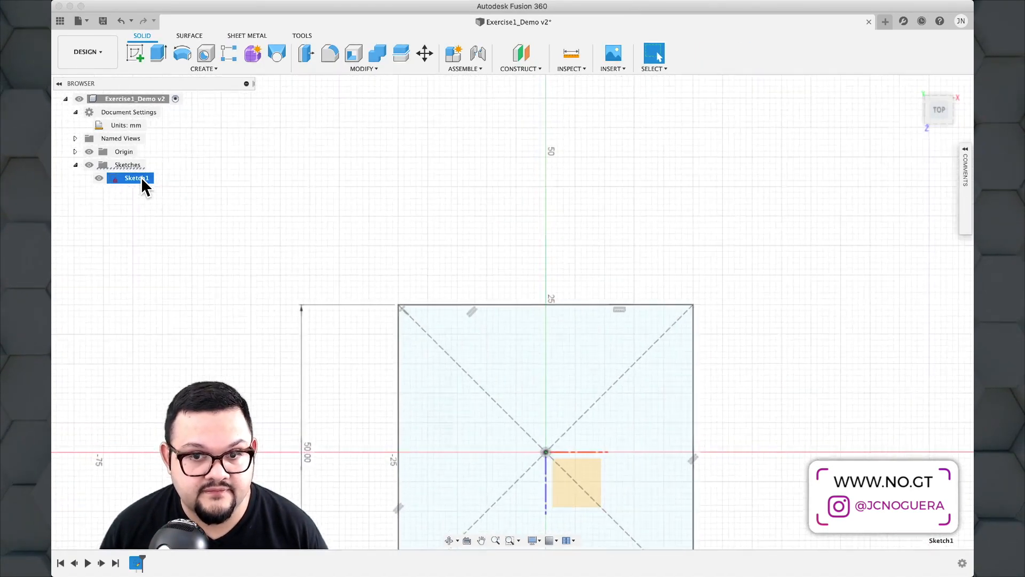
{"action": "middle_click_drag", "start_coordinate": [575, 368], "coordinate": [639, 221]}
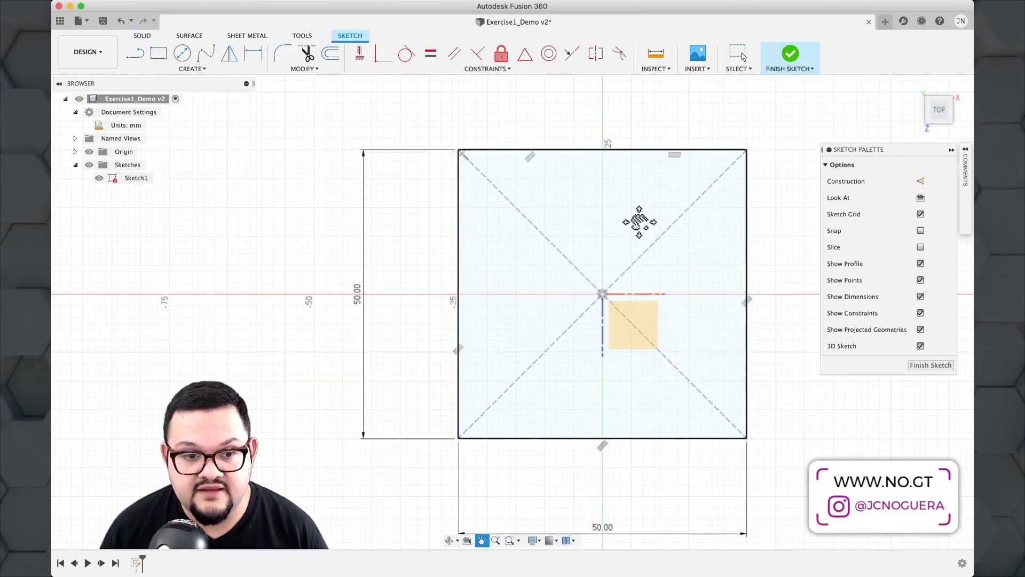
{"action": "left_click", "coordinate": [789, 52]}
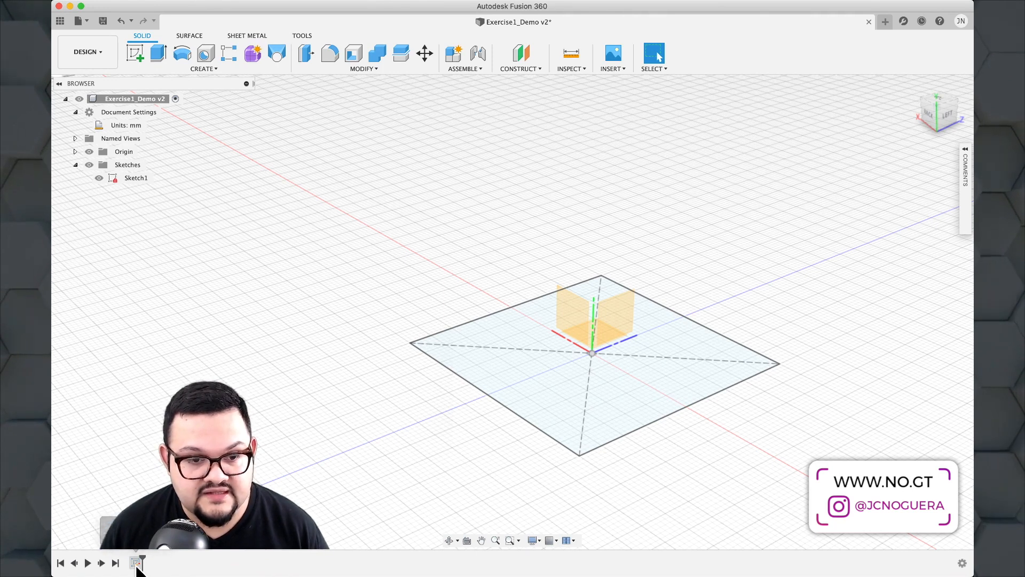
Reopen the square sketch for editing from its feature in the design history.
{"action": "double_click", "coordinate": [136, 563]}
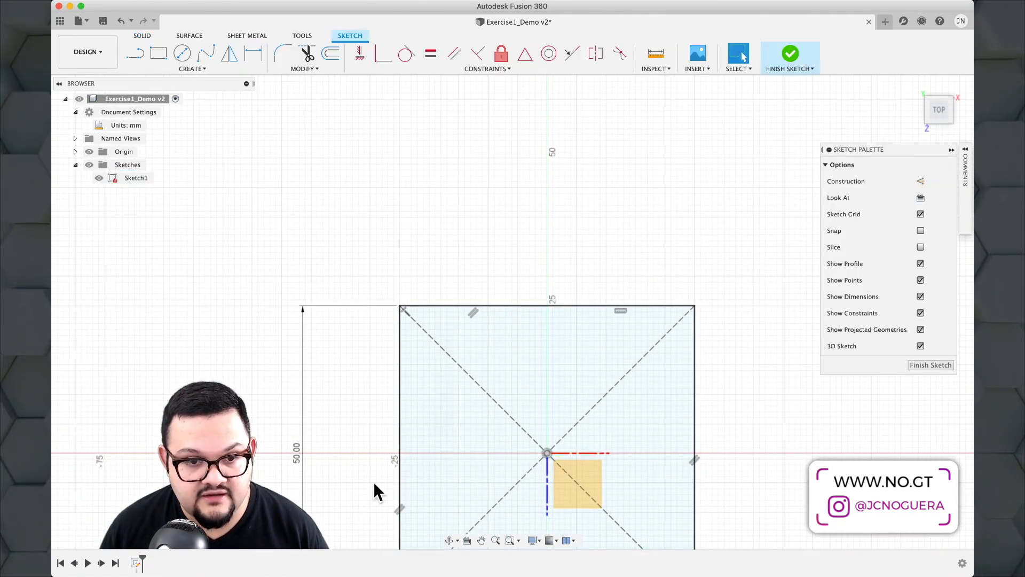
{"action": "middle_click_drag", "start_coordinate": [411, 471], "coordinate": [455, 293]}
{"action": "key", "text": "Escape"}
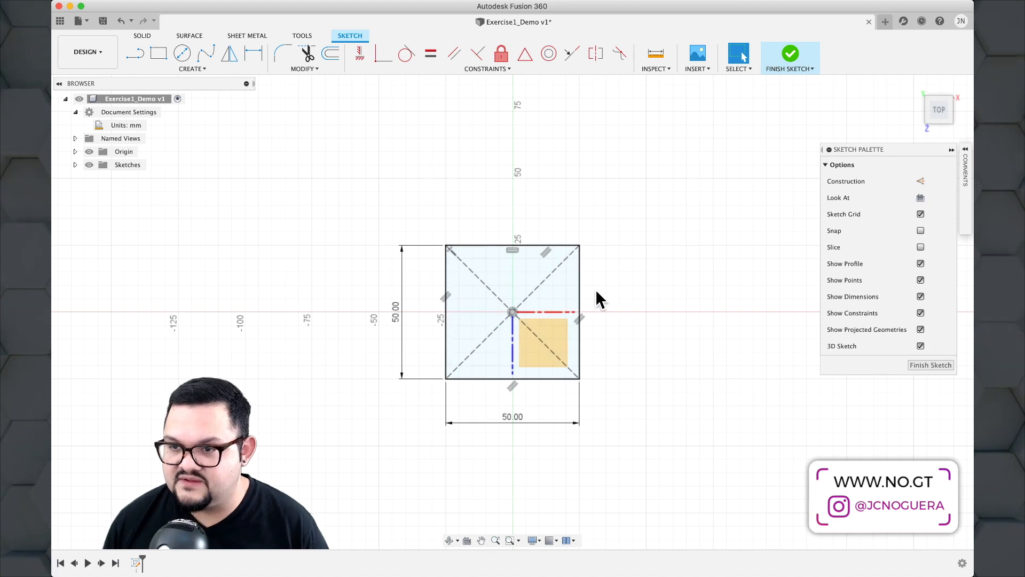
Extrude the square profile 5 mm to one side as a new body.
{"action": "left_click", "coordinate": [565, 299]}
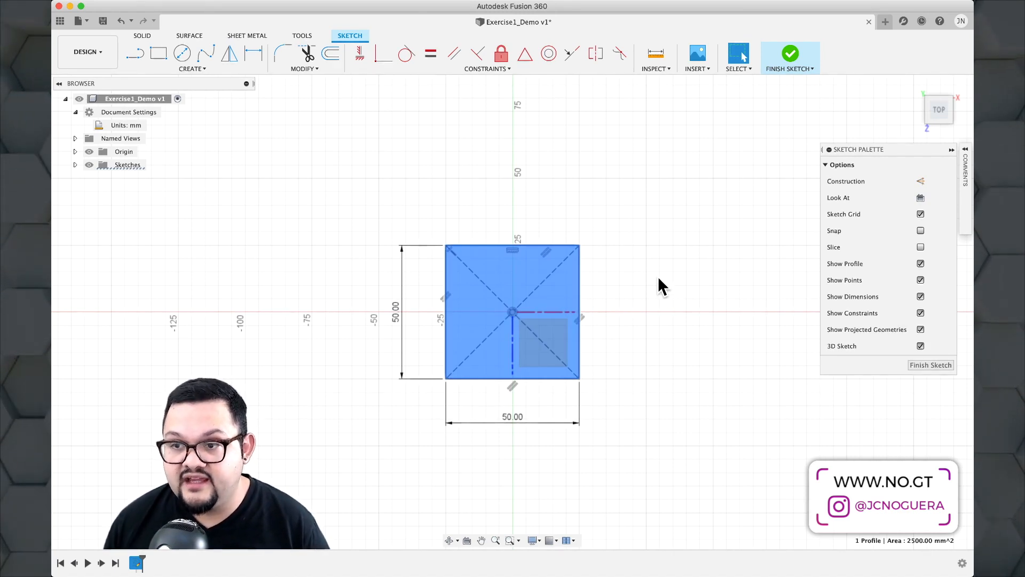
{"action": "left_click", "coordinate": [142, 35]}
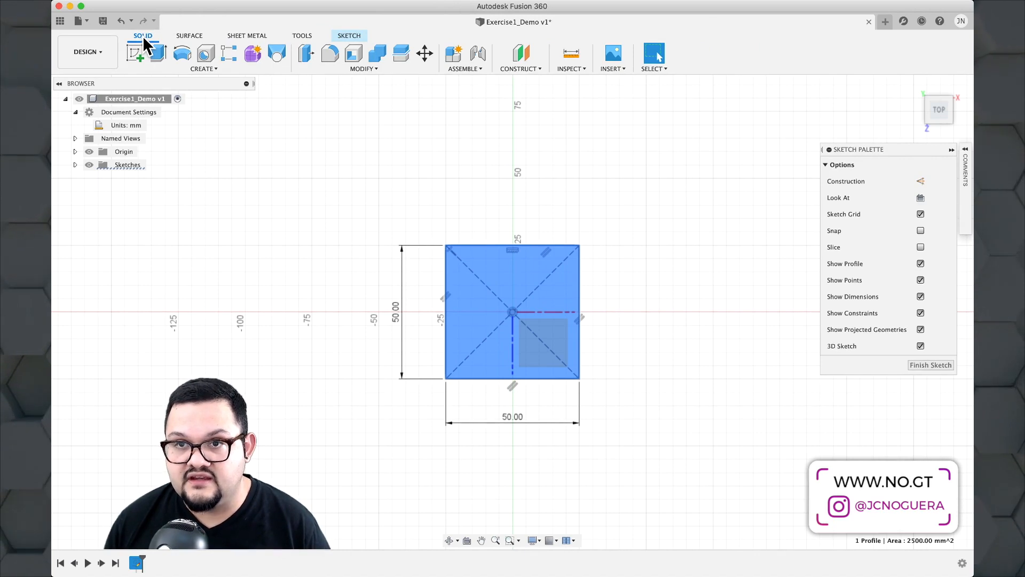
{"action": "left_click", "coordinate": [207, 69]}
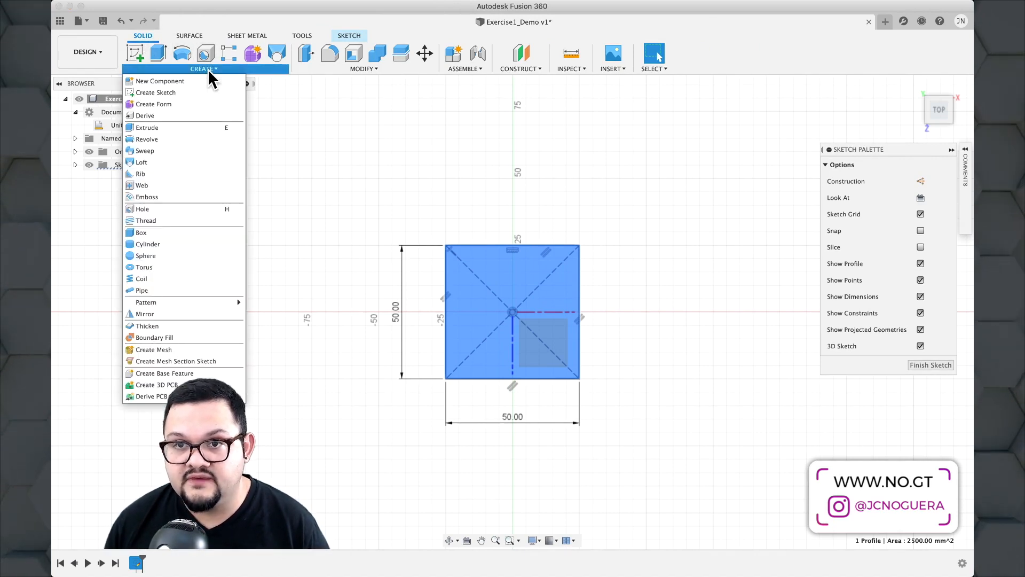
{"action": "left_click", "coordinate": [191, 129]}
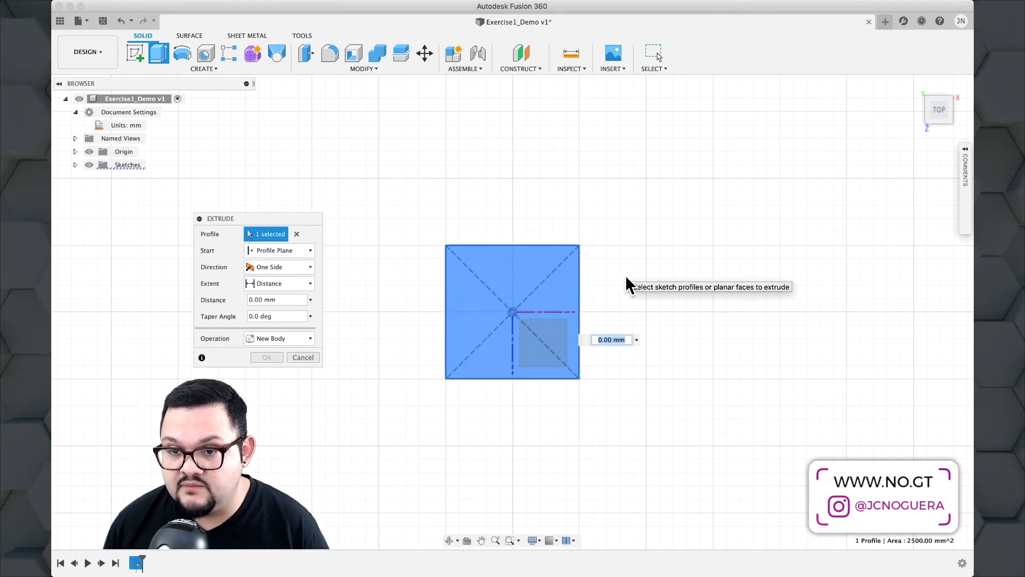
{"action": "middle_click_drag", "start_coordinate": [626, 274], "coordinate": [578, 223], "text": "shift"}
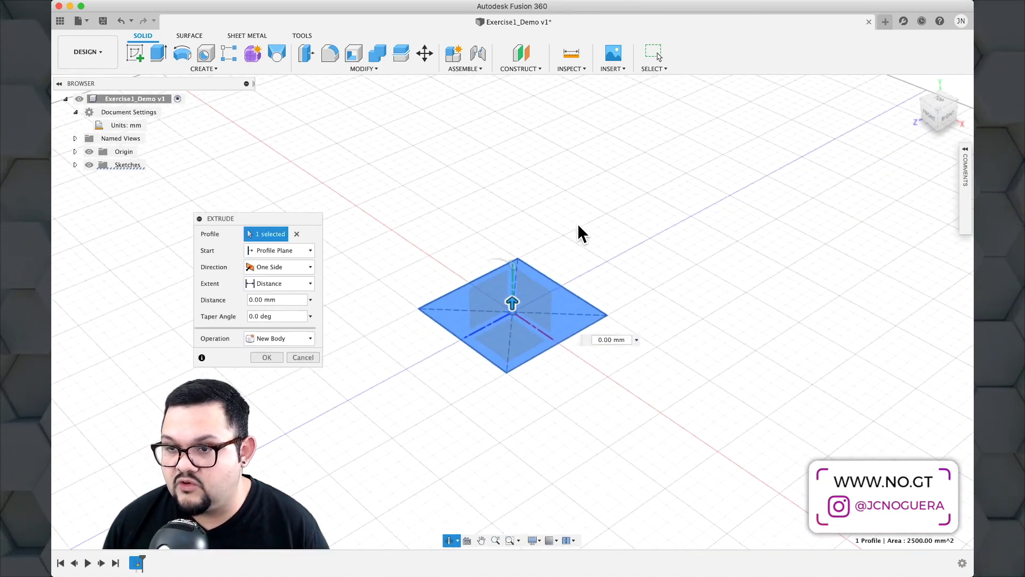
{"action": "scroll", "coordinate": [485, 276], "scroll_direction": "up", "scroll_amount": 5}
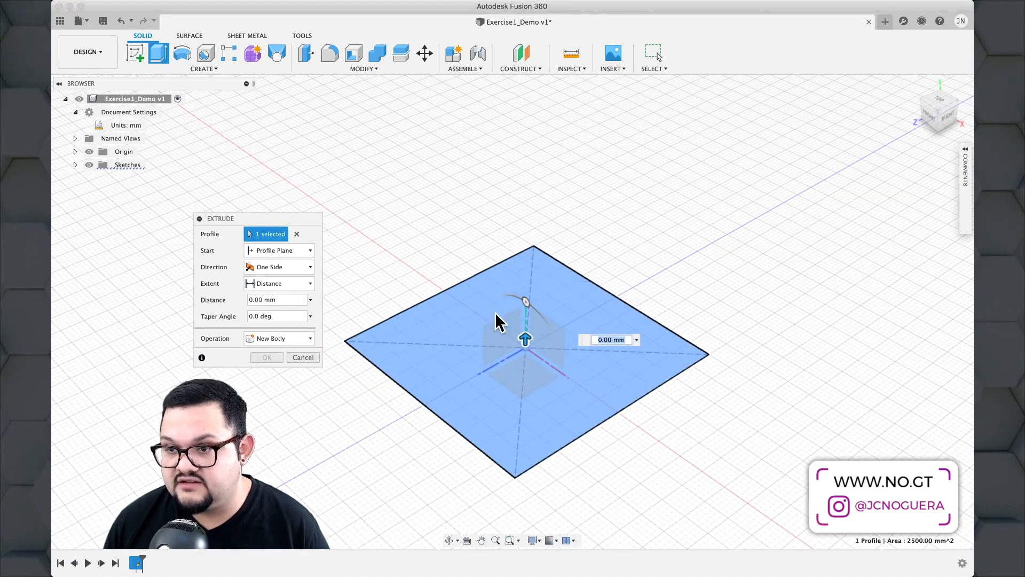
{"action": "mouse_move", "coordinate": [462, 264]}
{"action": "middle_mouse_down", "text": "shift"}
{"action": "mouse_move", "coordinate": [467, 242]}
{"action": "mouse_move", "coordinate": [462, 252]}
{"action": "middle_mouse_up", "text": "shift"}
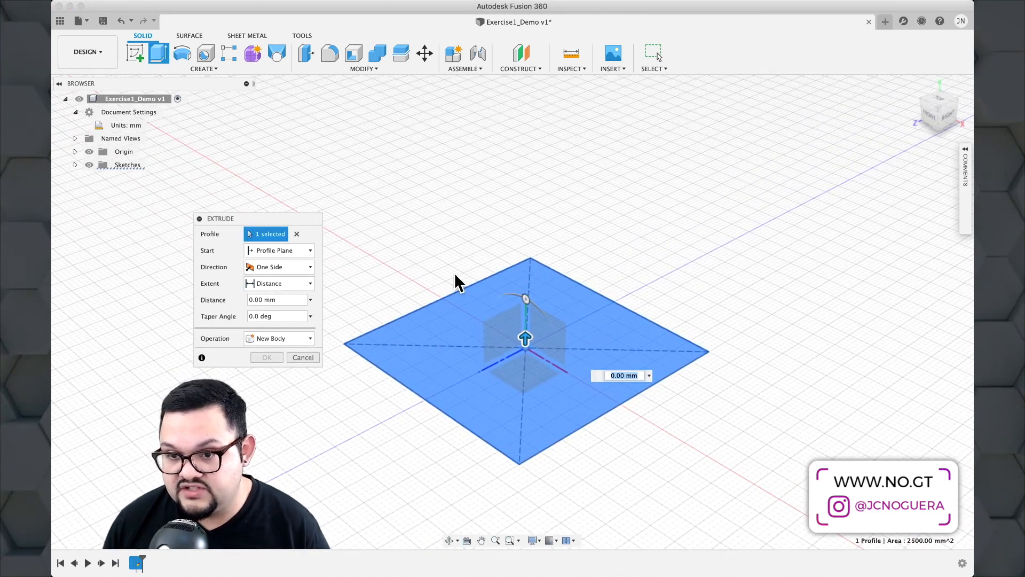
{"action": "scroll", "coordinate": [452, 275], "scroll_direction": "up", "scroll_amount": 5}
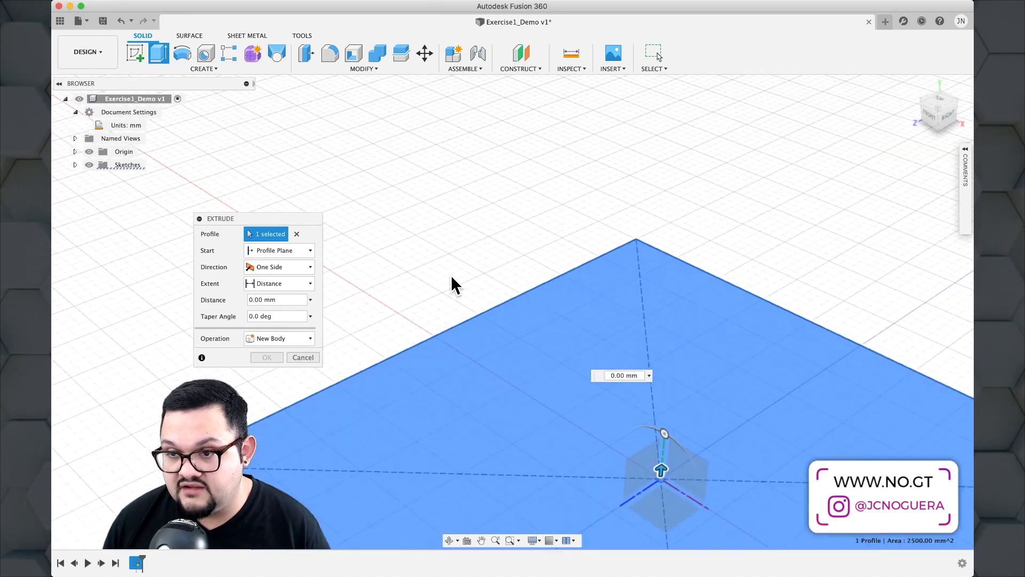
{"action": "scroll", "coordinate": [452, 278], "scroll_direction": "down", "scroll_amount": 8}
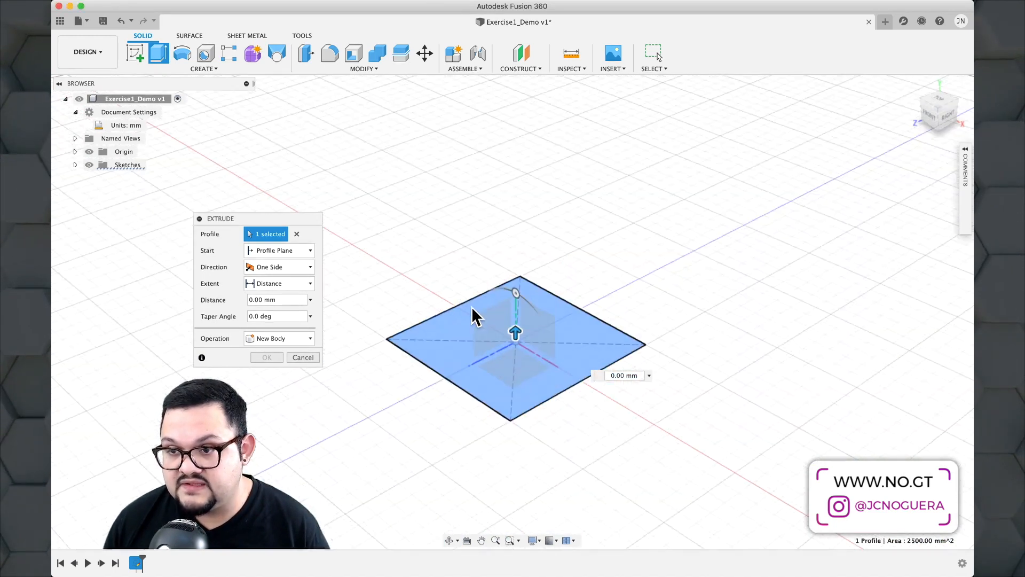
{"action": "scroll", "coordinate": [477, 327], "scroll_direction": "up", "scroll_amount": 4}
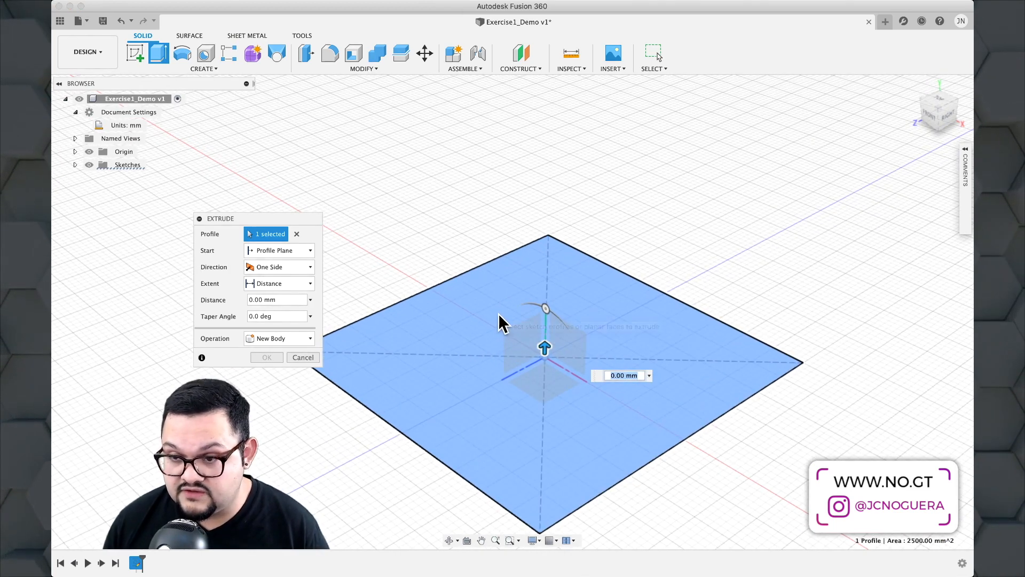
{"action": "mouse_move", "coordinate": [500, 314]}
{"action": "middle_mouse_down"}
{"action": "mouse_move", "coordinate": [498, 293]}
{"action": "mouse_move", "coordinate": [467, 261]}
{"action": "mouse_move", "coordinate": [418, 260]}
{"action": "mouse_move", "coordinate": [424, 286]}
{"action": "mouse_move", "coordinate": [521, 298]}
{"action": "mouse_move", "coordinate": [553, 242]}
{"action": "mouse_move", "coordinate": [513, 198]}
{"action": "mouse_move", "coordinate": [412, 208]}
{"action": "mouse_move", "coordinate": [412, 270]}
{"action": "mouse_move", "coordinate": [505, 281]}
{"action": "mouse_move", "coordinate": [457, 249]}
{"action": "mouse_move", "coordinate": [456, 265]}
{"action": "mouse_move", "coordinate": [469, 275]}
{"action": "mouse_move", "coordinate": [591, 270]}
{"action": "mouse_move", "coordinate": [428, 272]}
{"action": "mouse_move", "coordinate": [455, 238]}
{"action": "mouse_move", "coordinate": [504, 299]}
{"action": "middle_mouse_up"}
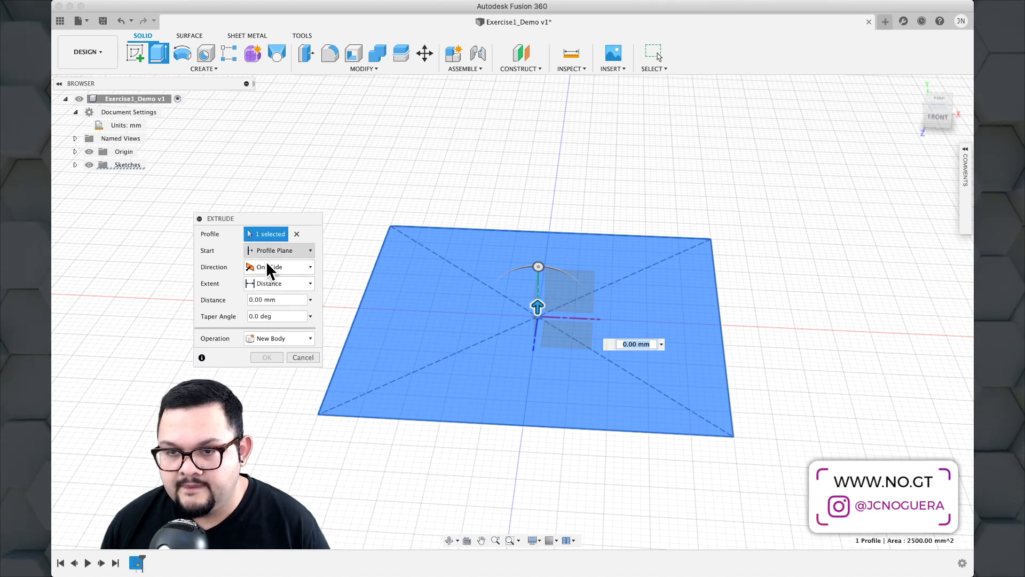
{"action": "left_click", "coordinate": [276, 299]}
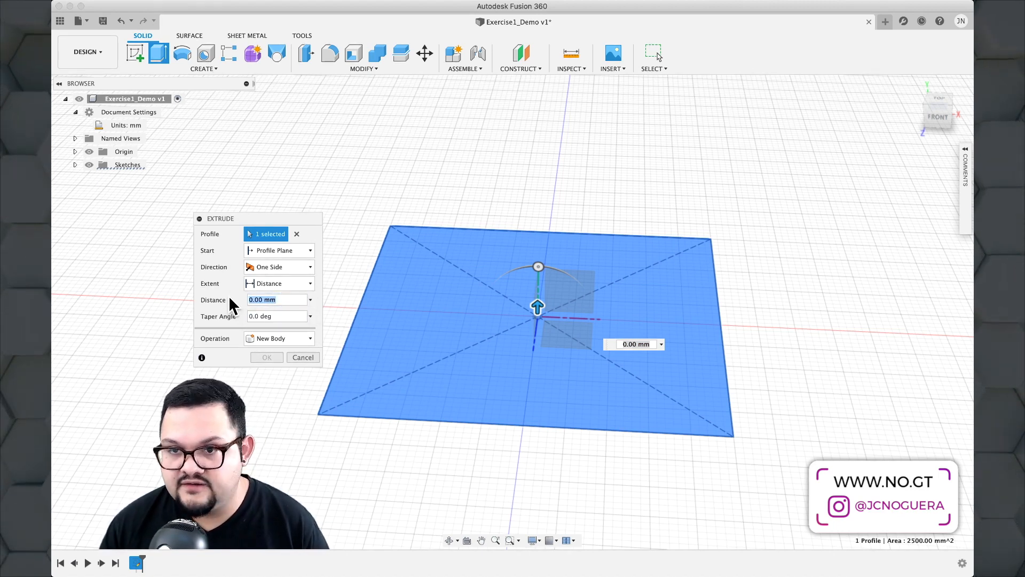
{"action": "type", "text": "5"}
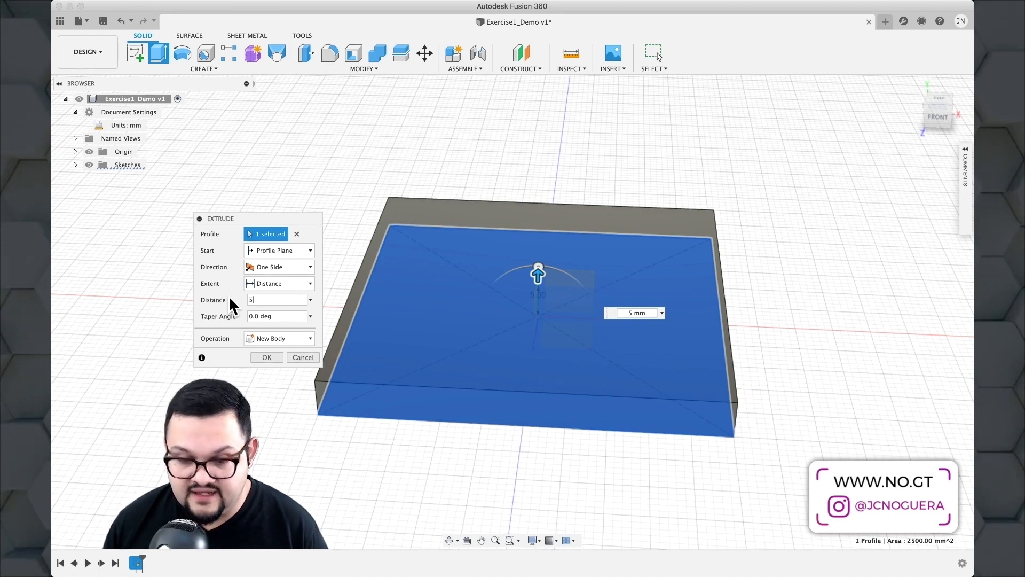
{"action": "left_click", "coordinate": [271, 337]}
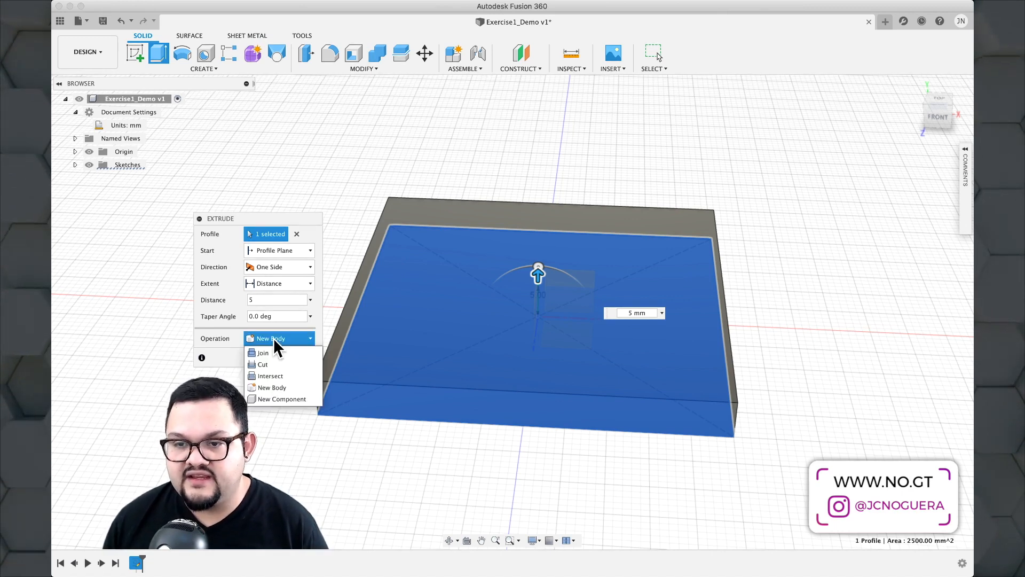
{"action": "left_click", "coordinate": [282, 385]}
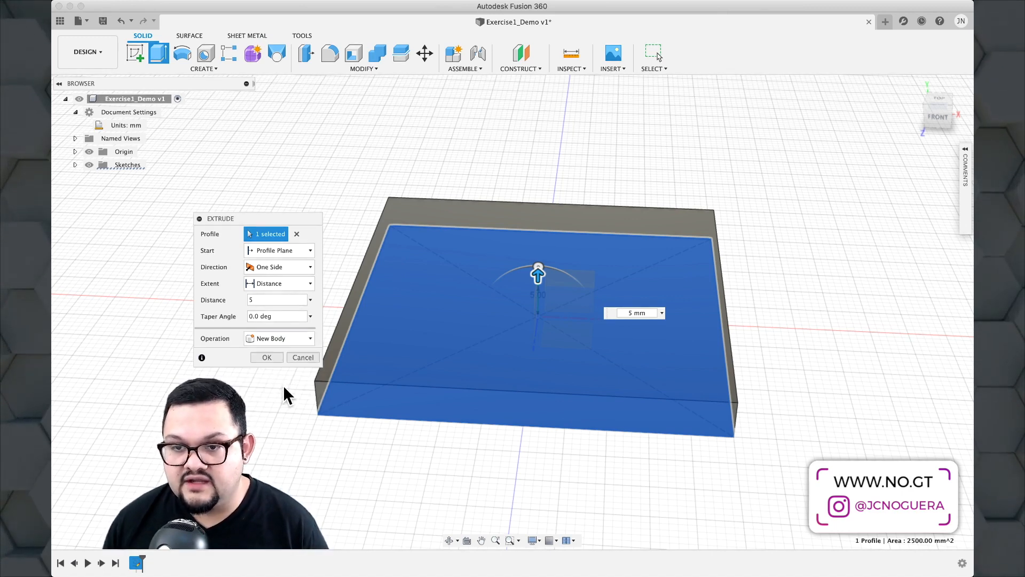
{"action": "left_click", "coordinate": [268, 358]}
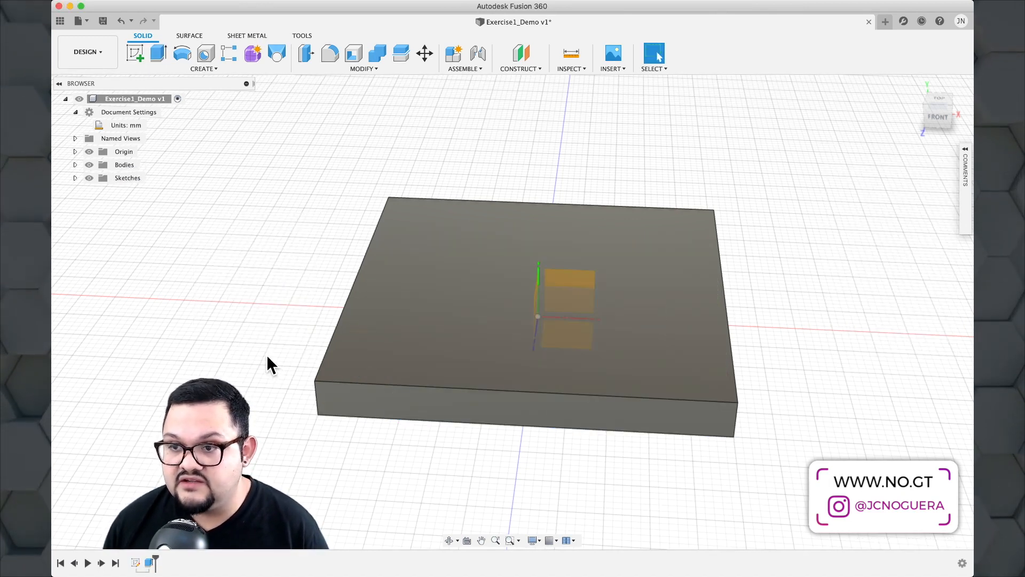
Expand the list of bodies to inspect the extruded plate, select its top face and clear the selection.
{"action": "middle_click_drag", "start_coordinate": [304, 227], "coordinate": [243, 228], "text": "shift"}
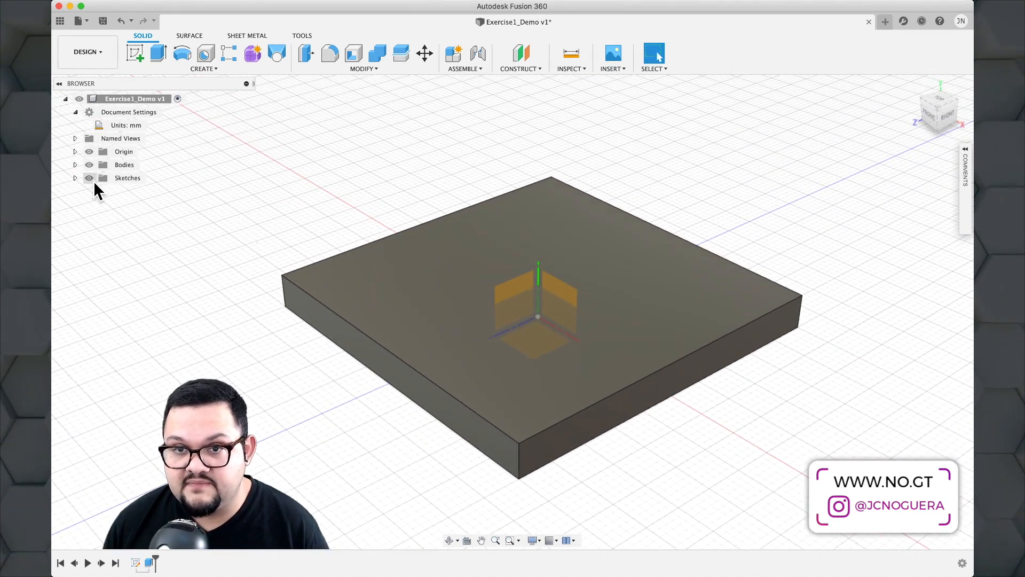
{"action": "left_click", "coordinate": [75, 164]}
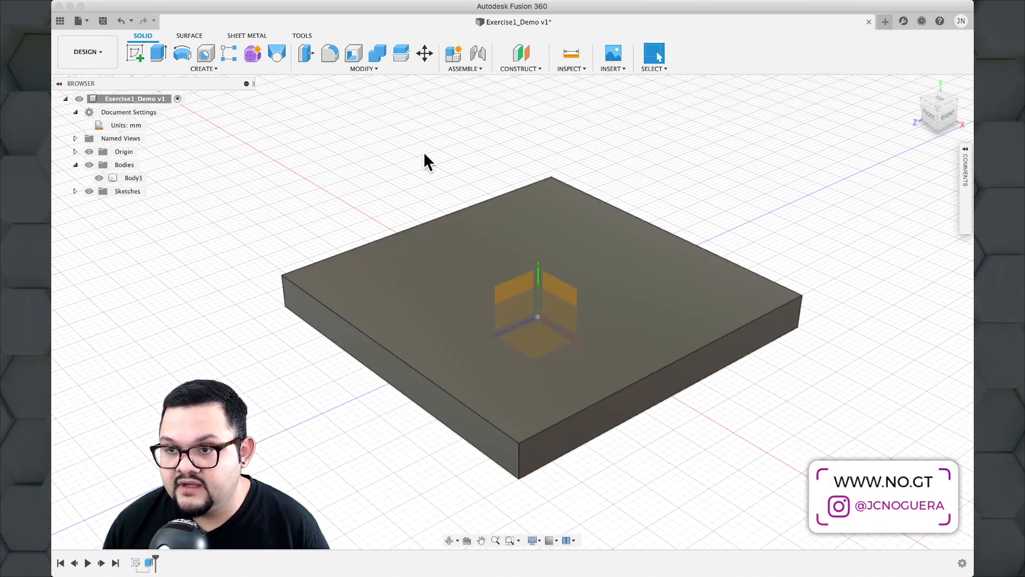
{"action": "left_click", "coordinate": [441, 275]}
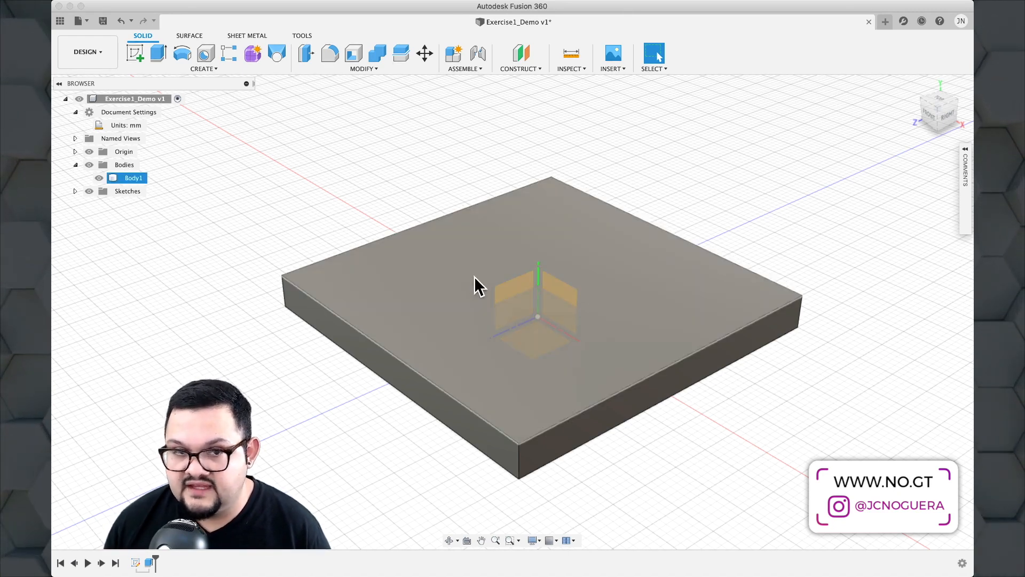
{"action": "left_click", "coordinate": [475, 277]}
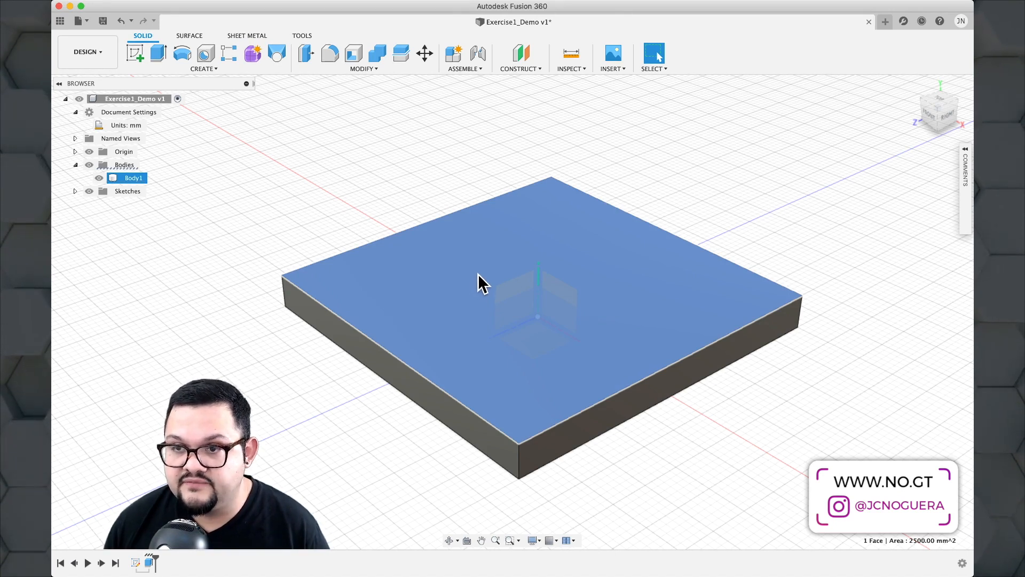
{"action": "left_click", "coordinate": [379, 194]}
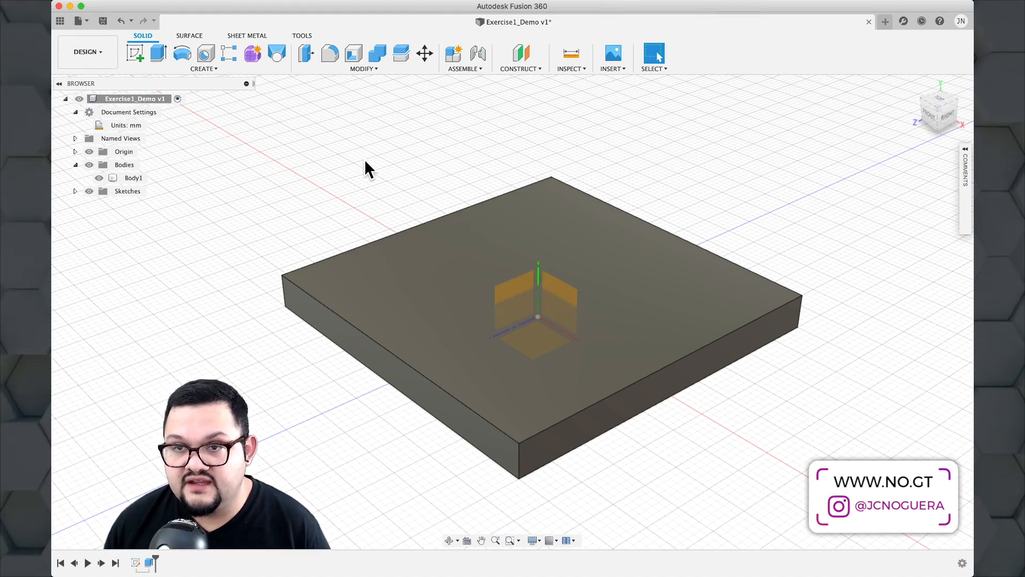
Create a new sketch on the plate's top face and view it straight on.
{"action": "left_click", "coordinate": [408, 267]}
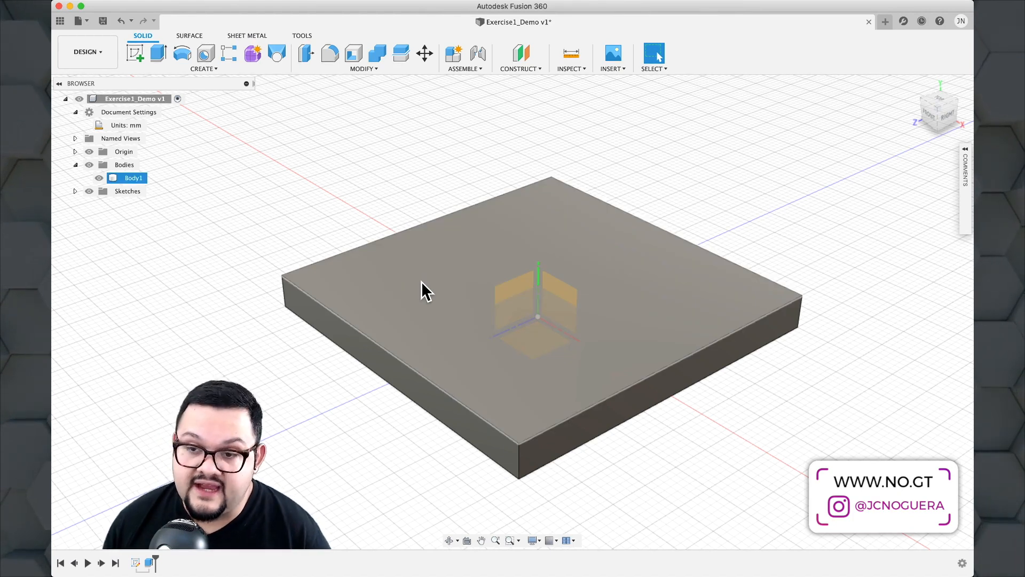
{"action": "left_click", "coordinate": [419, 279]}
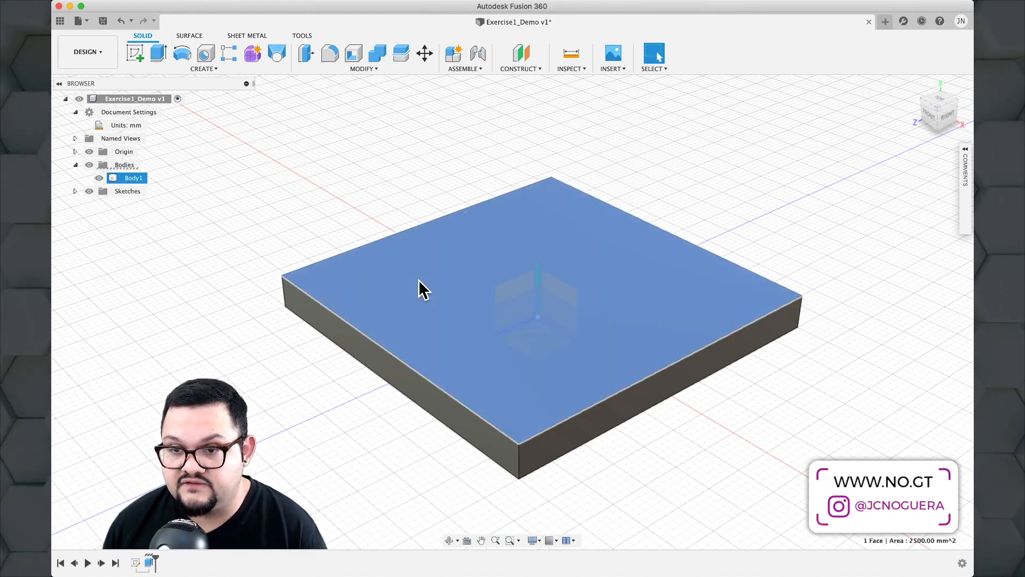
{"action": "right_click", "coordinate": [418, 279]}
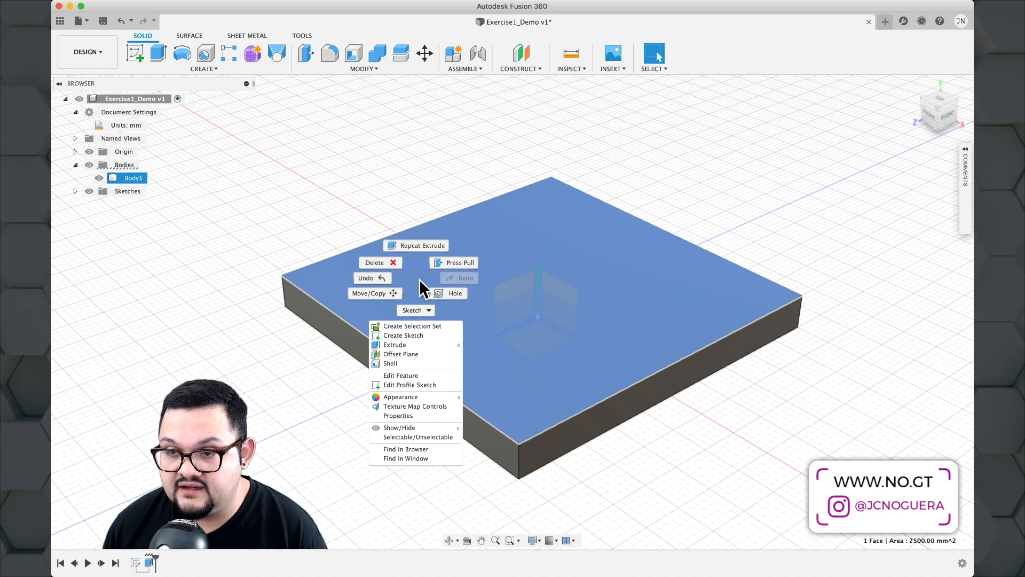
{"action": "left_click", "coordinate": [415, 335]}
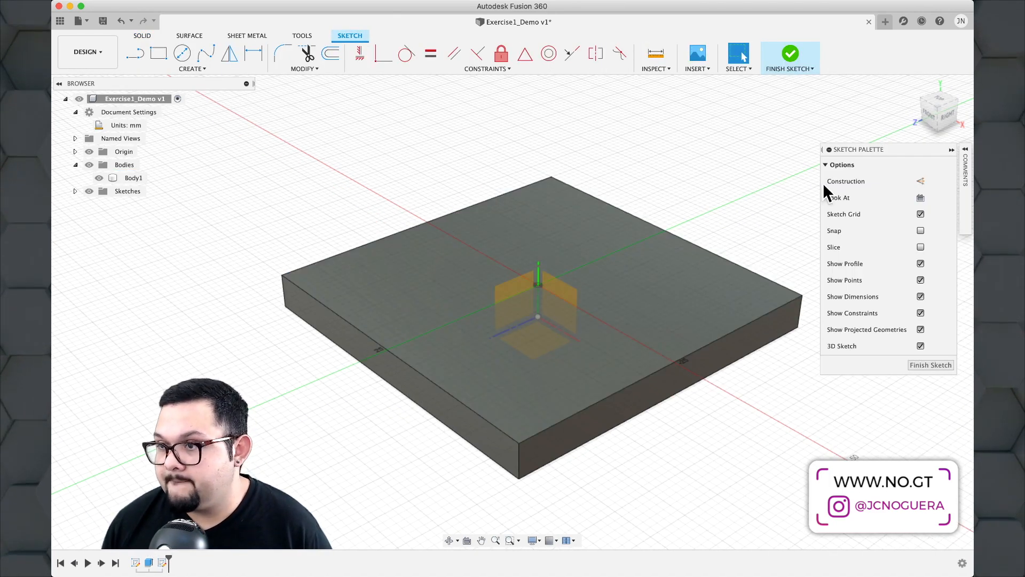
{"action": "left_click", "coordinate": [921, 198]}
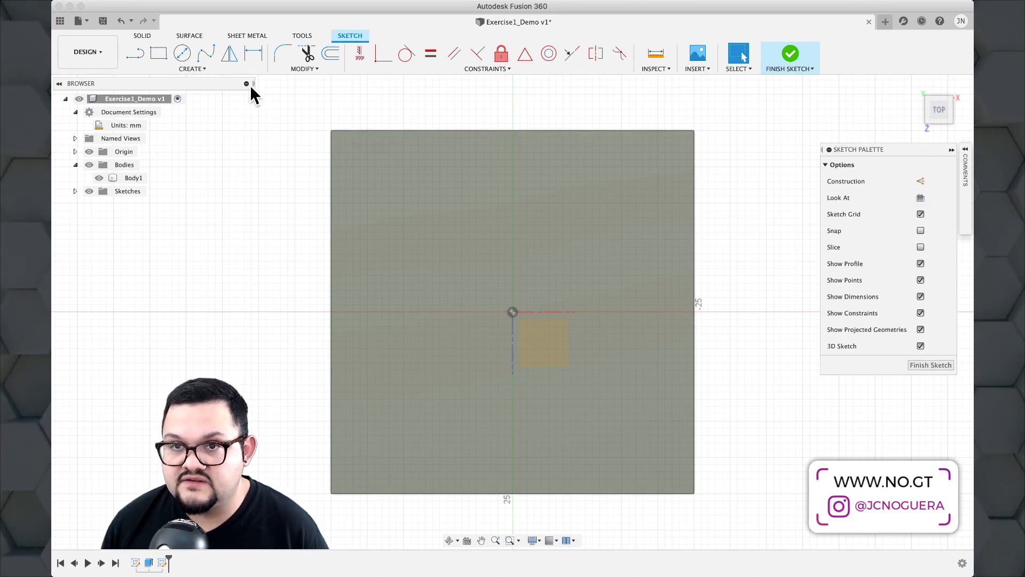
Draw a center diameter circle centred on the origin, spanning most of the plate's top face.
{"action": "left_click", "coordinate": [200, 68]}
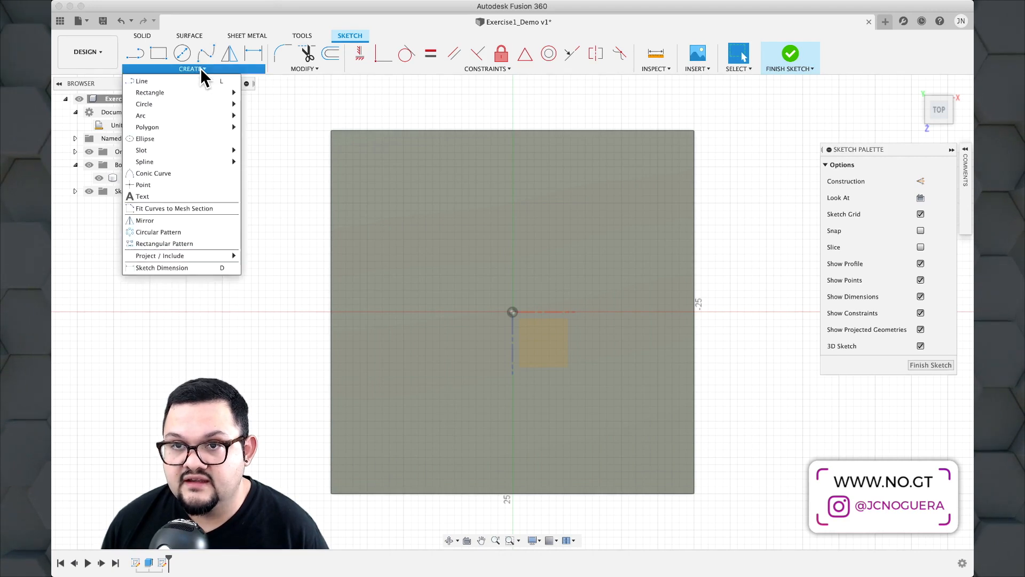
{"action": "mouse_move", "coordinate": [200, 104]}
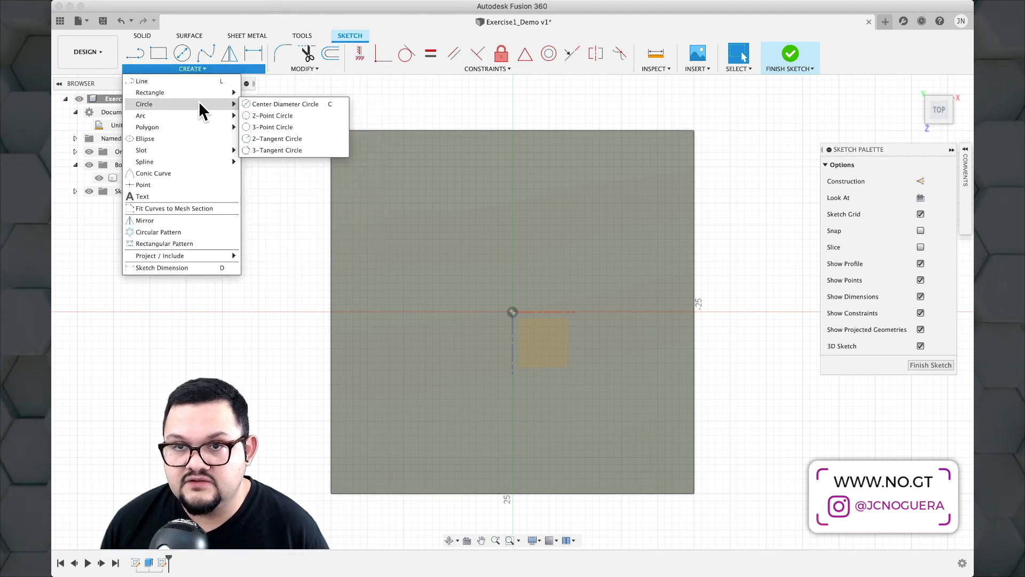
{"action": "left_click", "coordinate": [256, 103]}
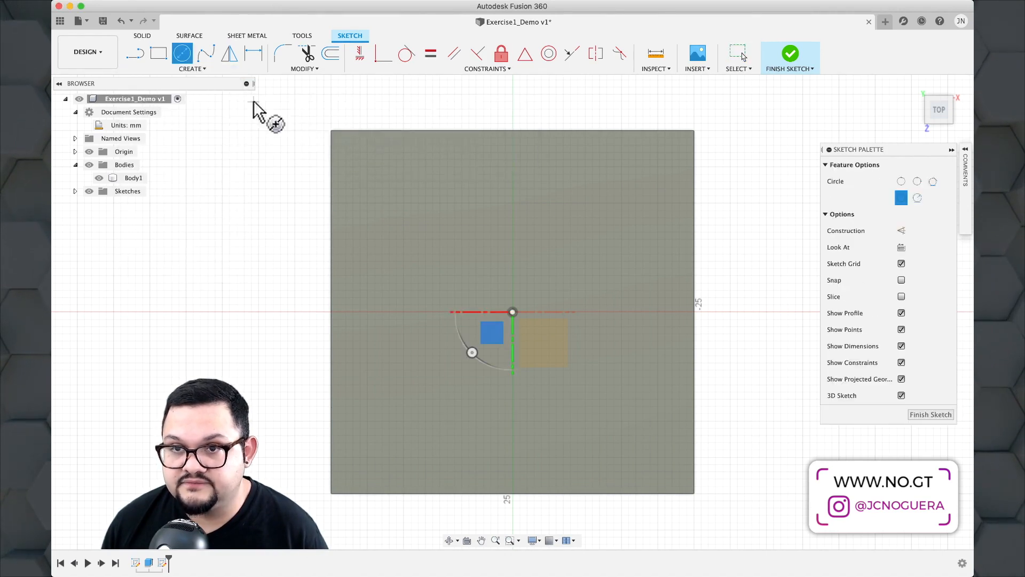
{"action": "left_click", "coordinate": [512, 312]}
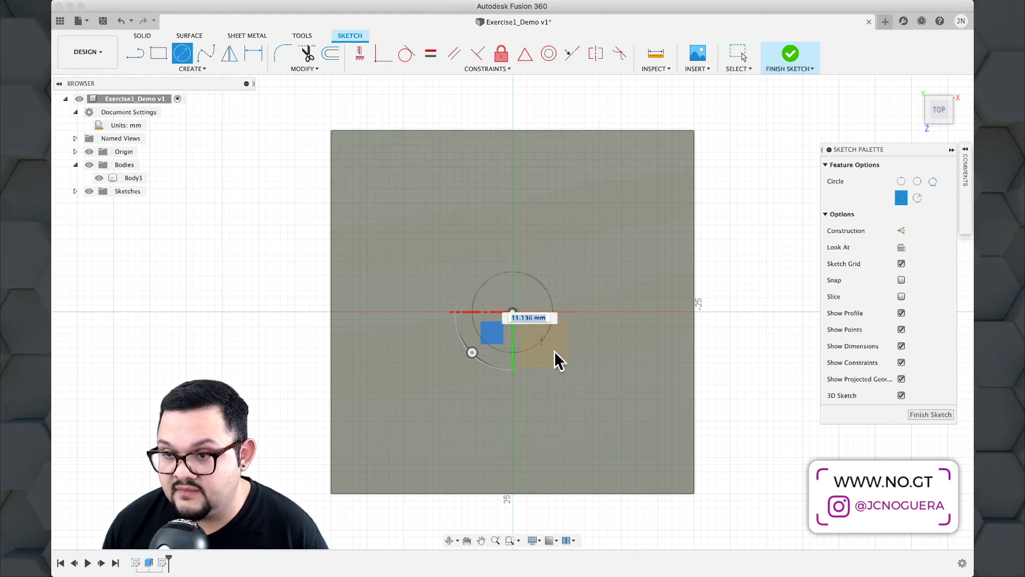
{"action": "left_click", "coordinate": [614, 417]}
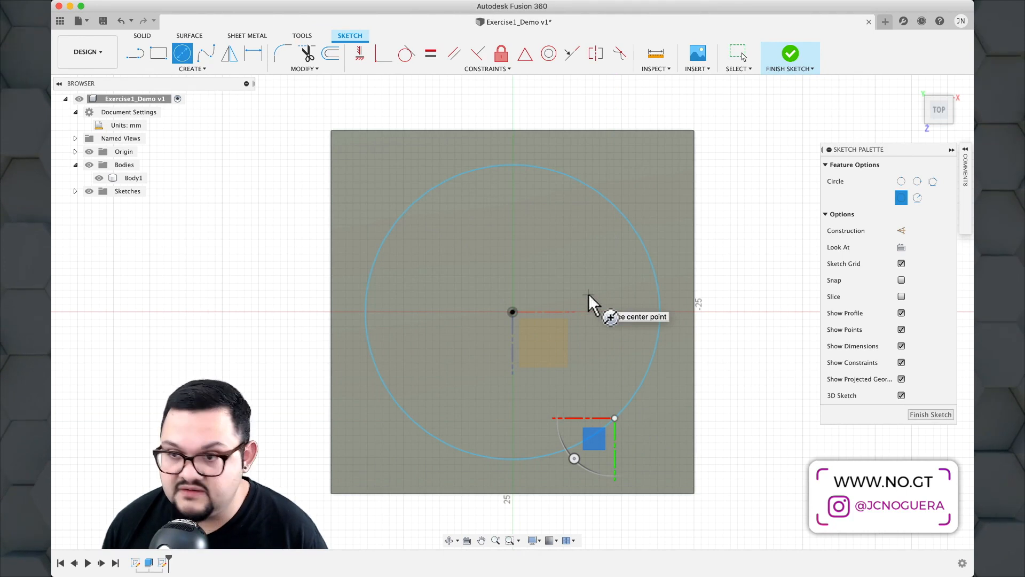
{"action": "key", "text": "Escape"}
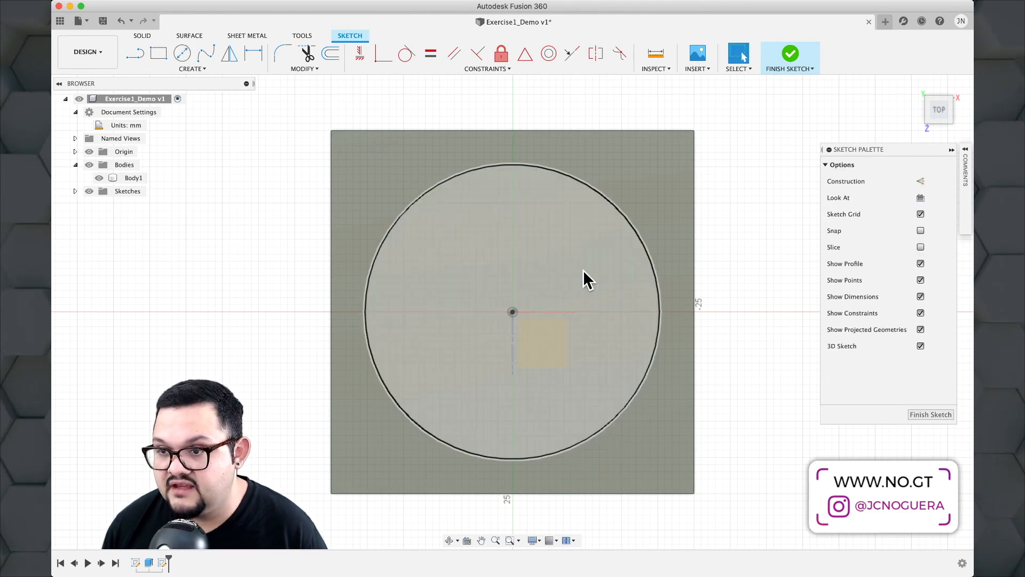
Resize the circle freehand to a radius of about 20.7 mm and clear the selection.
{"action": "left_click", "coordinate": [660, 299]}
{"action": "mouse_move", "coordinate": [664, 292]}
{"action": "left_mouse_down"}
{"action": "mouse_move", "coordinate": [752, 301]}
{"action": "mouse_move", "coordinate": [647, 303]}
{"action": "mouse_move", "coordinate": [750, 302]}
{"action": "mouse_move", "coordinate": [652, 302]}
{"action": "mouse_move", "coordinate": [668, 309]}
{"action": "left_mouse_up"}
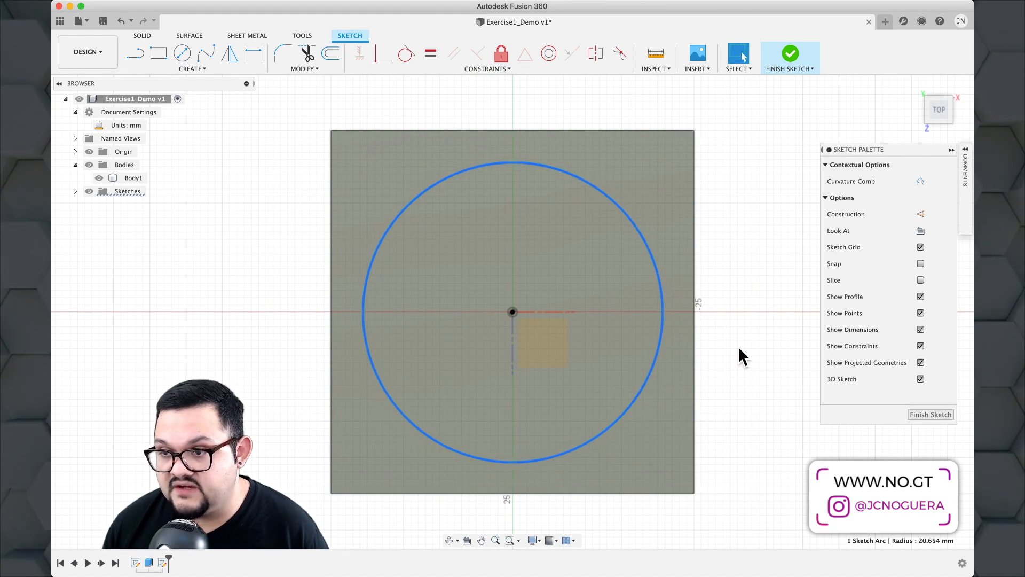
{"action": "left_click", "coordinate": [757, 353]}
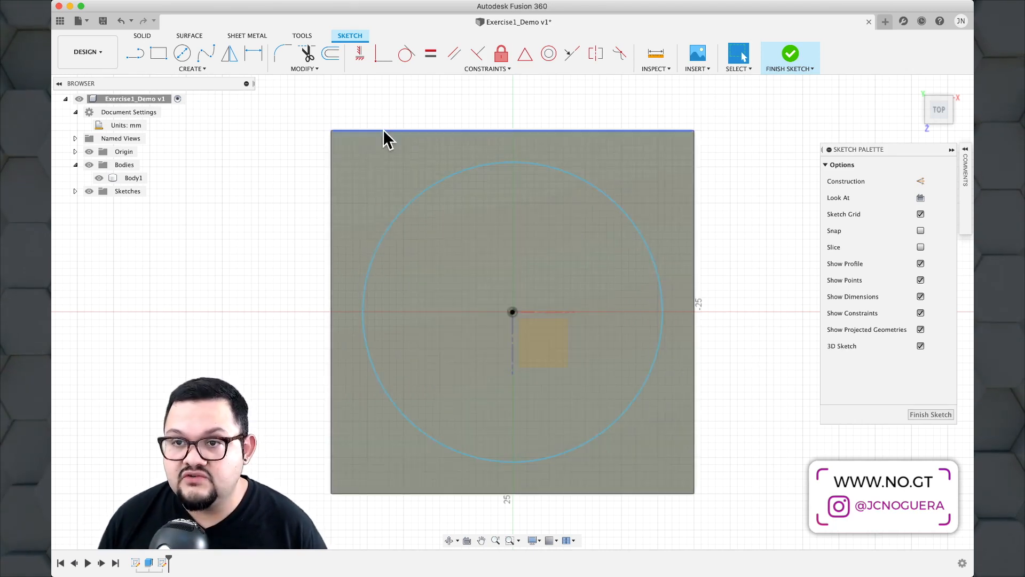
{"action": "left_click", "coordinate": [286, 63]}
{"action": "key", "text": "Escape"}
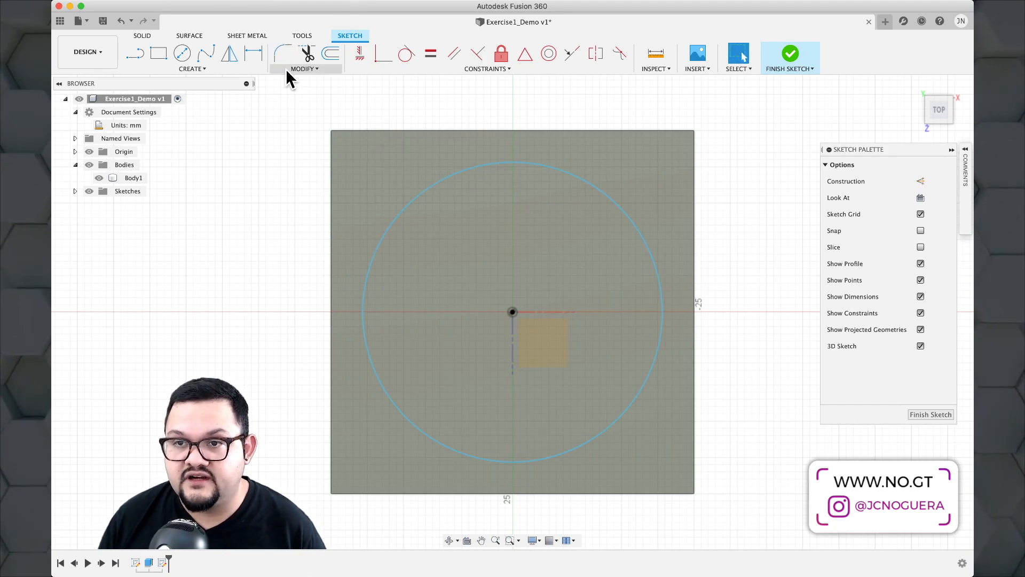
Dimension the circle on the plate's top face with a diameter of 40 mm.
{"action": "left_click", "coordinate": [286, 68]}
{"action": "mouse_move", "coordinate": [253, 67]}
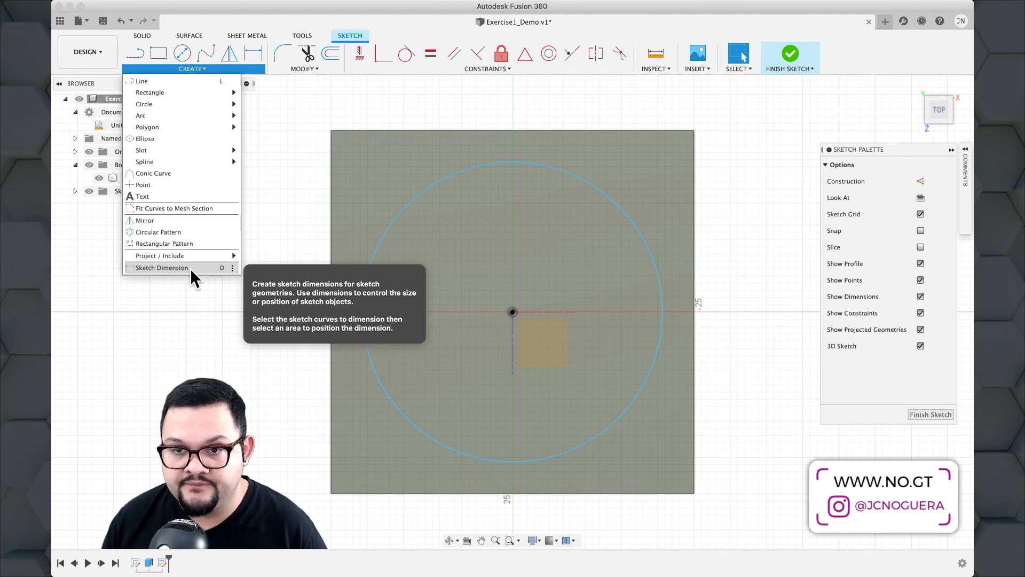
{"action": "left_click", "coordinate": [227, 268]}
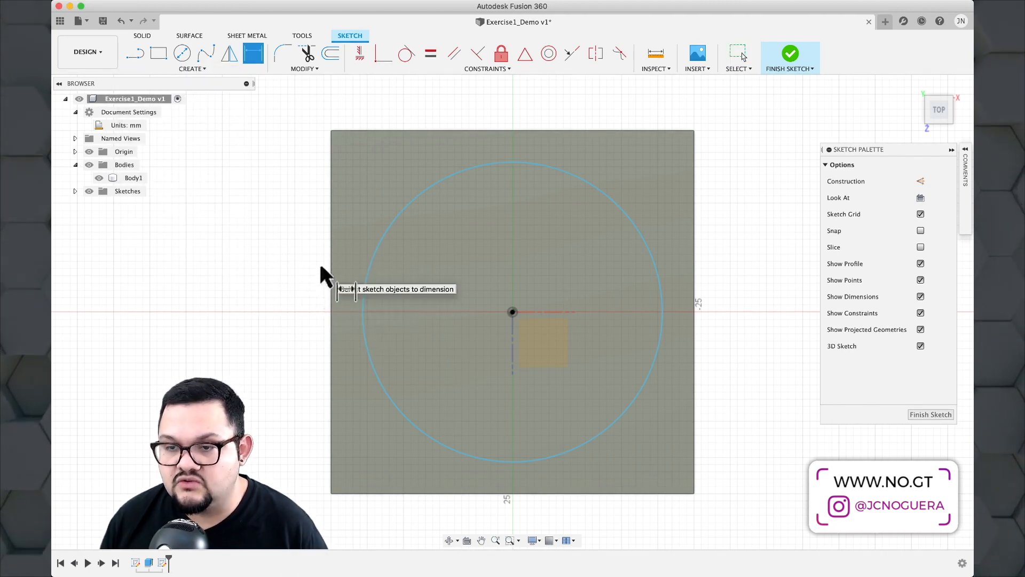
{"action": "left_click", "coordinate": [377, 250]}
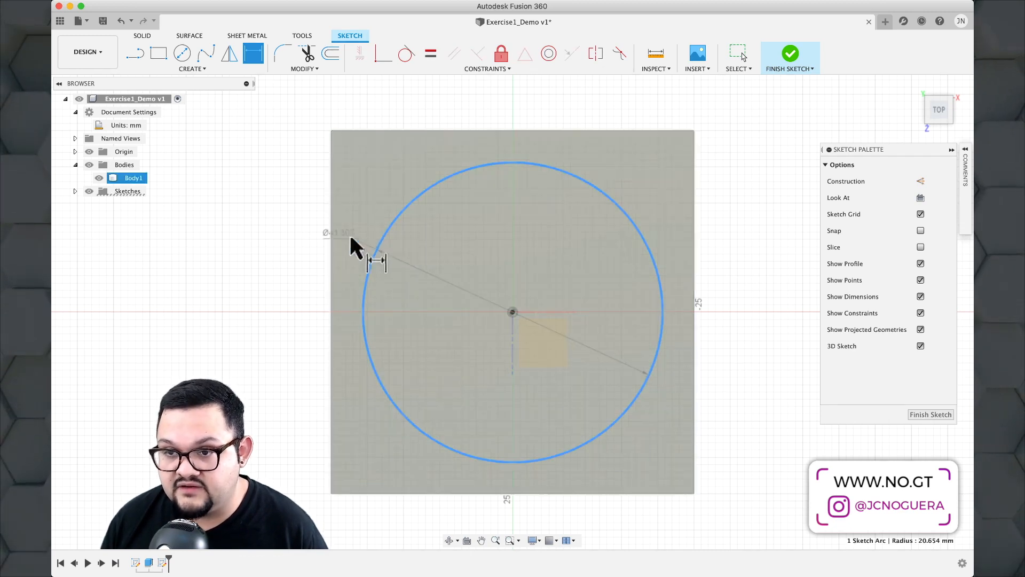
{"action": "left_click", "coordinate": [252, 256]}
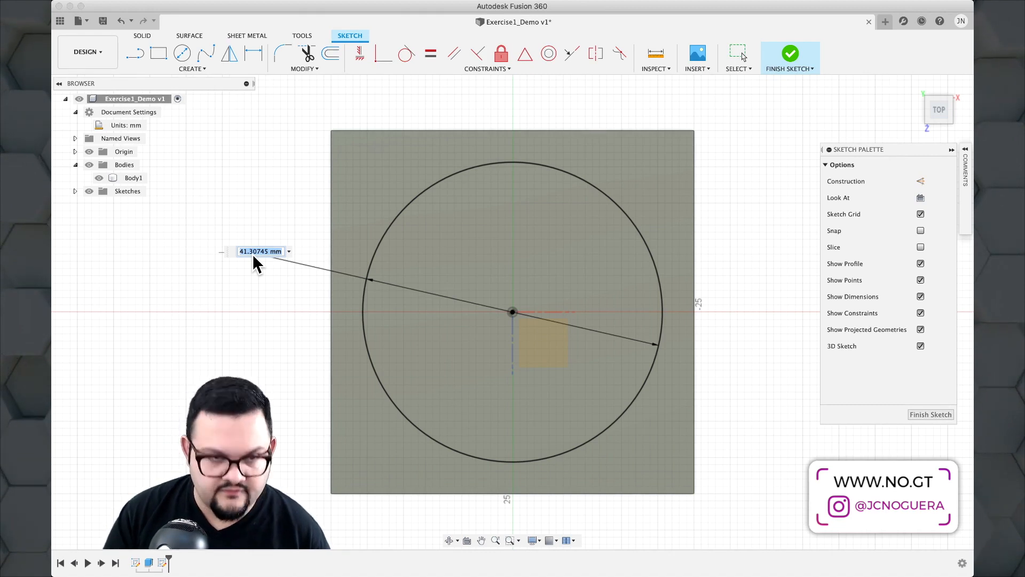
{"action": "type", "text": "40"}
{"action": "key", "text": "Return"}
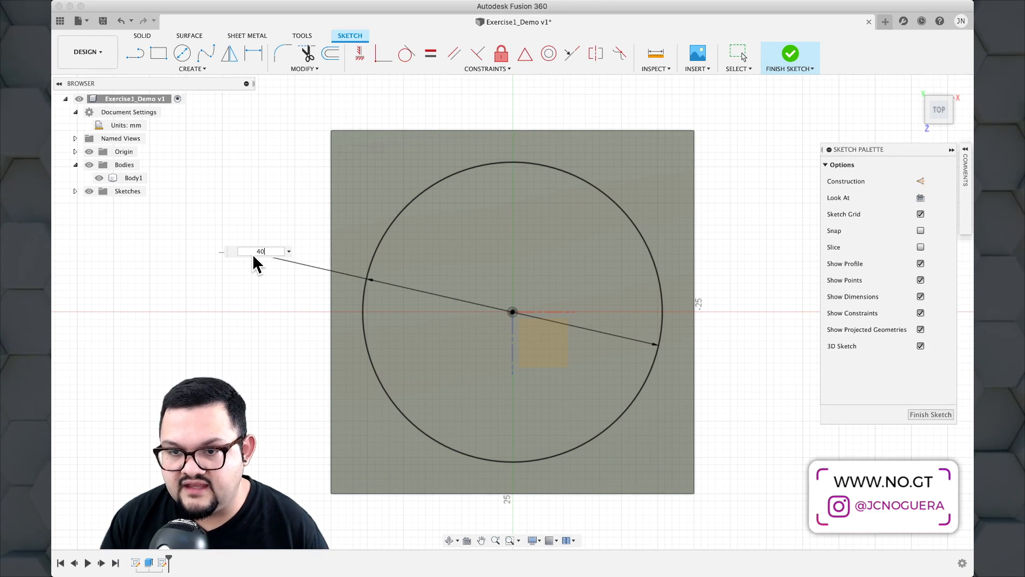
{"action": "key", "text": "Return"}
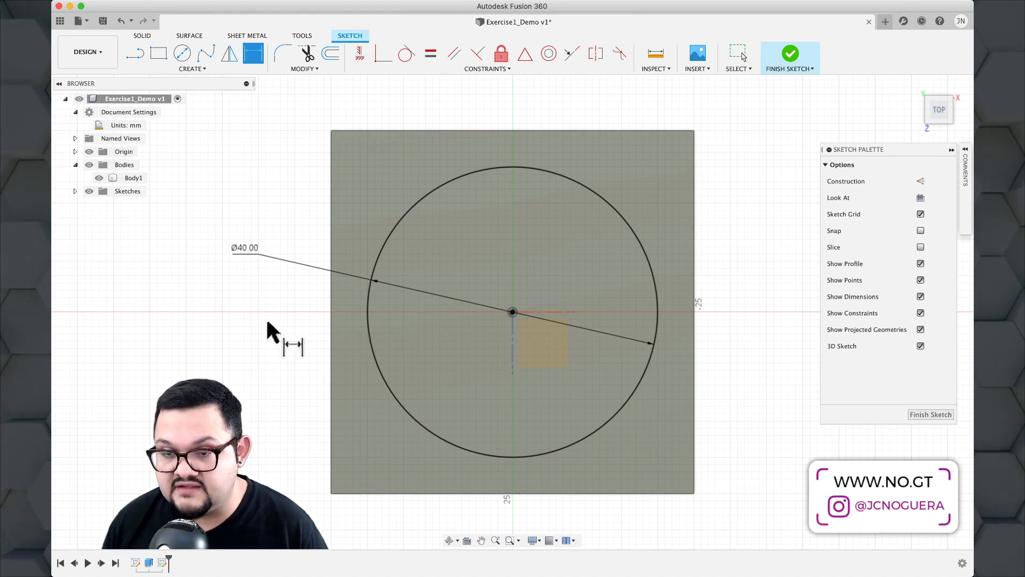
{"action": "key", "text": "Escape"}
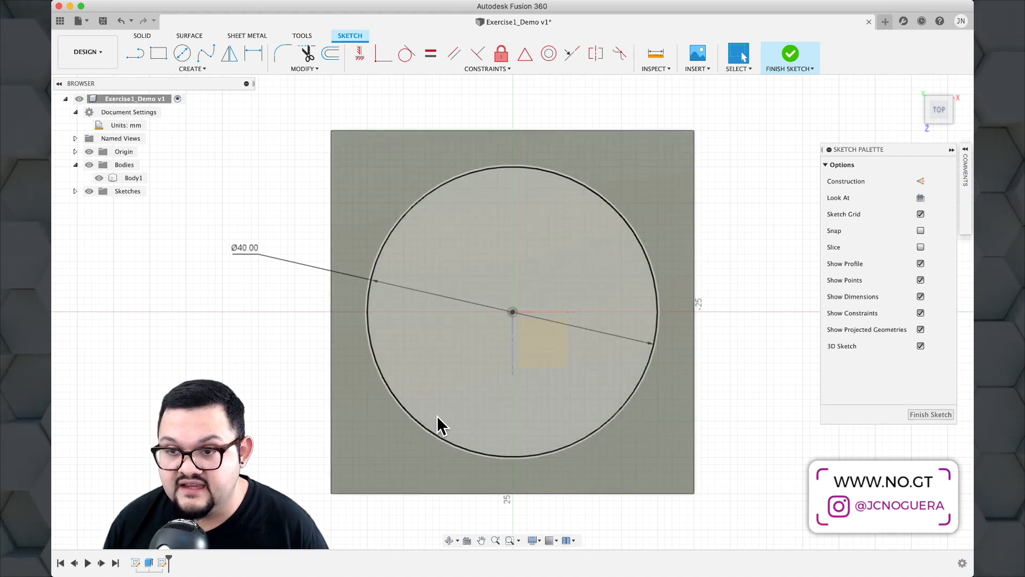
{"action": "left_click", "coordinate": [438, 416]}
{"action": "left_click", "coordinate": [372, 453]}
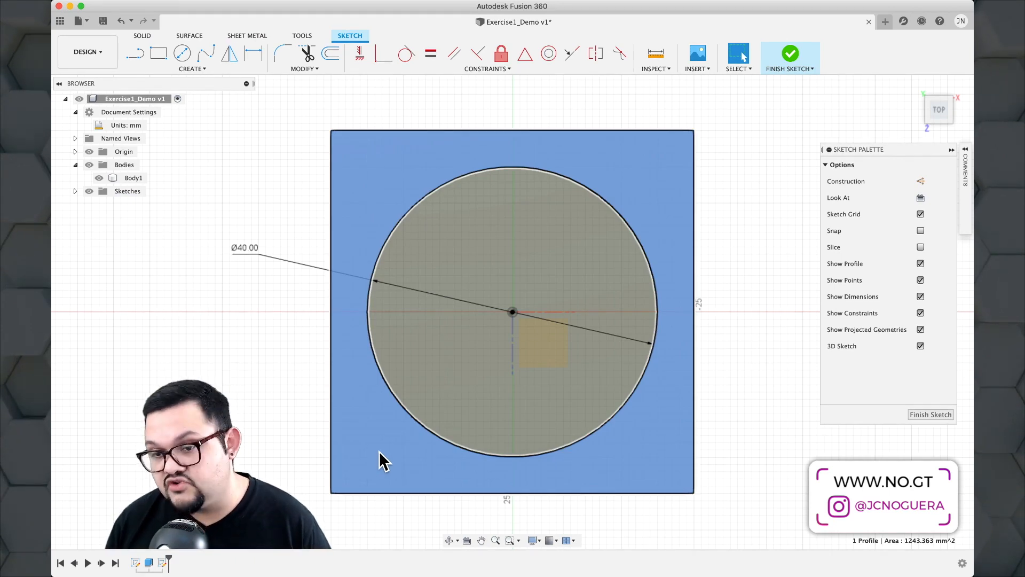
{"action": "left_click", "coordinate": [455, 412]}
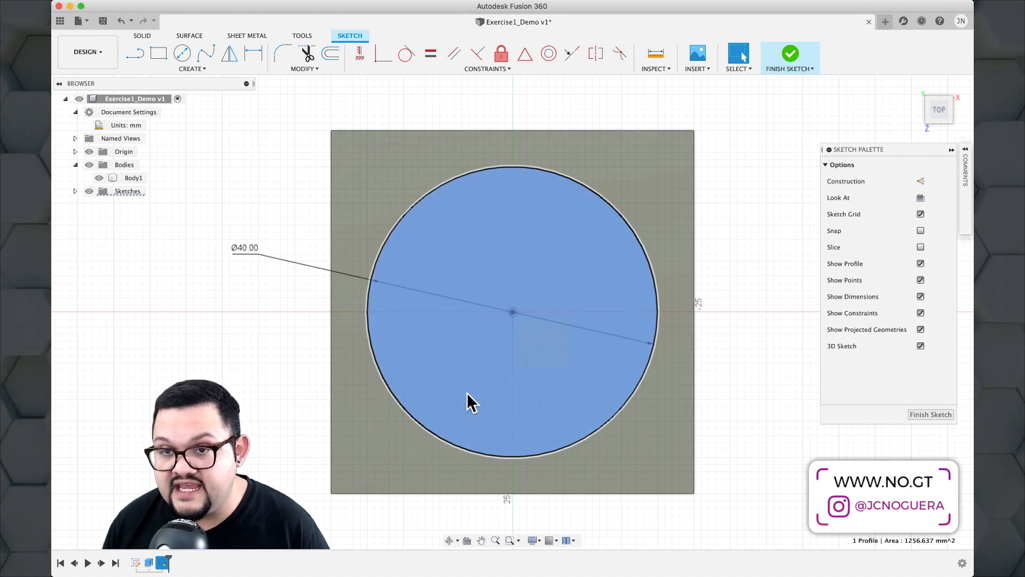
{"action": "right_click", "coordinate": [468, 401]}
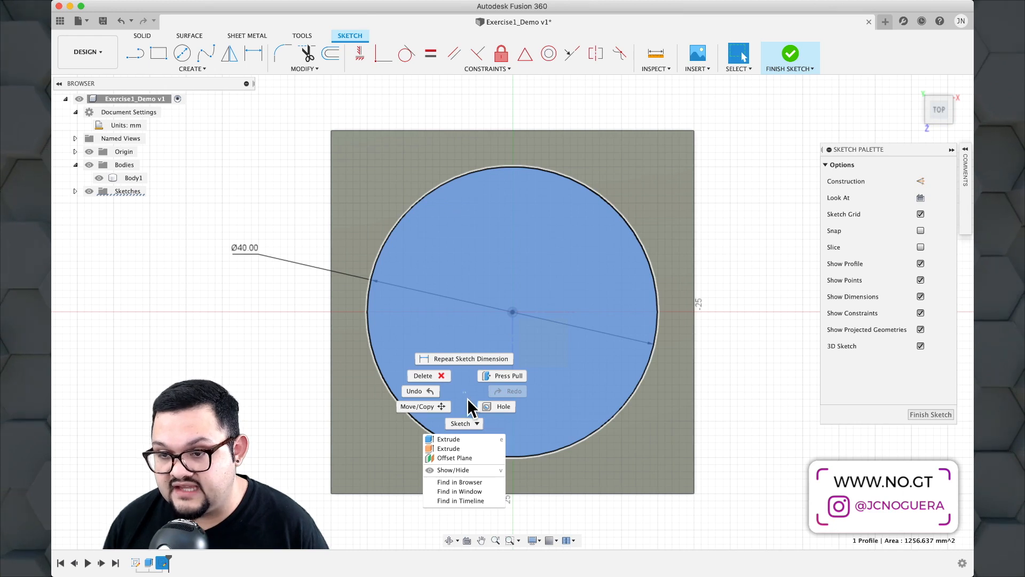
{"action": "left_click", "coordinate": [446, 439]}
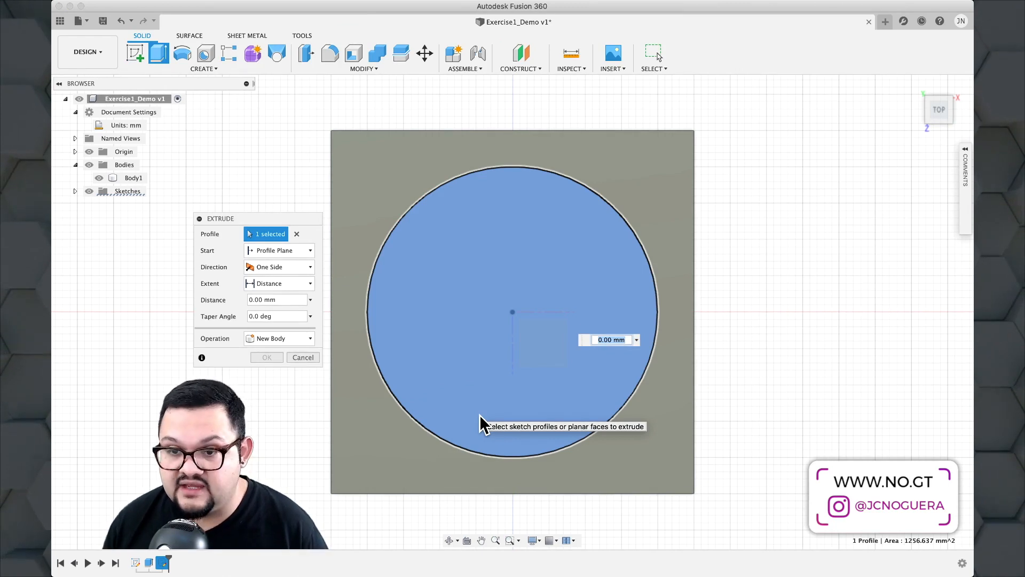
{"action": "key", "text": "Escape"}
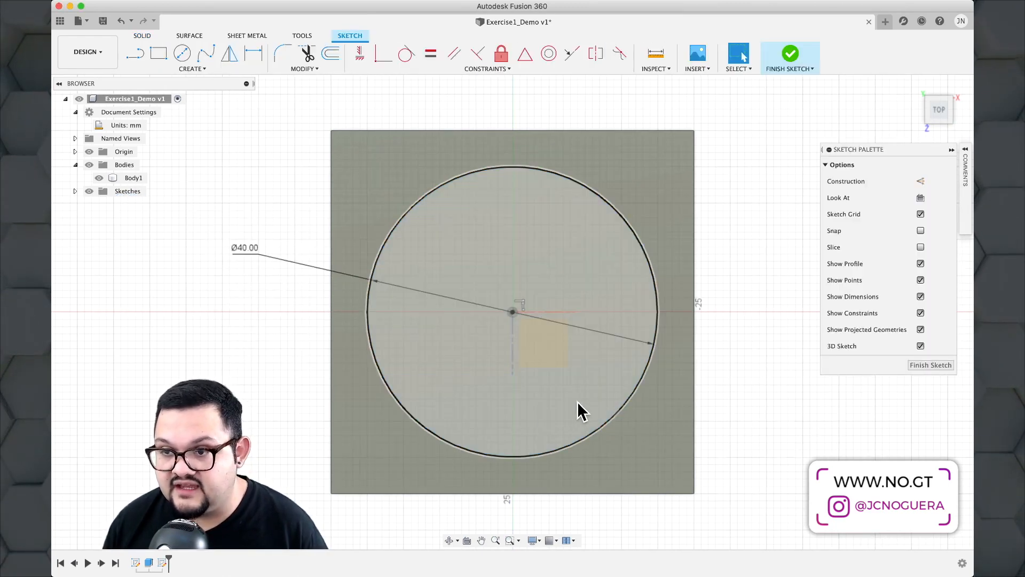
Start extruding the circular profile upward from the plate with a distance of 30 mm.
{"action": "left_click", "coordinate": [531, 387]}
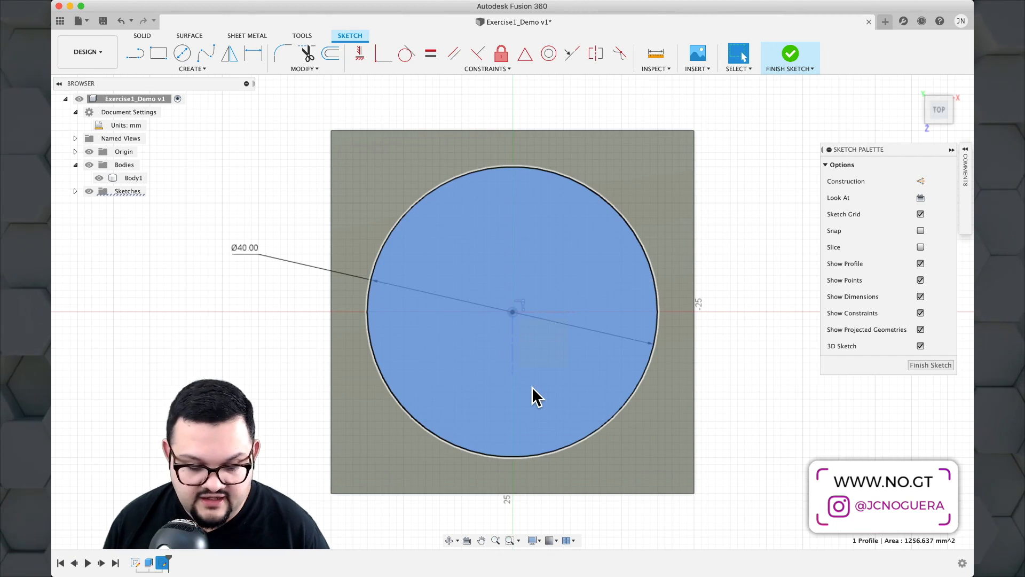
{"action": "key", "text": "s"}
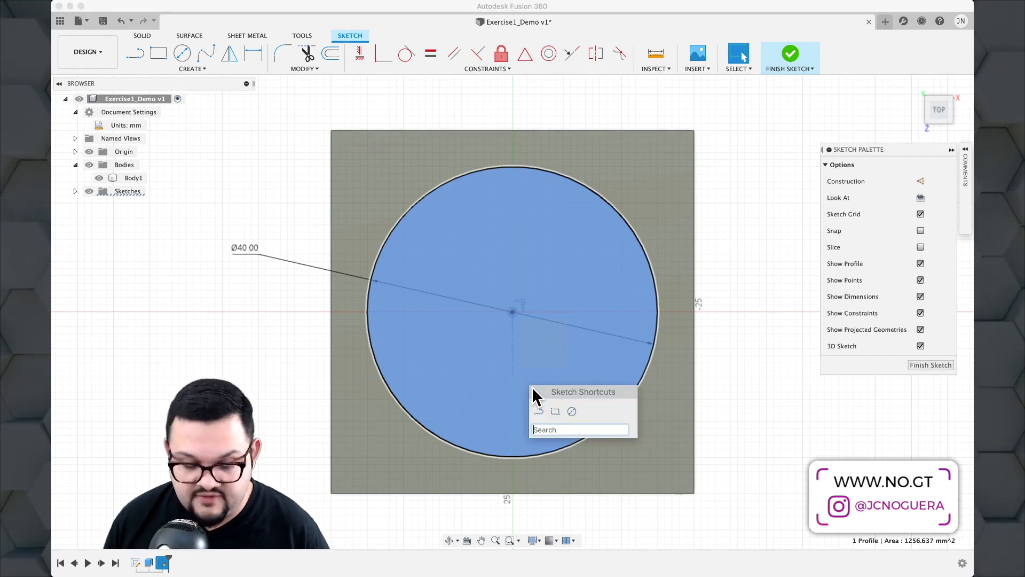
{"action": "type", "text": "ex"}
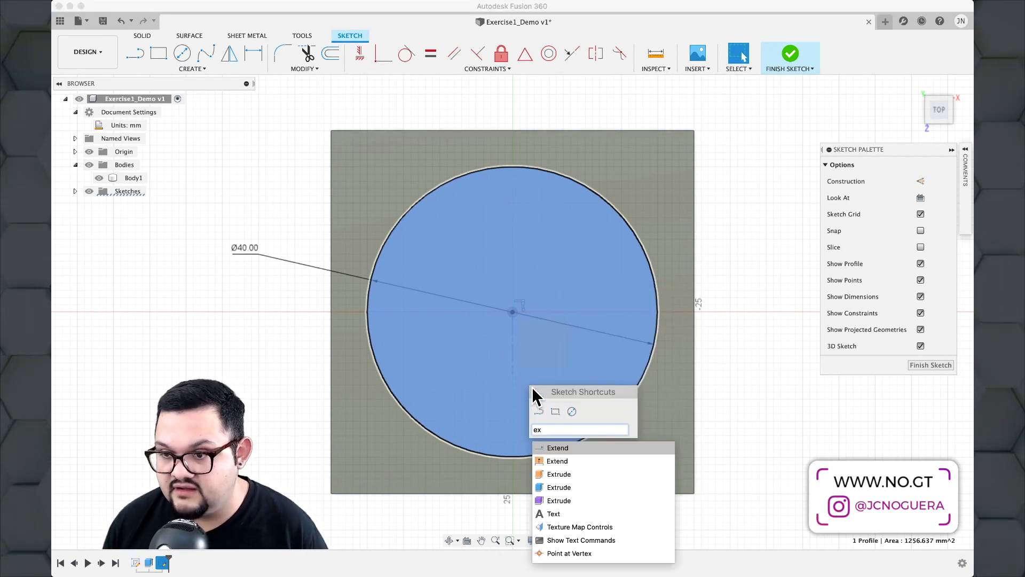
{"action": "left_click", "coordinate": [572, 486]}
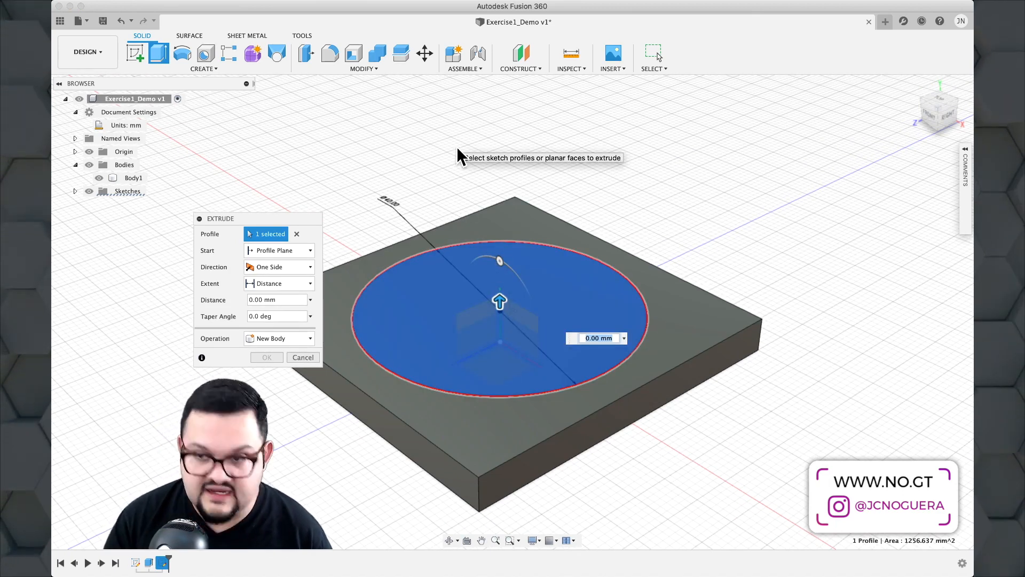
{"action": "type", "text": "30"}
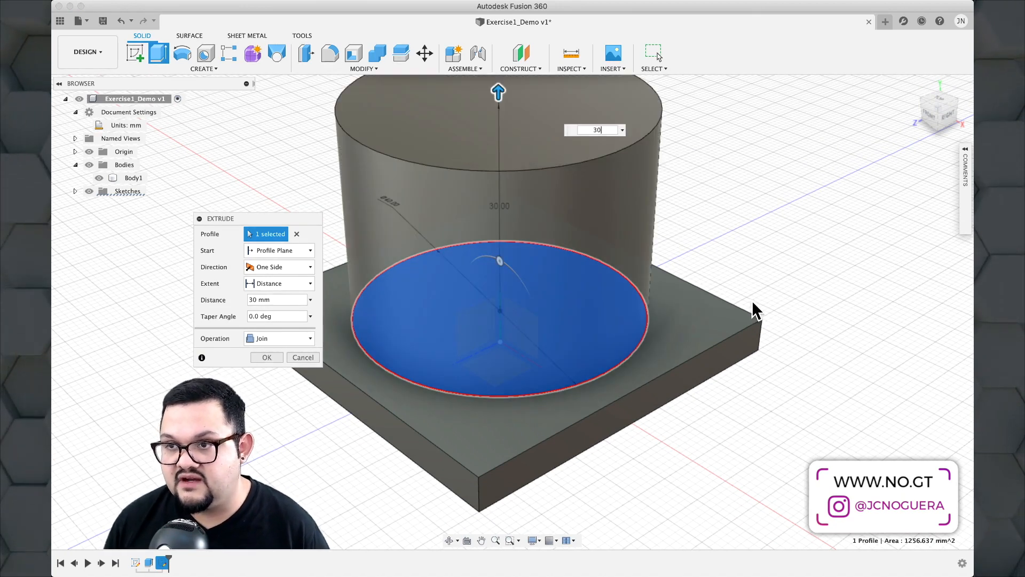
{"action": "middle_click_drag", "start_coordinate": [753, 309], "coordinate": [787, 355]}
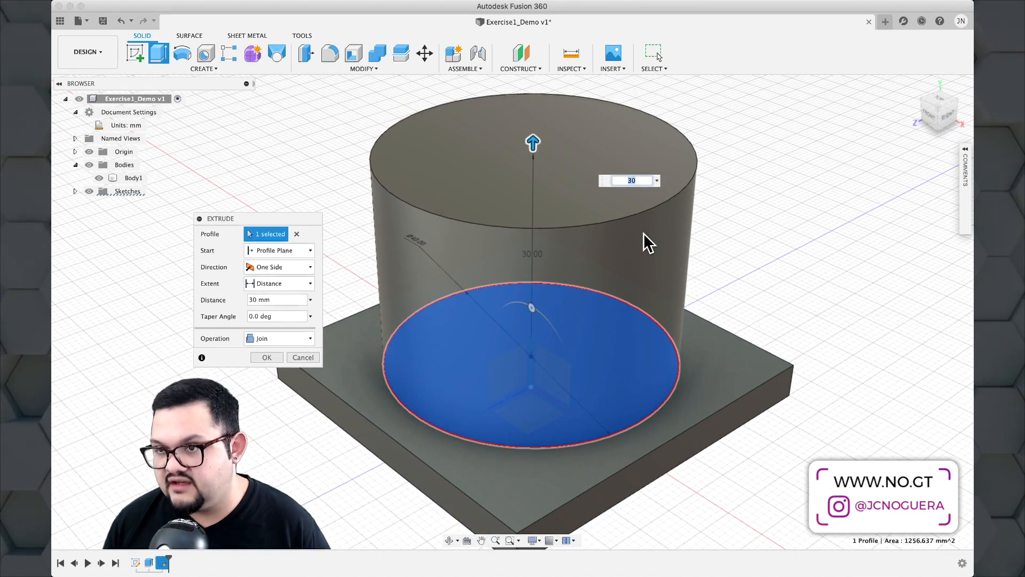
Try freehand extrusion distances of -6 mm into the plate and 21 mm above it.
{"action": "left_click_drag", "start_coordinate": [534, 146], "coordinate": [553, 386]}
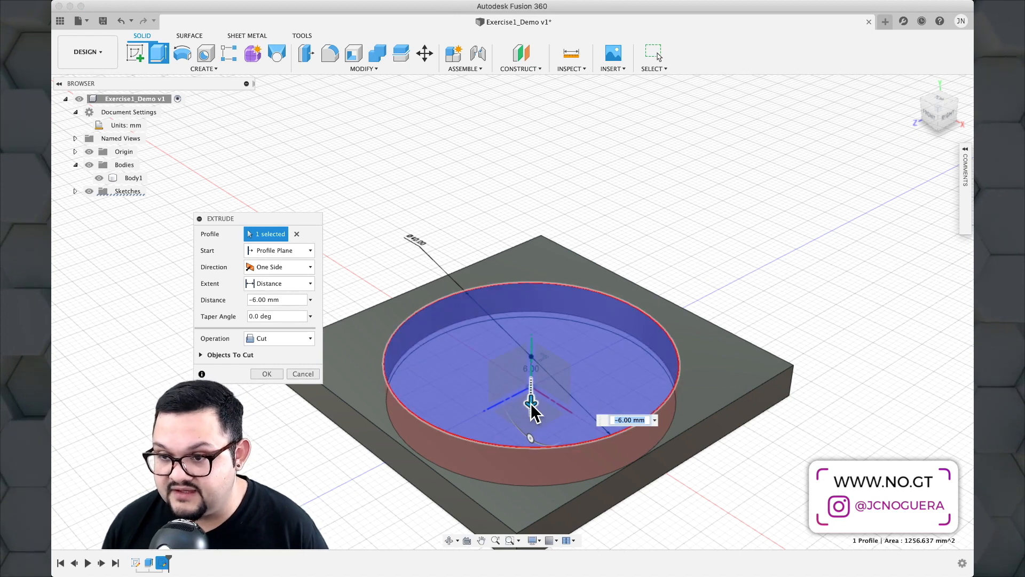
{"action": "left_click_drag", "start_coordinate": [528, 402], "coordinate": [535, 235]}
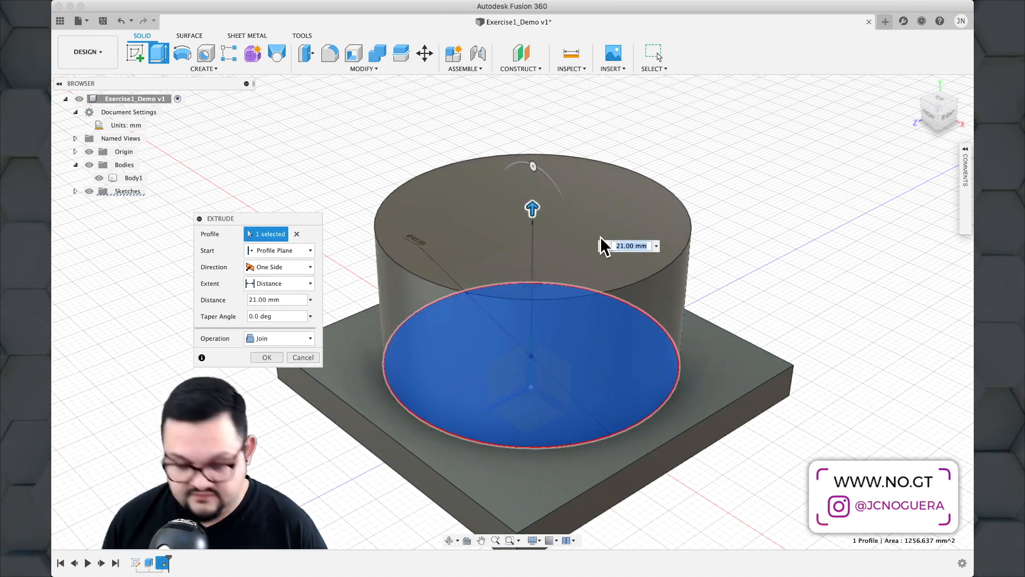
Set the extrusion distance to 30 mm and complete it with the Join operation.
{"action": "type", "text": "30"}
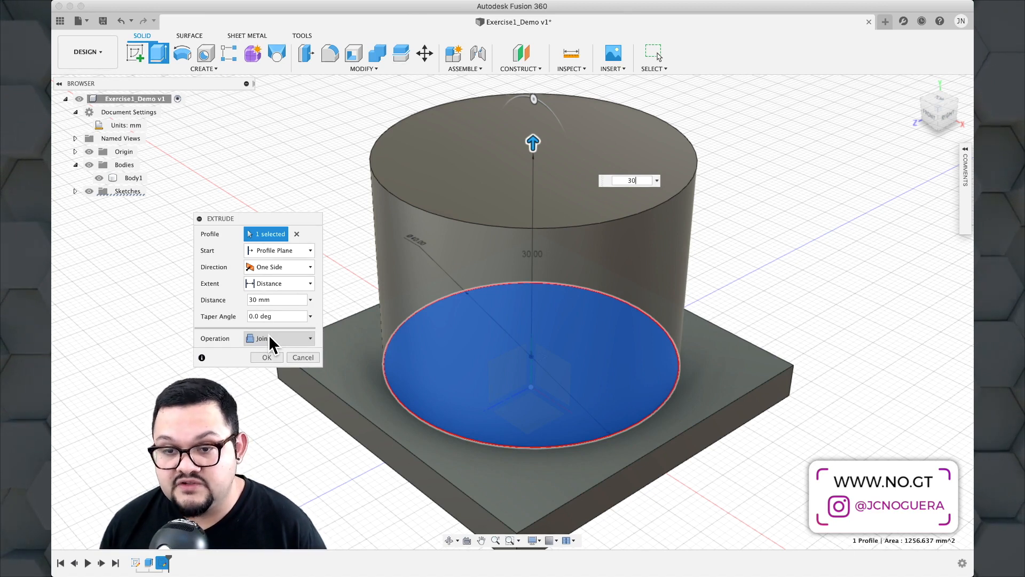
{"action": "left_click", "coordinate": [270, 336]}
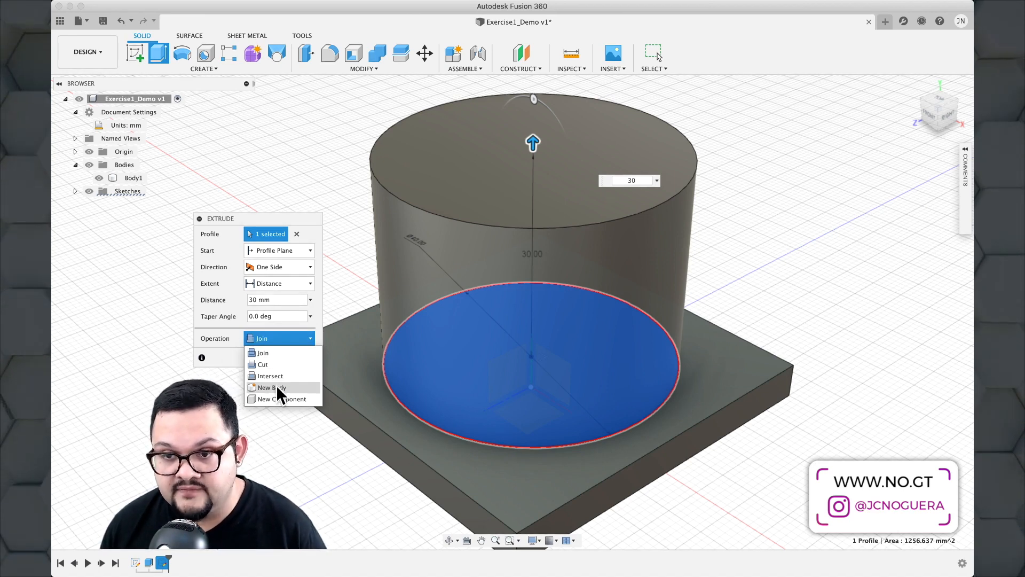
{"action": "left_click", "coordinate": [266, 353]}
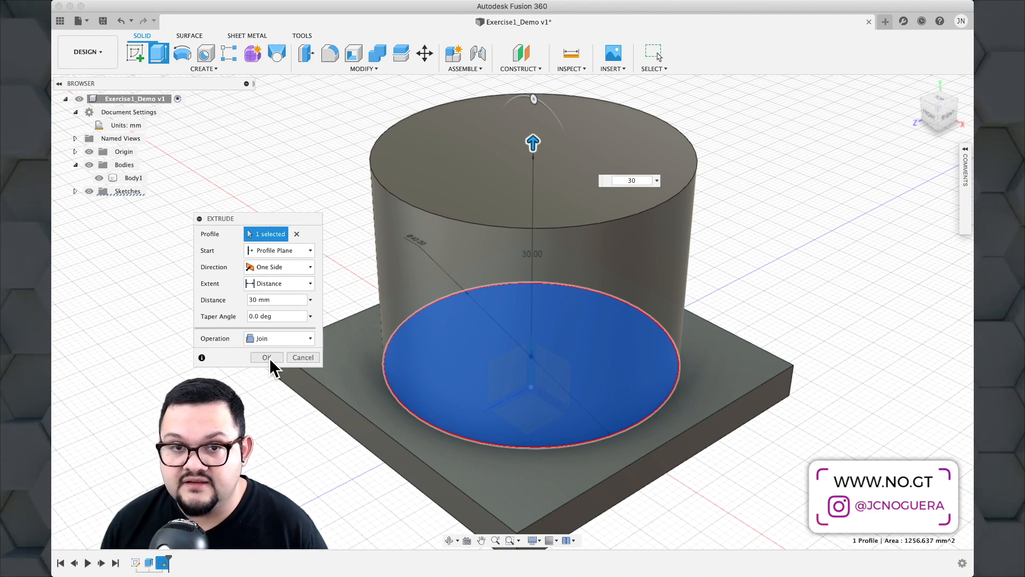
{"action": "left_click", "coordinate": [268, 357]}
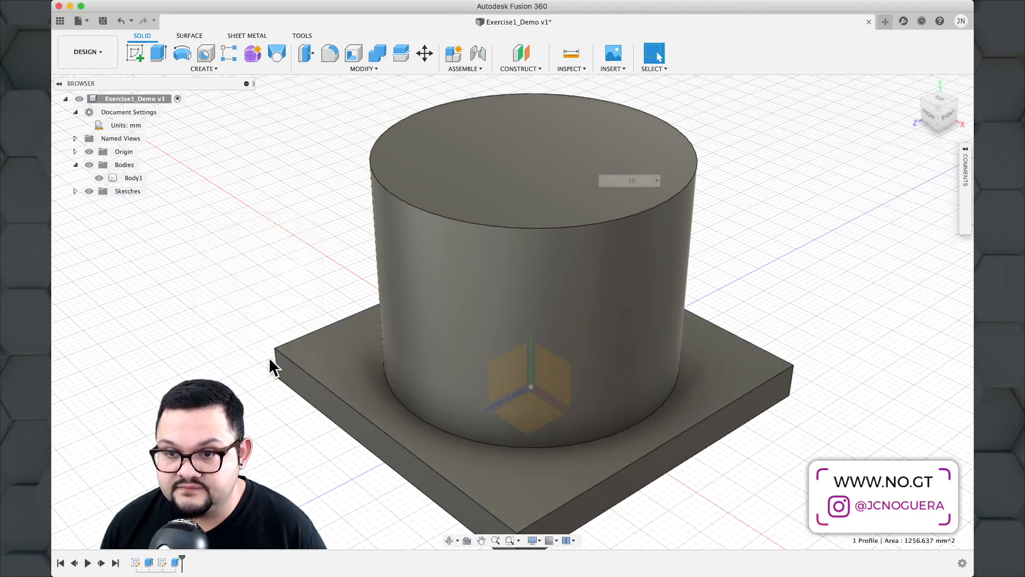
Create a new sketch on the cylinder's top face and view it straight on.
{"action": "middle_click_drag", "start_coordinate": [281, 283], "coordinate": [341, 279], "text": "shift"}
{"action": "left_click_drag", "start_coordinate": [327, 278], "coordinate": [271, 309]}
{"action": "key", "text": "Escape"}
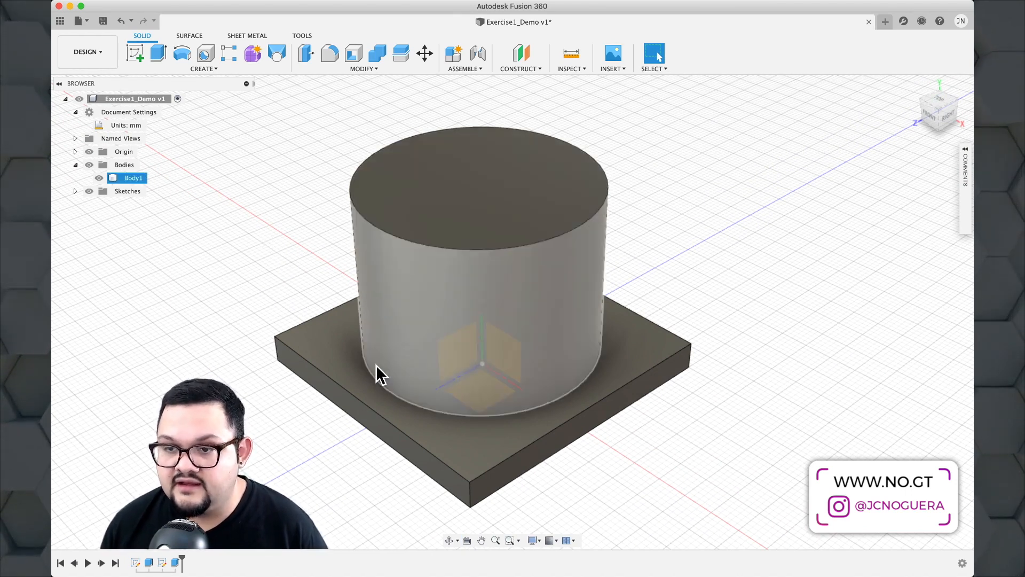
{"action": "left_click", "coordinate": [456, 197]}
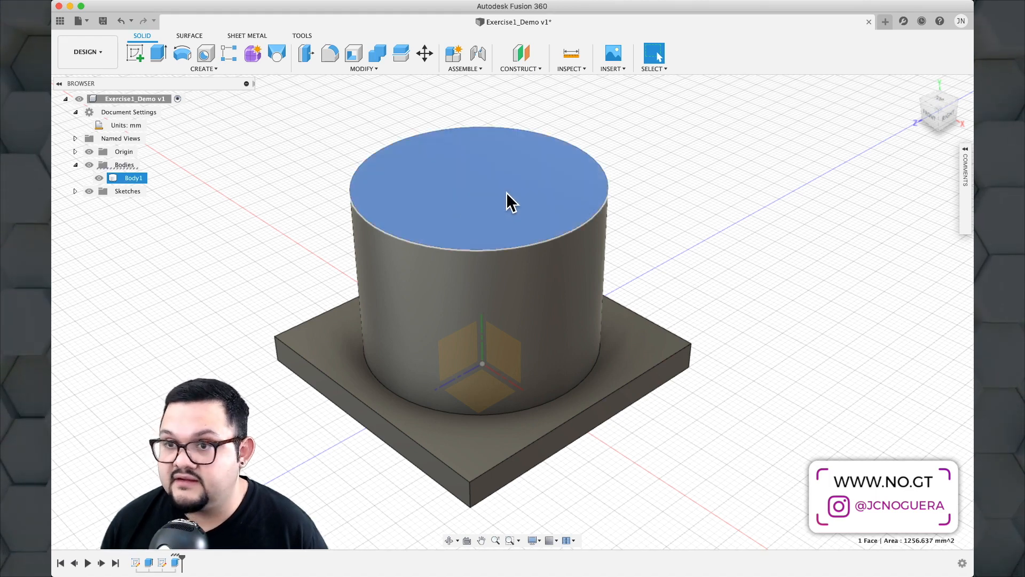
{"action": "middle_click_drag", "start_coordinate": [513, 178], "coordinate": [560, 178]}
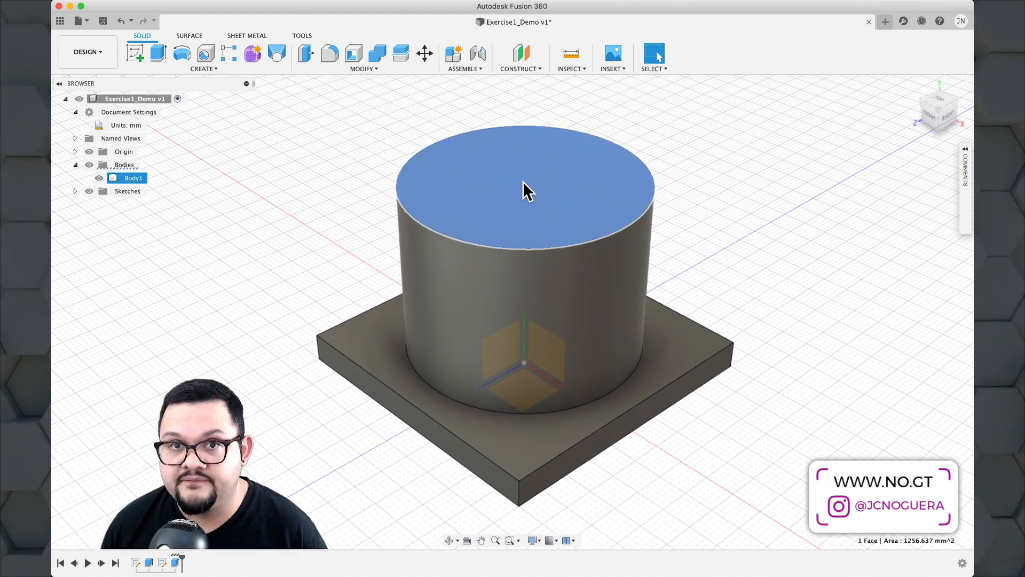
{"action": "right_click", "coordinate": [514, 183]}
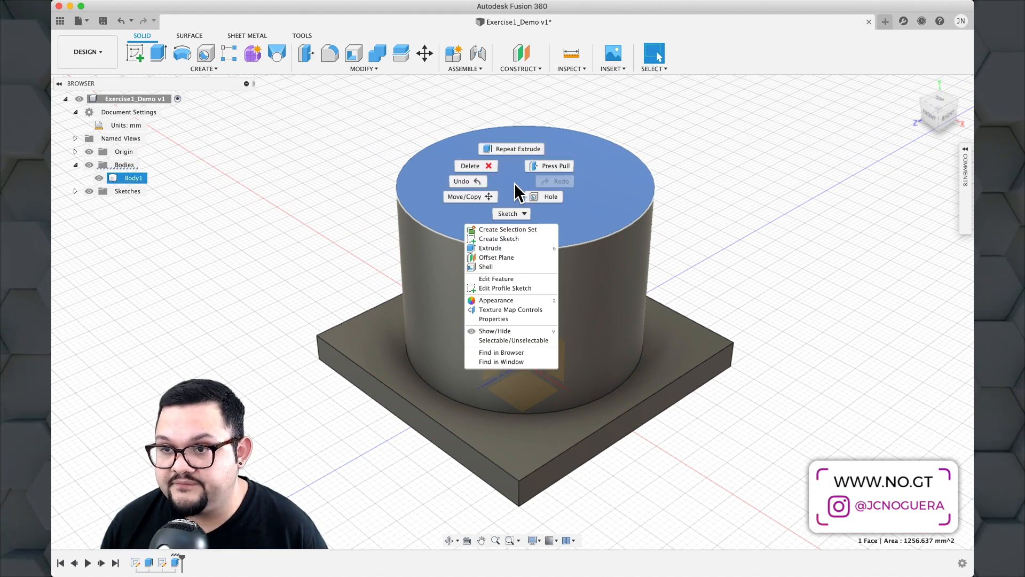
{"action": "left_click", "coordinate": [512, 239]}
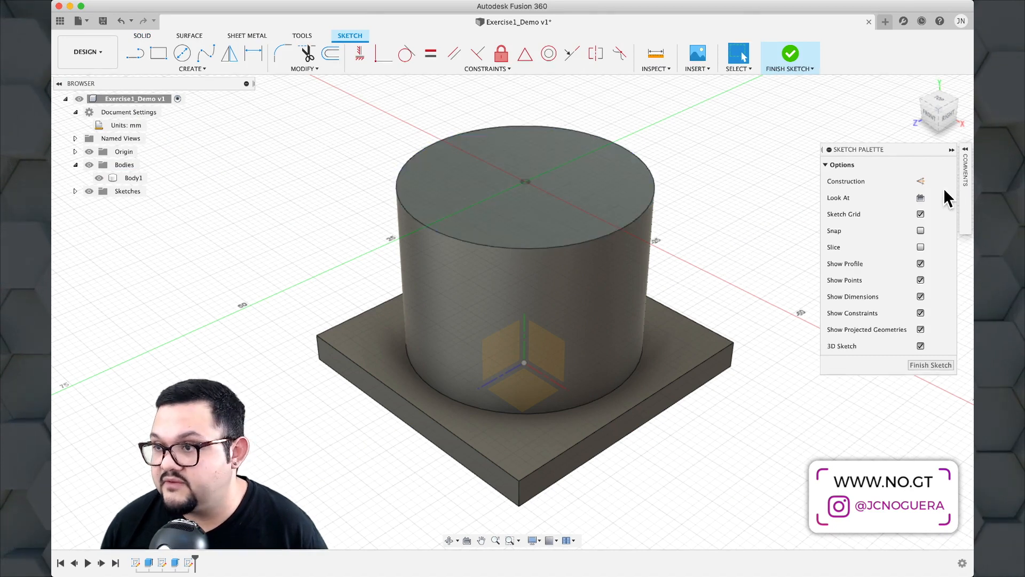
{"action": "left_click", "coordinate": [920, 198]}
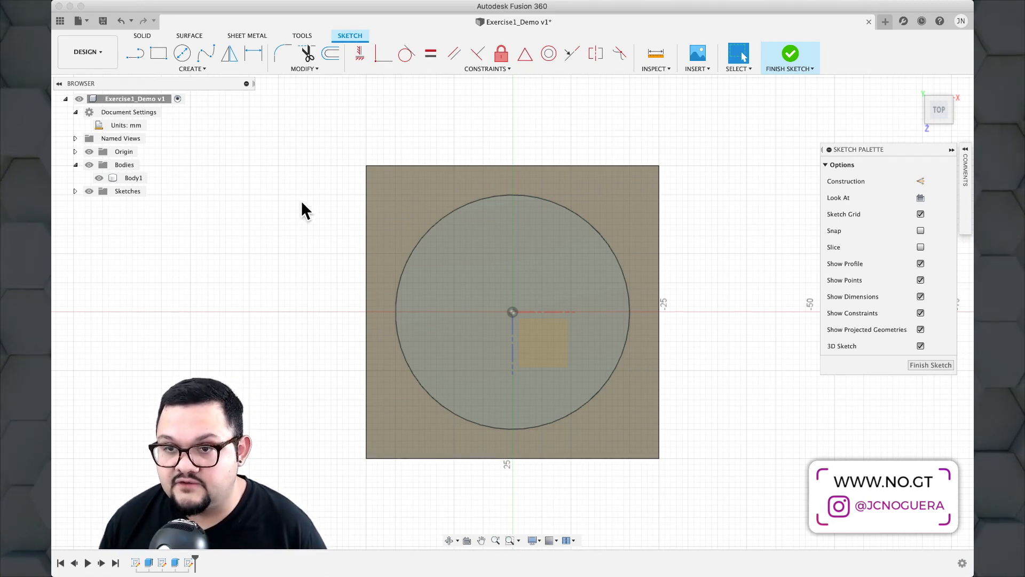
Draw a 25 mm diameter circle centred on the origin and select the ring-shaped profile around it.
{"action": "key", "text": "c"}
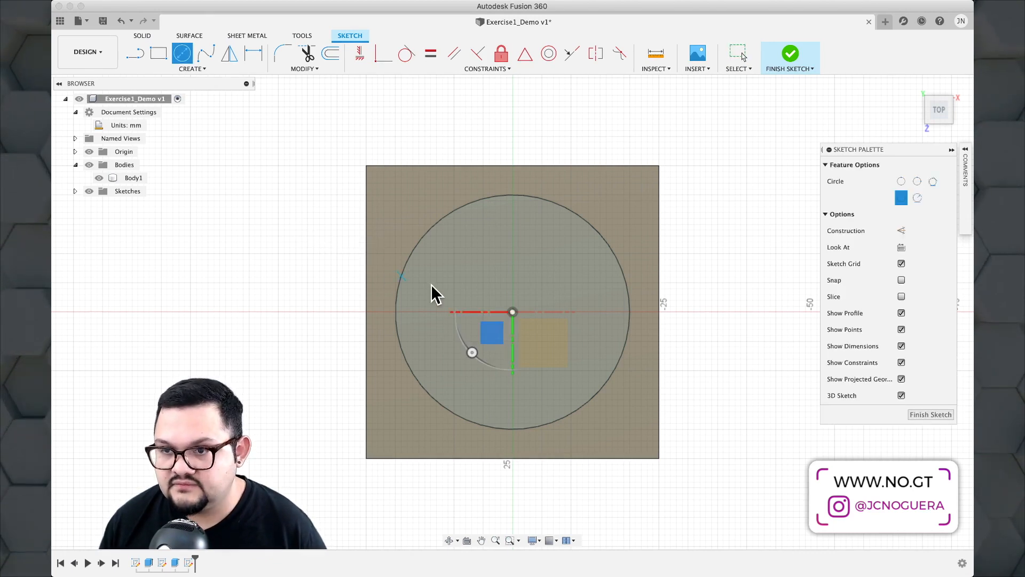
{"action": "left_click", "coordinate": [512, 312]}
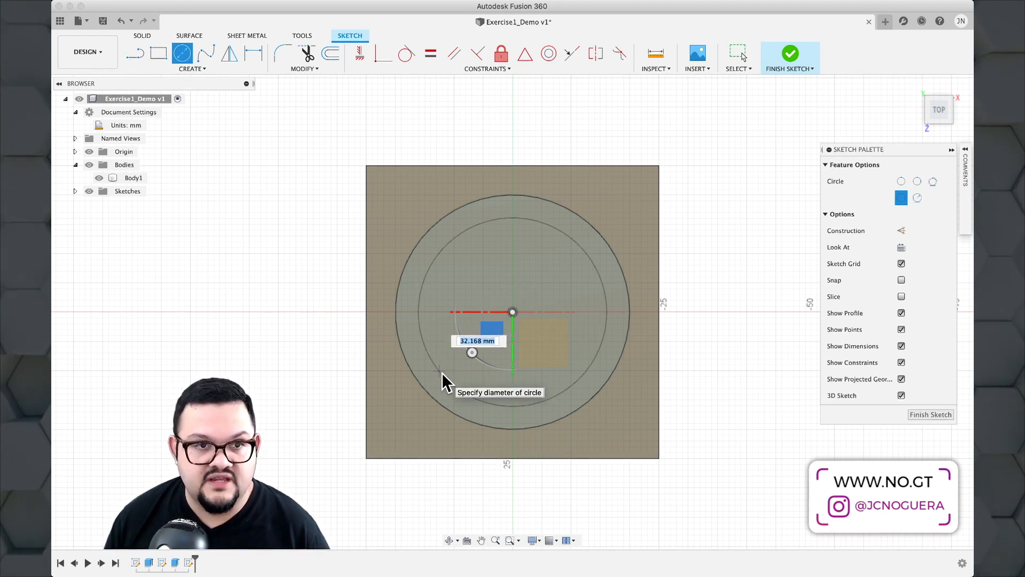
{"action": "type", "text": "25"}
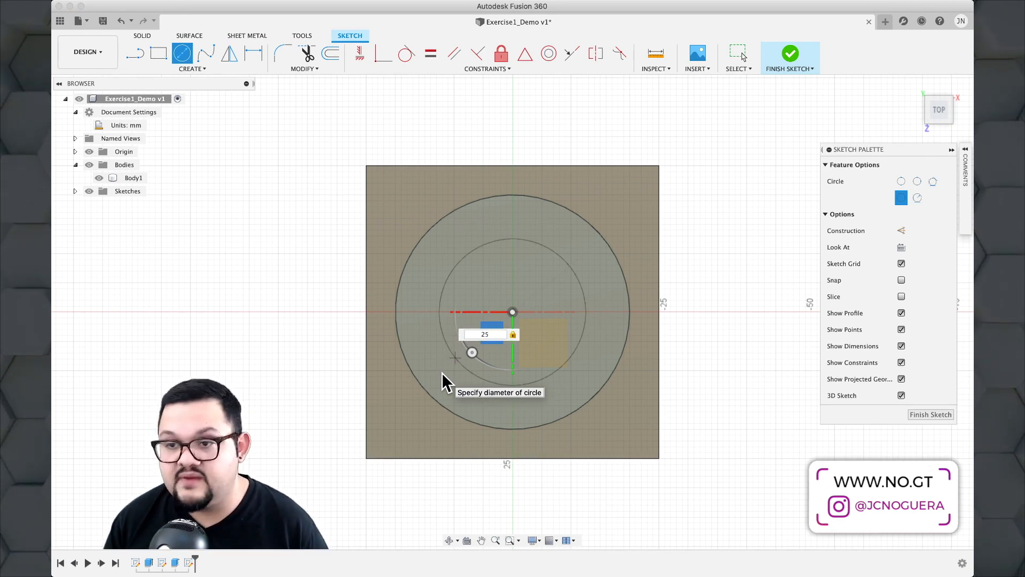
{"action": "key", "text": "Return"}
{"action": "key", "text": "Escape"}
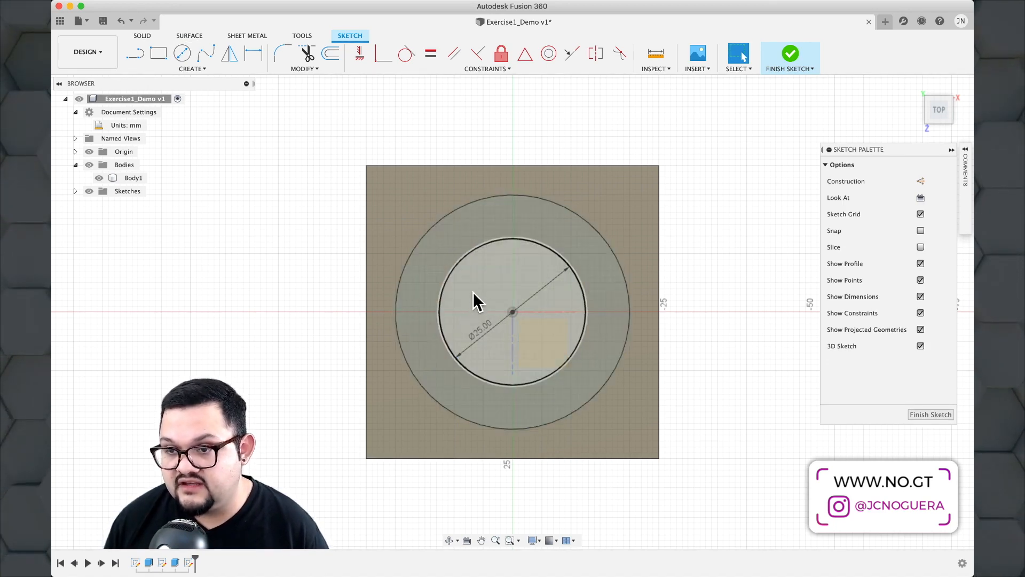
{"action": "left_click", "coordinate": [428, 341]}
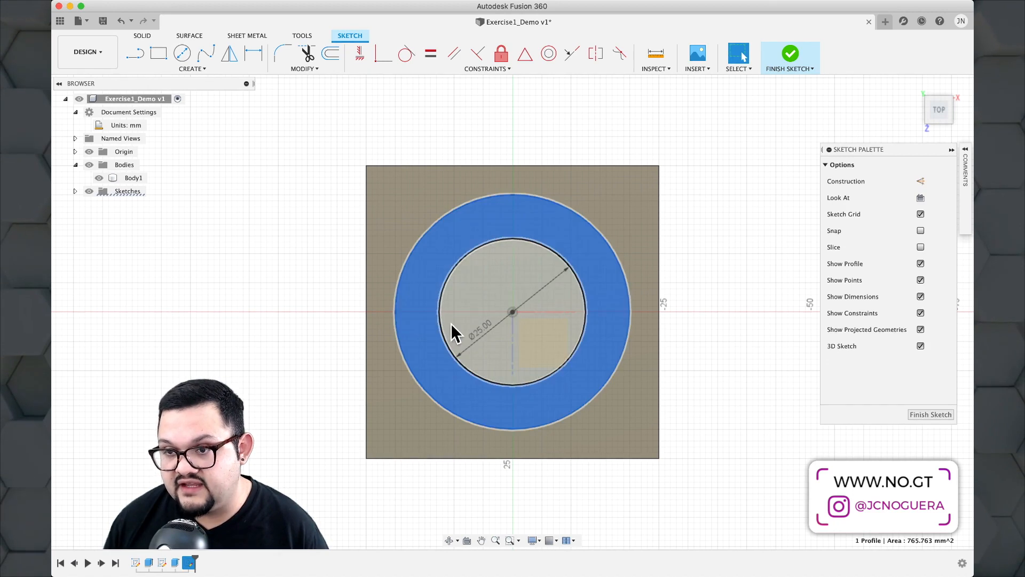
Start an Extrude on the inner 25 mm circle profile and pull it down through the part to -50 mm as a cut.
{"action": "left_click", "coordinate": [453, 322]}
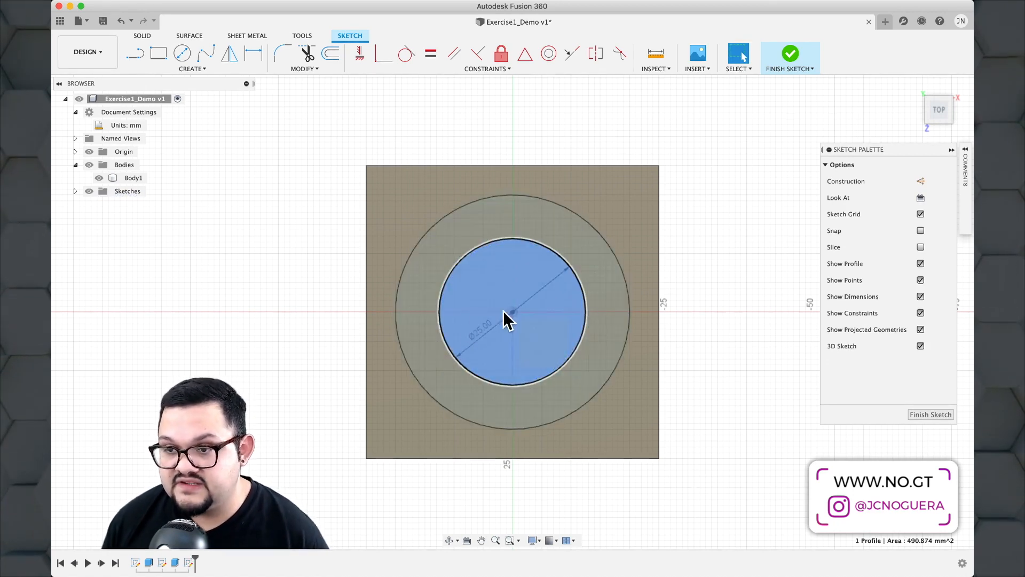
{"action": "mouse_move", "coordinate": [702, 348]}
{"action": "middle_mouse_down", "text": "shift"}
{"action": "mouse_move", "coordinate": [654, 281]}
{"action": "mouse_move", "coordinate": [670, 245]}
{"action": "mouse_move", "coordinate": [671, 156]}
{"action": "mouse_move", "coordinate": [661, 157]}
{"action": "middle_mouse_up", "text": "shift"}
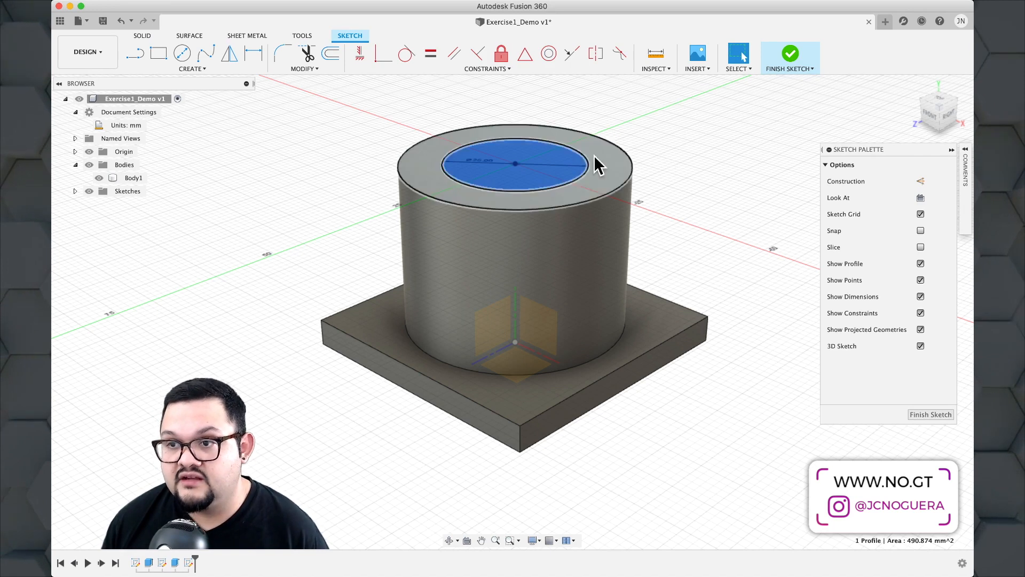
{"action": "right_click", "coordinate": [549, 164]}
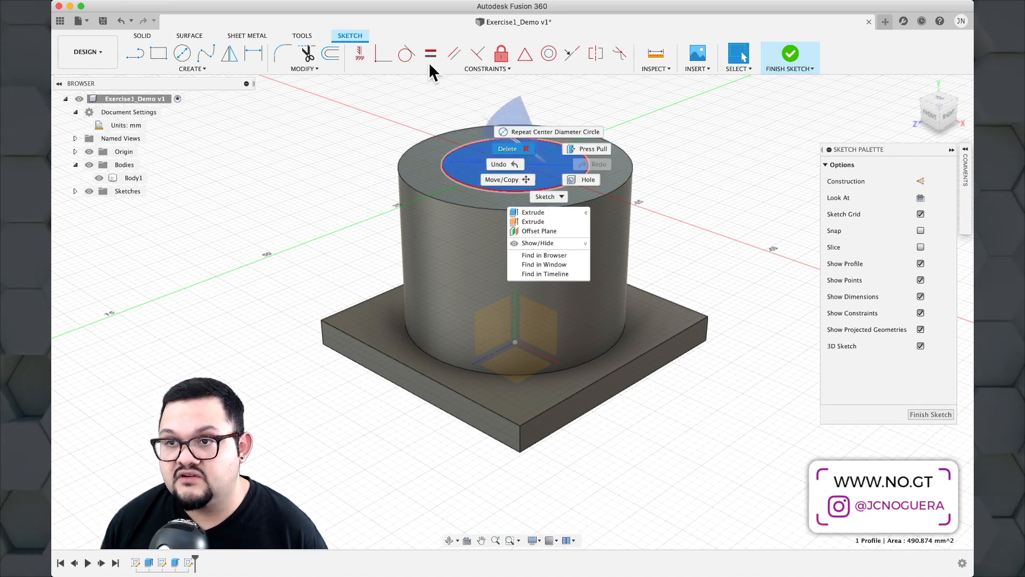
{"action": "left_click", "coordinate": [142, 33]}
{"action": "left_click", "coordinate": [142, 33]}
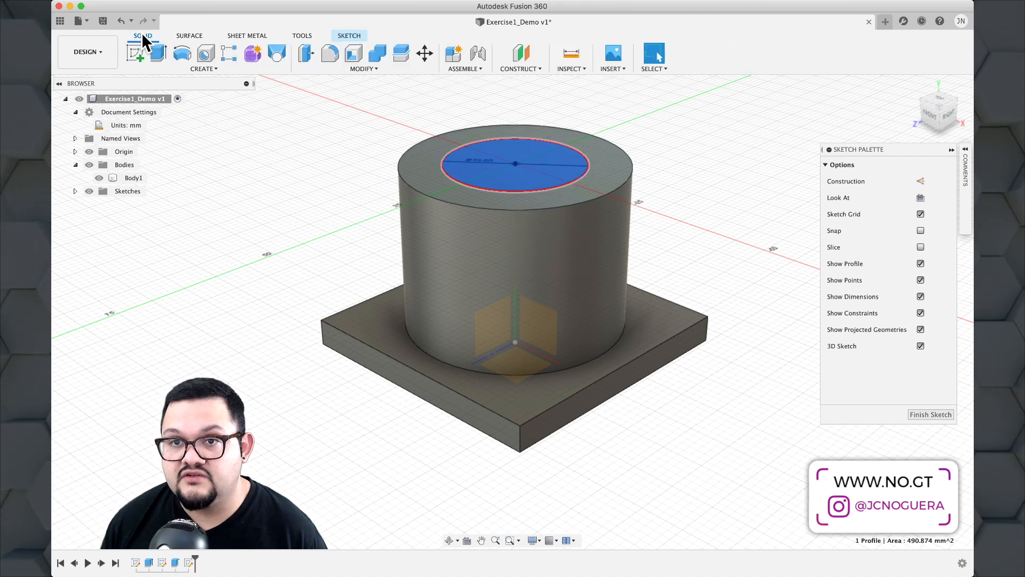
{"action": "left_click", "coordinate": [198, 68]}
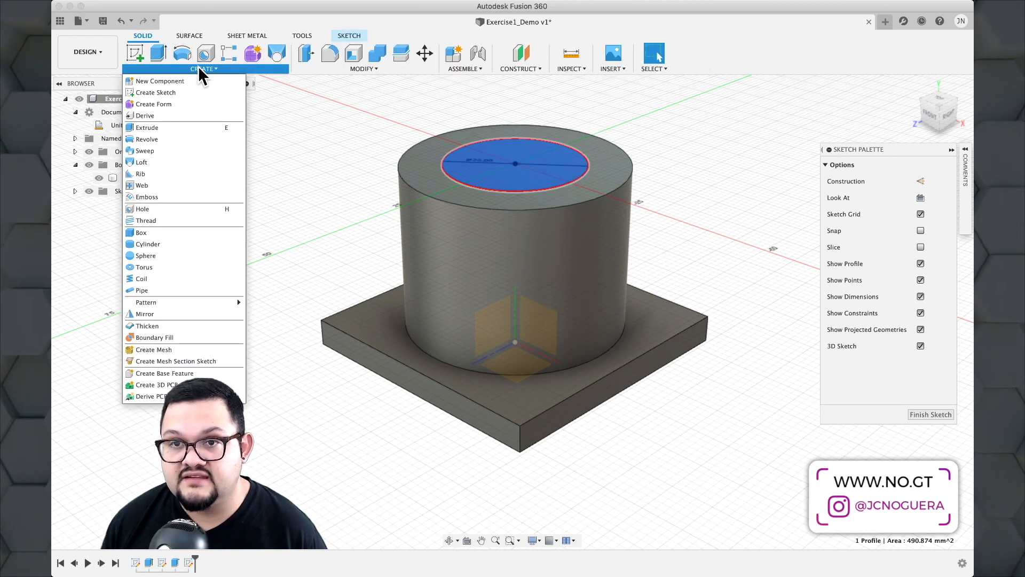
{"action": "left_click", "coordinate": [179, 128]}
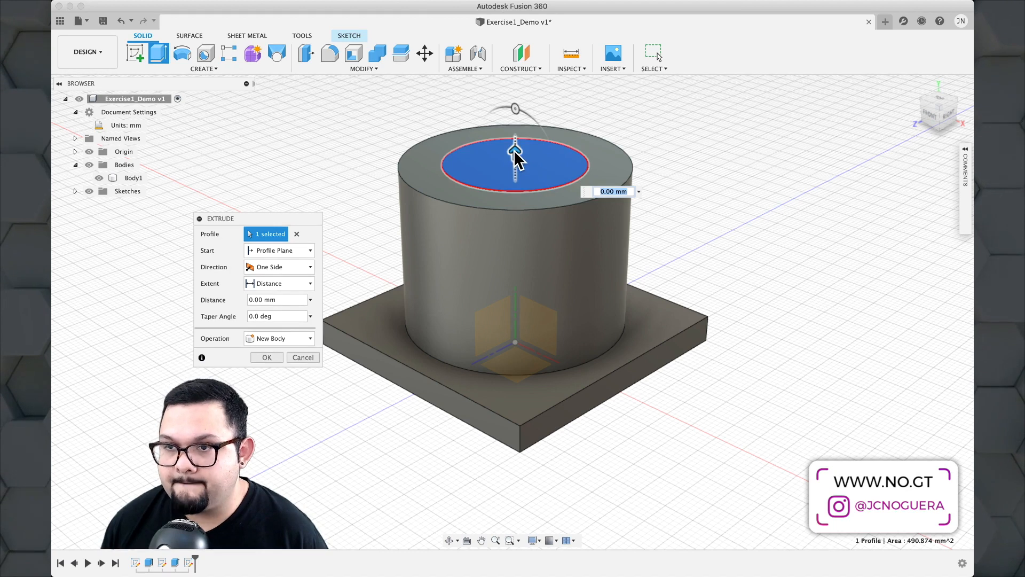
{"action": "left_click_drag", "start_coordinate": [514, 155], "coordinate": [515, 418]}
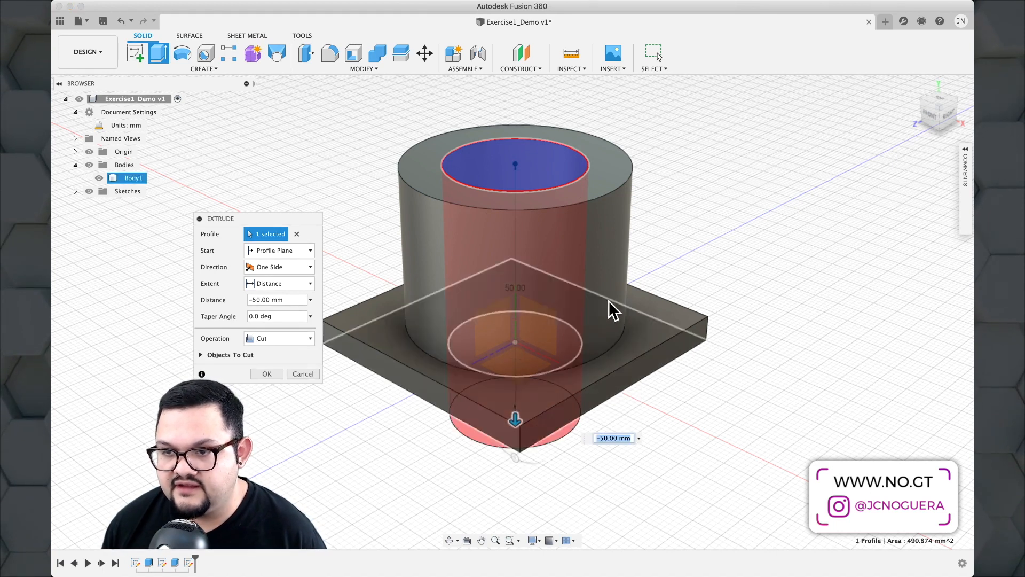
Set the cut's extent to To Object, ending at the plate's bottom face, and complete the hole.
{"action": "middle_click_drag", "start_coordinate": [620, 290], "coordinate": [589, 229], "text": "shift"}
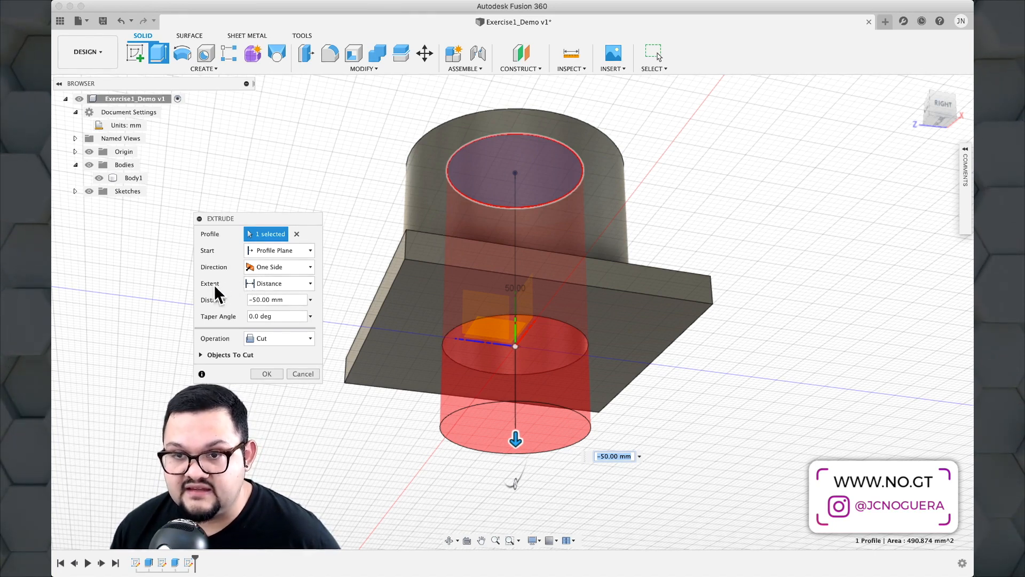
{"action": "left_click", "coordinate": [281, 284]}
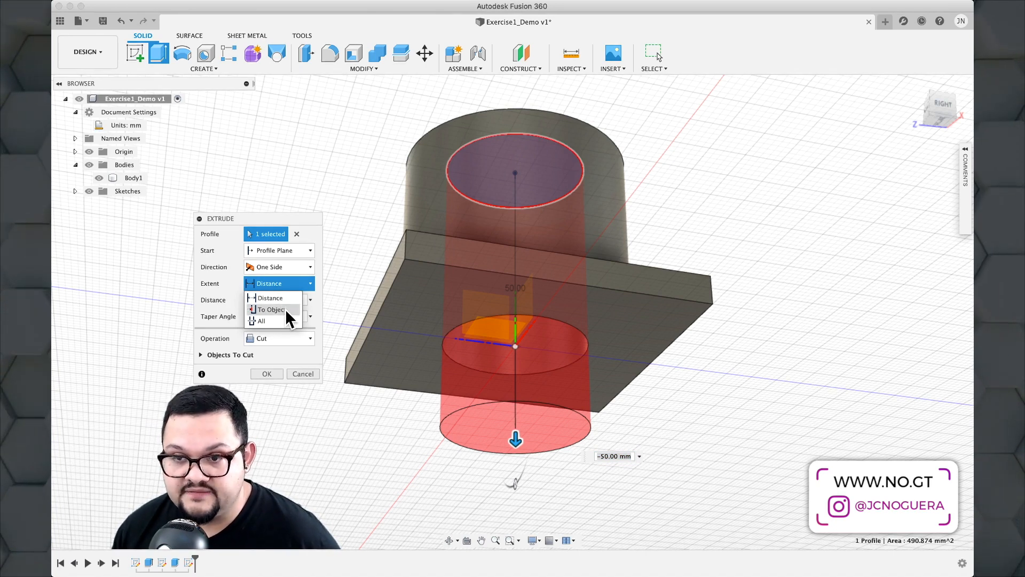
{"action": "left_click", "coordinate": [285, 308]}
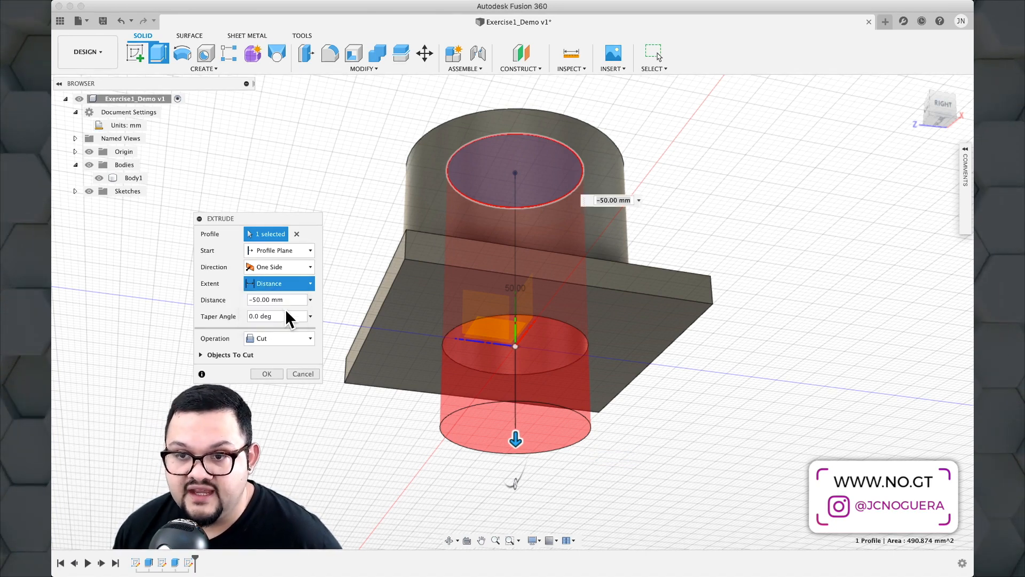
{"action": "left_click", "coordinate": [430, 316]}
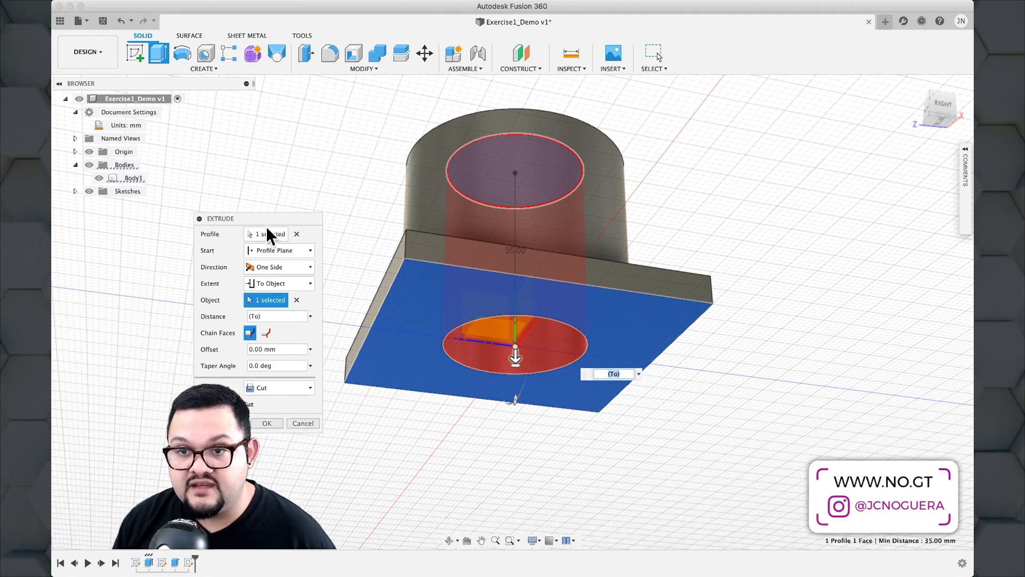
{"action": "left_click_drag", "start_coordinate": [268, 221], "coordinate": [297, 151]}
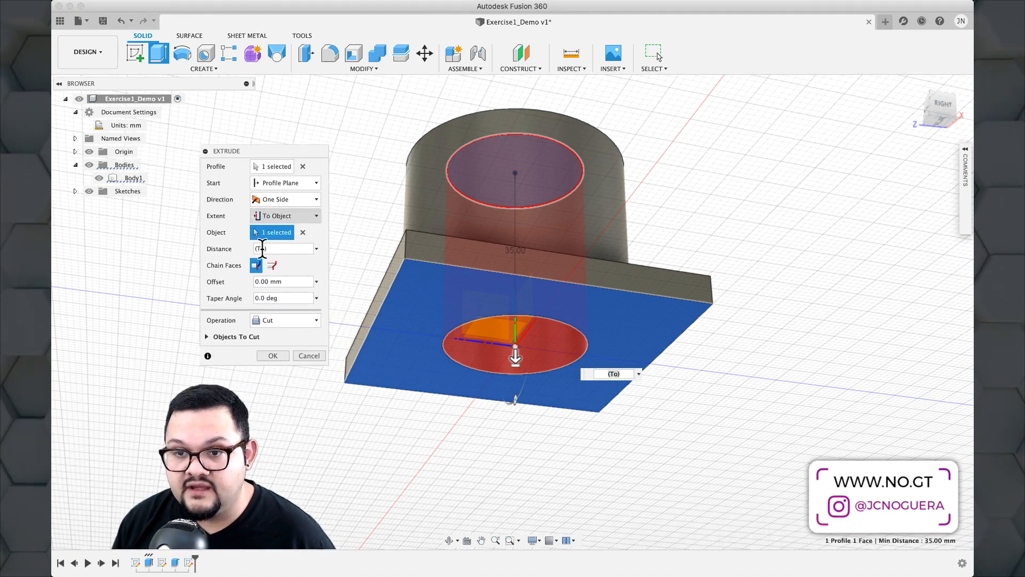
{"action": "left_click", "coordinate": [276, 353]}
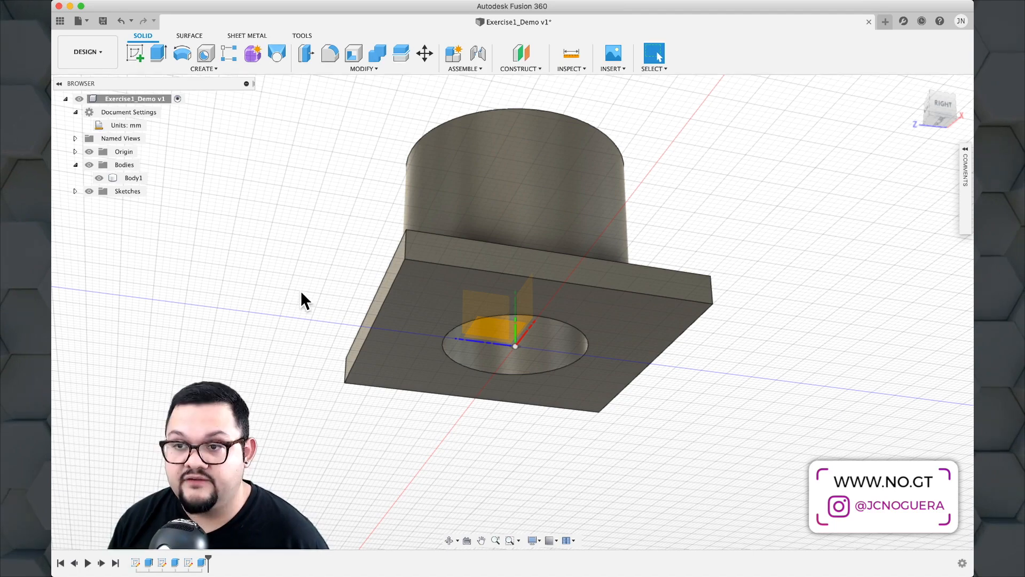
Create a new sketch on the square plate's top face and view it straight on.
{"action": "middle_click_drag", "start_coordinate": [302, 297], "coordinate": [231, 341], "text": "shift"}
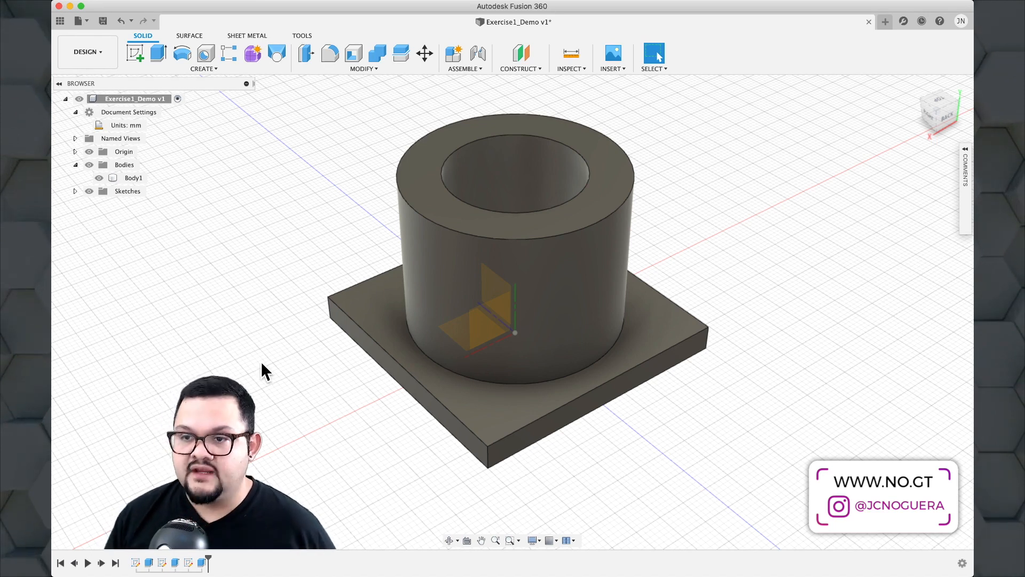
{"action": "left_click", "coordinate": [480, 400]}
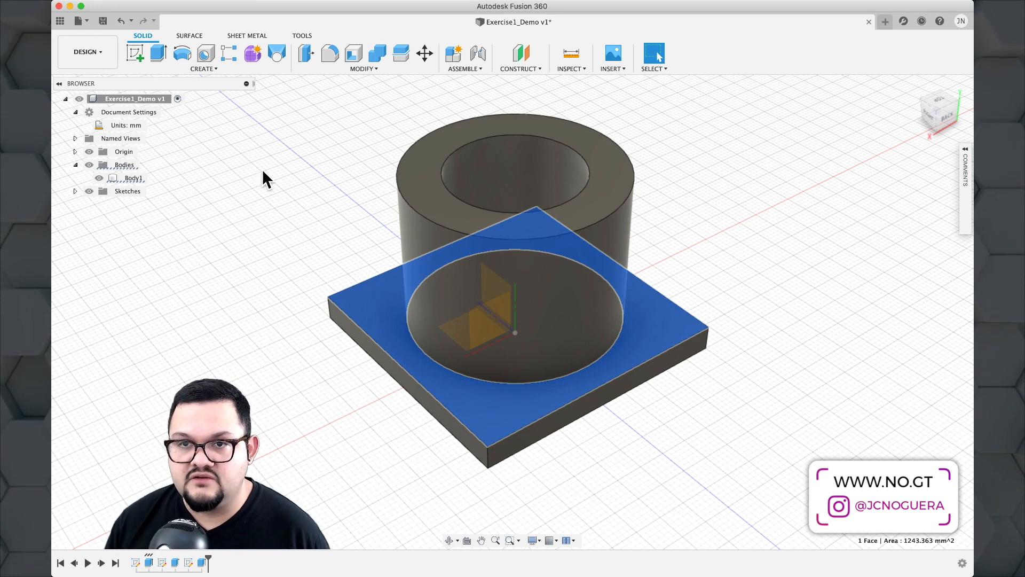
{"action": "left_click", "coordinate": [136, 57]}
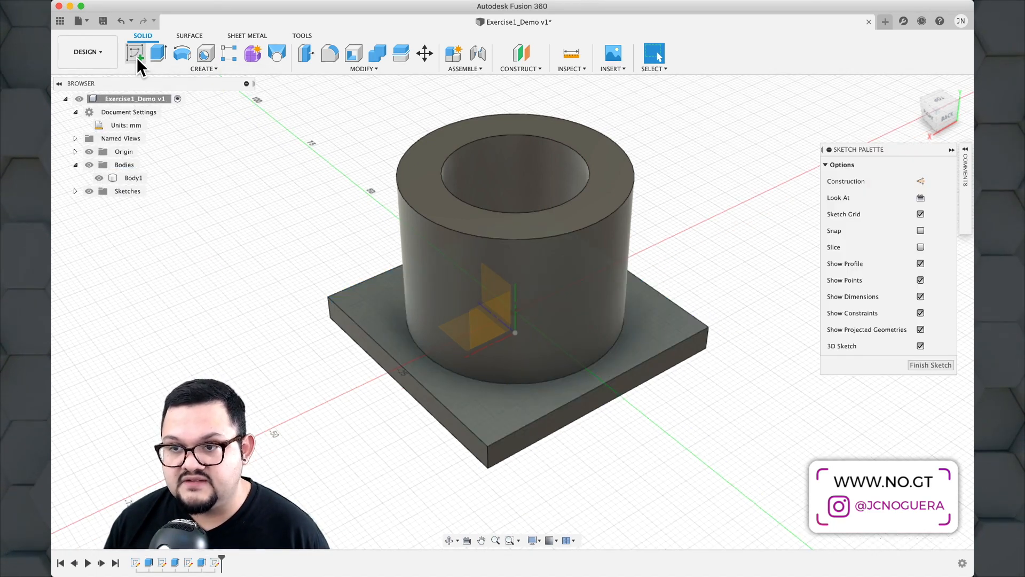
{"action": "left_click", "coordinate": [919, 198]}
{"action": "left_click", "coordinate": [918, 197]}
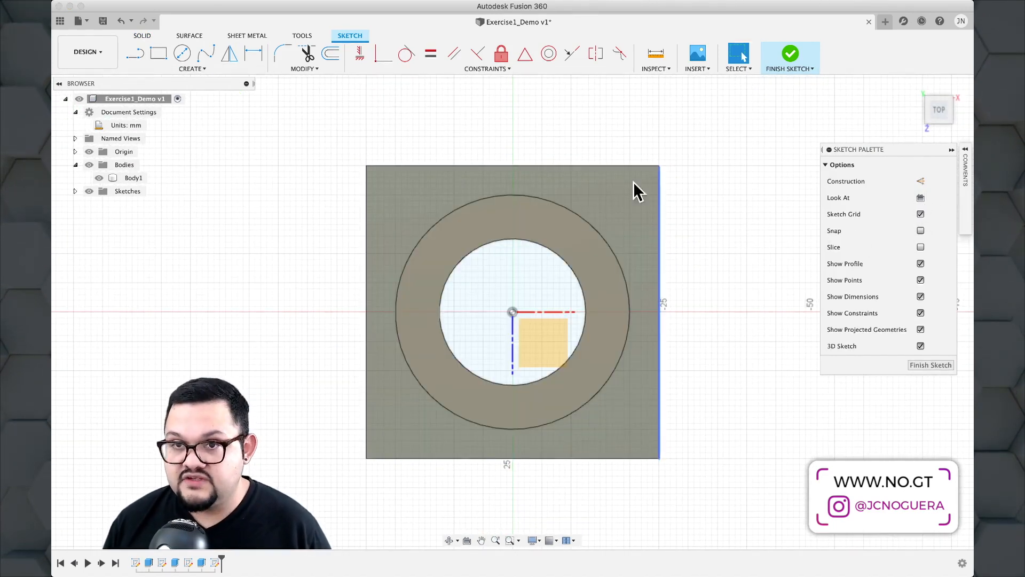
Draw a circle about 5.1 mm in diameter near the plate's upper-left corner and shift it slightly up and to the right.
{"action": "left_click", "coordinate": [182, 54]}
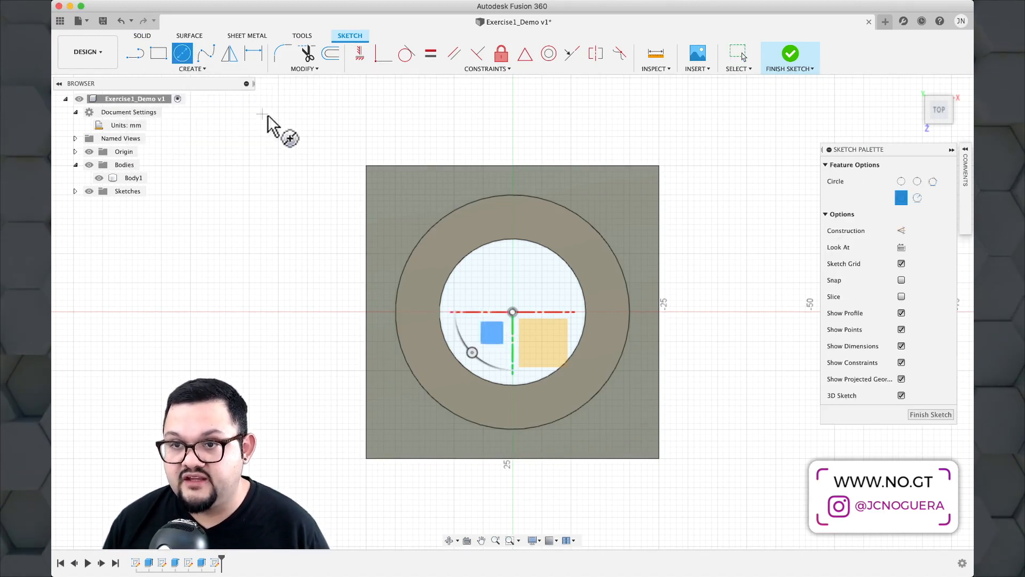
{"action": "left_click", "coordinate": [398, 201]}
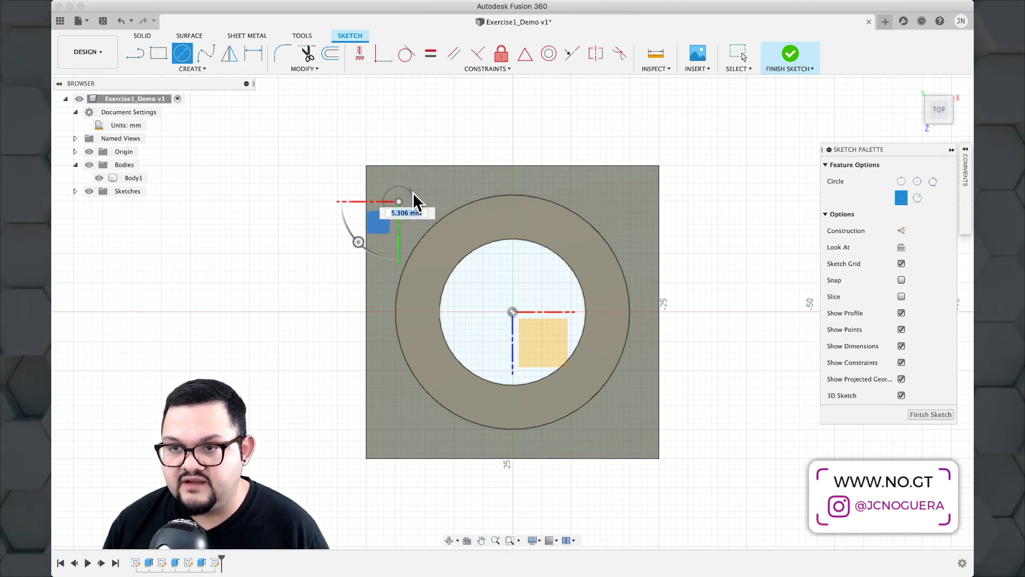
{"action": "left_click", "coordinate": [410, 189]}
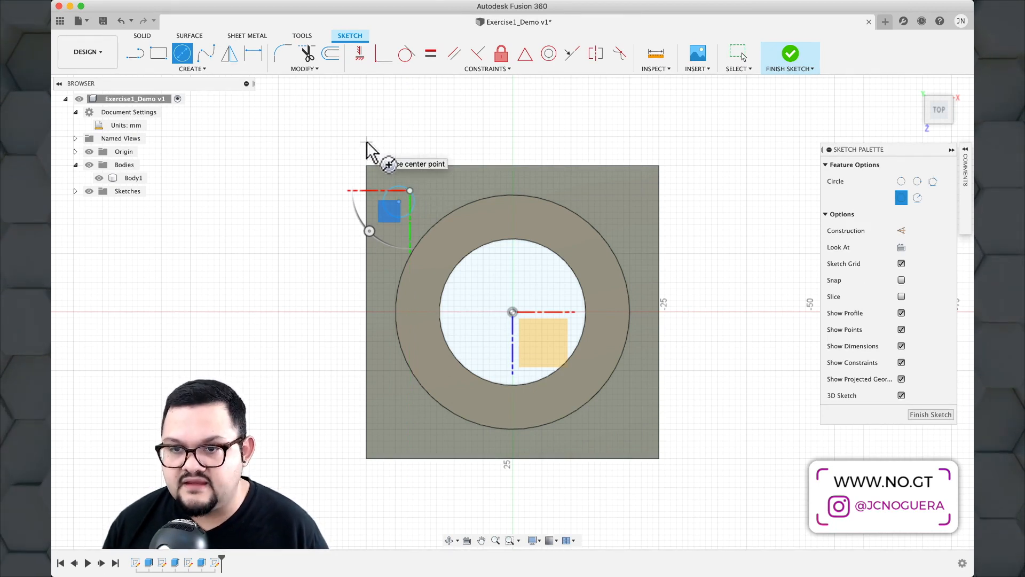
{"action": "key", "text": "Escape"}
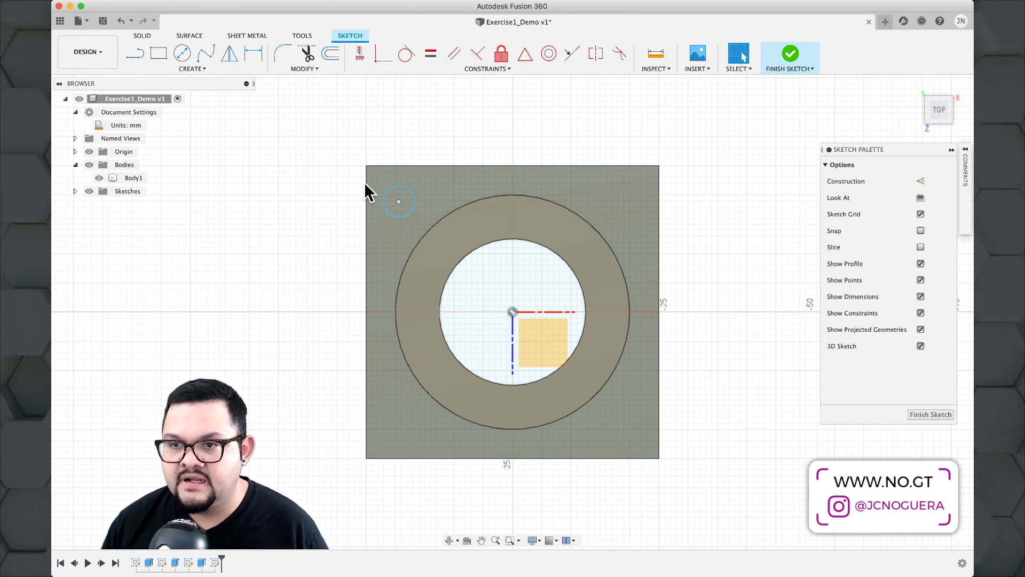
{"action": "scroll", "coordinate": [366, 194], "scroll_direction": "up", "scroll_amount": 3}
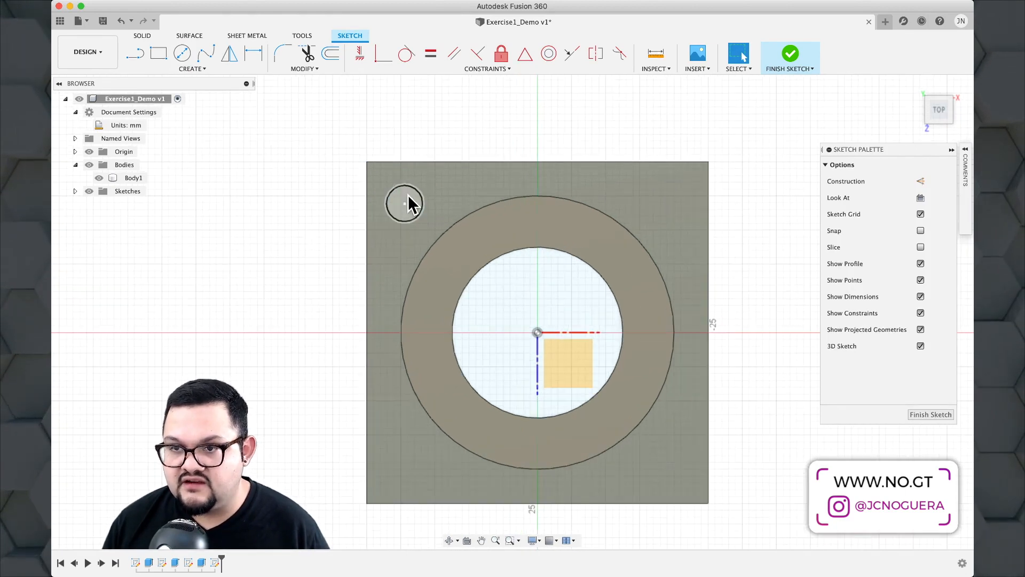
{"action": "mouse_move", "coordinate": [405, 203]}
{"action": "left_mouse_down"}
{"action": "mouse_move", "coordinate": [474, 167]}
{"action": "mouse_move", "coordinate": [449, 194]}
{"action": "mouse_move", "coordinate": [425, 193]}
{"action": "left_mouse_up"}
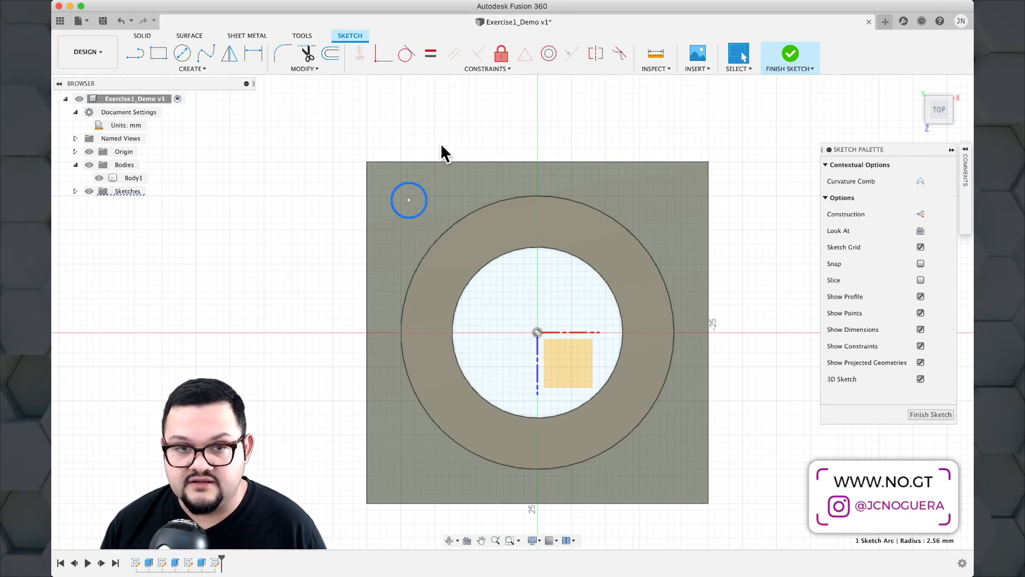
{"action": "key", "text": "d"}
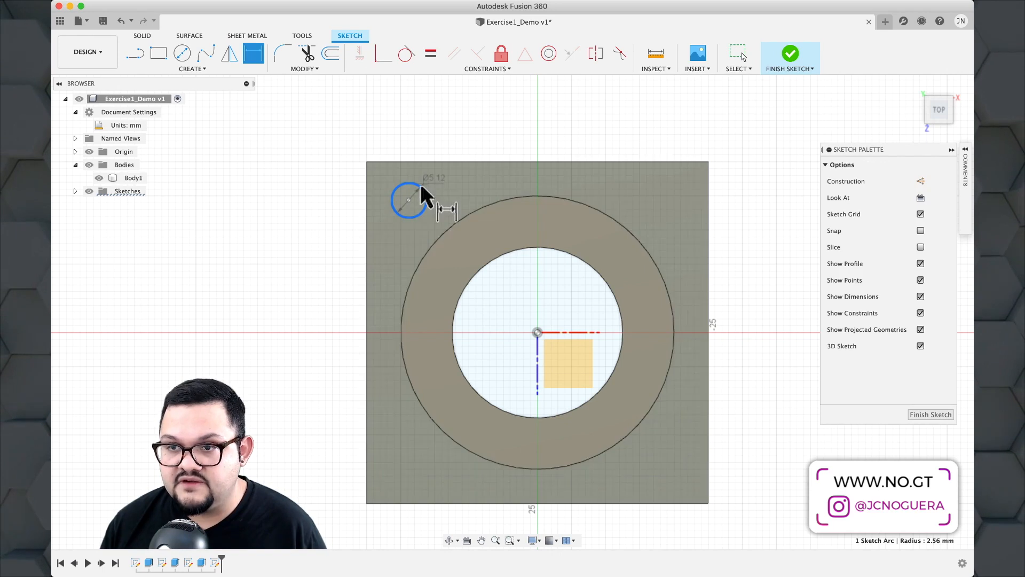
{"action": "left_click", "coordinate": [421, 186]}
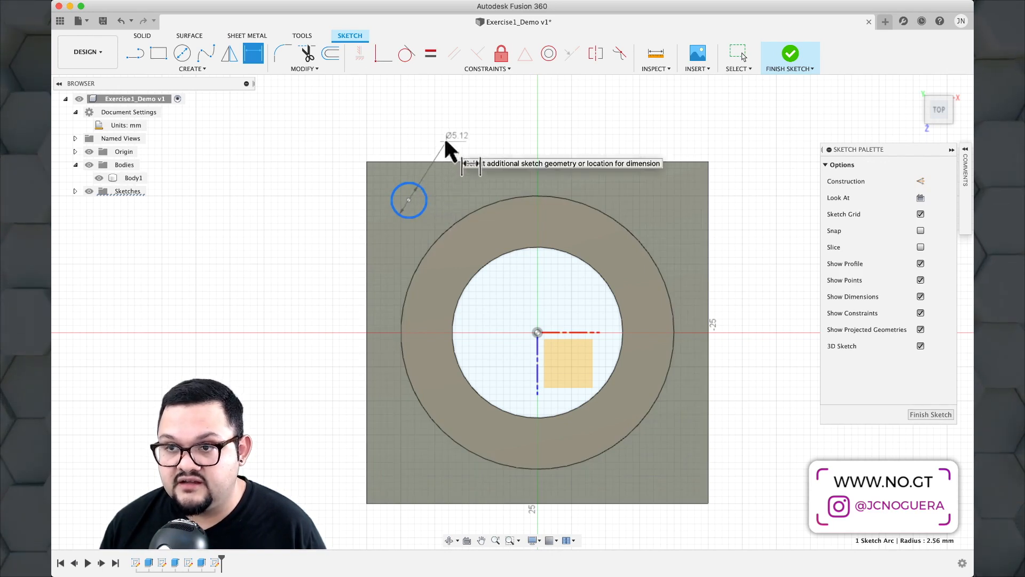
{"action": "key", "text": "Escape"}
{"action": "key", "text": "Escape"}
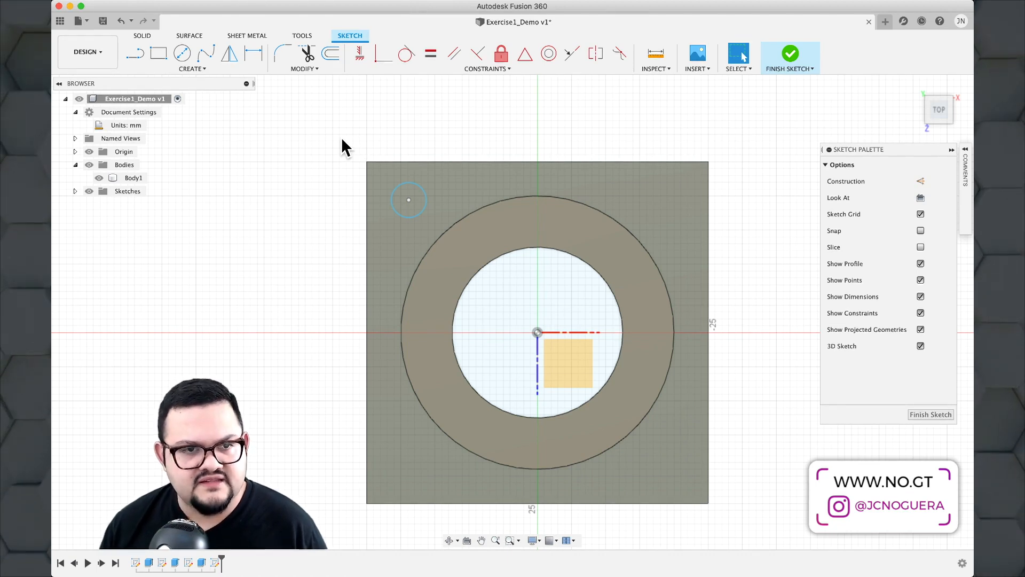
Dimension the small corner circle's diameter and set it to 5 mm.
{"action": "key", "text": "d"}
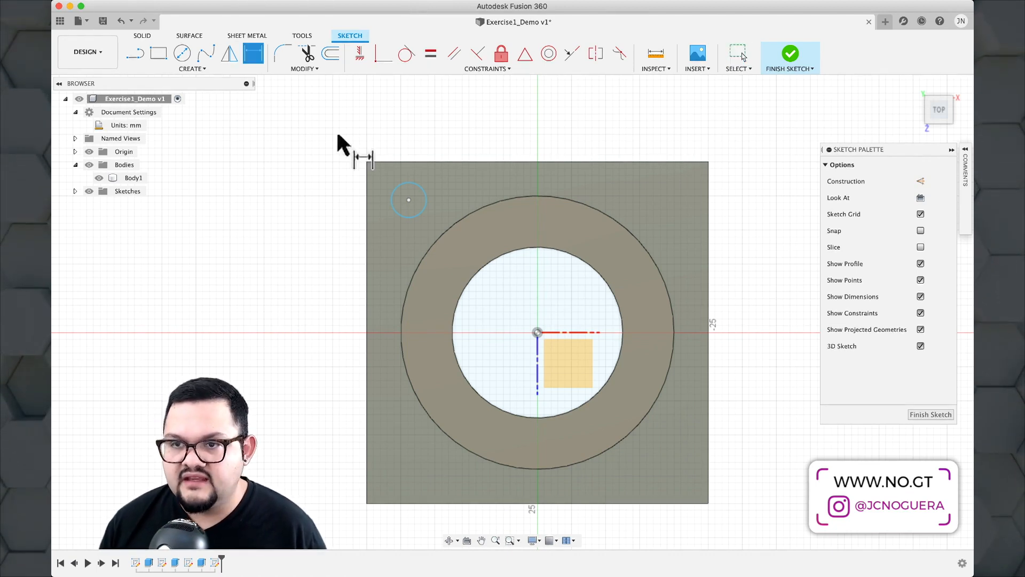
{"action": "left_click", "coordinate": [403, 191]}
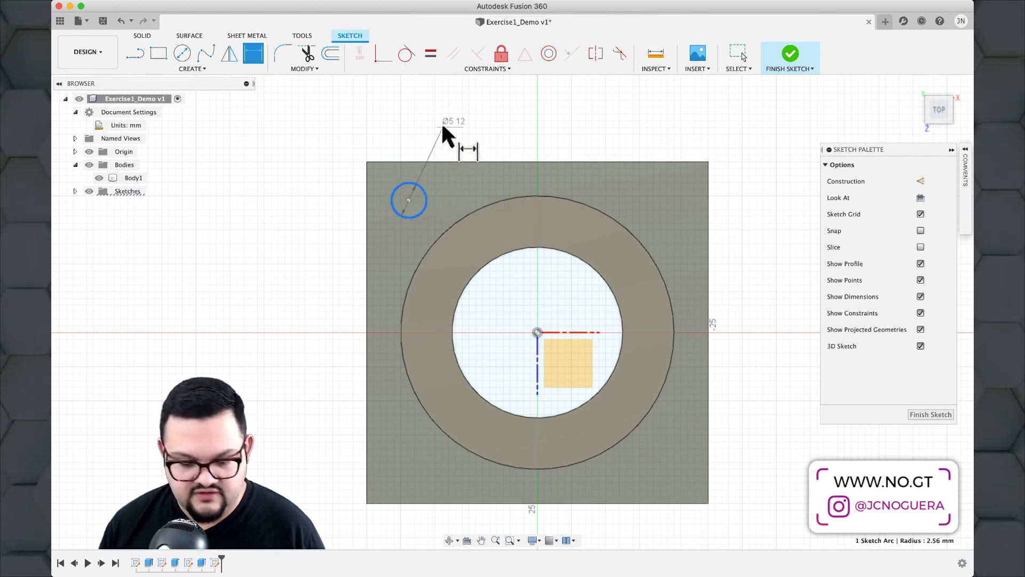
{"action": "left_click", "coordinate": [447, 131]}
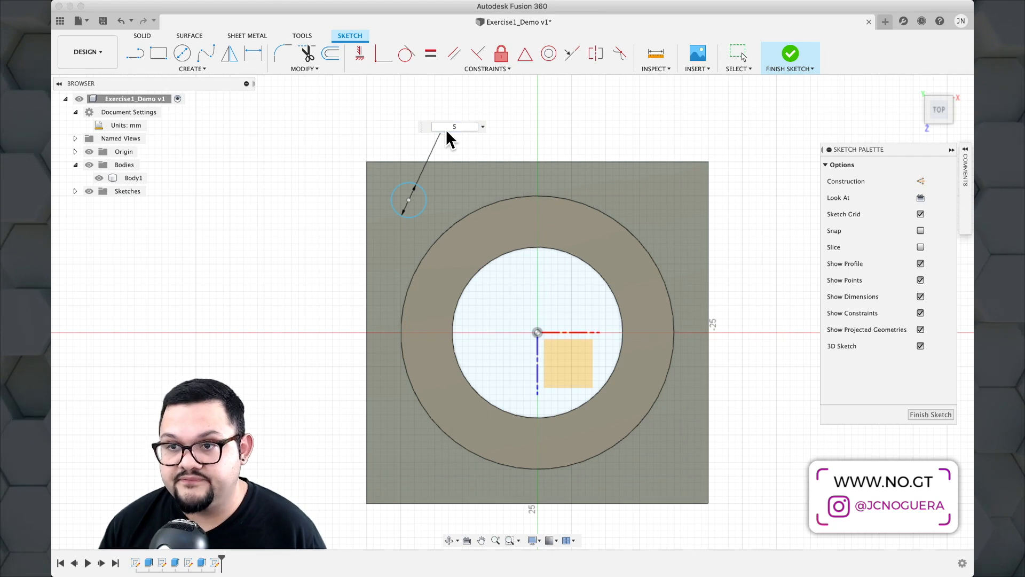
{"action": "key", "text": "Return"}
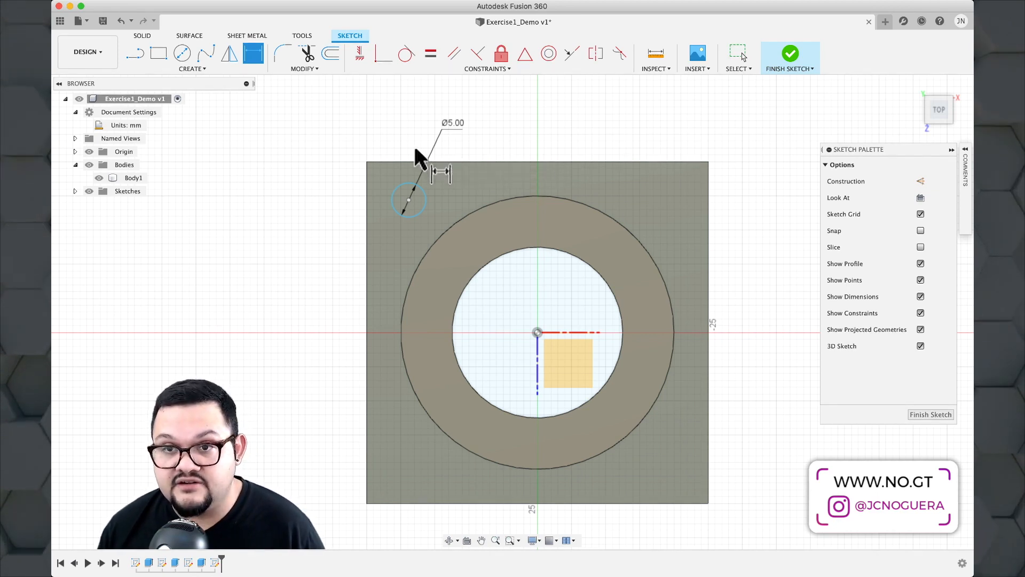
Dimension the distance from the small corner circle's centre to the plate's left edge and set it to 5 mm.
{"action": "left_click", "coordinate": [205, 68]}
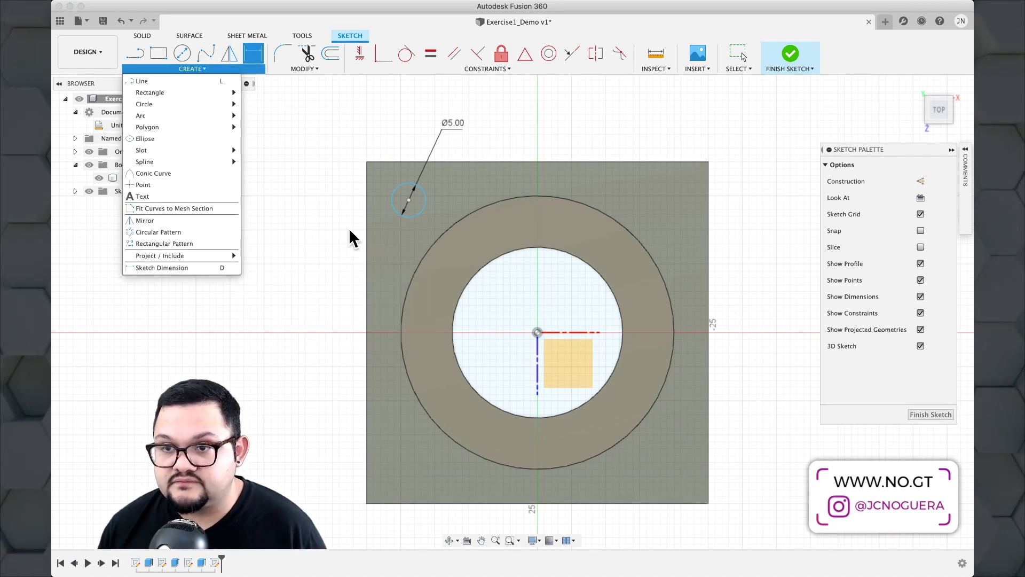
{"action": "key", "text": "d"}
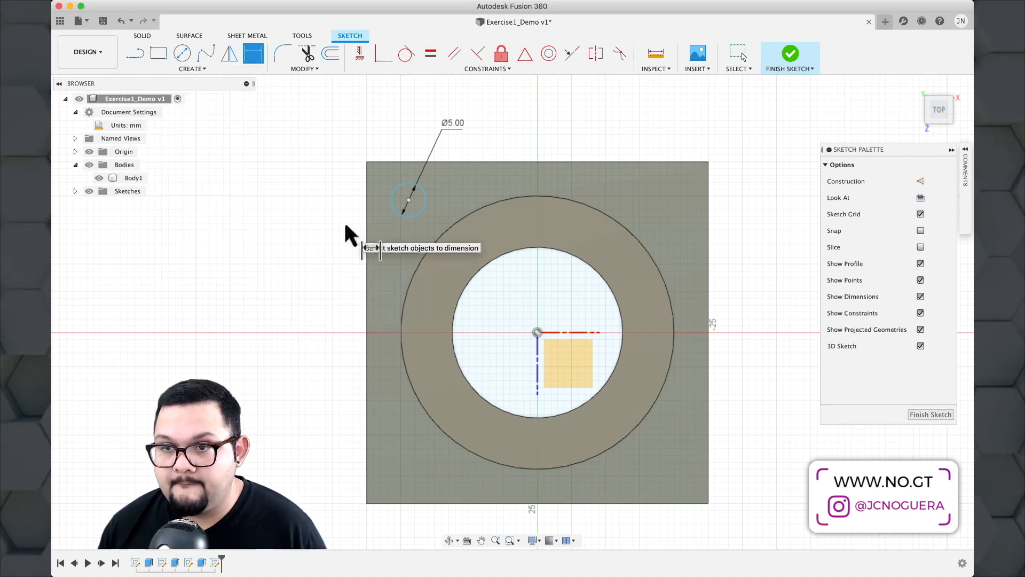
{"action": "left_click", "coordinate": [408, 200]}
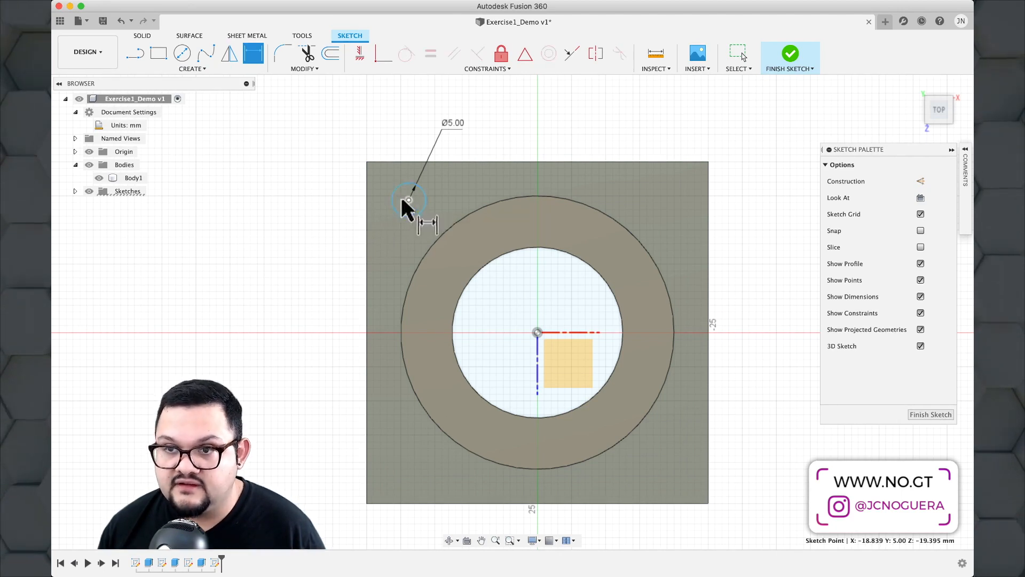
{"action": "left_click", "coordinate": [366, 197]}
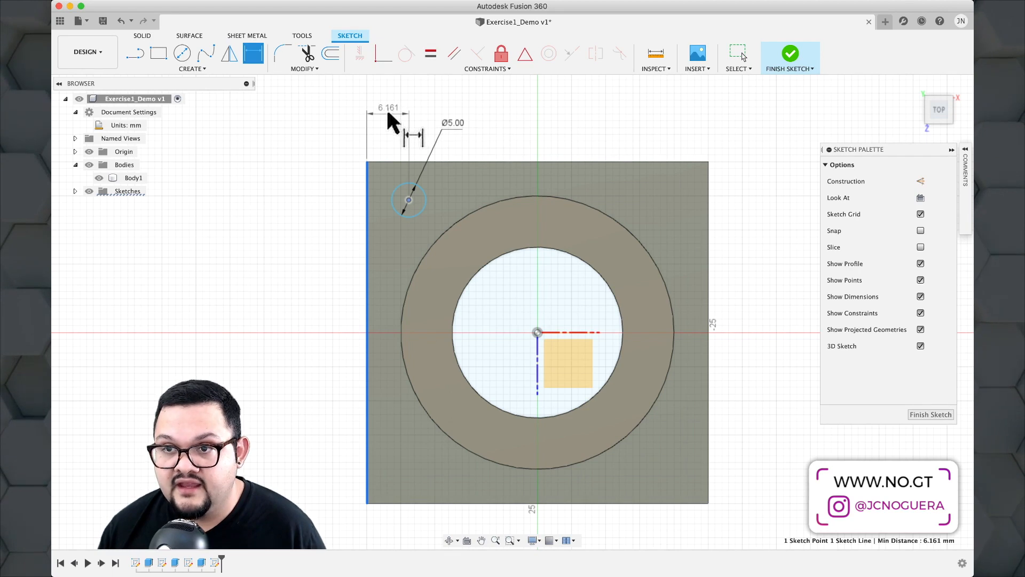
{"action": "left_click", "coordinate": [388, 112]}
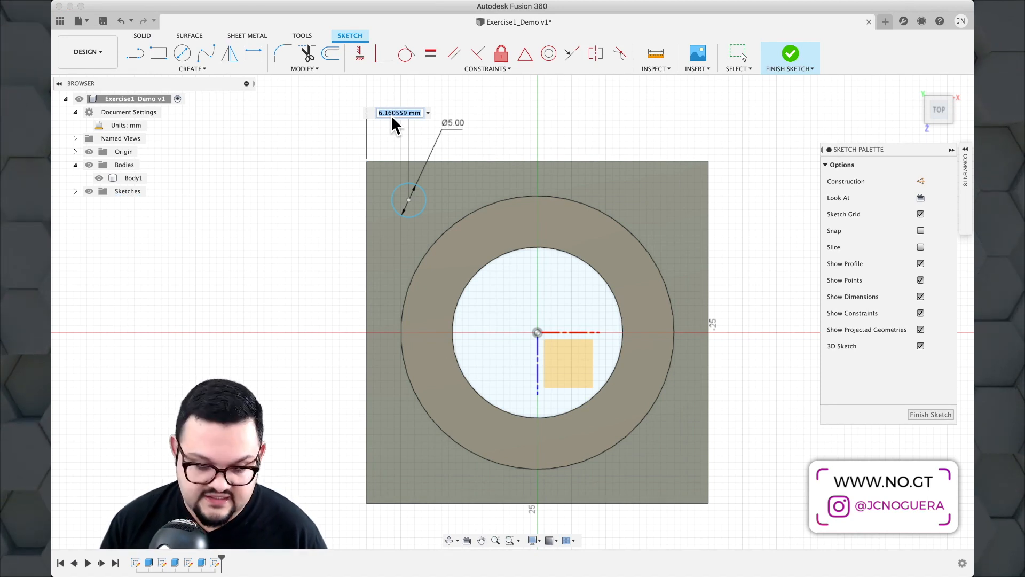
{"action": "type", "text": "5"}
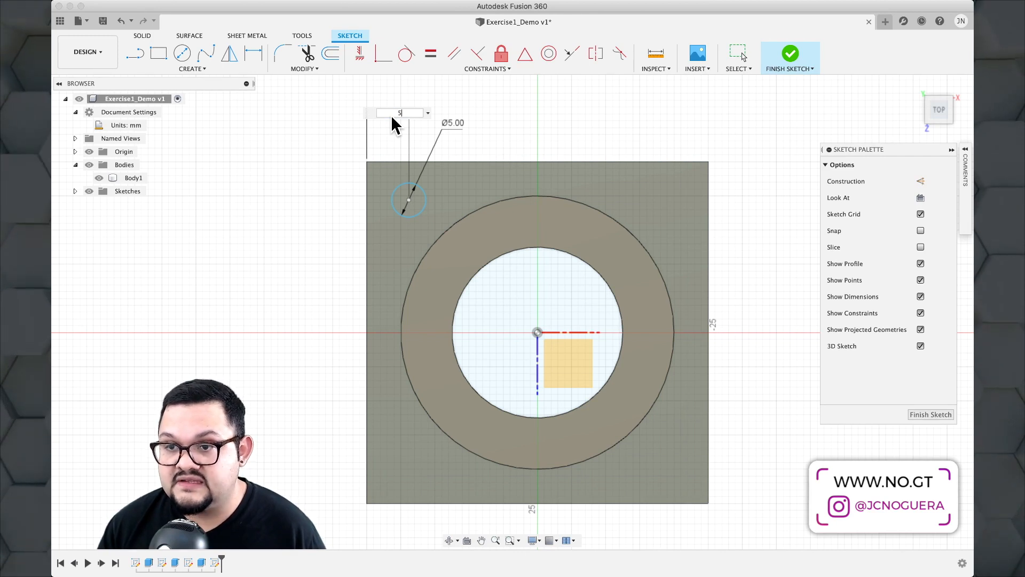
{"action": "key", "text": "Return"}
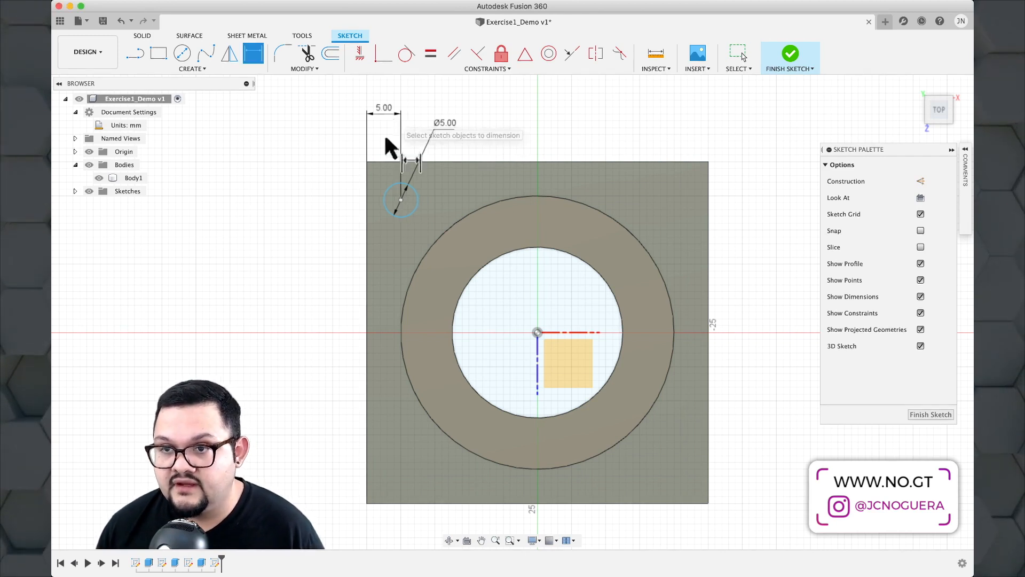
Dimension the distance from the small circle's centre to the plate's upper edge and set it to 5 mm.
{"action": "left_click", "coordinate": [400, 199]}
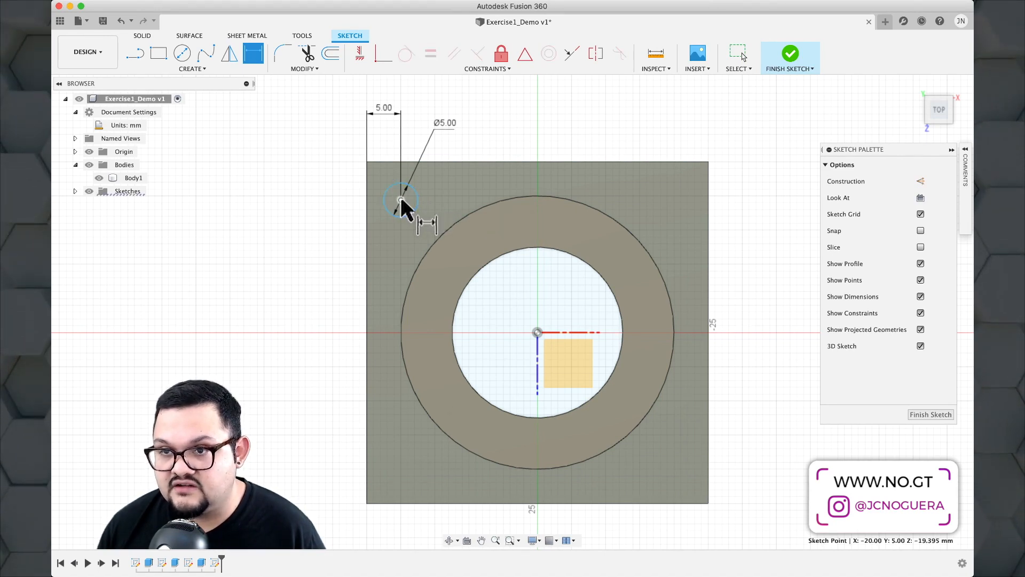
{"action": "left_click", "coordinate": [385, 162]}
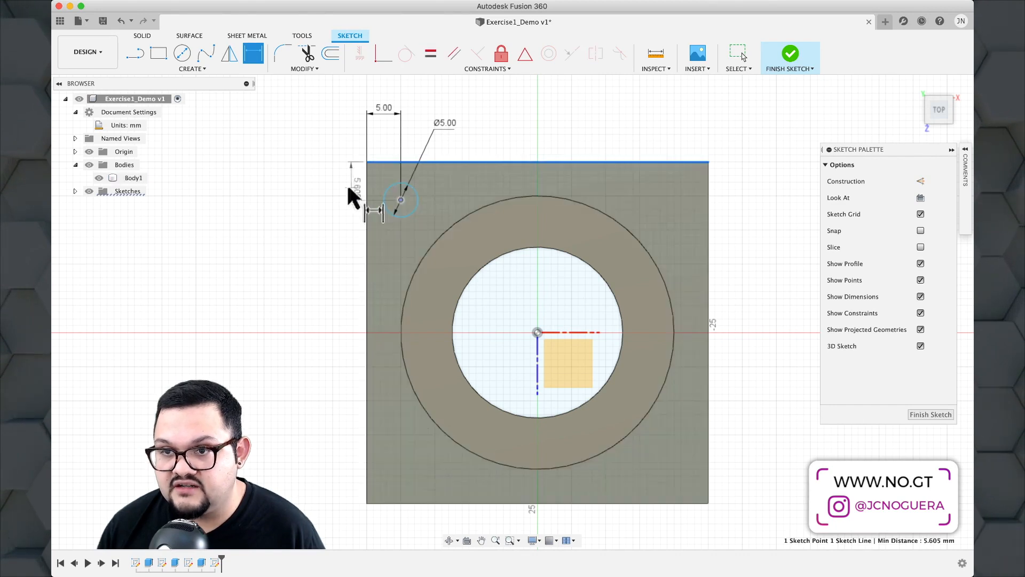
{"action": "left_click", "coordinate": [321, 188]}
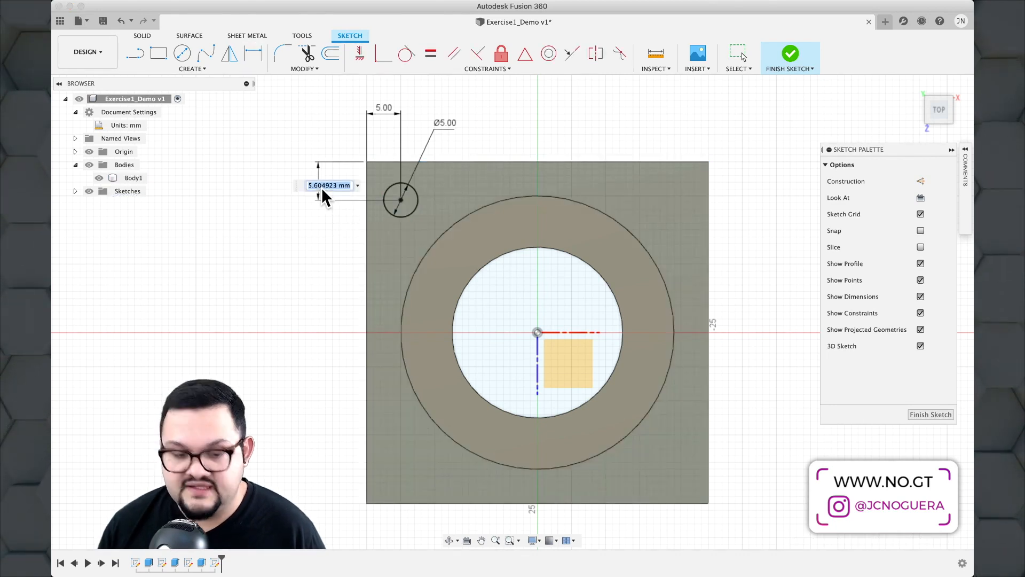
{"action": "type", "text": "5"}
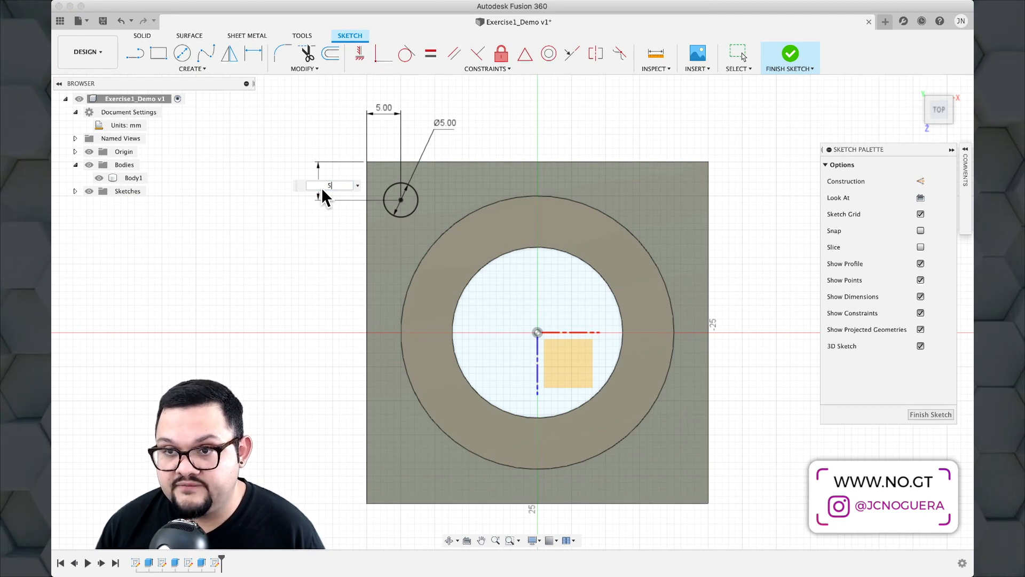
{"action": "key", "text": "Return"}
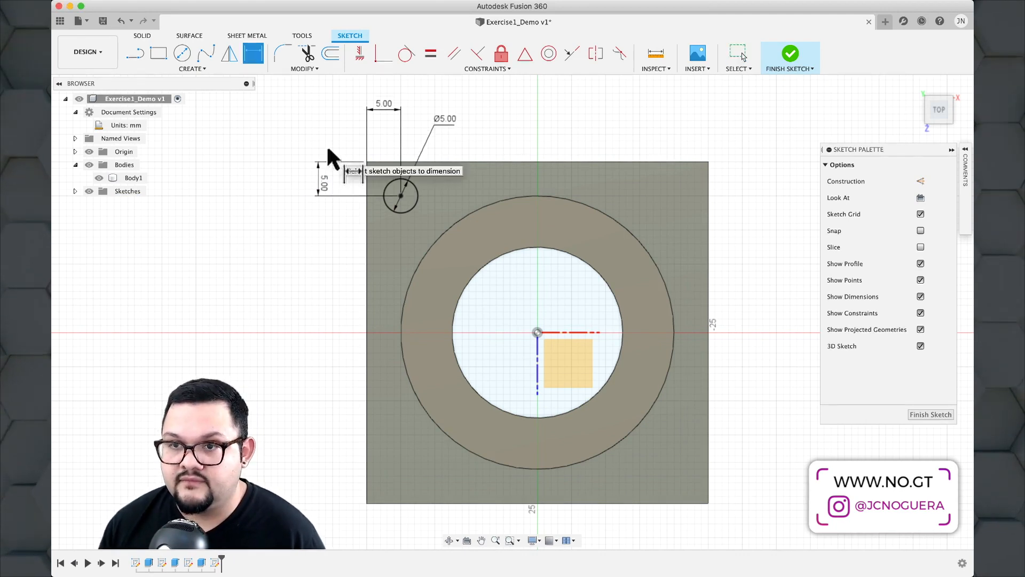
{"action": "key", "text": "Escape"}
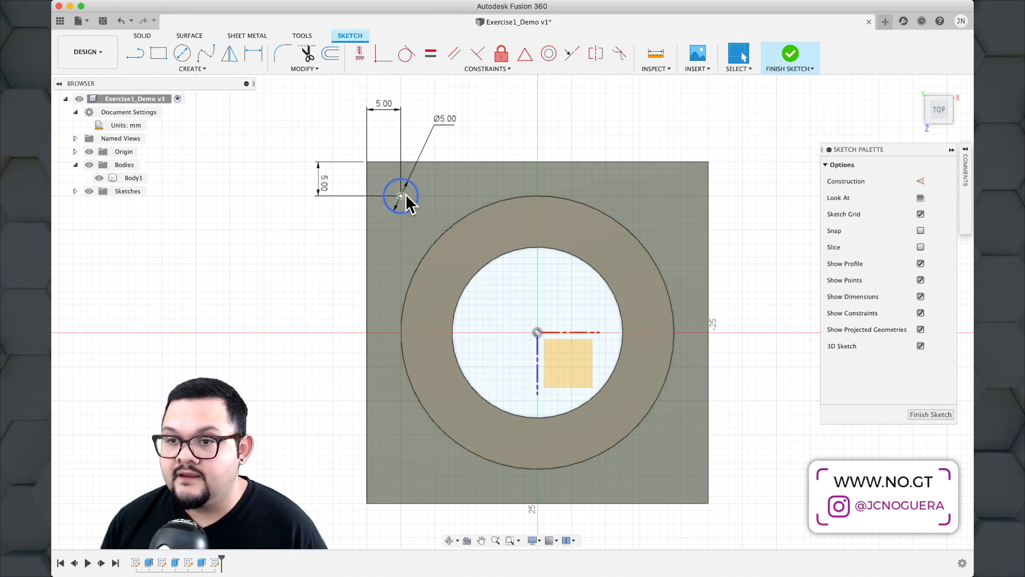
Extrude the 5 mm corner circle downward through the plate as a cut with a distance of -9 mm.
{"action": "scroll", "coordinate": [410, 203], "scroll_direction": "up", "scroll_amount": 2}
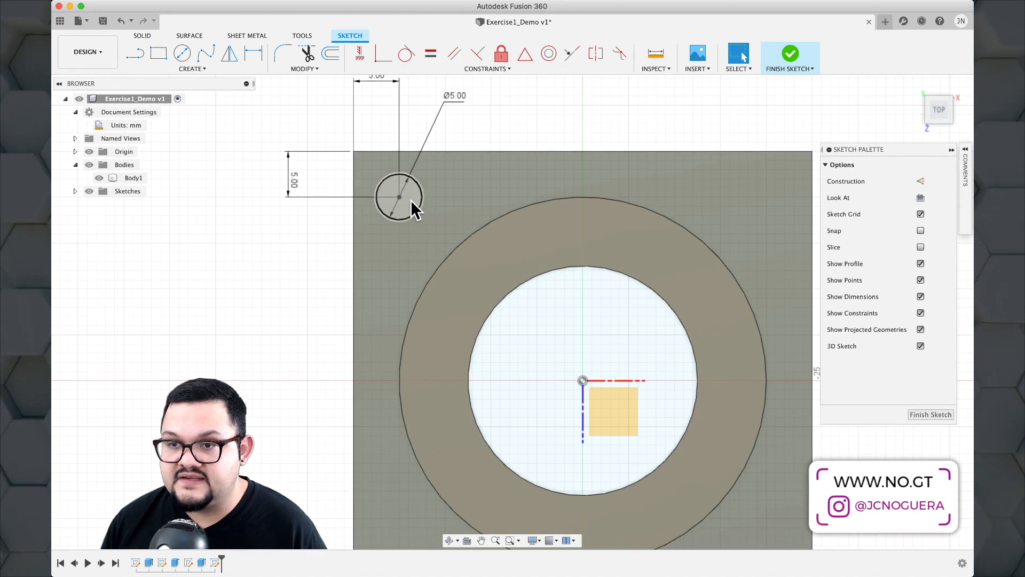
{"action": "left_click", "coordinate": [411, 201]}
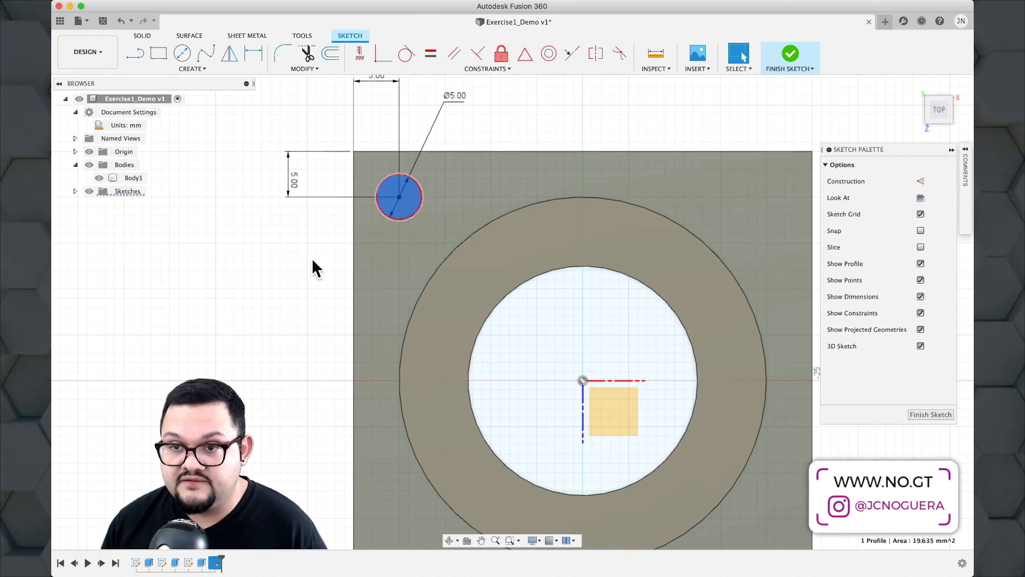
{"action": "scroll", "coordinate": [271, 288], "scroll_direction": "down", "scroll_amount": 3}
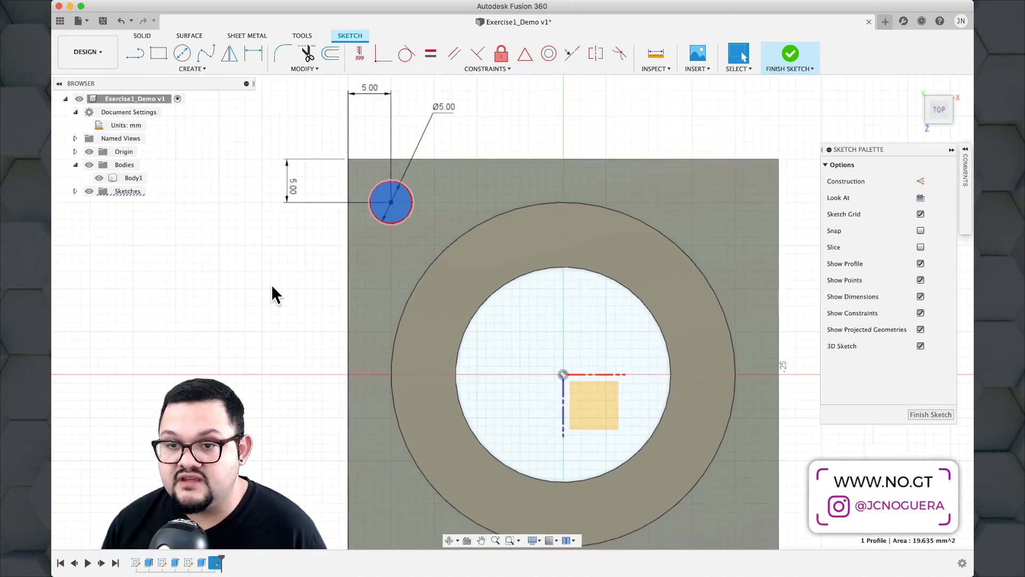
{"action": "scroll", "coordinate": [272, 288], "scroll_direction": "down", "scroll_amount": 1}
{"action": "key", "text": "e"}
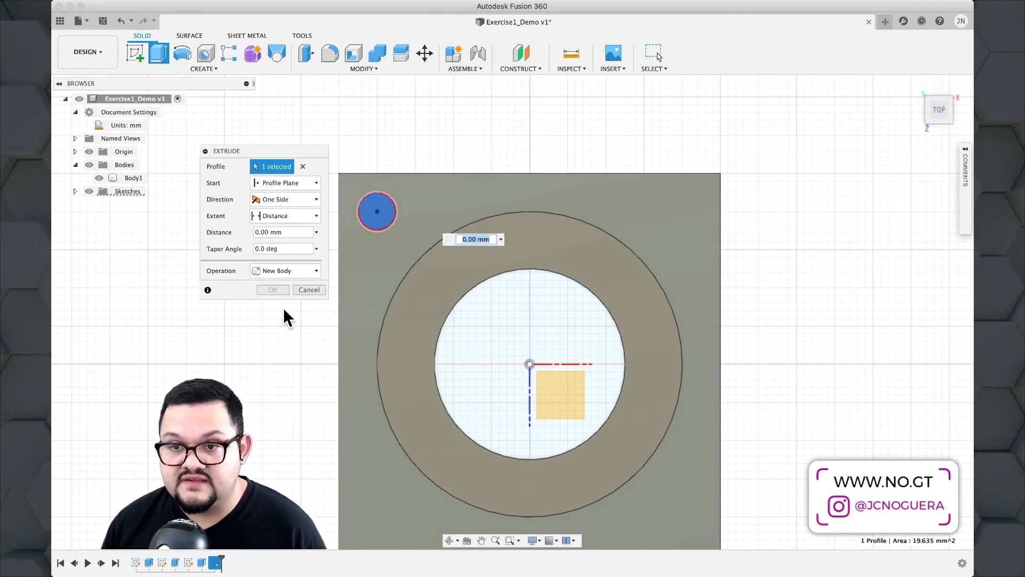
{"action": "mouse_move", "coordinate": [286, 312]}
{"action": "middle_mouse_down", "text": "shift"}
{"action": "mouse_move", "coordinate": [366, 270]}
{"action": "mouse_move", "coordinate": [419, 220]}
{"action": "mouse_move", "coordinate": [502, 238]}
{"action": "mouse_move", "coordinate": [455, 173]}
{"action": "mouse_move", "coordinate": [458, 190]}
{"action": "mouse_move", "coordinate": [502, 224]}
{"action": "middle_mouse_up", "text": "shift"}
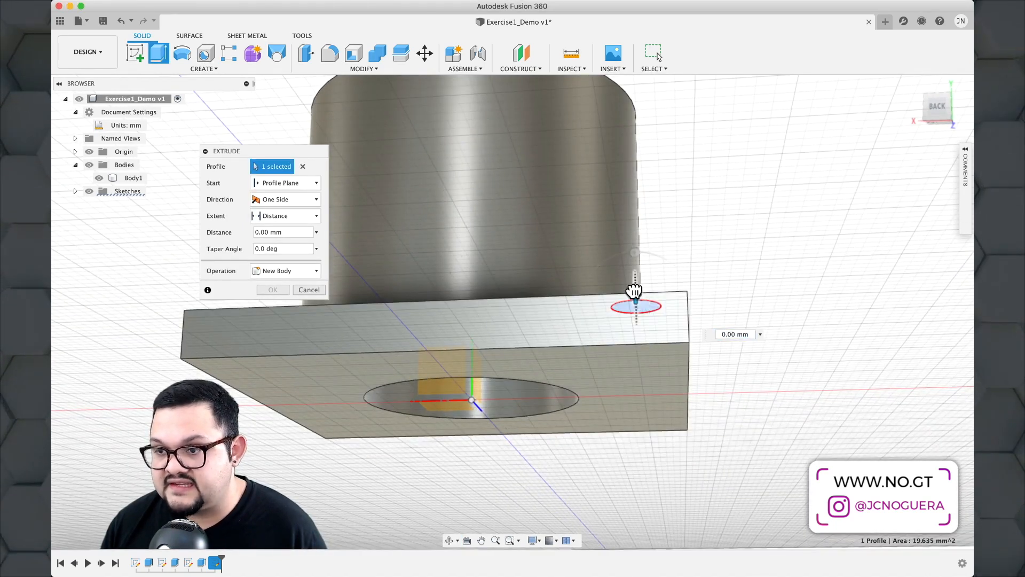
{"action": "left_click_drag", "start_coordinate": [635, 294], "coordinate": [652, 382]}
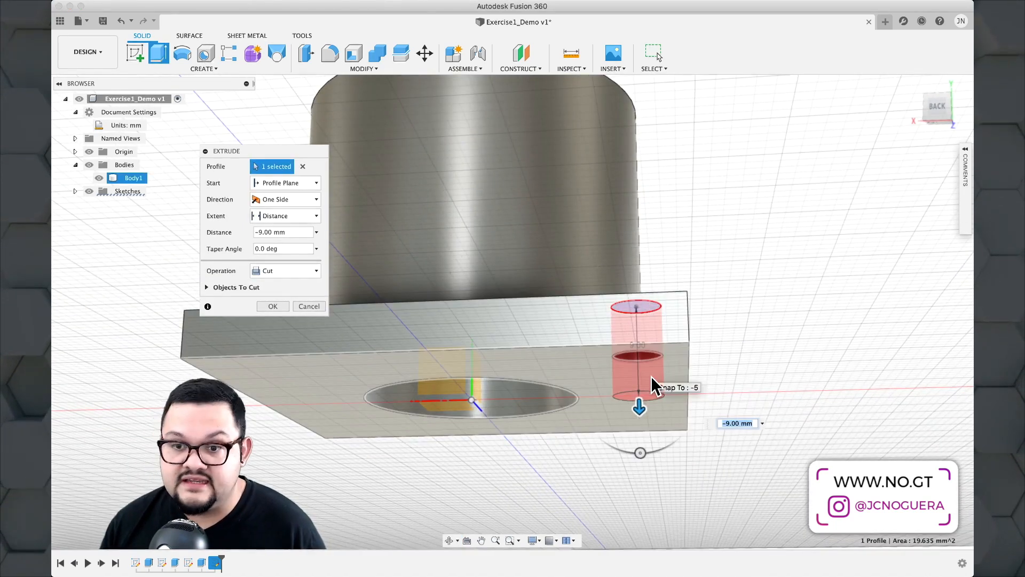
Set the corner cut's extent to To Object, ending at the plate's bottom face, and complete the corner hole.
{"action": "left_click", "coordinate": [292, 214]}
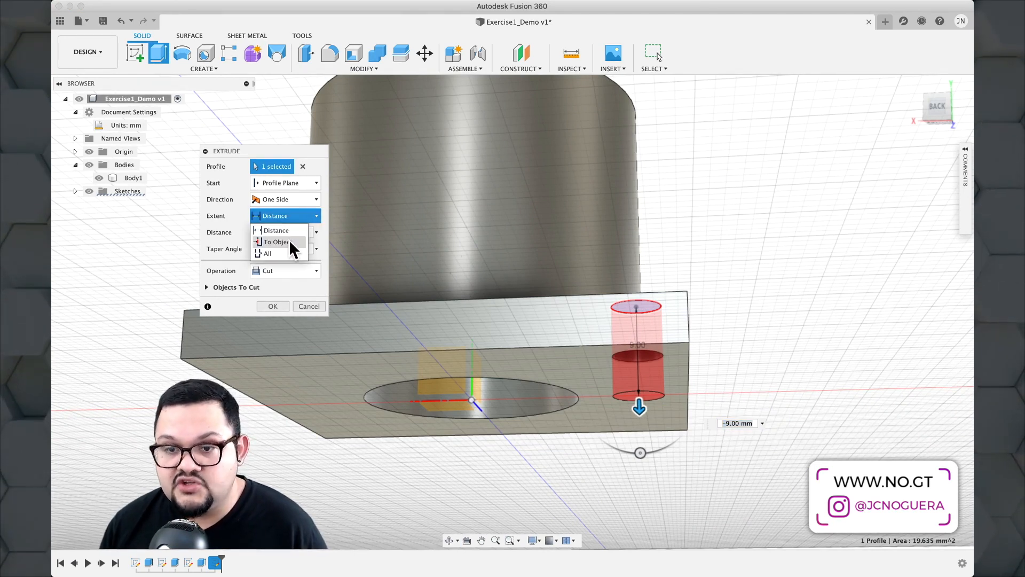
{"action": "left_click", "coordinate": [289, 239]}
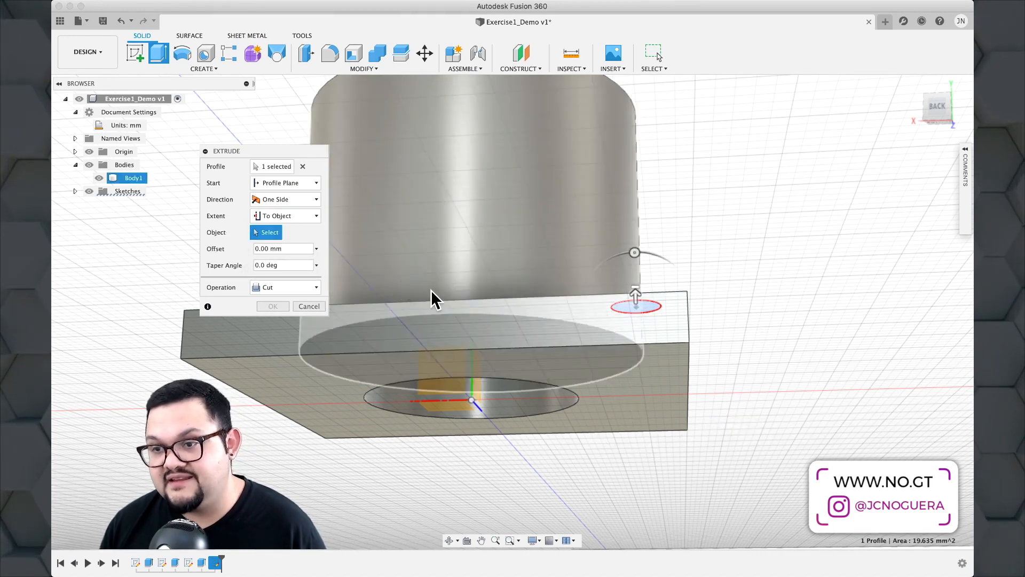
{"action": "left_click", "coordinate": [604, 373]}
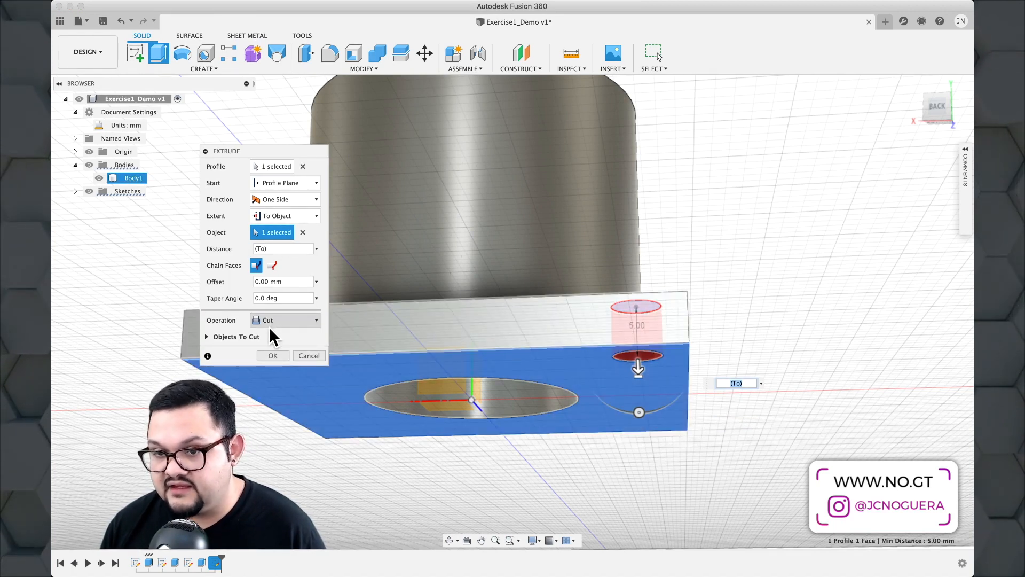
{"action": "left_click", "coordinate": [273, 356]}
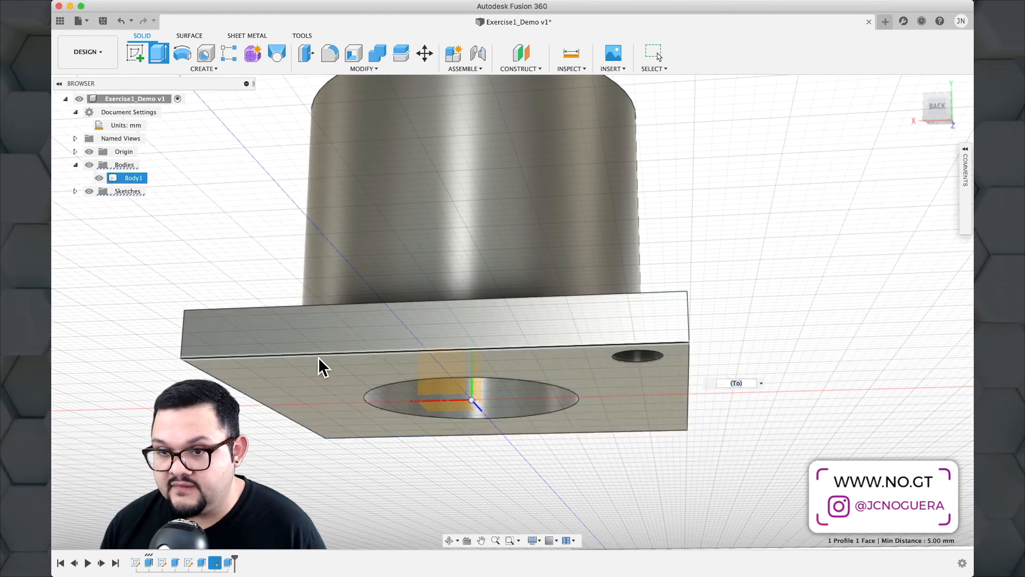
Examine the finished corner hole from several angles and check the YZ origin plane's position inside the cylinder.
{"action": "middle_click_drag", "start_coordinate": [790, 256], "coordinate": [835, 286], "text": "shift"}
{"action": "left_click", "coordinate": [421, 456]}
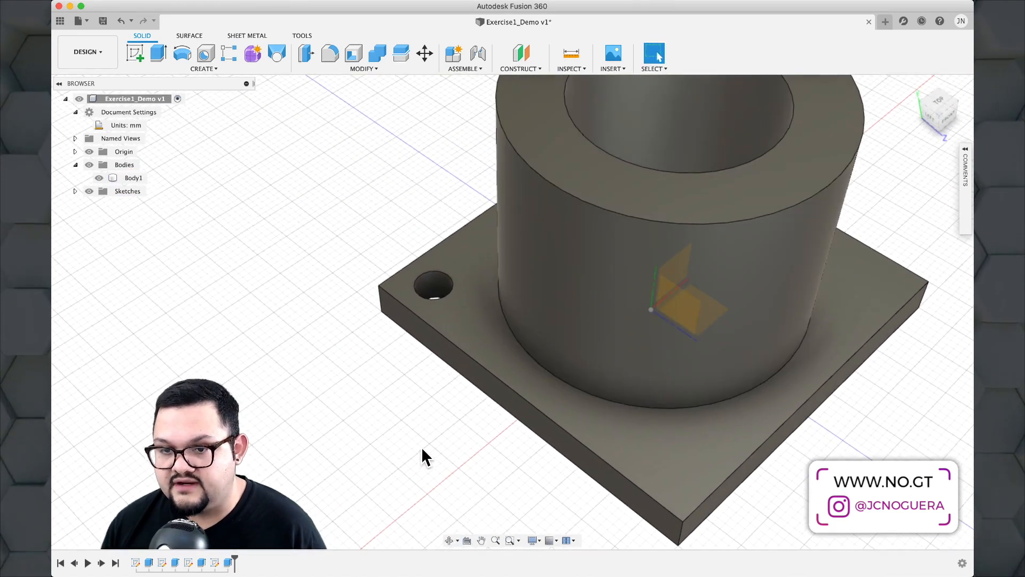
{"action": "mouse_move", "coordinate": [421, 456]}
{"action": "middle_mouse_down", "text": "shift"}
{"action": "mouse_move", "coordinate": [476, 435]}
{"action": "mouse_move", "coordinate": [432, 440]}
{"action": "middle_mouse_up", "text": "shift"}
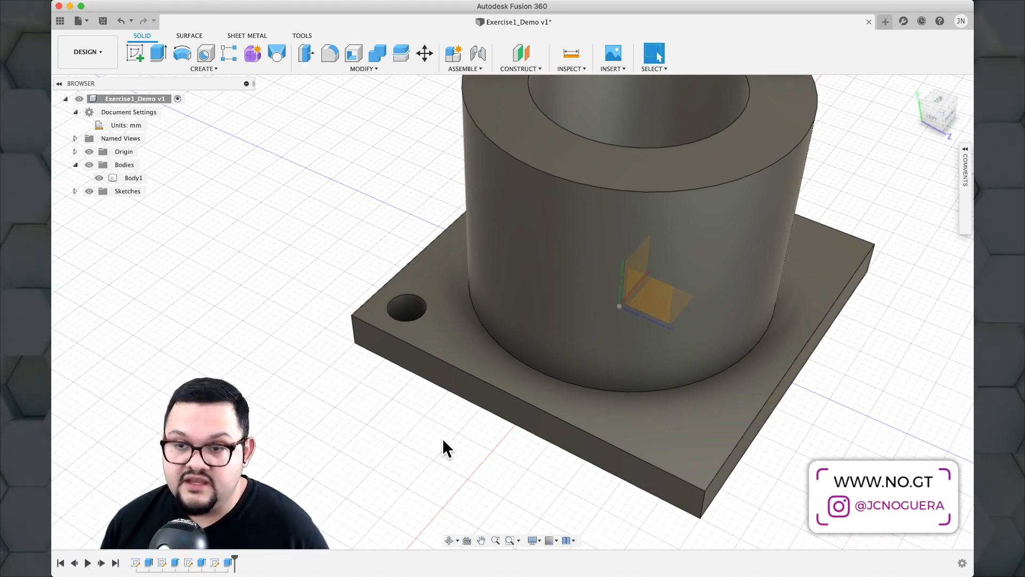
{"action": "middle_click_drag", "start_coordinate": [443, 440], "coordinate": [741, 478], "text": "shift"}
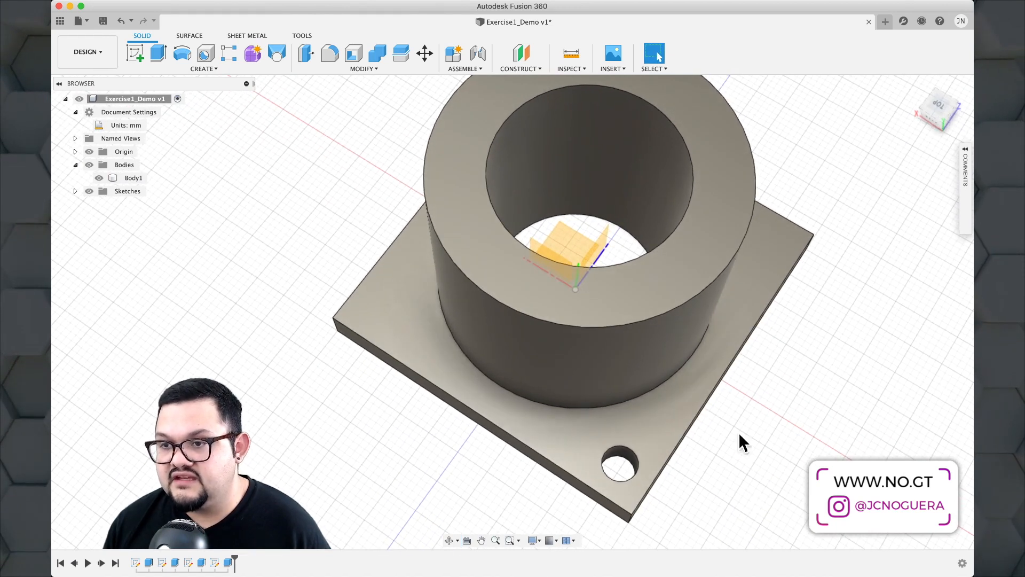
{"action": "left_click", "coordinate": [605, 238]}
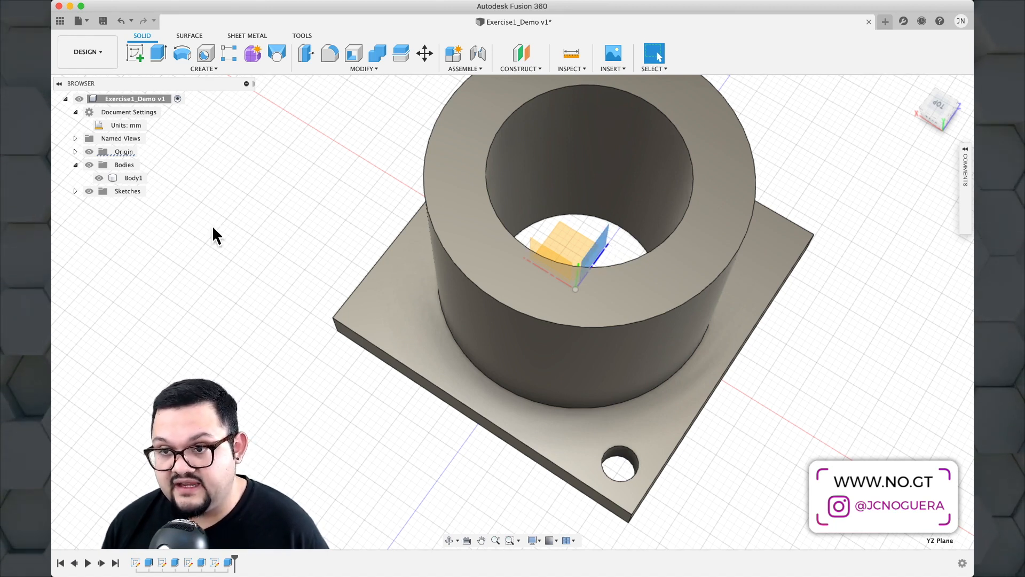
{"action": "left_click", "coordinate": [376, 432]}
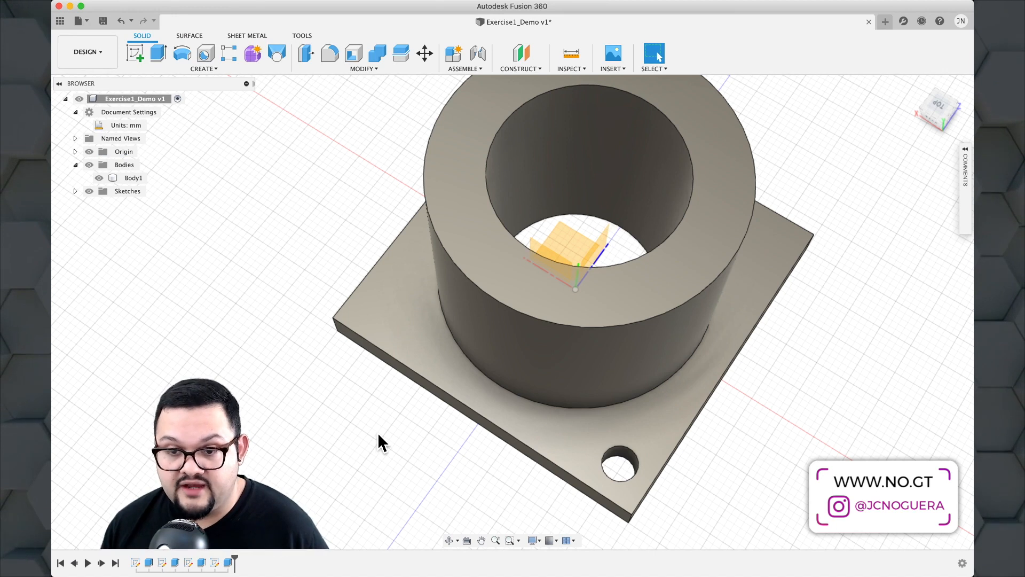
Start a Mirror of type Features and select the corner hole's extrude cut as the object.
{"action": "left_click", "coordinate": [206, 69]}
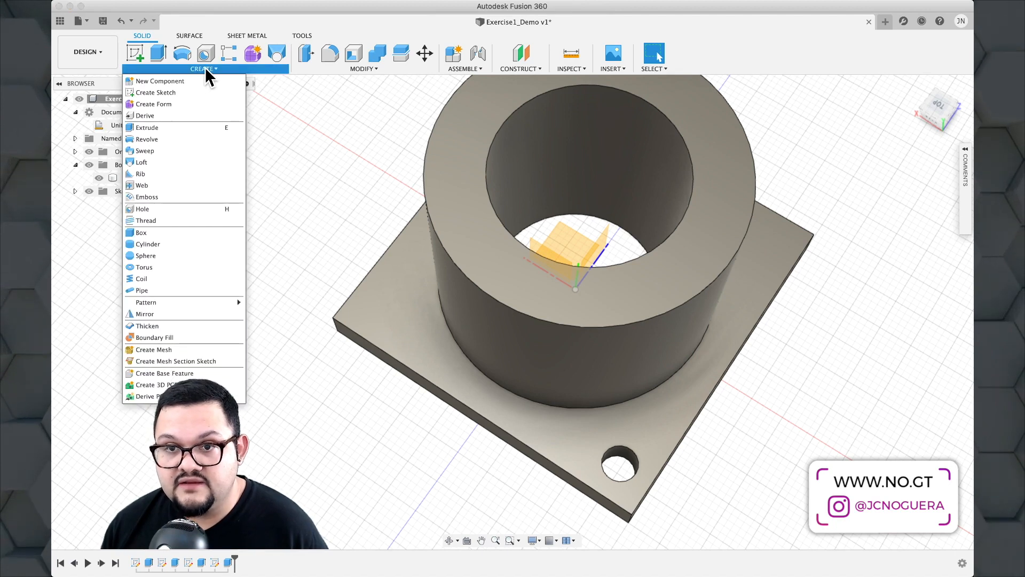
{"action": "left_click", "coordinate": [149, 314]}
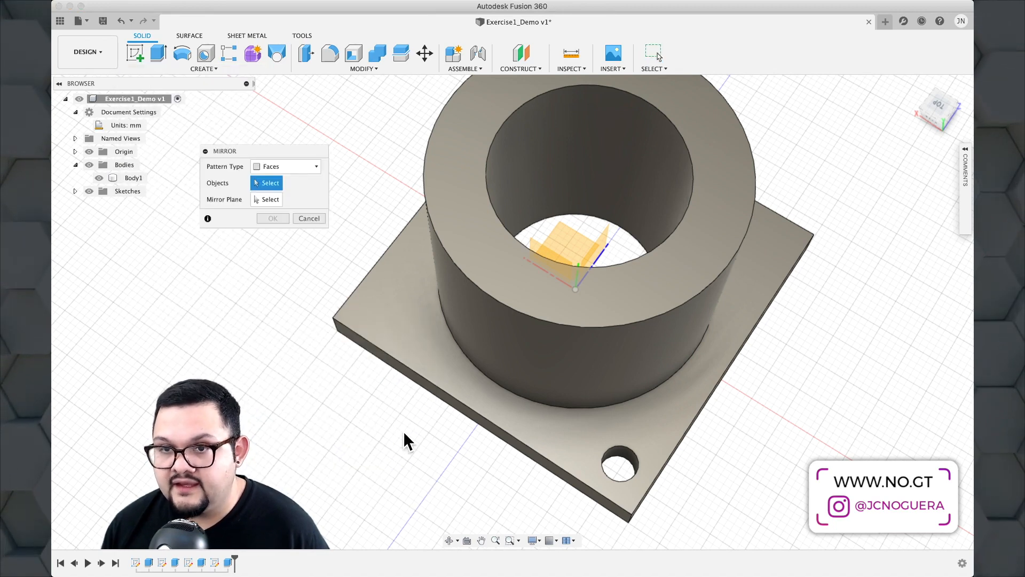
{"action": "left_click", "coordinate": [293, 170]}
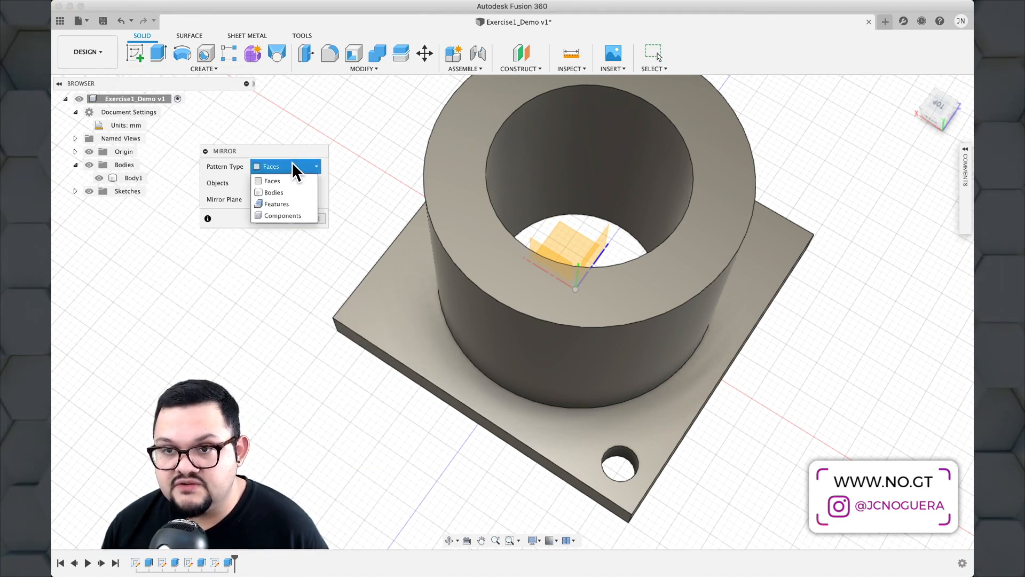
{"action": "left_click", "coordinate": [286, 203]}
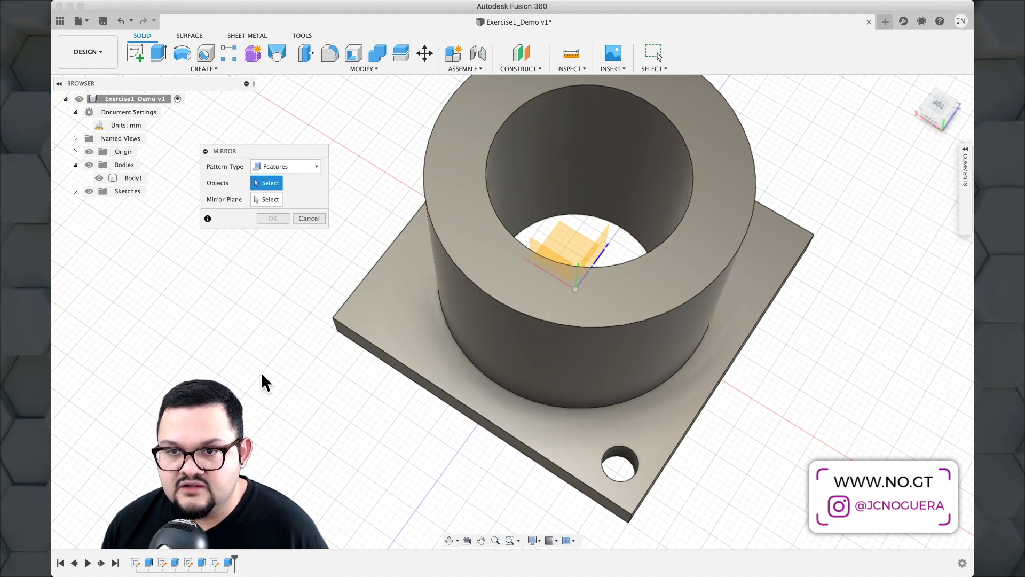
{"action": "middle_click_drag", "start_coordinate": [277, 374], "coordinate": [261, 282], "text": "shift"}
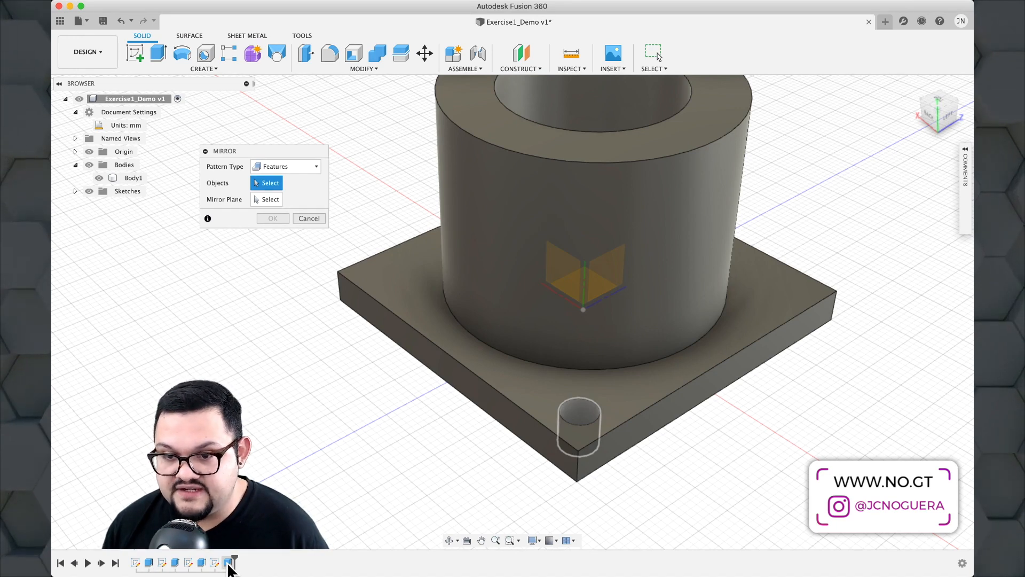
{"action": "left_click", "coordinate": [229, 563]}
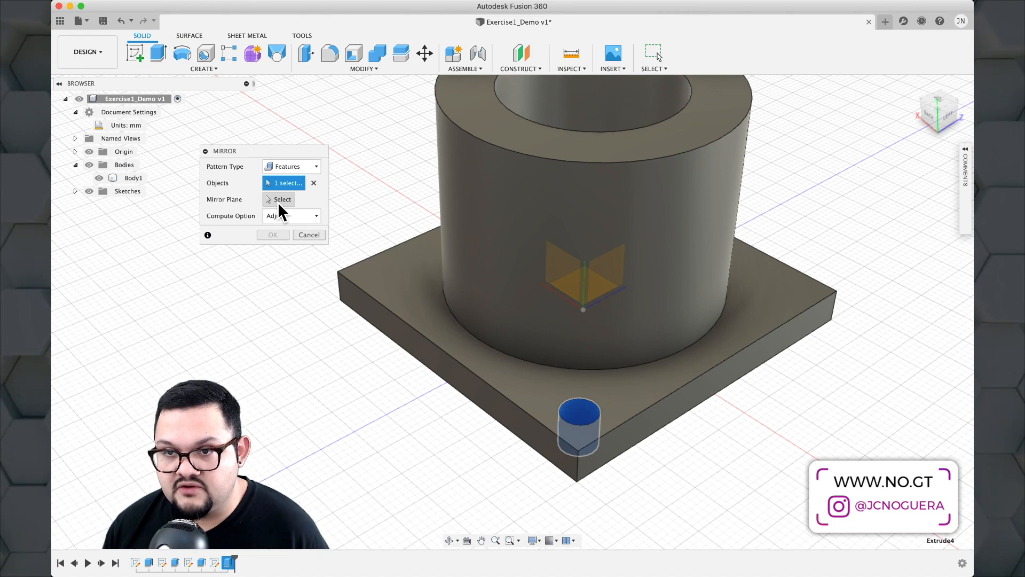
Mirror the corner hole across the YZ origin plane to the neighbouring corner of the plate.
{"action": "middle_click_drag", "start_coordinate": [389, 212], "coordinate": [384, 236], "text": "shift"}
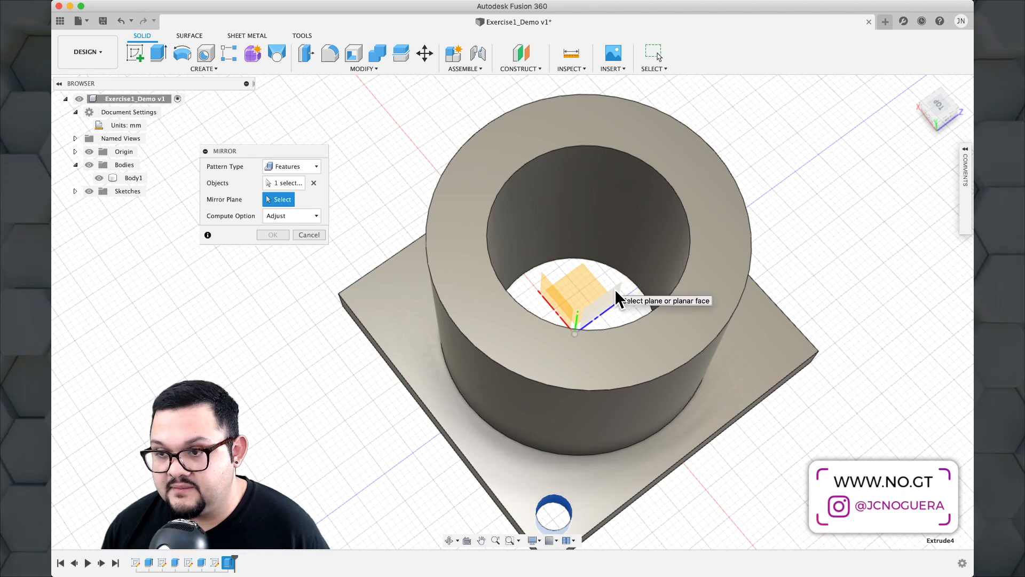
{"action": "left_click", "coordinate": [615, 291]}
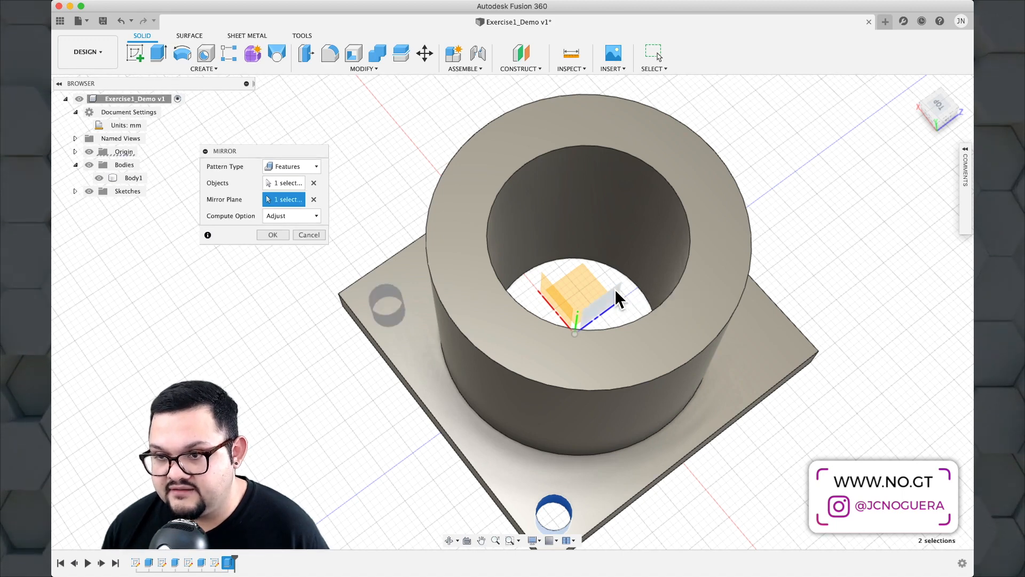
{"action": "middle_click_drag", "start_coordinate": [317, 352], "coordinate": [377, 281], "text": "shift"}
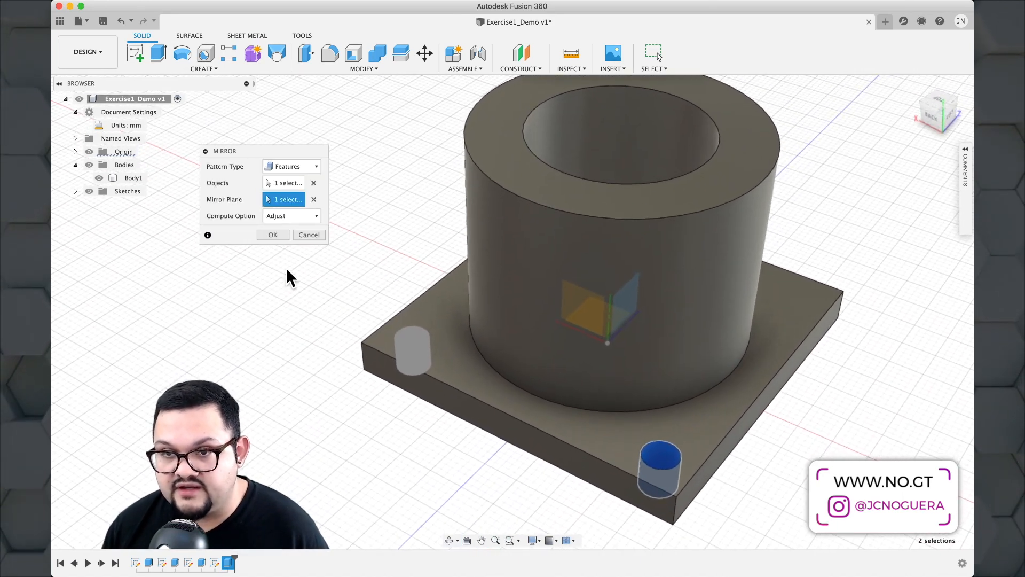
{"action": "left_click", "coordinate": [276, 235]}
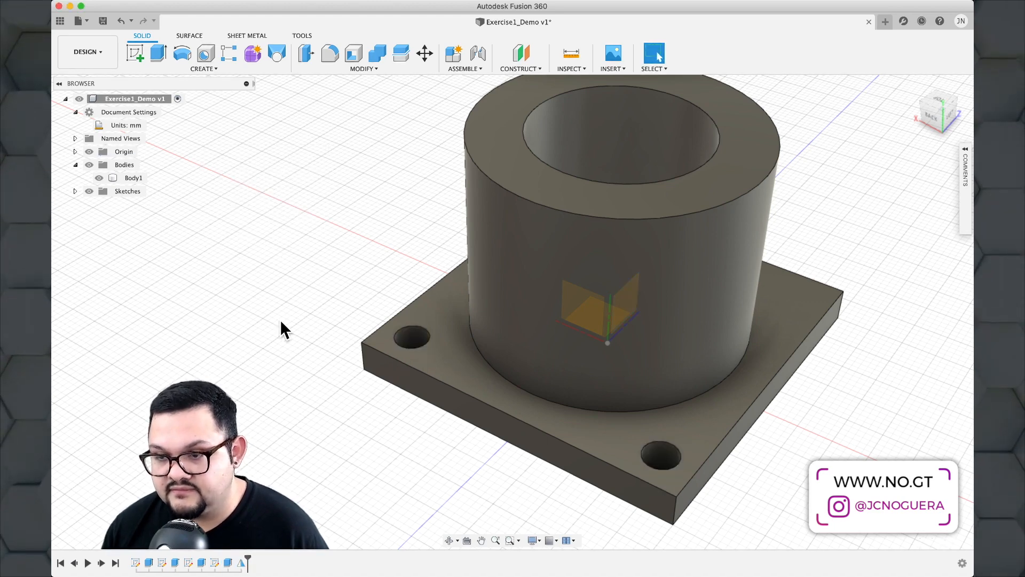
Highlight the hole cut and its mirror feature in the design history, clear the selection and undo the mirror.
{"action": "mouse_move", "coordinate": [281, 320]}
{"action": "middle_mouse_down", "text": "shift"}
{"action": "mouse_move", "coordinate": [396, 315]}
{"action": "mouse_move", "coordinate": [229, 302]}
{"action": "mouse_move", "coordinate": [260, 315]}
{"action": "middle_mouse_up", "text": "shift"}
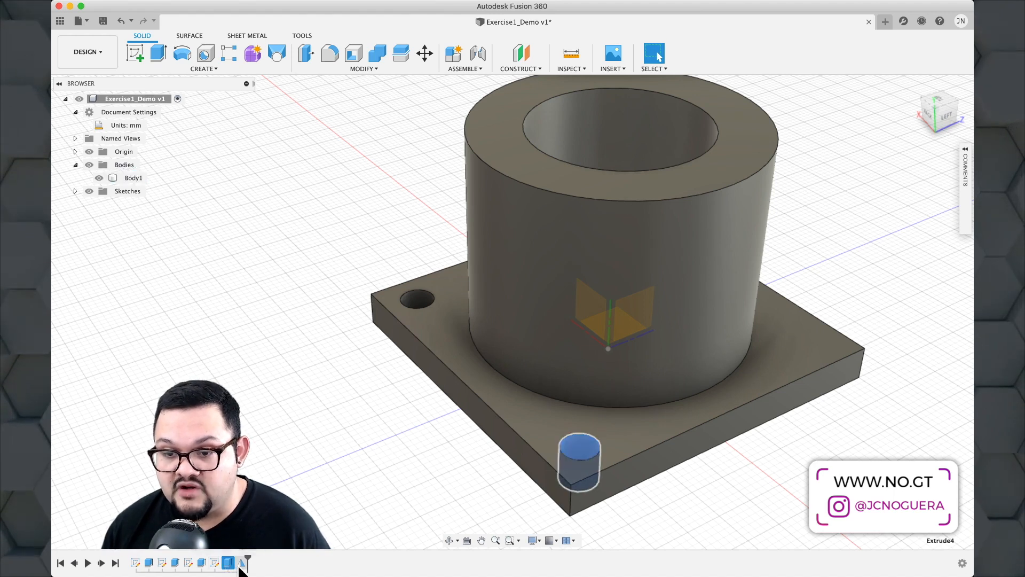
{"action": "left_click", "coordinate": [240, 566]}
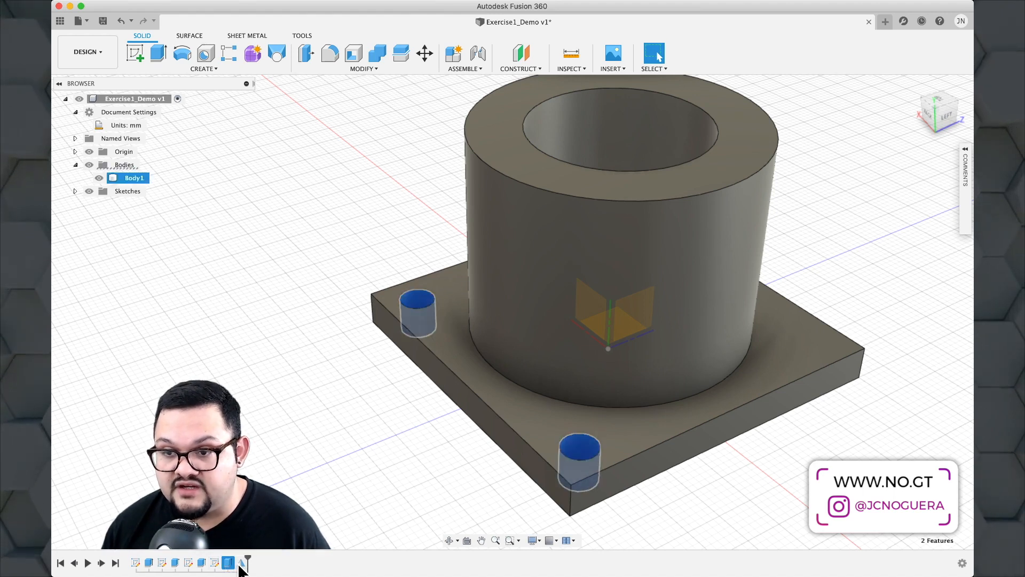
{"action": "left_click", "coordinate": [368, 434]}
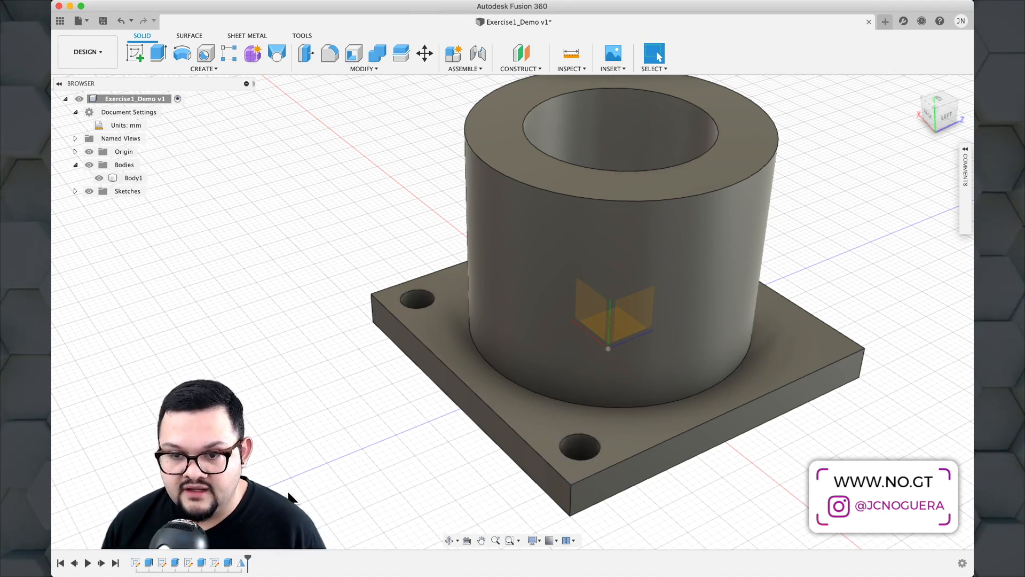
{"action": "key", "text": "super+z"}
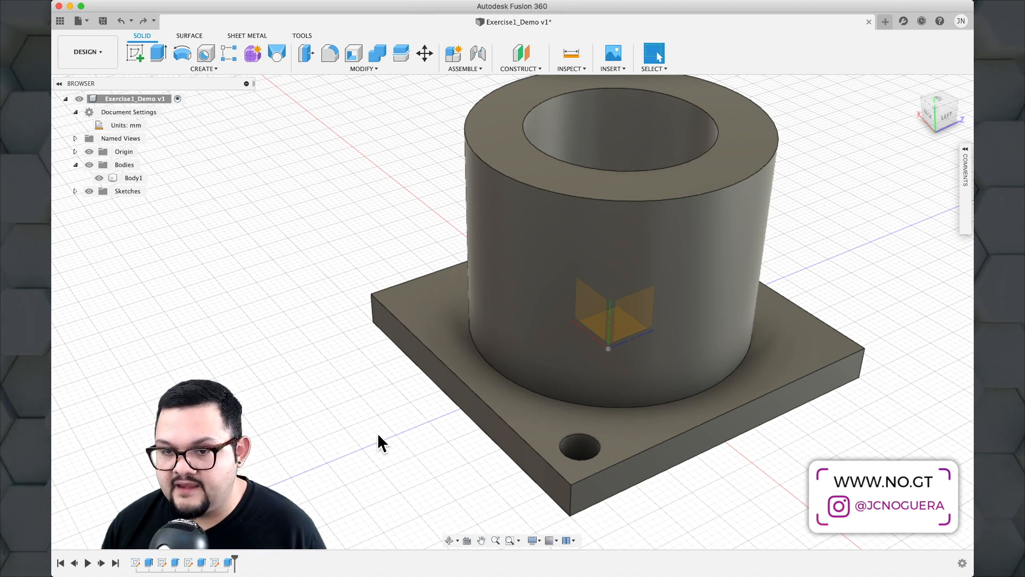
Start a Circular Pattern of type Features with the corner hole's extrude cut as the object, and activate the axis selection.
{"action": "middle_click_drag", "start_coordinate": [376, 432], "coordinate": [338, 453], "text": "shift"}
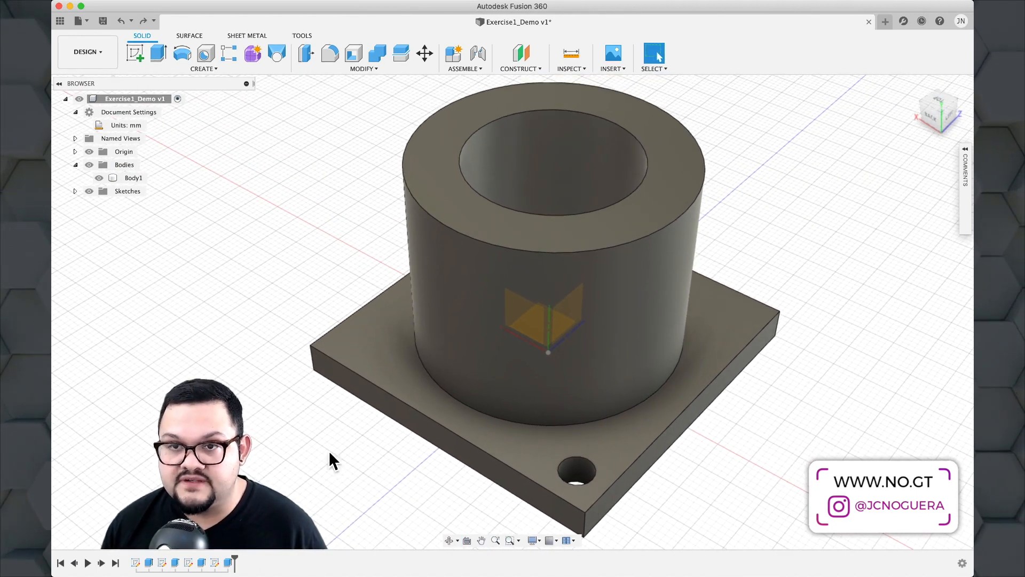
{"action": "left_click", "coordinate": [203, 69]}
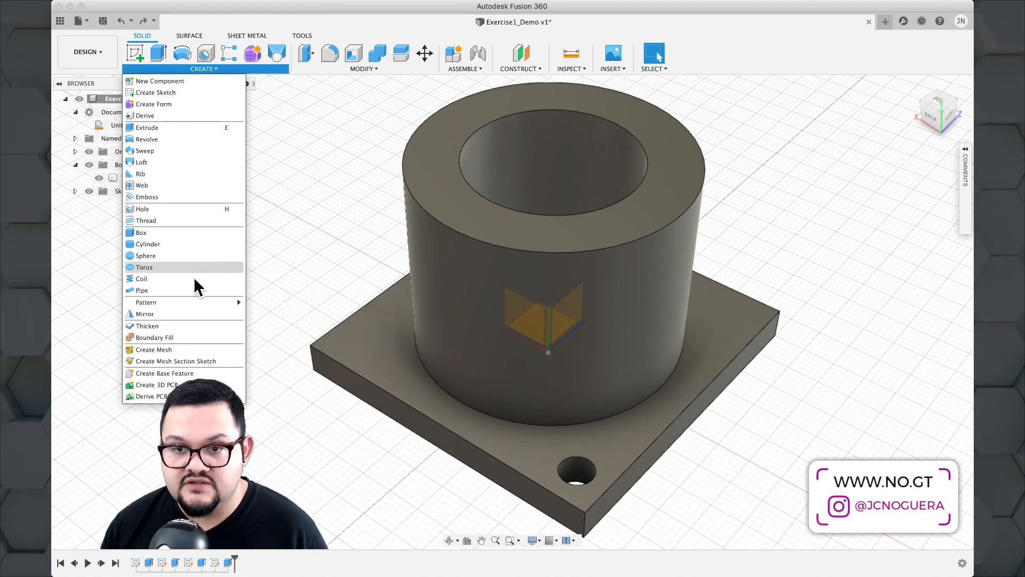
{"action": "mouse_move", "coordinate": [193, 303]}
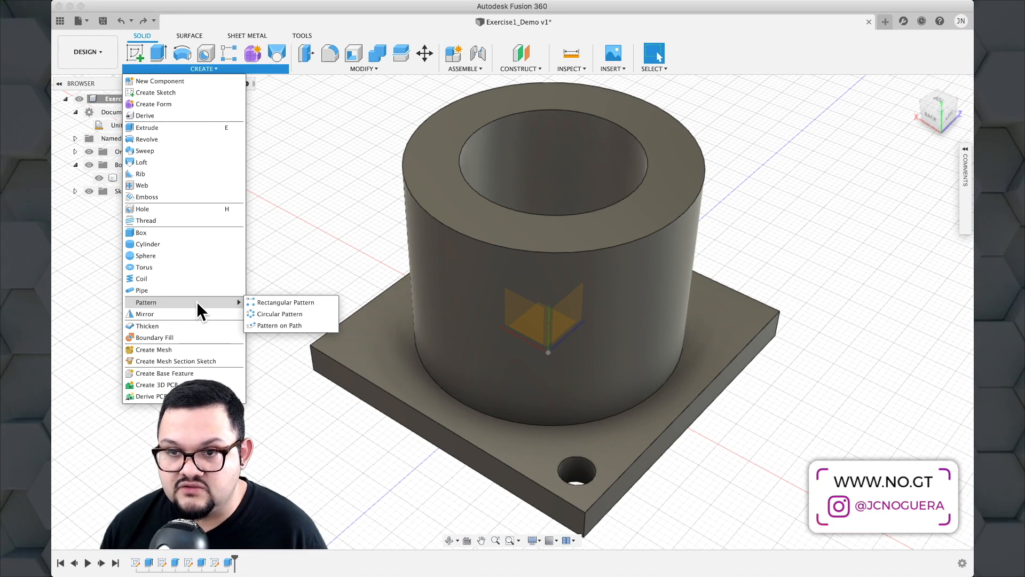
{"action": "left_click", "coordinate": [274, 313]}
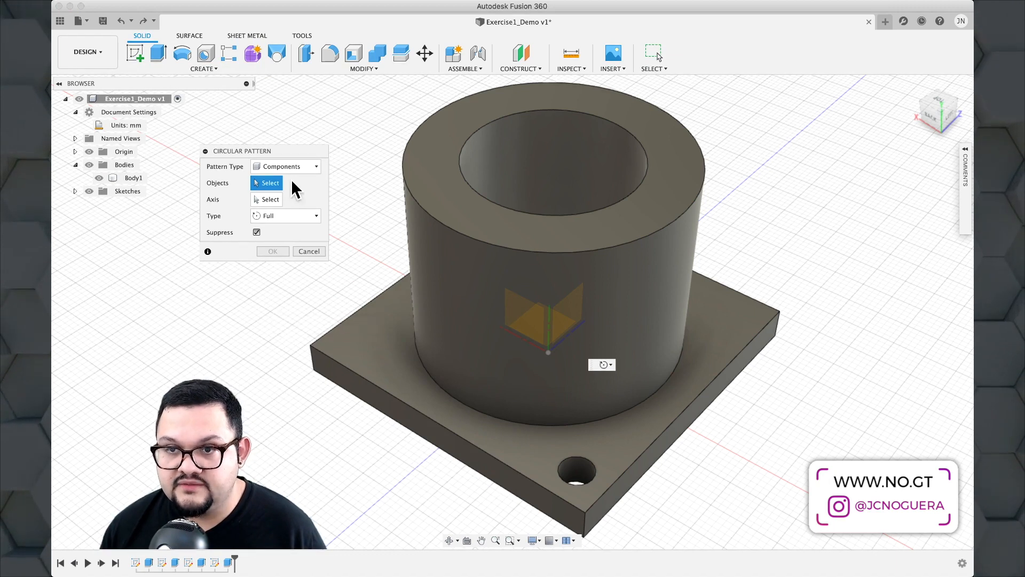
{"action": "left_click", "coordinate": [299, 164]}
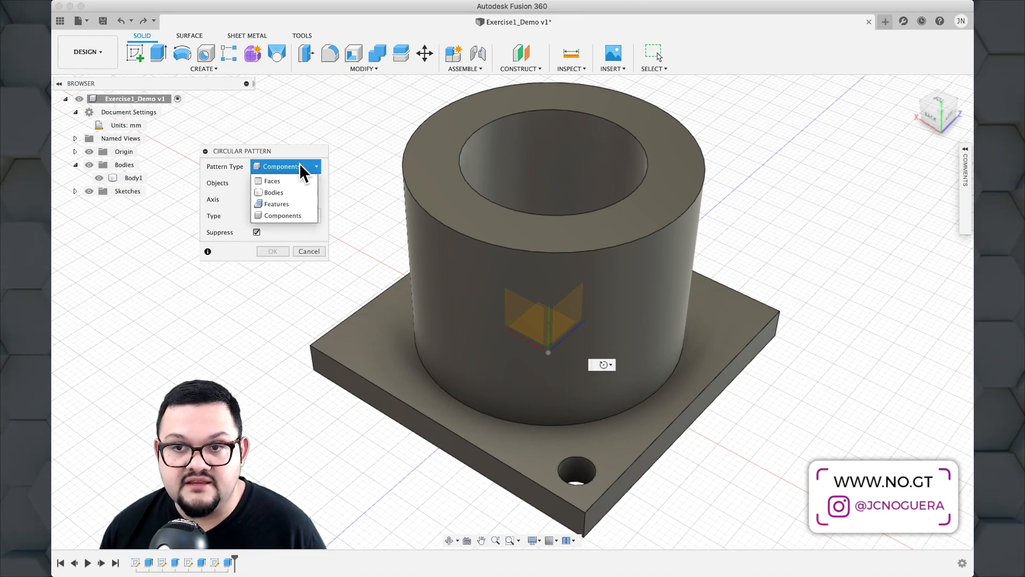
{"action": "left_click", "coordinate": [295, 203]}
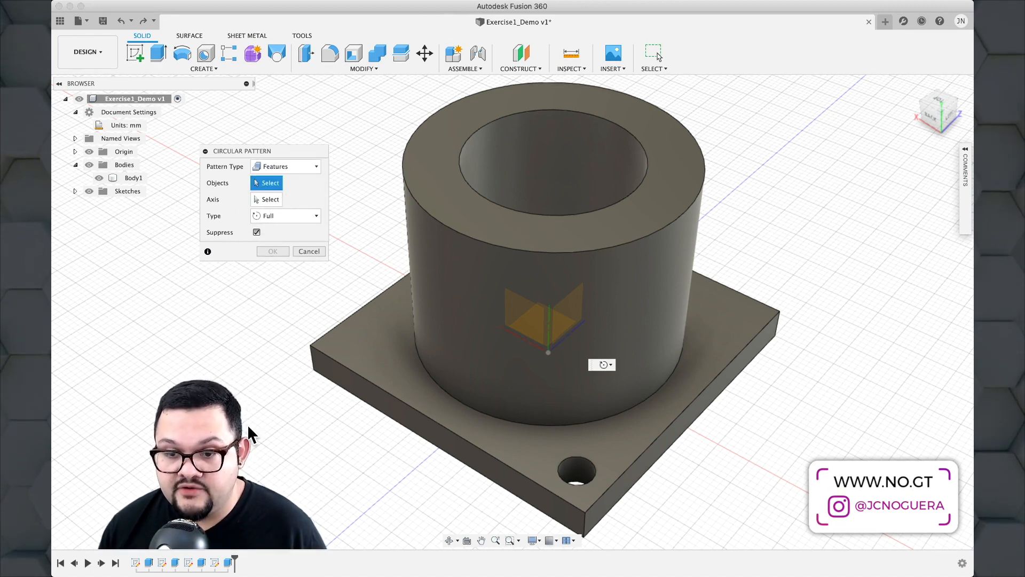
{"action": "left_click", "coordinate": [229, 563]}
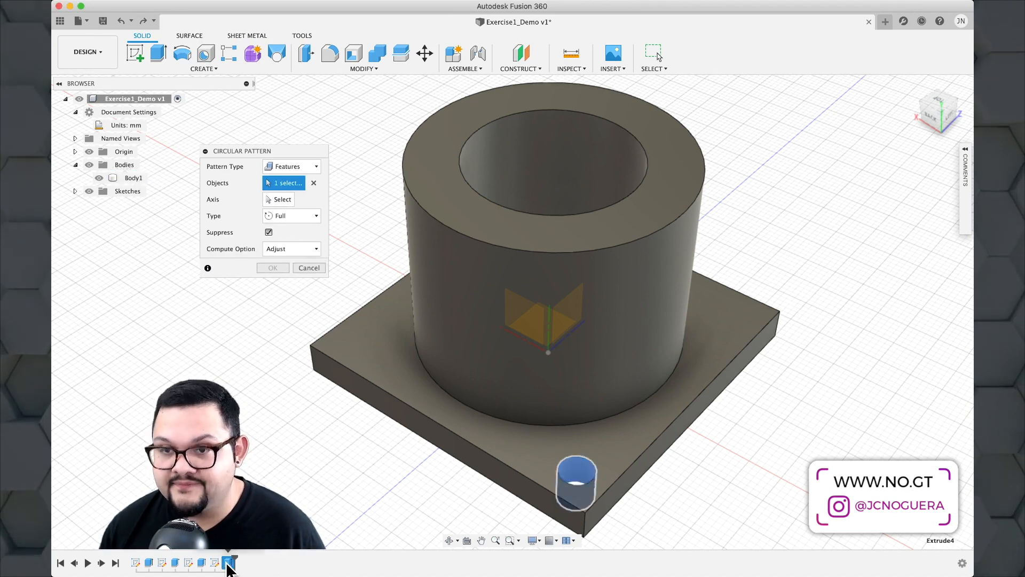
{"action": "left_click", "coordinate": [270, 200]}
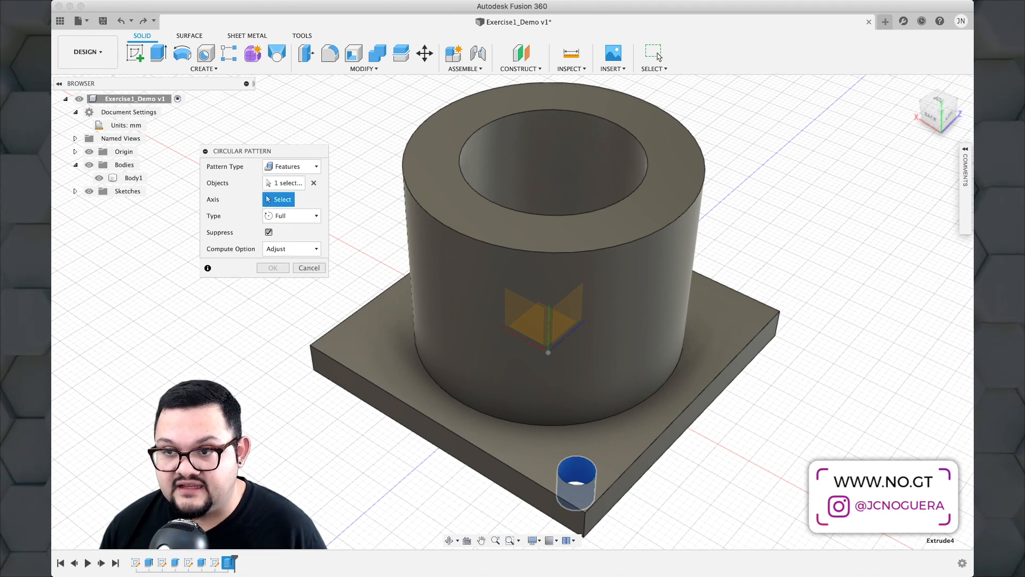
Try the vertical Y origin axis as the circular pattern's axis, and clear that selection.
{"action": "middle_click_drag", "start_coordinate": [277, 377], "coordinate": [257, 394], "text": "shift"}
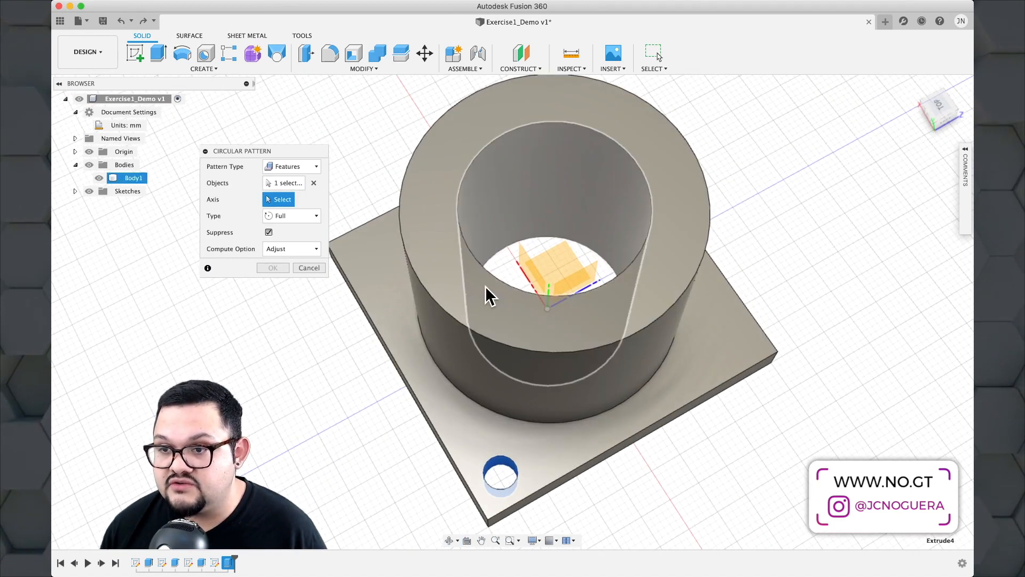
{"action": "left_click", "coordinate": [551, 287]}
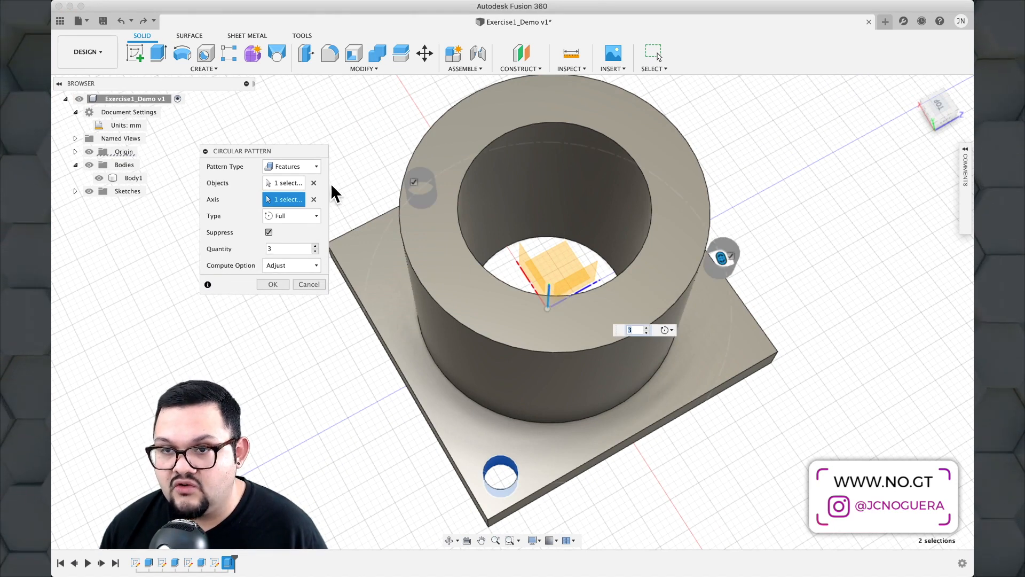
{"action": "left_click", "coordinate": [314, 199]}
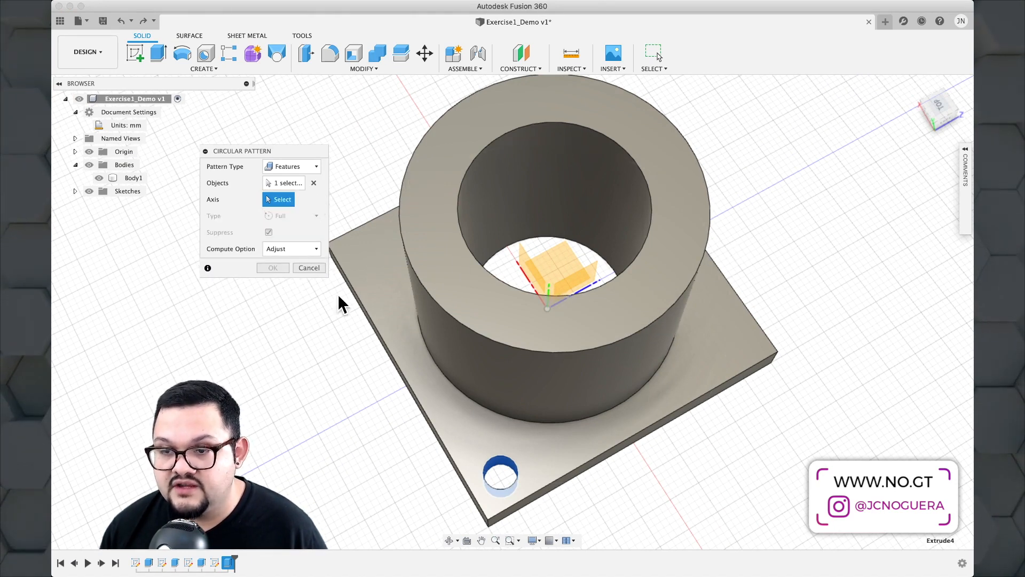
Use the cylinder's outer face as the pattern axis, set the quantity to 4 and complete the full circular pattern of holes.
{"action": "middle_click_drag", "start_coordinate": [338, 294], "coordinate": [377, 267], "text": "shift"}
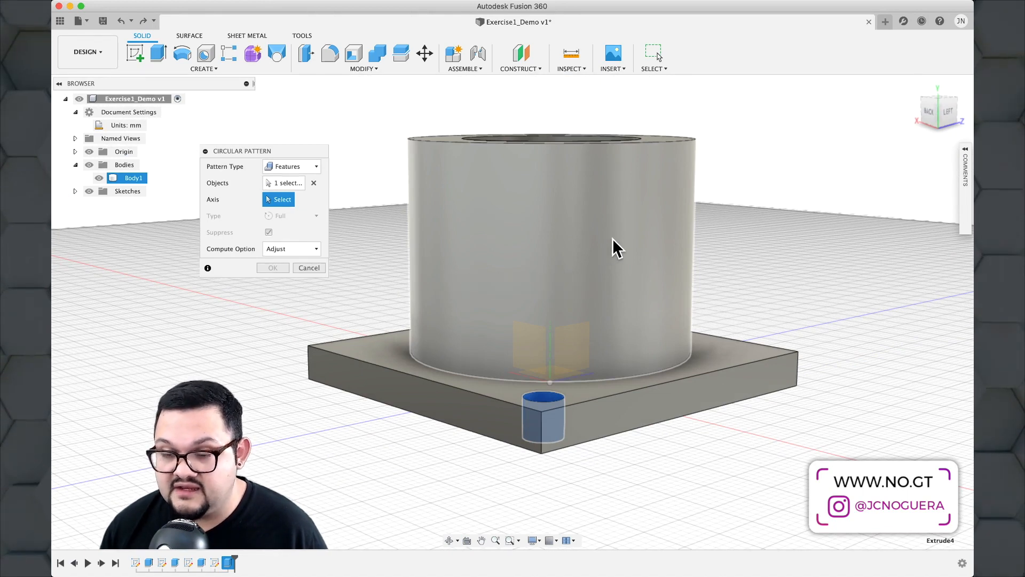
{"action": "middle_click_drag", "start_coordinate": [613, 247], "coordinate": [589, 250], "text": "shift"}
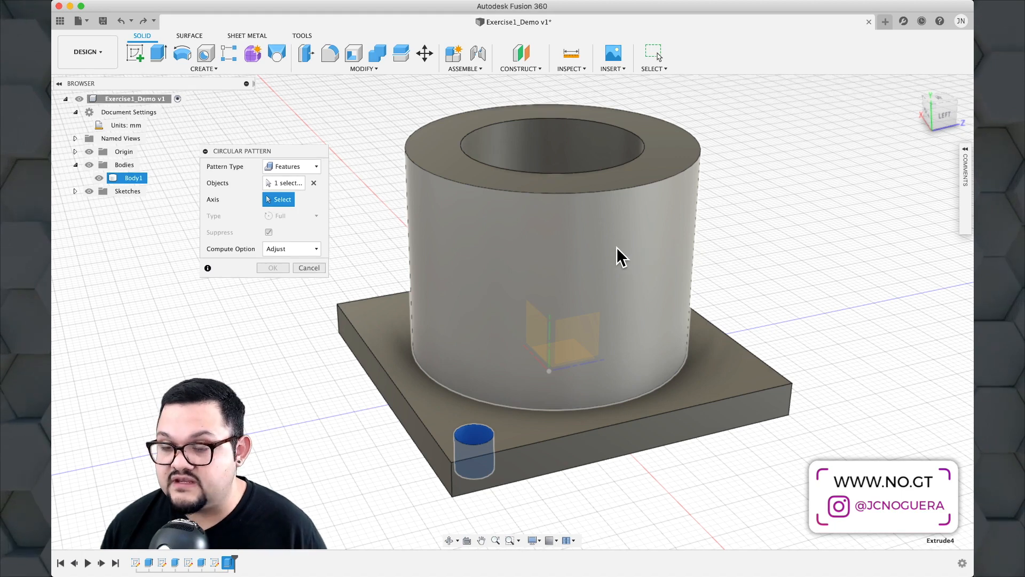
{"action": "left_click", "coordinate": [615, 250]}
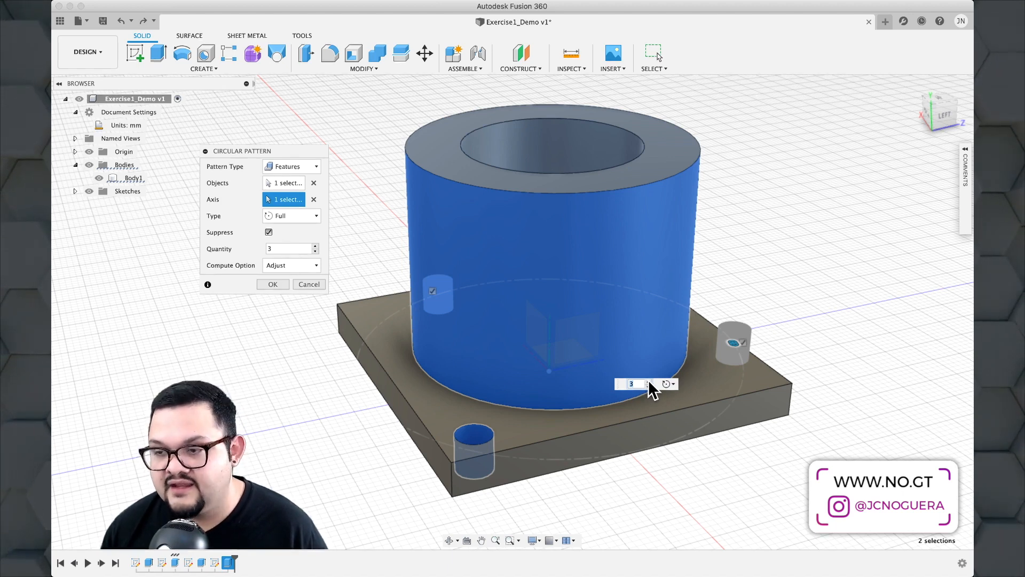
{"action": "middle_click_drag", "start_coordinate": [769, 290], "coordinate": [542, 312], "text": "shift"}
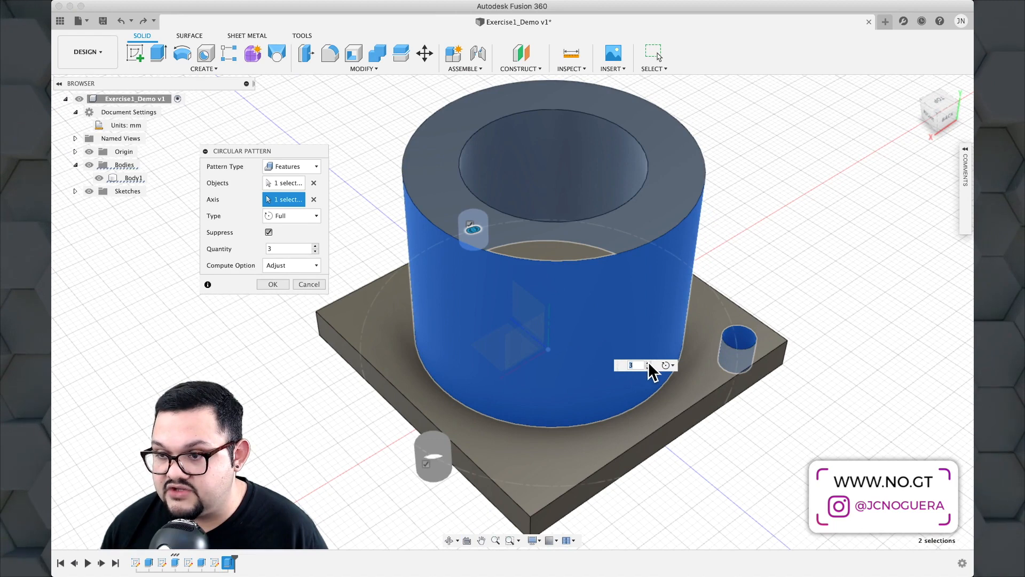
{"action": "type", "text": "4"}
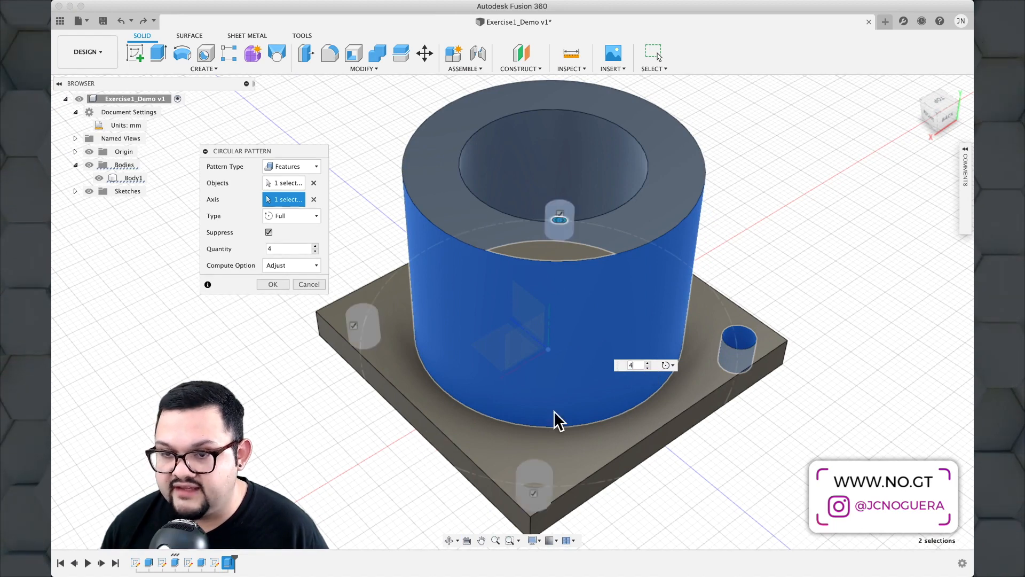
{"action": "mouse_move", "coordinate": [426, 446]}
{"action": "middle_mouse_down", "text": "shift"}
{"action": "mouse_move", "coordinate": [311, 427]}
{"action": "mouse_move", "coordinate": [377, 435]}
{"action": "mouse_move", "coordinate": [373, 443]}
{"action": "middle_mouse_up", "text": "shift"}
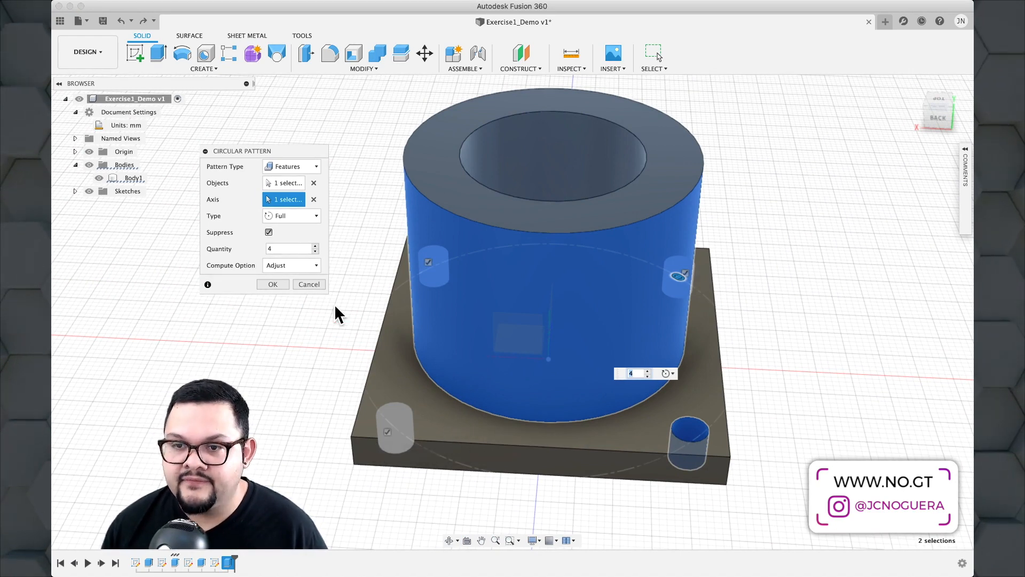
{"action": "left_click", "coordinate": [283, 284]}
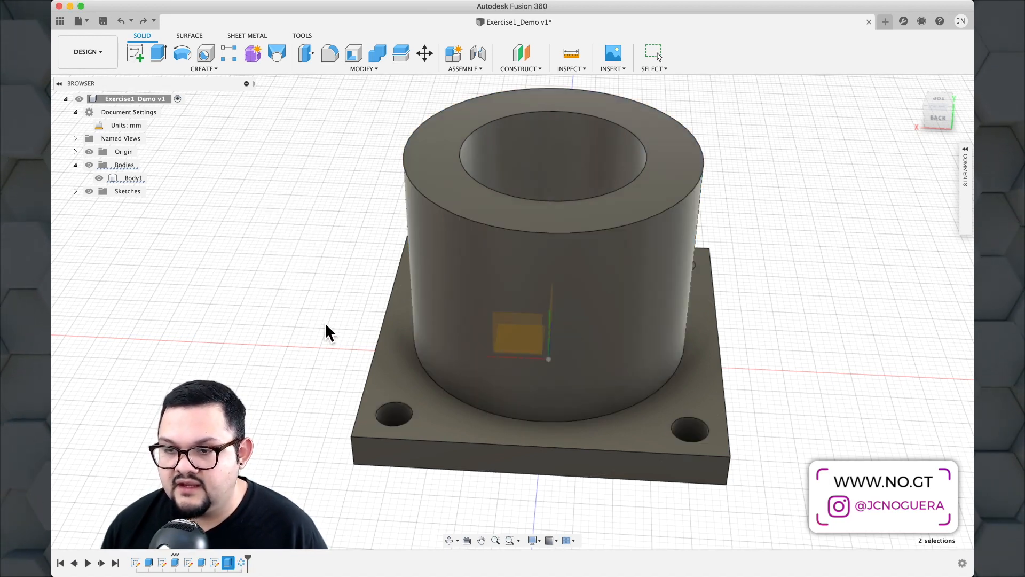
Examine the plate's corner holes, and roll the design history back to just after the cylinder's extrusion, before the through-hole sketch.
{"action": "middle_click_drag", "start_coordinate": [325, 322], "coordinate": [479, 319], "text": "shift"}
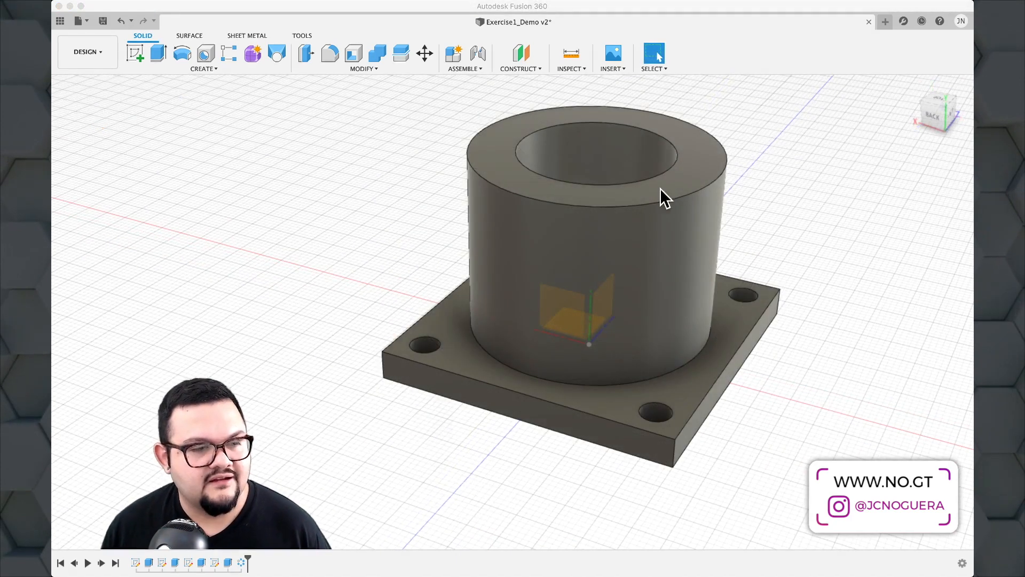
{"action": "mouse_move", "coordinate": [395, 245]}
{"action": "middle_mouse_down", "text": "shift"}
{"action": "mouse_move", "coordinate": [293, 236]}
{"action": "mouse_move", "coordinate": [422, 230]}
{"action": "mouse_move", "coordinate": [402, 252]}
{"action": "middle_mouse_up", "text": "shift"}
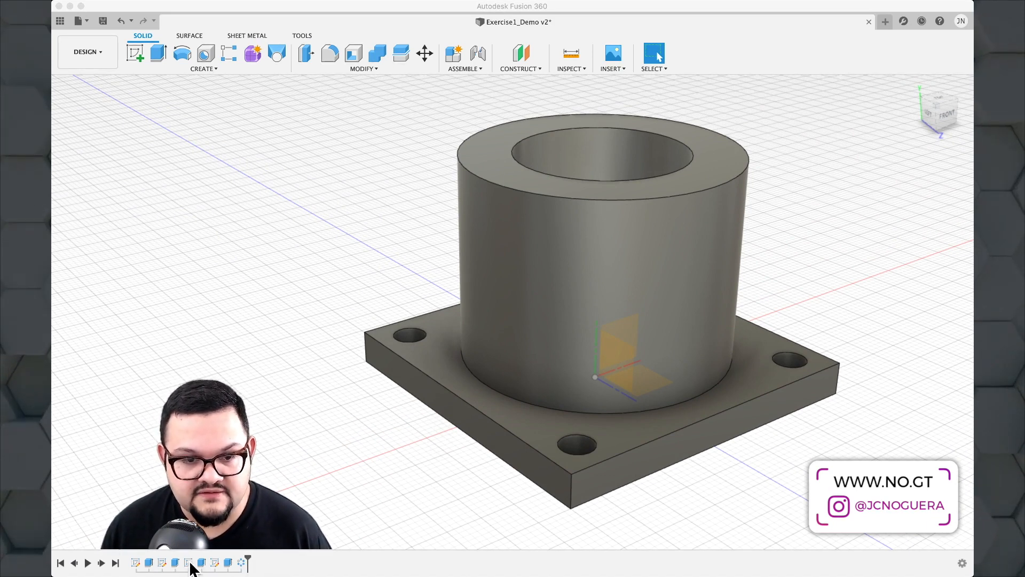
{"action": "left_click", "coordinate": [248, 558]}
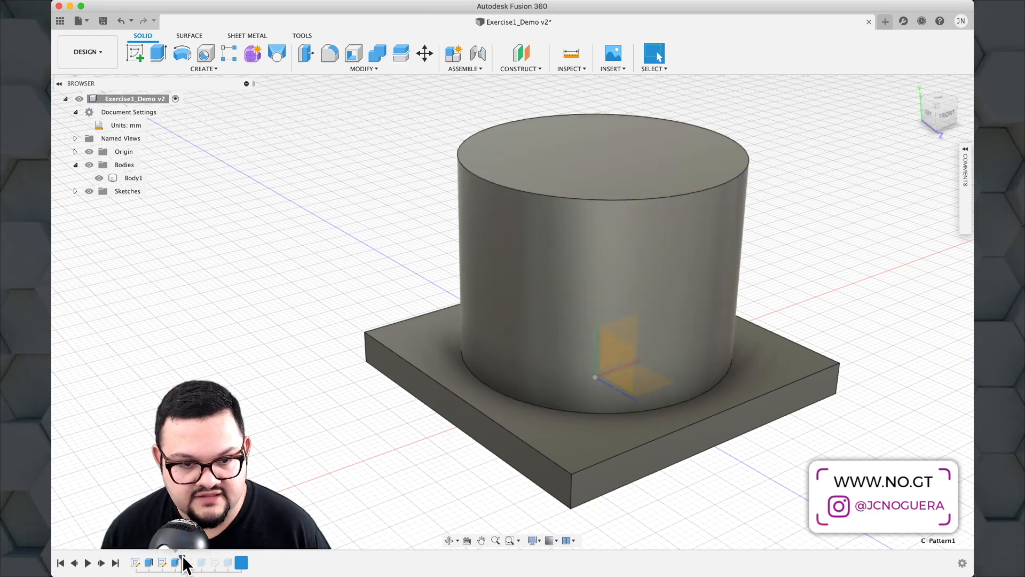
Roll the design history back to just after the base plate's extrusion, and return it to the end of the history.
{"action": "left_click_drag", "start_coordinate": [186, 563], "coordinate": [163, 567]}
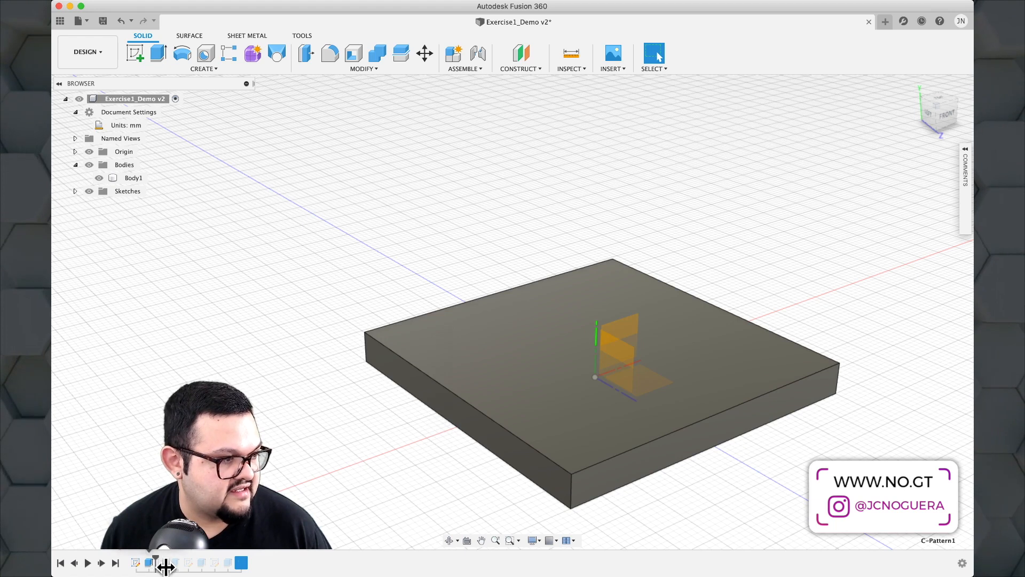
{"action": "left_click_drag", "start_coordinate": [165, 566], "coordinate": [254, 564]}
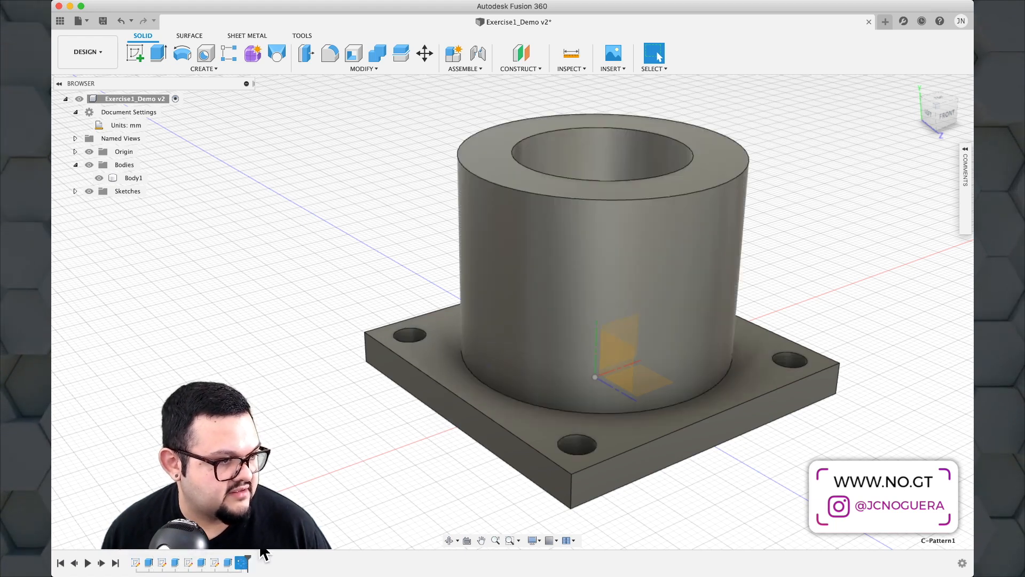
Edit the base plate's extrusion, trying a distance of 8 mm and applying 10 mm.
{"action": "left_click", "coordinate": [151, 564]}
{"action": "double_click", "coordinate": [152, 564]}
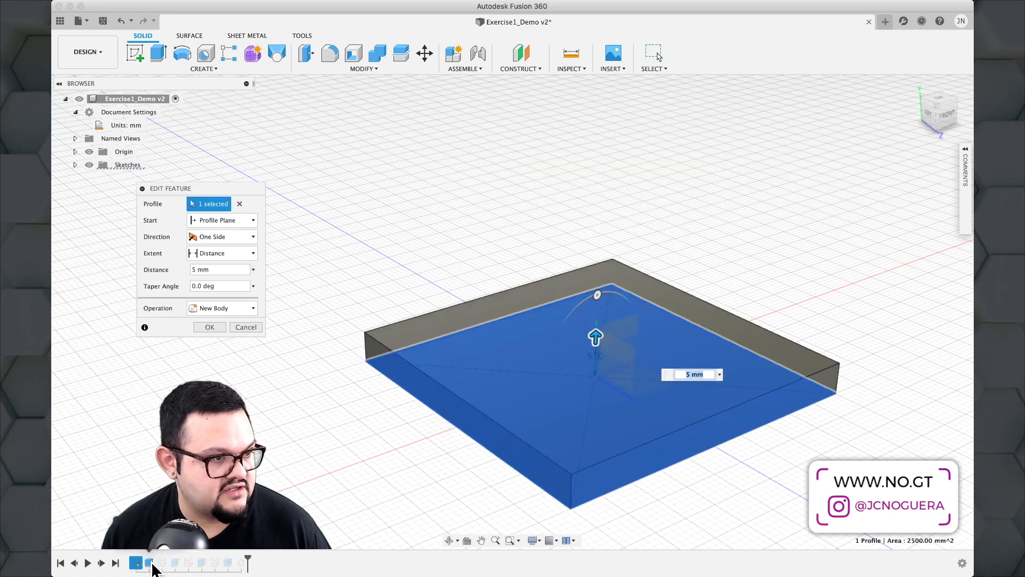
{"action": "left_click", "coordinate": [691, 374]}
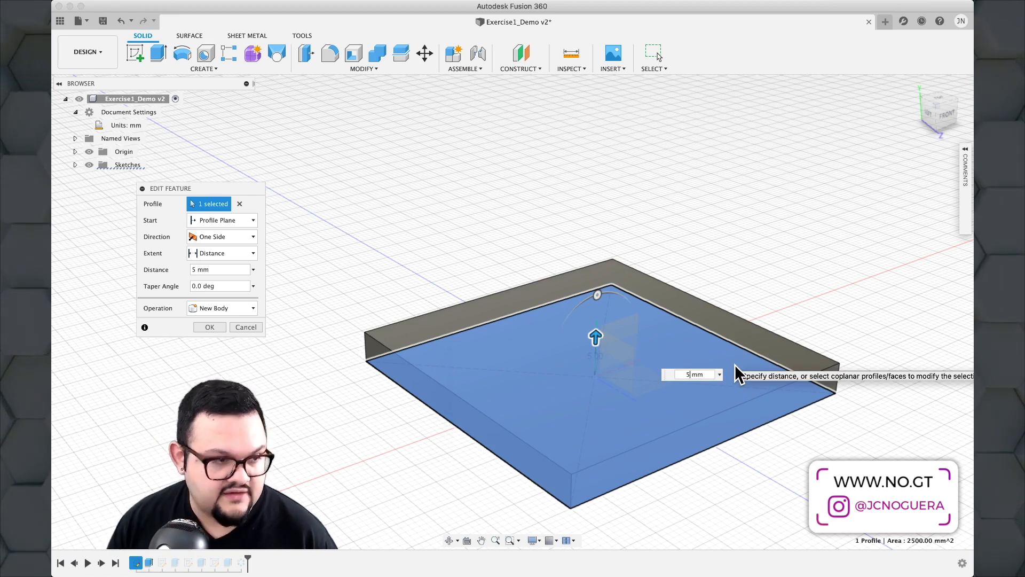
{"action": "key", "text": "BackSpace"}
{"action": "type", "text": "8"}
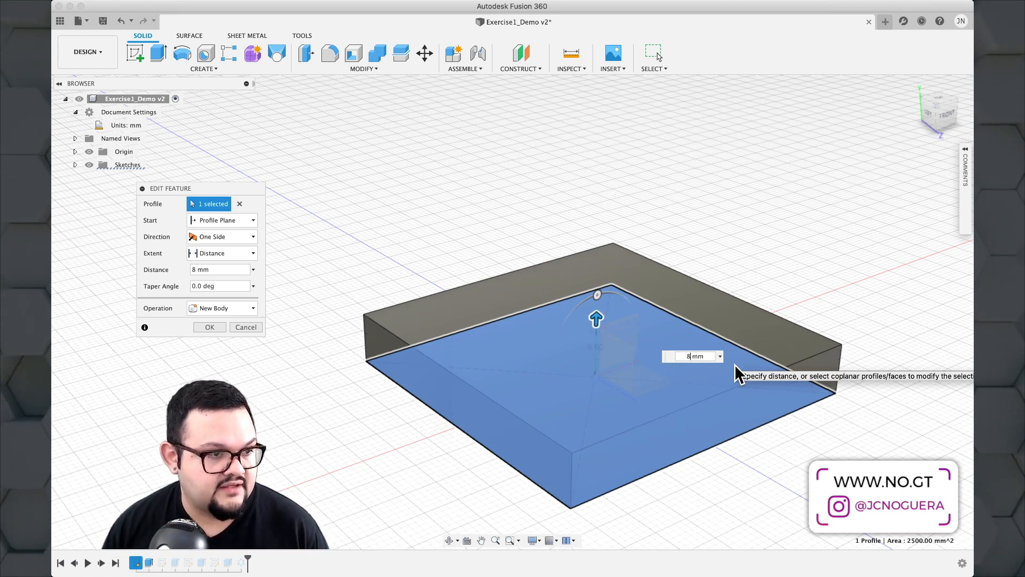
{"action": "key", "text": "BackSpace"}
{"action": "type", "text": "10"}
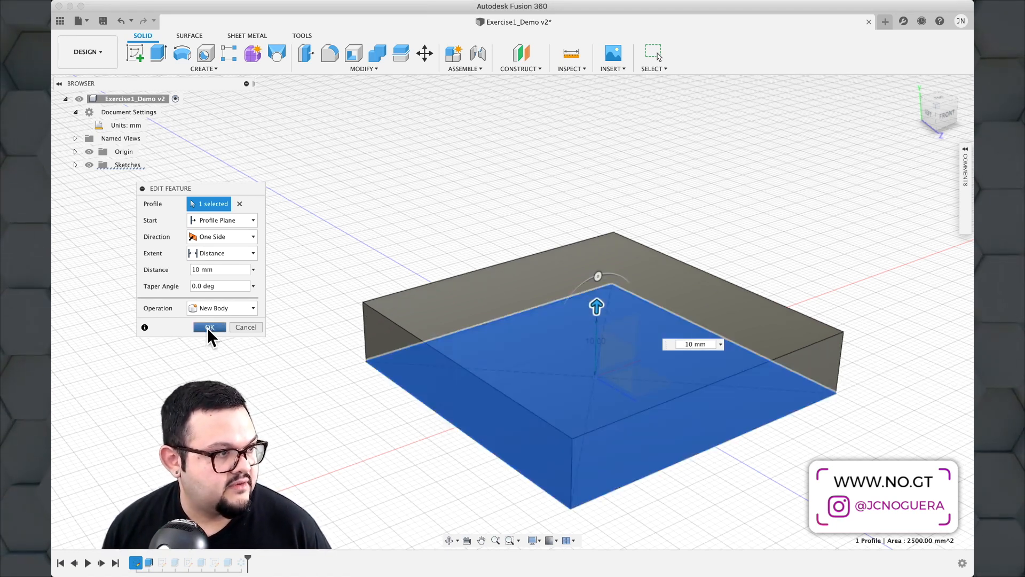
{"action": "left_click", "coordinate": [207, 327]}
Reopen the base plate's sketch and set the square's vertical dimension to 75 mm.
{"action": "middle_click_drag", "start_coordinate": [360, 403], "coordinate": [324, 360]}
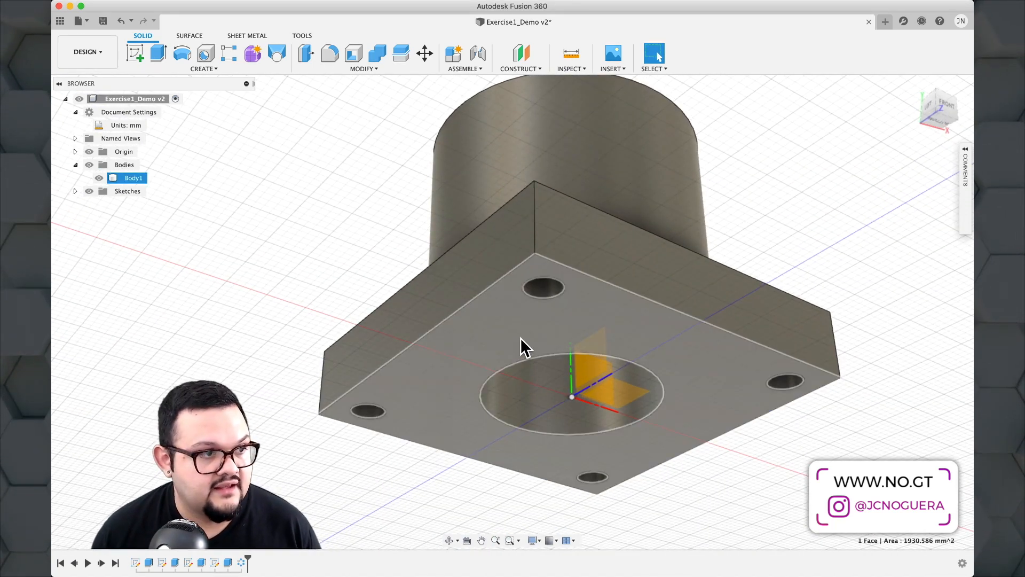
{"action": "left_click", "coordinate": [497, 344]}
{"action": "middle_click_drag", "start_coordinate": [497, 344], "coordinate": [424, 408], "text": "shift"}
{"action": "left_click", "coordinate": [356, 298]}
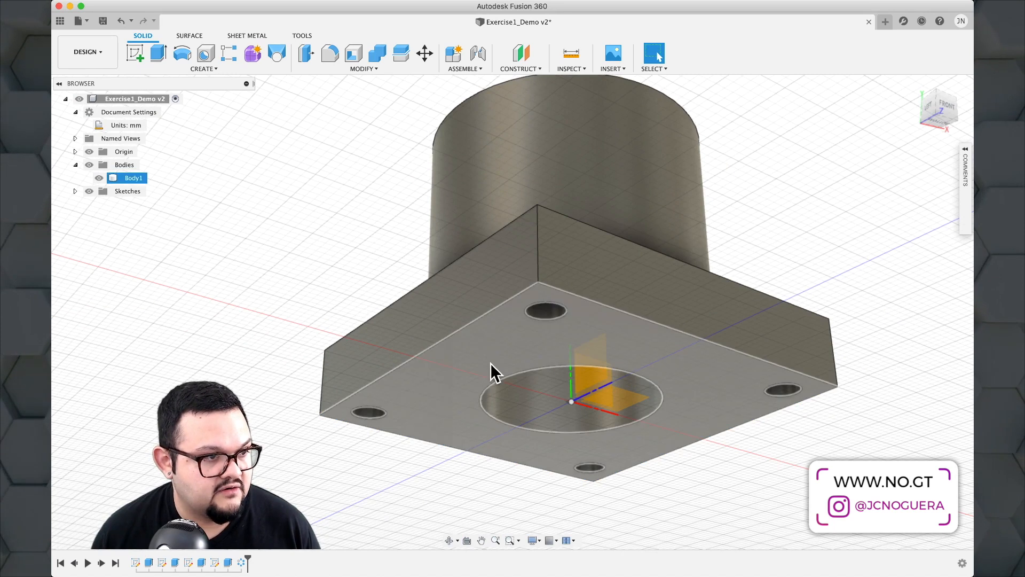
{"action": "right_click", "coordinate": [137, 562]}
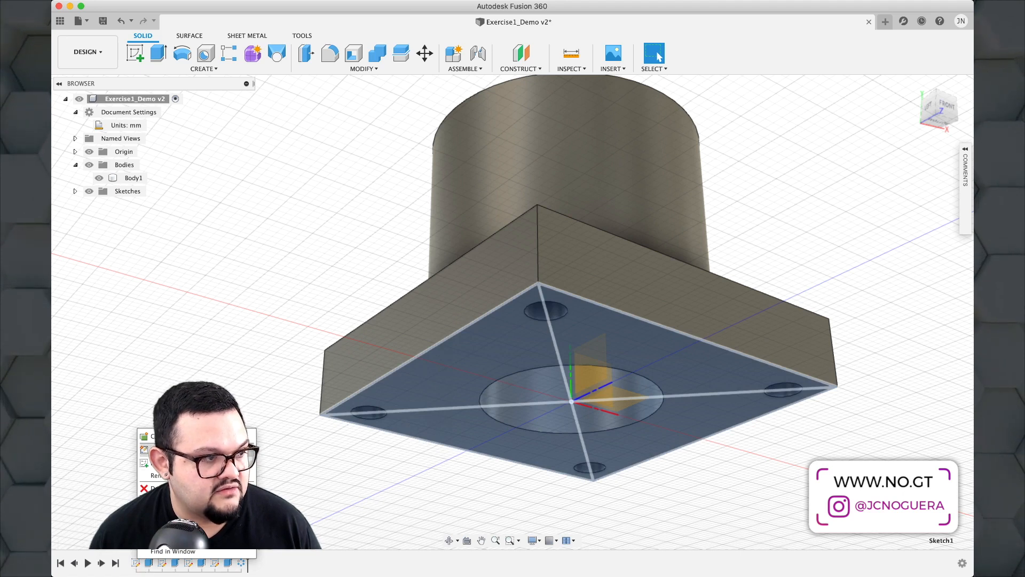
{"action": "left_click", "coordinate": [140, 568]}
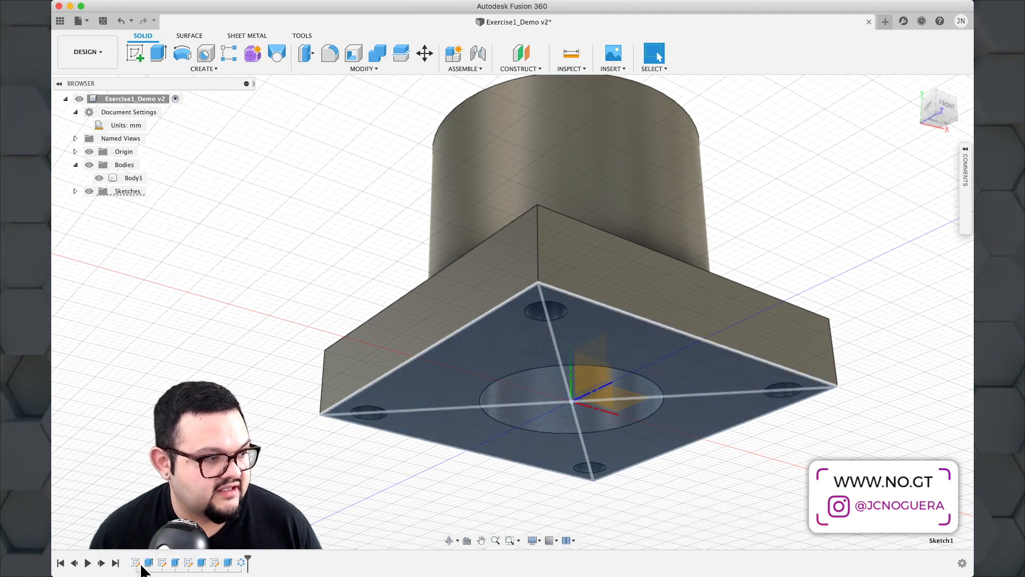
{"action": "double_click", "coordinate": [138, 565]}
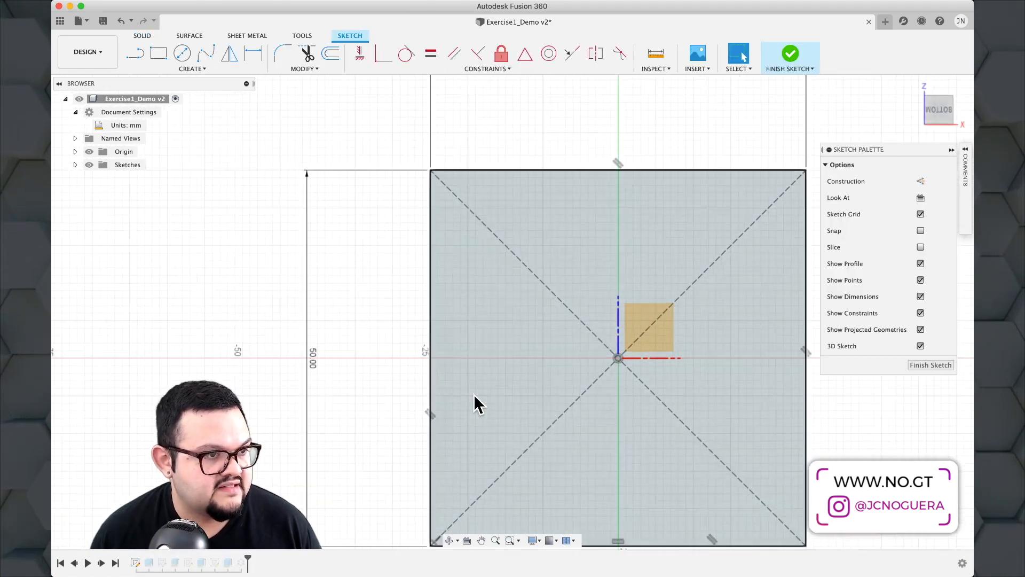
{"action": "scroll", "coordinate": [475, 395], "scroll_direction": "down", "scroll_amount": 1}
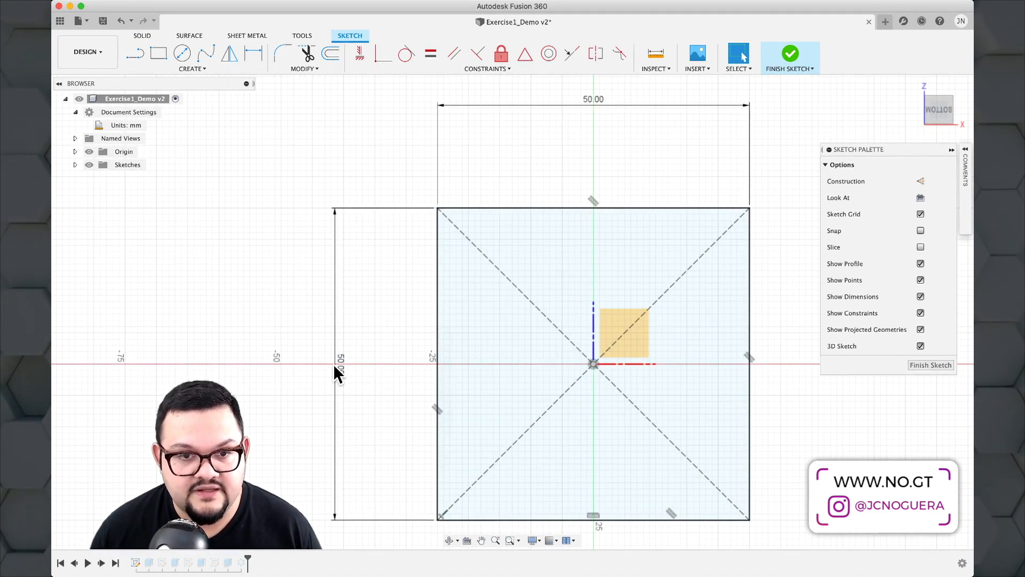
{"action": "double_click", "coordinate": [337, 364]}
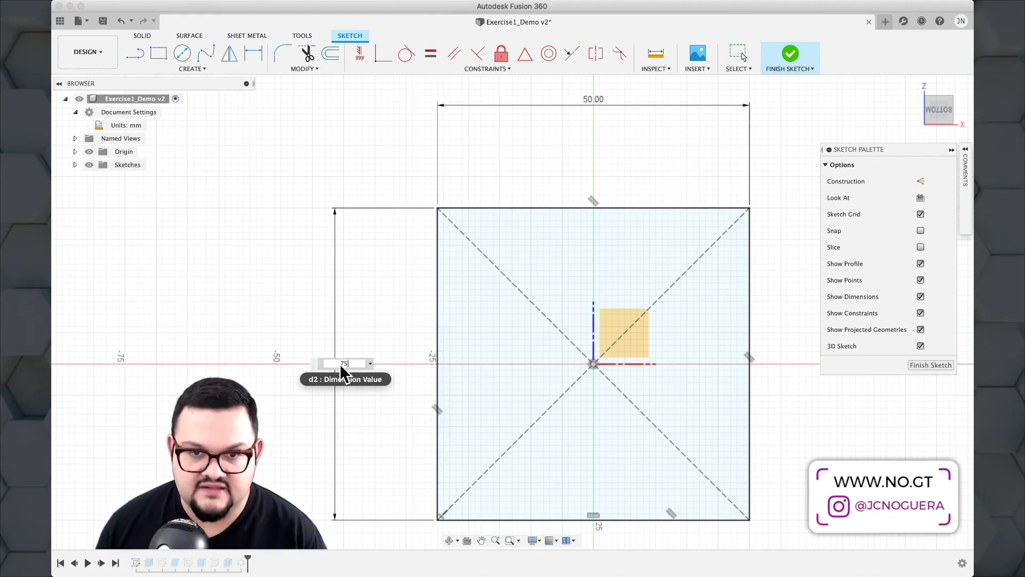
{"action": "type", "text": "75"}
{"action": "key", "text": "Return"}
{"action": "scroll", "coordinate": [564, 185], "scroll_direction": "down", "scroll_amount": 3}
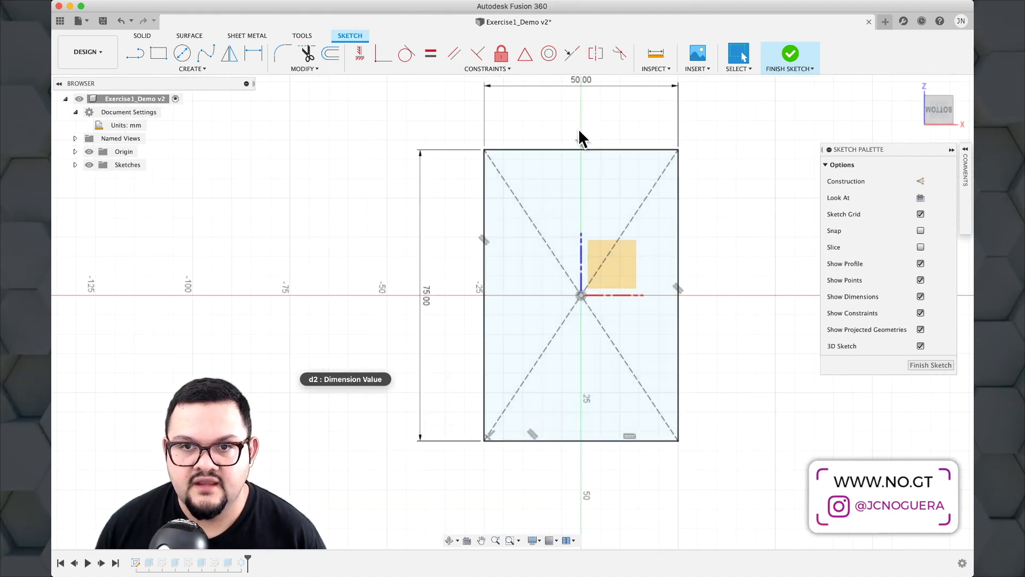
Set the base sketch's horizontal dimension to 75 mm and finish the sketch.
{"action": "double_click", "coordinate": [587, 82]}
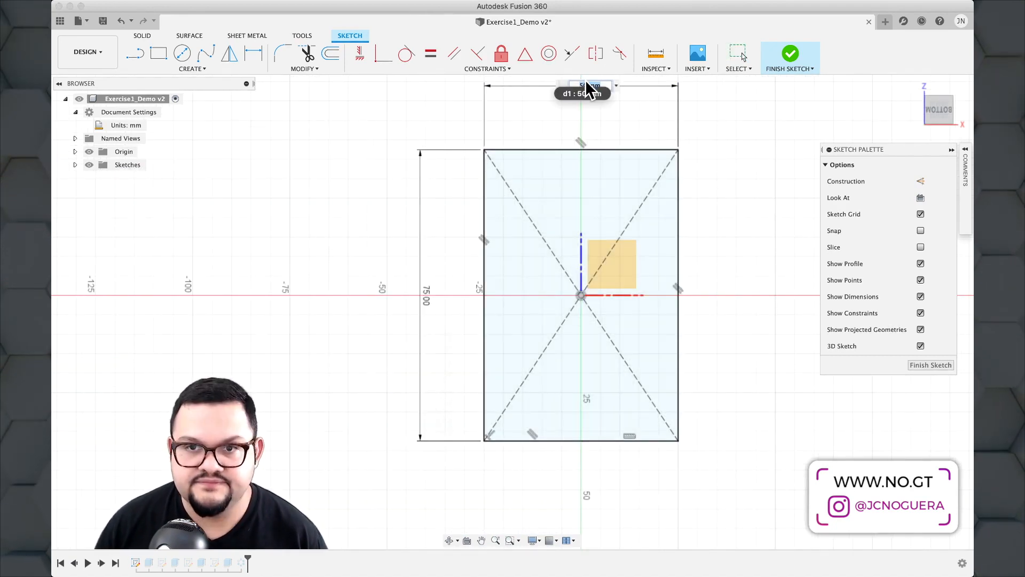
{"action": "type", "text": "75"}
{"action": "key", "text": "Return"}
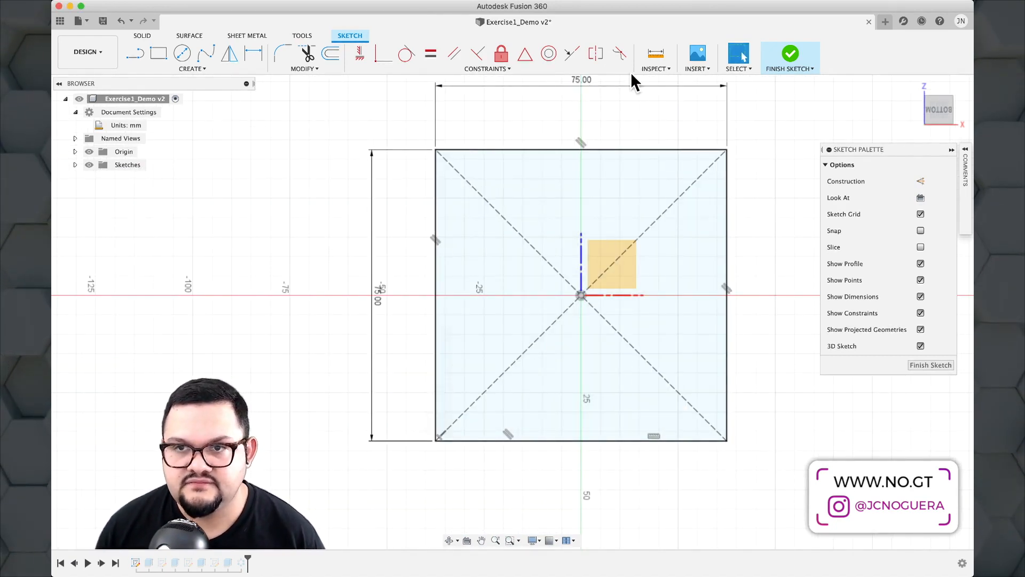
{"action": "left_click", "coordinate": [791, 54]}
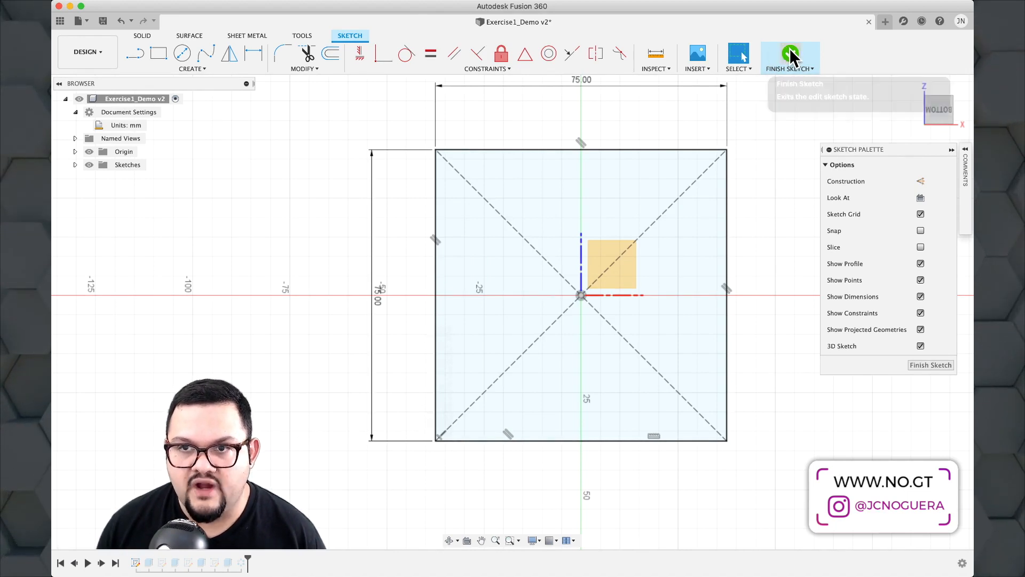
Examine the enlarged base plate from below and above, including its corner holes and an upper edge's length.
{"action": "scroll", "coordinate": [689, 209], "scroll_direction": "down", "scroll_amount": 2}
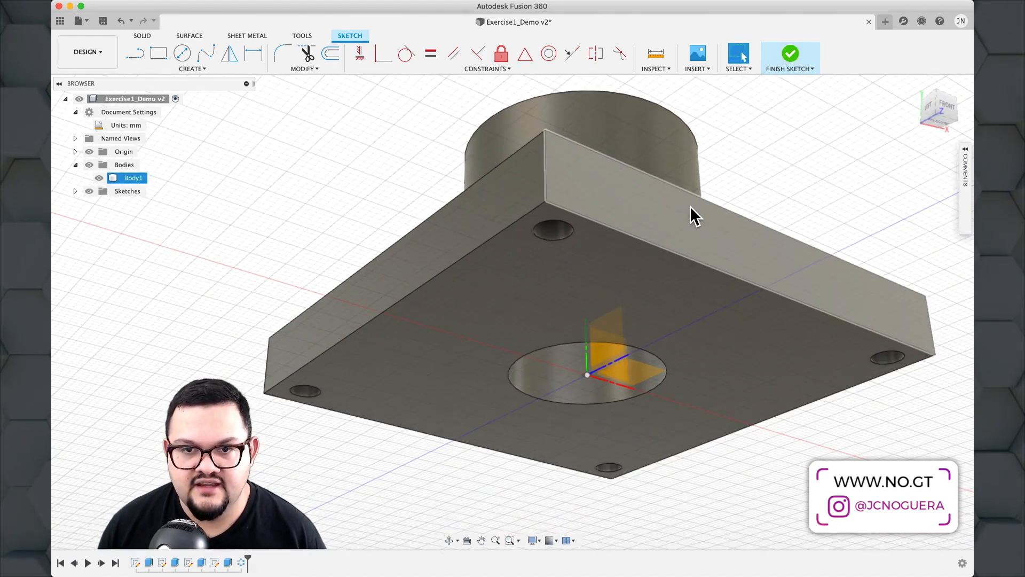
{"action": "scroll", "coordinate": [690, 206], "scroll_direction": "up", "scroll_amount": 5}
{"action": "scroll", "coordinate": [691, 201], "scroll_direction": "down", "scroll_amount": 5}
{"action": "mouse_move", "coordinate": [741, 175]}
{"action": "middle_mouse_down", "text": "shift"}
{"action": "mouse_move", "coordinate": [742, 190]}
{"action": "mouse_move", "coordinate": [664, 251]}
{"action": "mouse_move", "coordinate": [664, 236]}
{"action": "mouse_move", "coordinate": [690, 246]}
{"action": "middle_mouse_up", "text": "shift"}
{"action": "left_click", "coordinate": [692, 249]}
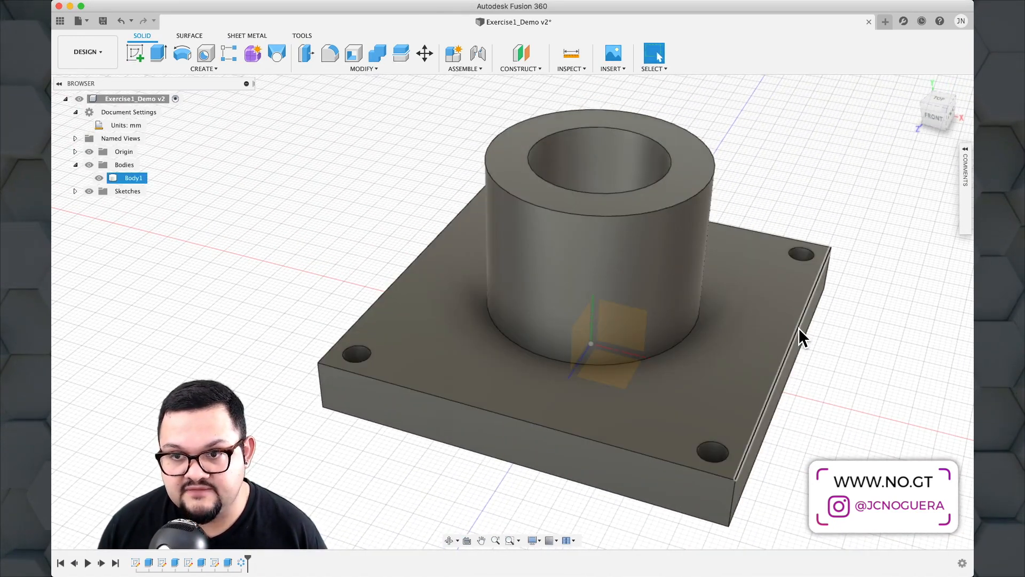
{"action": "left_click", "coordinate": [798, 328]}
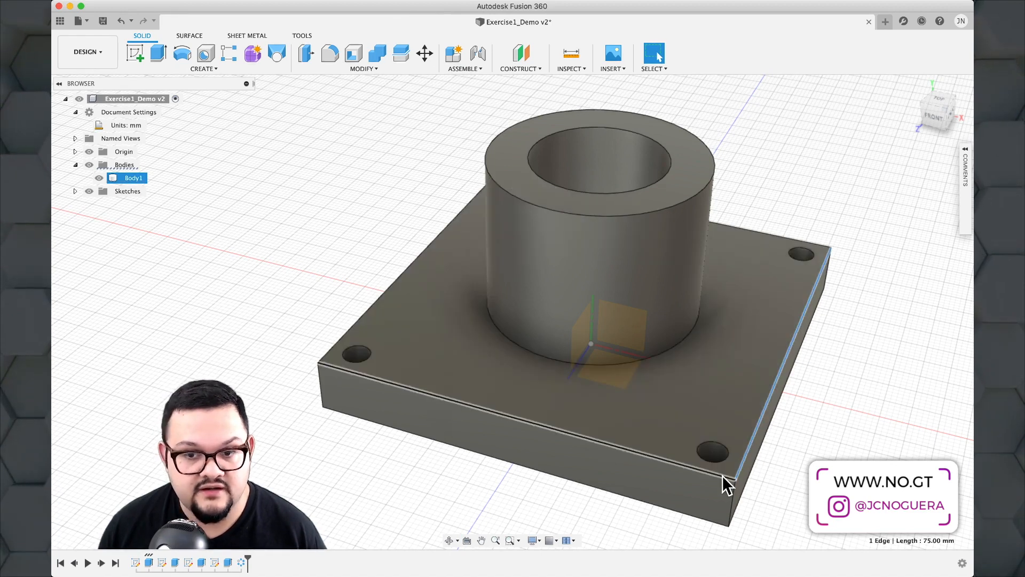
{"action": "left_click", "coordinate": [722, 474]}
{"action": "left_click", "coordinate": [809, 470]}
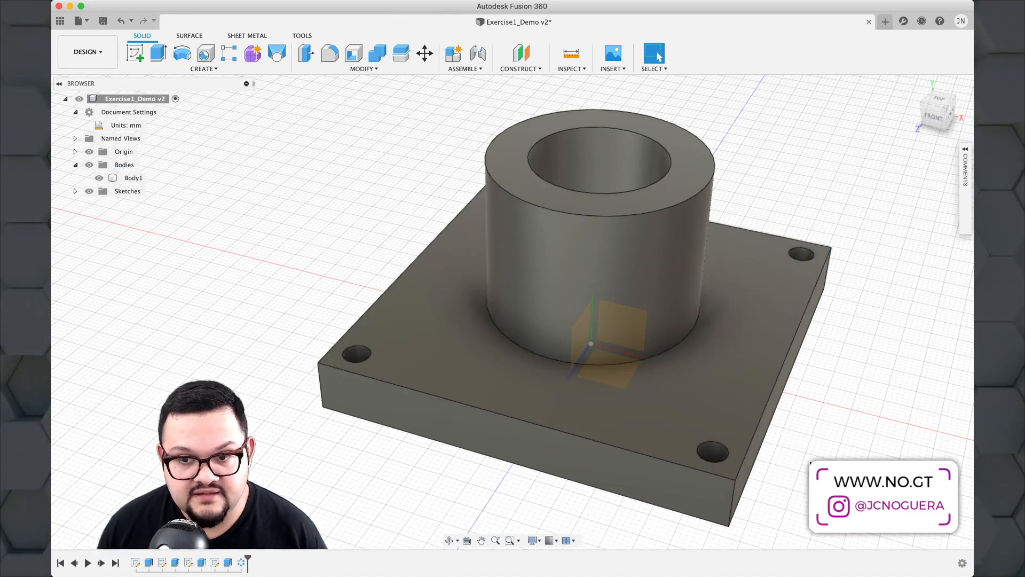
{"action": "middle_click_drag", "start_coordinate": [806, 454], "coordinate": [668, 459], "text": "shift"}
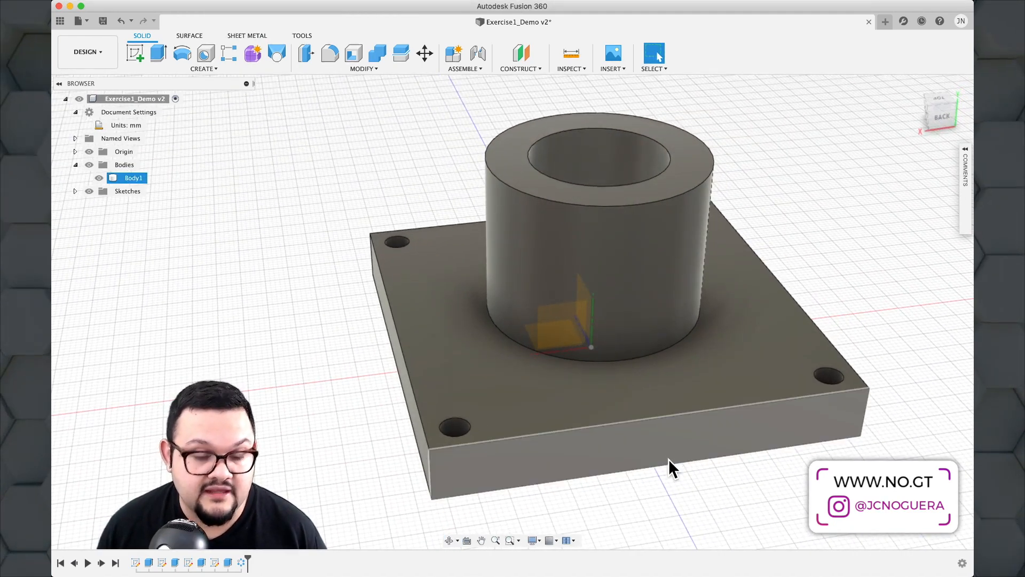
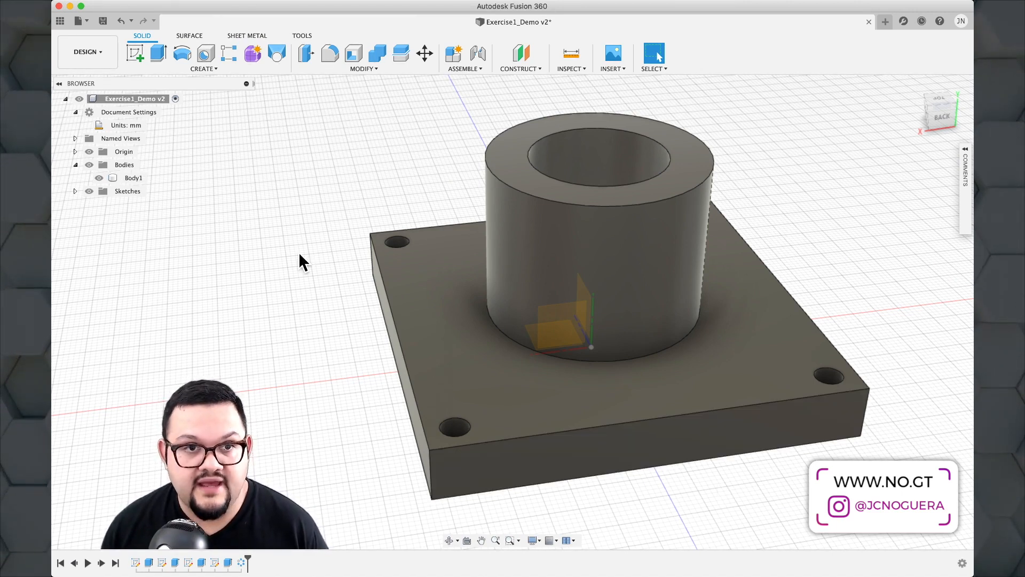
Undo the base sketch's dimension changes and the plate's thickness change.
{"action": "key", "text": "super+z"}
{"action": "key", "text": "super+z"}
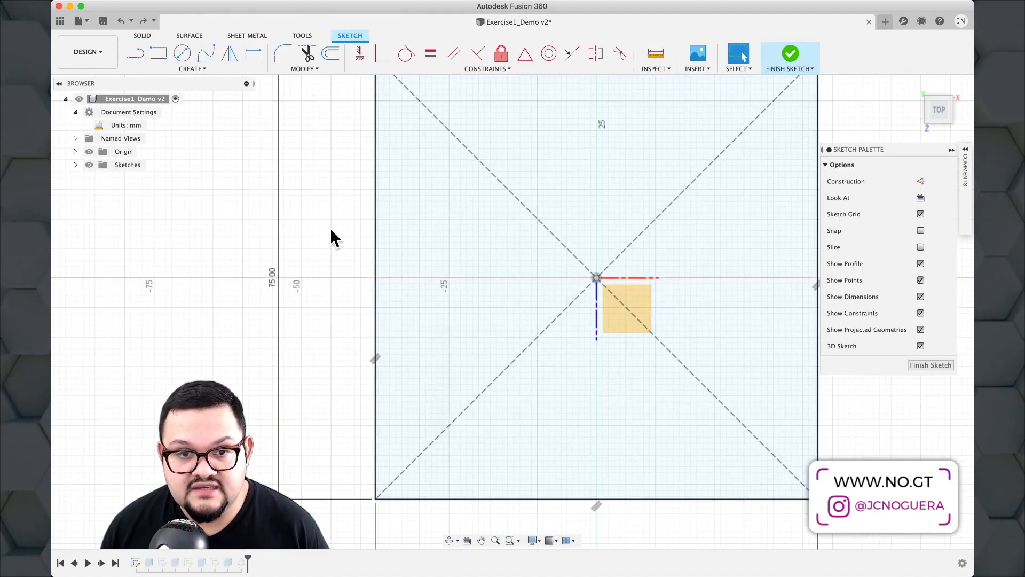
{"action": "key", "text": "super+z"}
{"action": "key", "text": "super+z"}
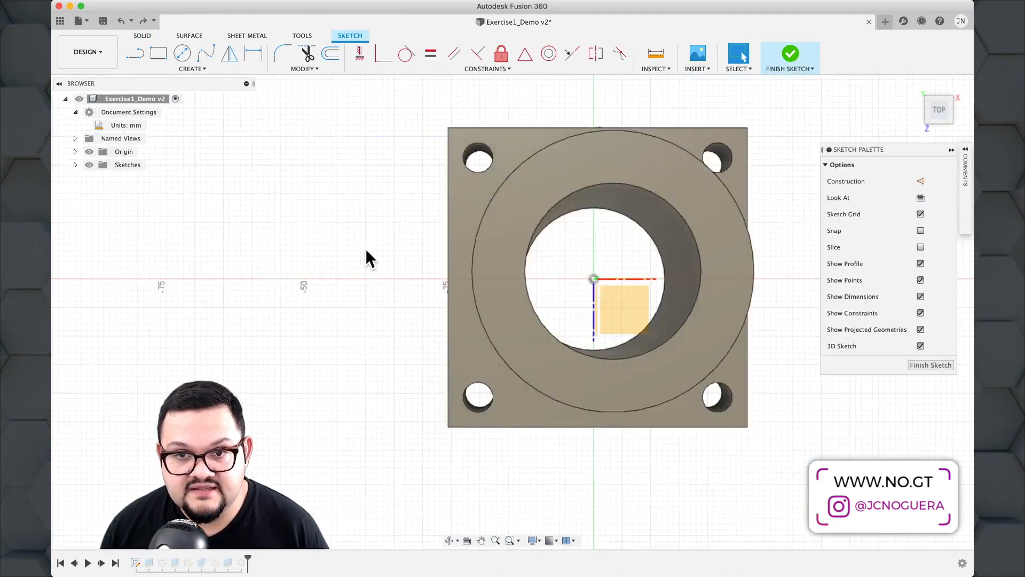
{"action": "key", "text": "super+z"}
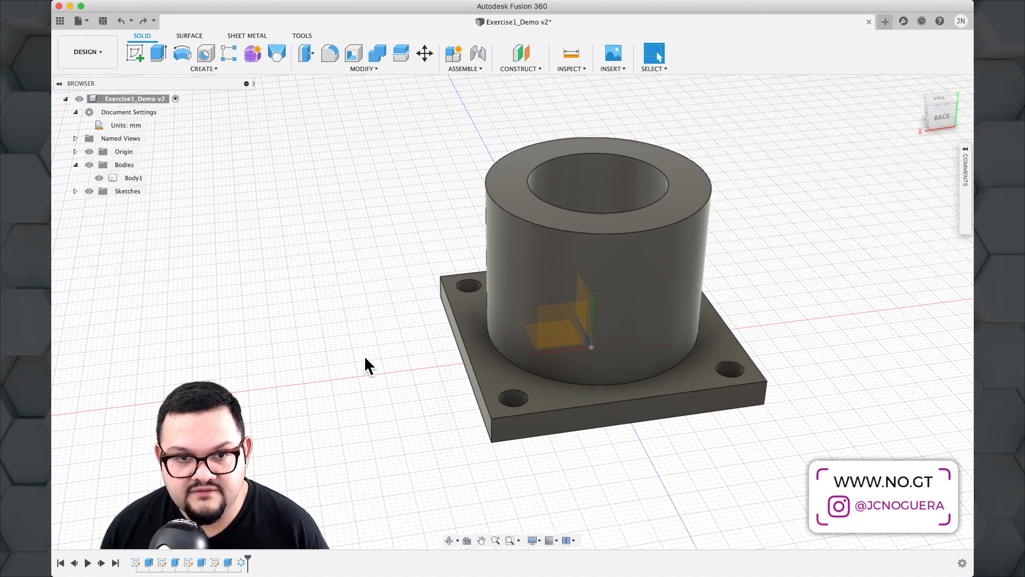
Start a Fillet on the flanged part, ready for selecting the base plate's edges.
{"action": "middle_click_drag", "start_coordinate": [365, 358], "coordinate": [347, 316], "text": "shift"}
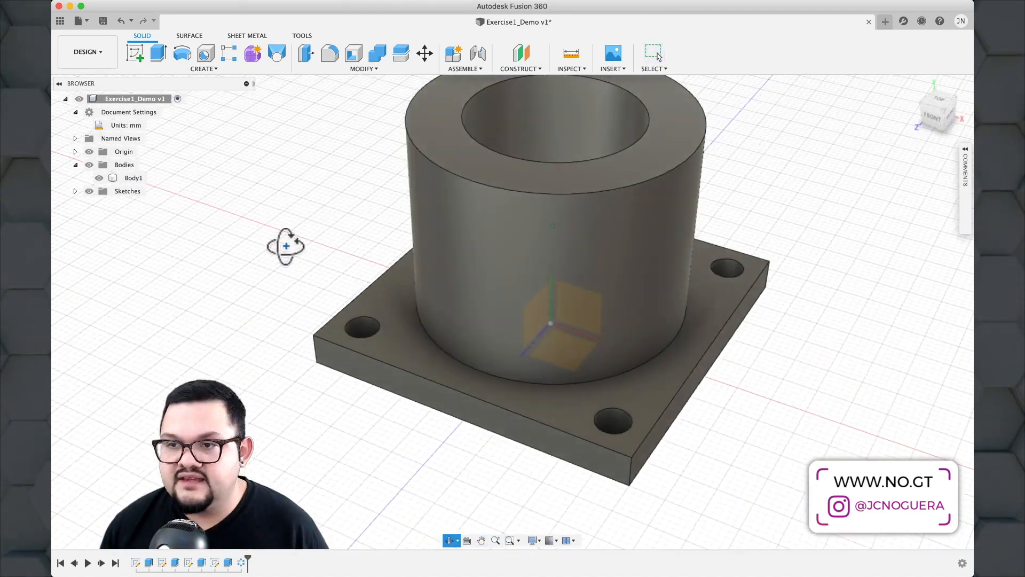
{"action": "middle_click_drag", "start_coordinate": [286, 246], "coordinate": [280, 251], "text": "shift"}
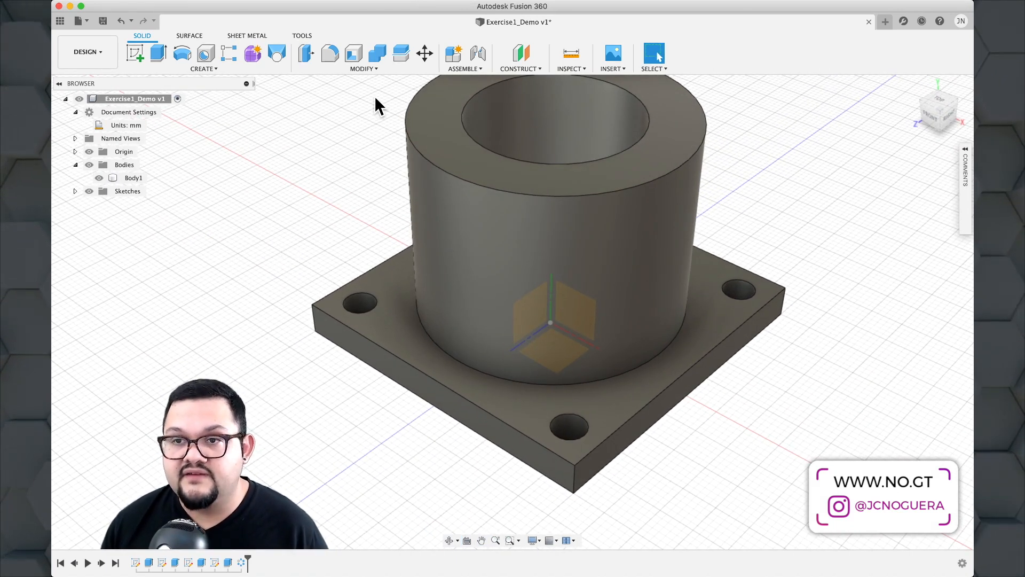
{"action": "left_click", "coordinate": [373, 69]}
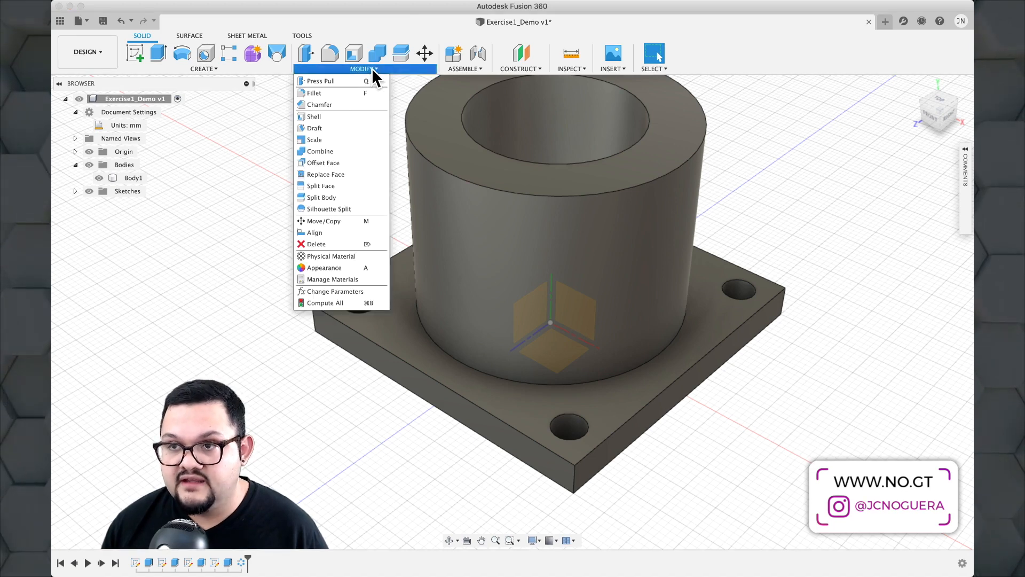
{"action": "left_click", "coordinate": [345, 94]}
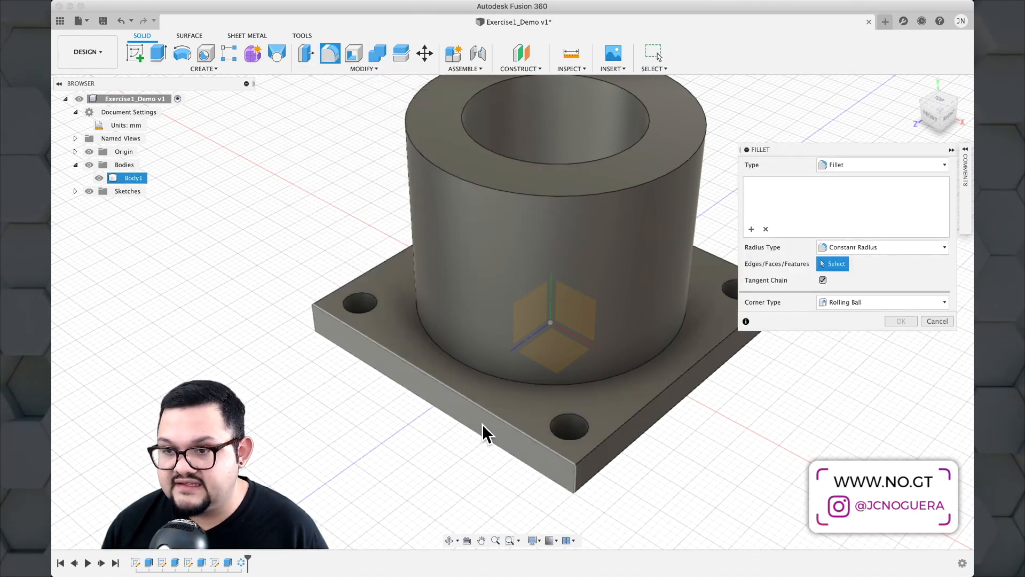
Fillet the base plate's four vertical corner edges and the circular edge where the cylinder meets the plate with a 2.5 mm radius.
{"action": "left_click", "coordinate": [575, 475]}
{"action": "middle_click_drag", "start_coordinate": [344, 451], "coordinate": [556, 488], "text": "shift"}
{"action": "left_click", "coordinate": [544, 475]}
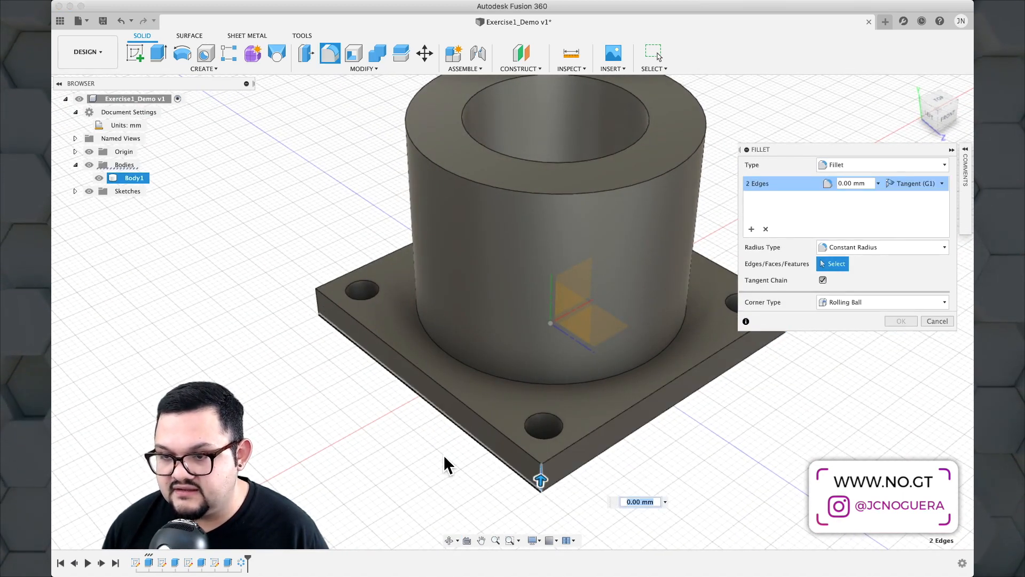
{"action": "middle_click_drag", "start_coordinate": [444, 457], "coordinate": [513, 464], "text": "shift"}
{"action": "left_click", "coordinate": [577, 483]}
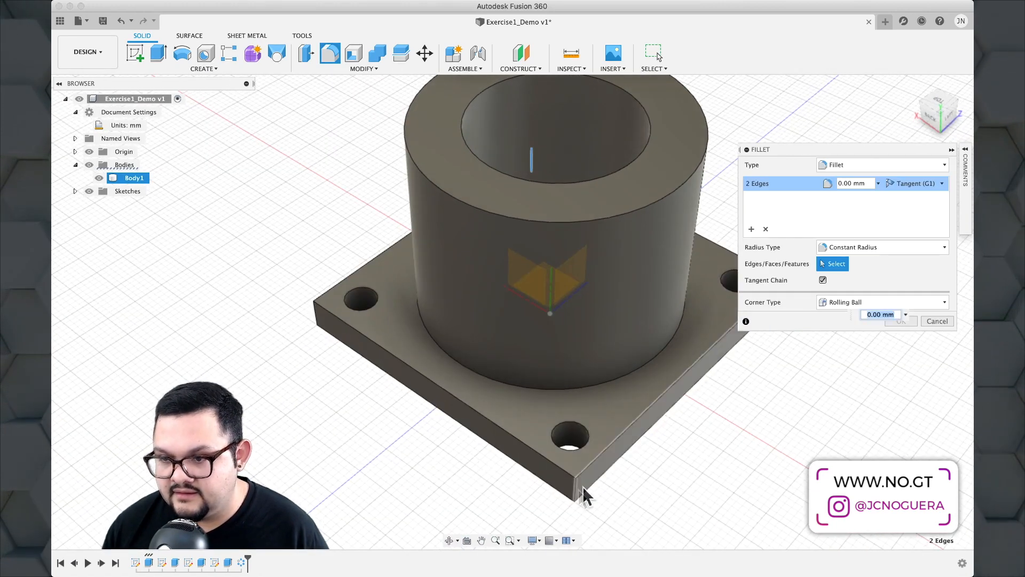
{"action": "middle_click_drag", "start_coordinate": [380, 465], "coordinate": [571, 384], "text": "shift"}
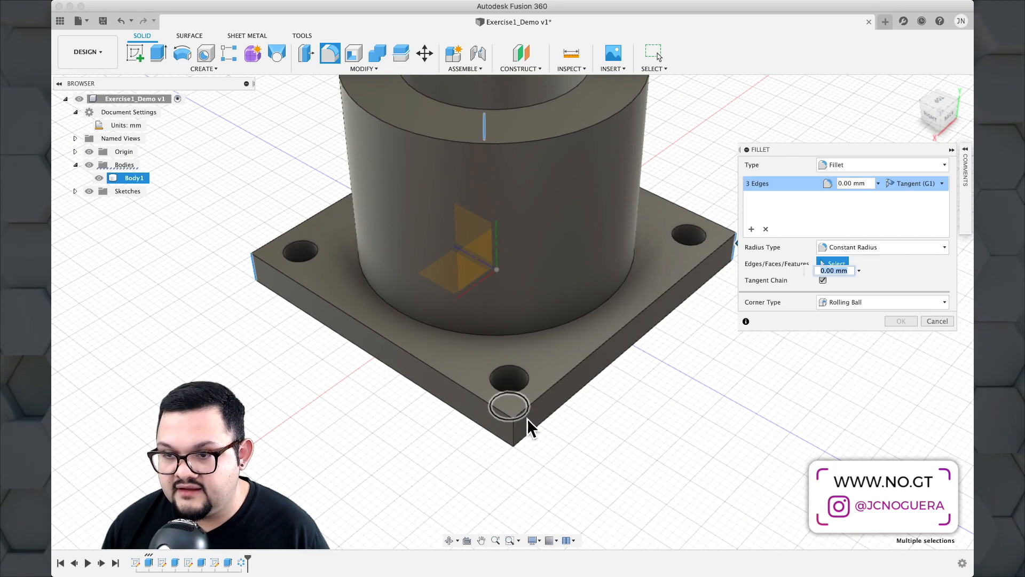
{"action": "left_click", "coordinate": [516, 429]}
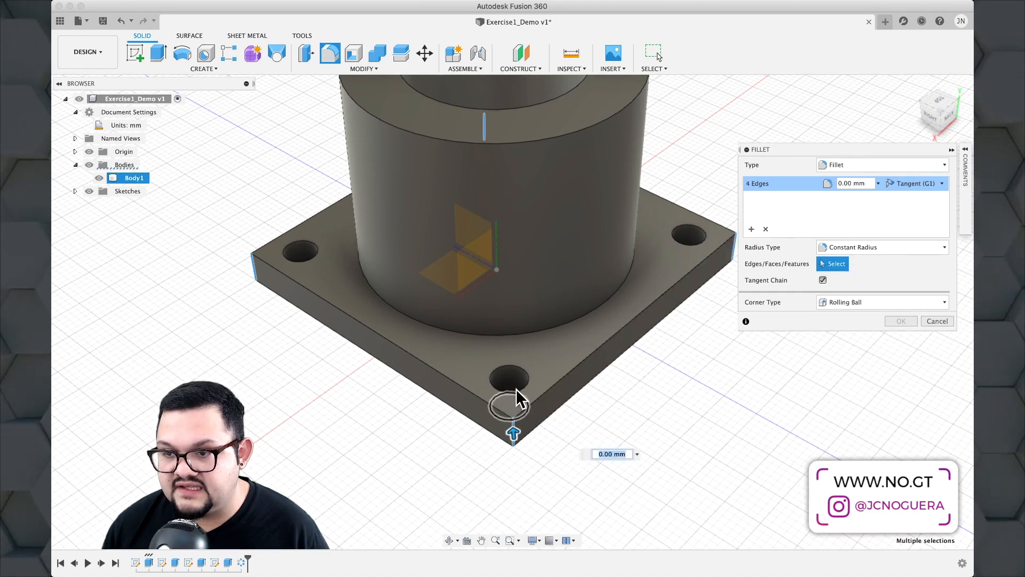
{"action": "left_click", "coordinate": [515, 334]}
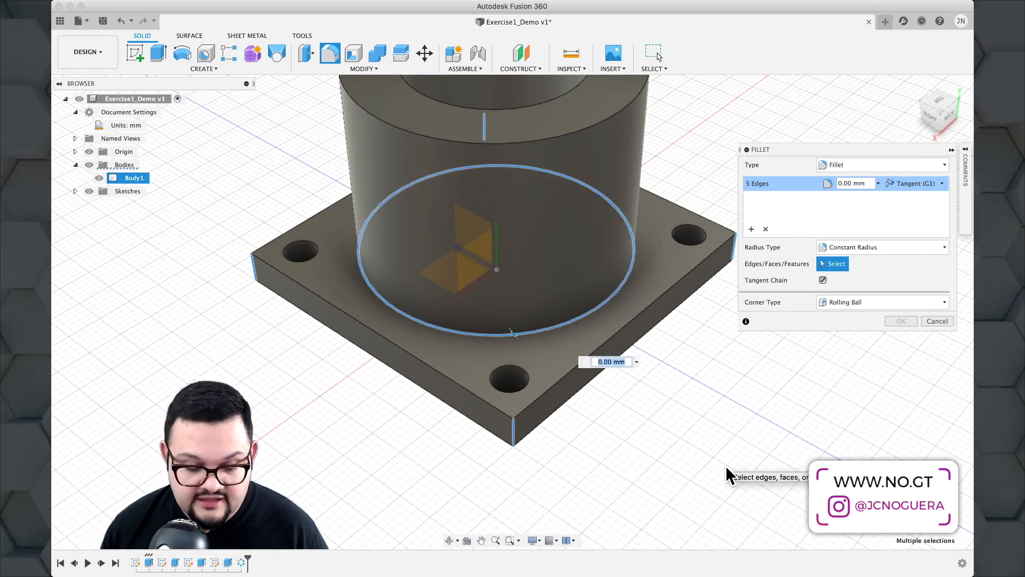
{"action": "type", "text": "2.5"}
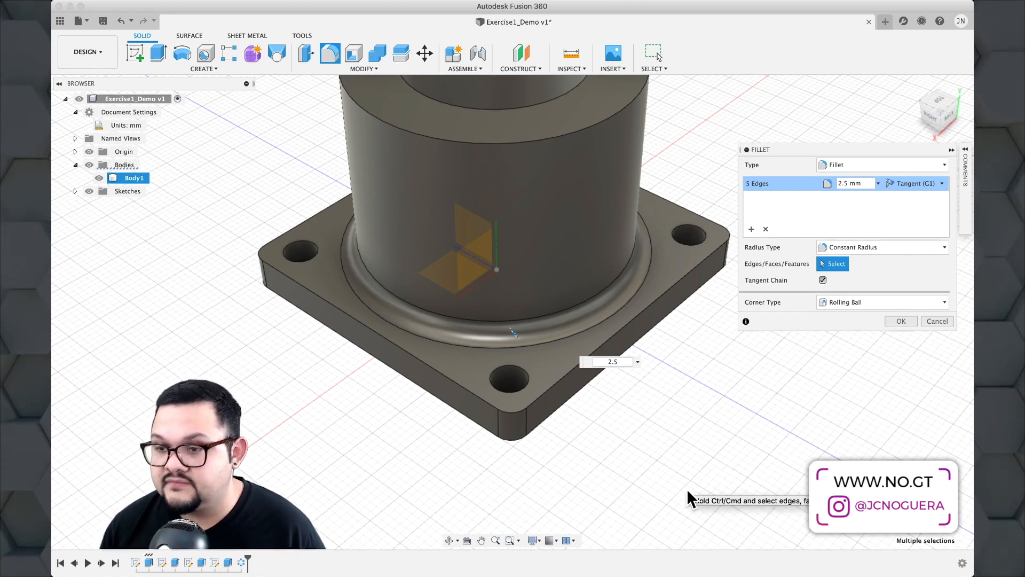
{"action": "middle_click_drag", "start_coordinate": [700, 390], "coordinate": [468, 469], "text": "shift"}
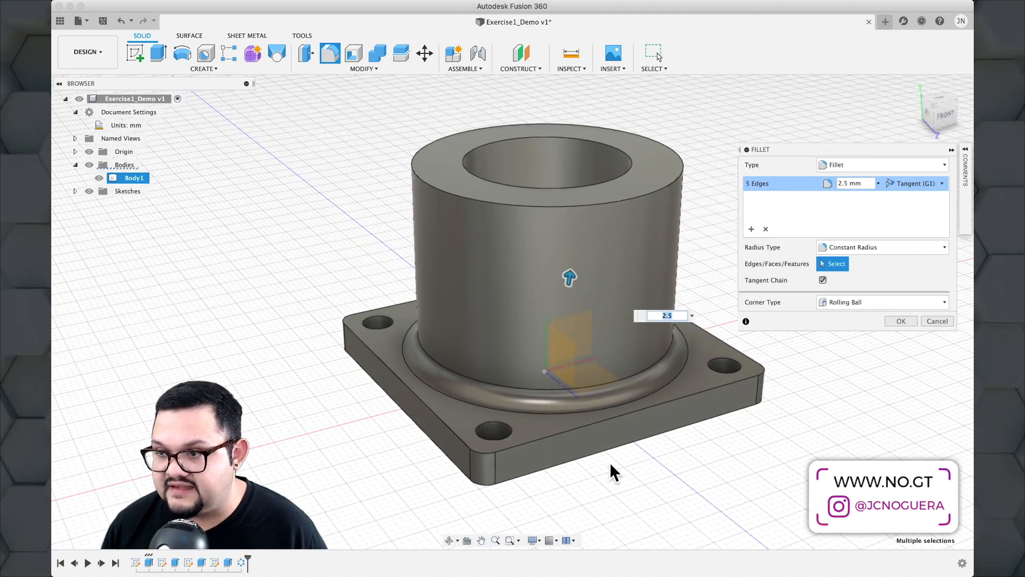
{"action": "left_click", "coordinate": [901, 320]}
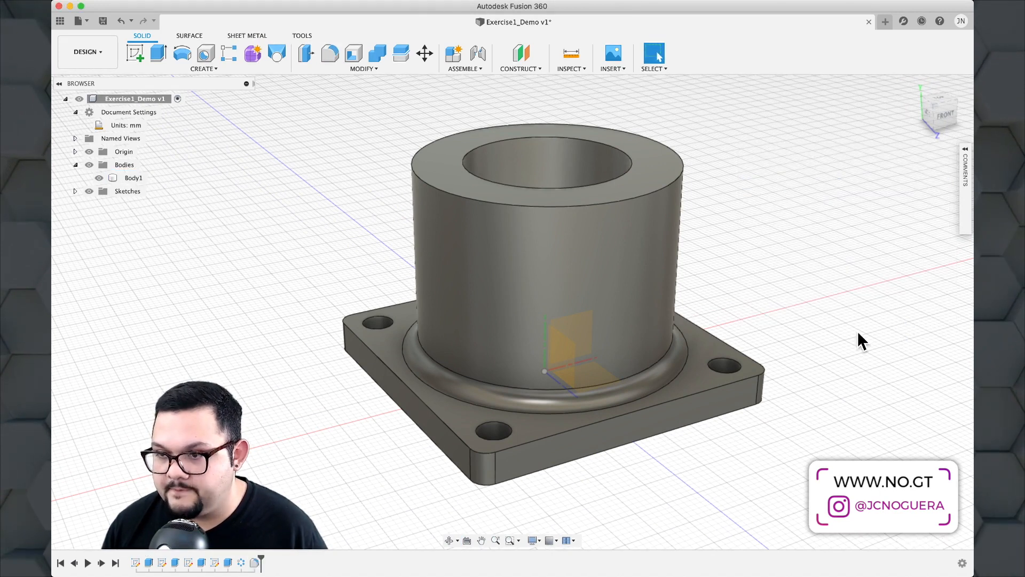
Start a thread feature on the cylindrical faces of the four corner holes in the base plate.
{"action": "middle_click_drag", "start_coordinate": [799, 300], "coordinate": [727, 313], "text": "shift"}
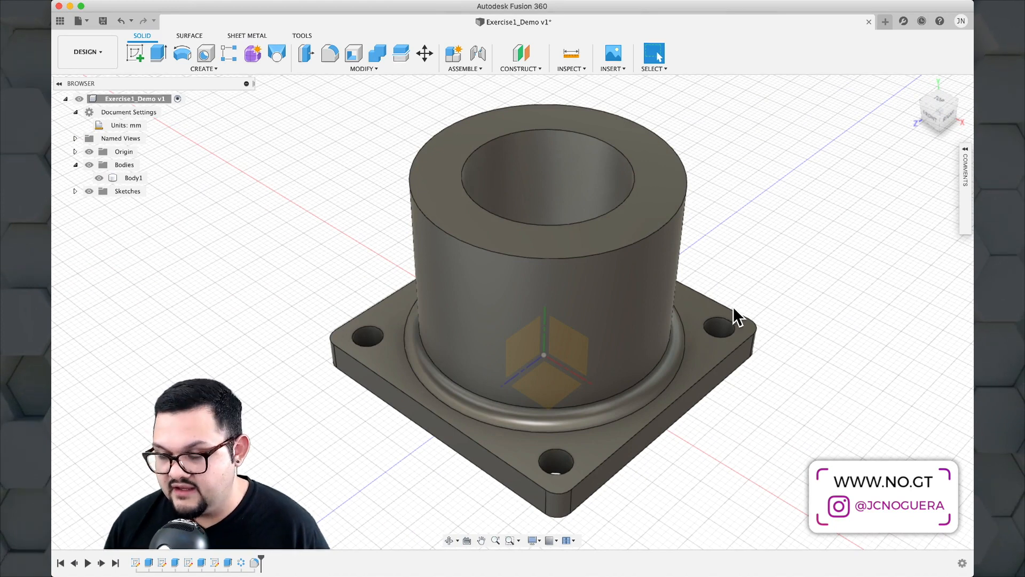
{"action": "middle_click_drag", "start_coordinate": [802, 351], "coordinate": [805, 331], "text": "shift"}
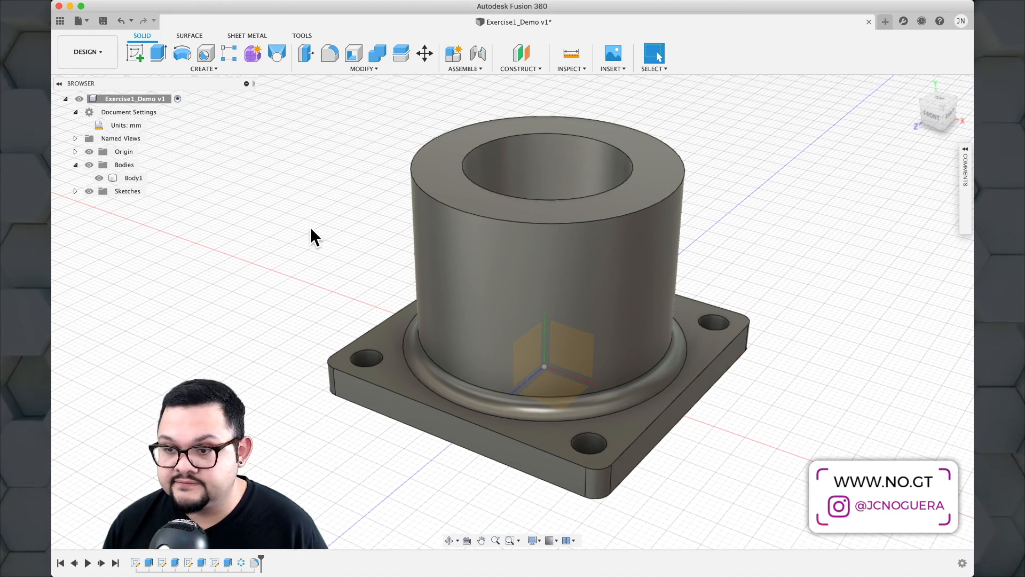
{"action": "middle_click_drag", "start_coordinate": [309, 225], "coordinate": [319, 252], "text": "shift"}
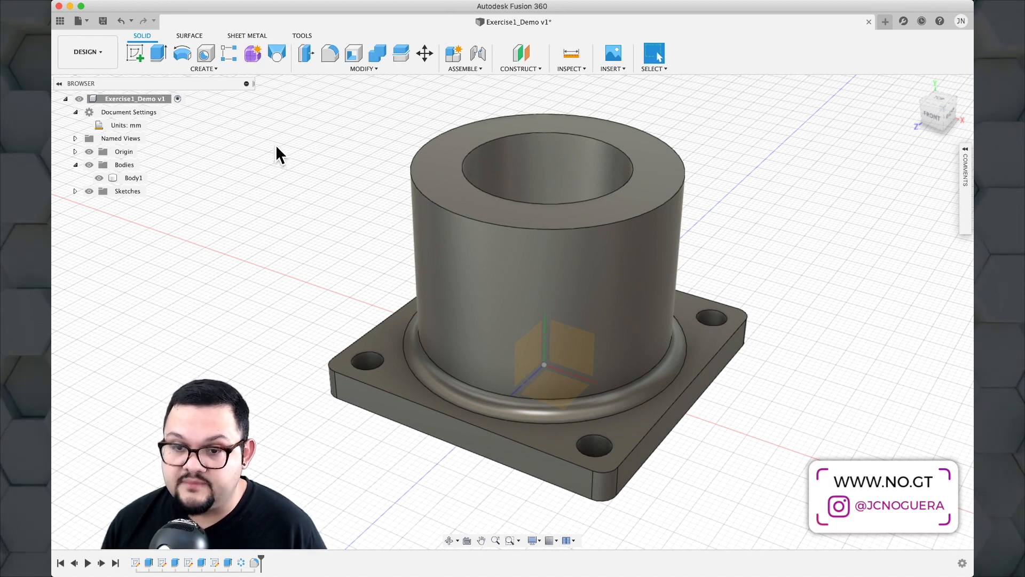
{"action": "left_click", "coordinate": [216, 68]}
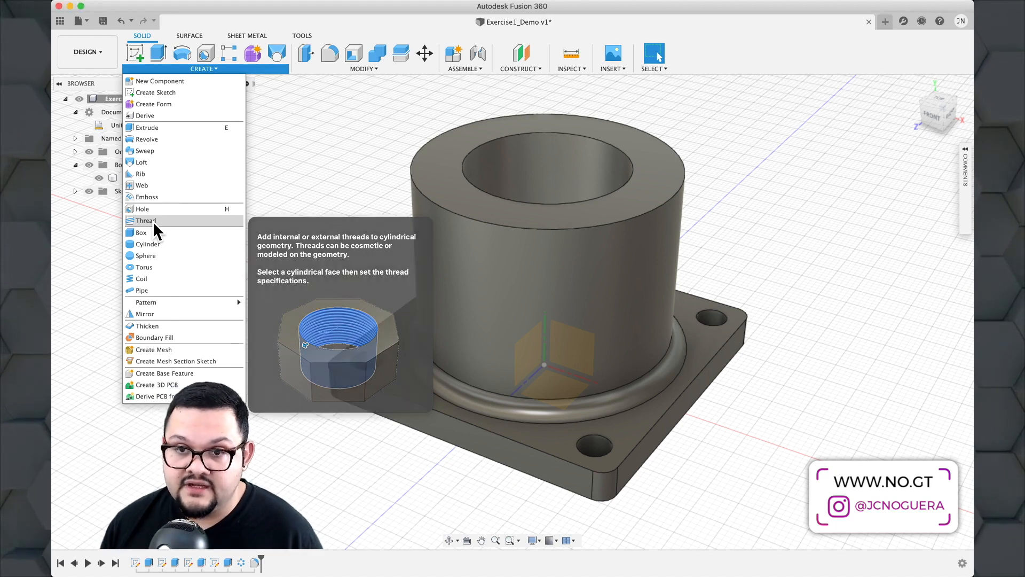
{"action": "left_click", "coordinate": [153, 221]}
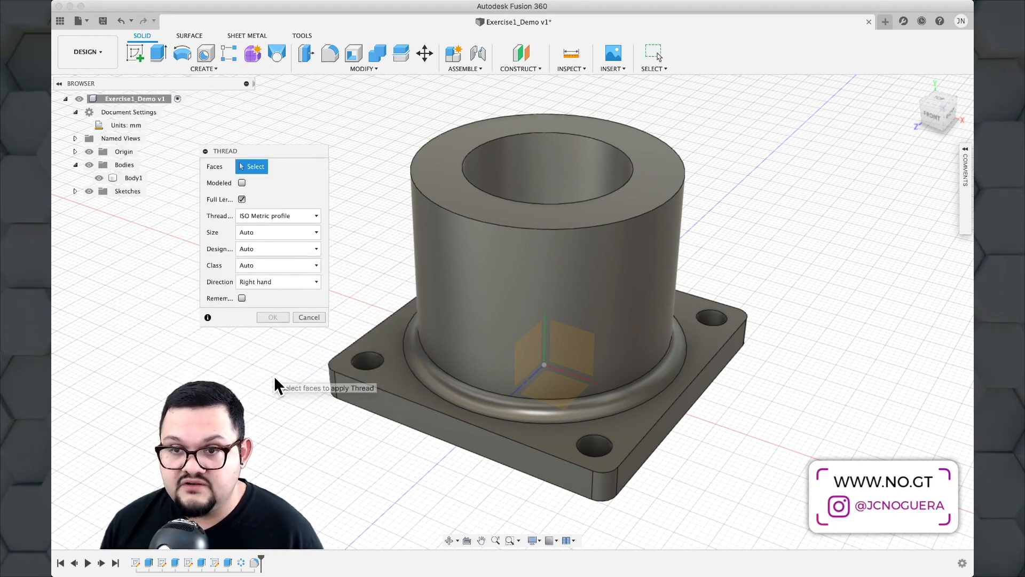
{"action": "left_click", "coordinate": [366, 363]}
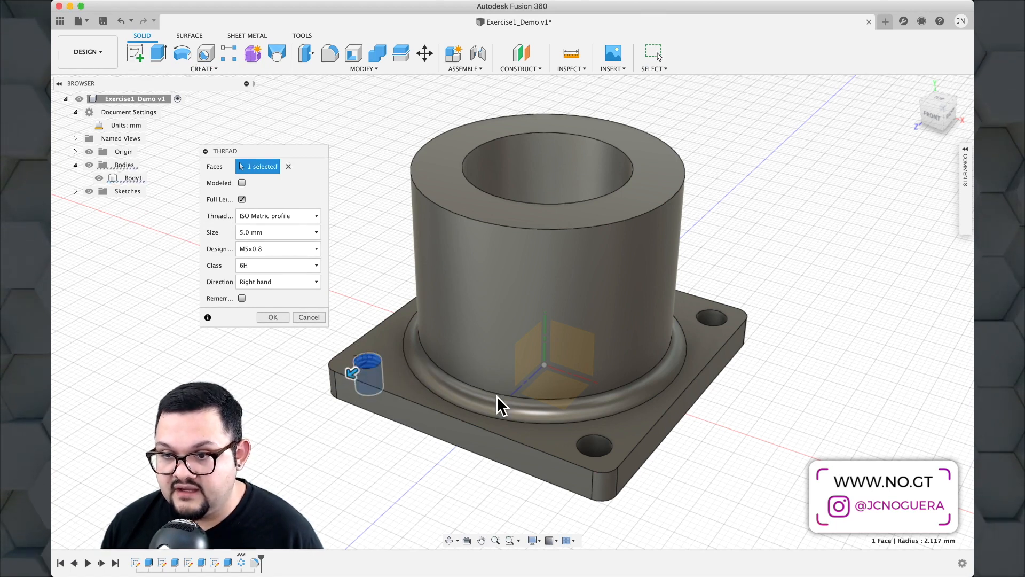
{"action": "left_click", "coordinate": [597, 446]}
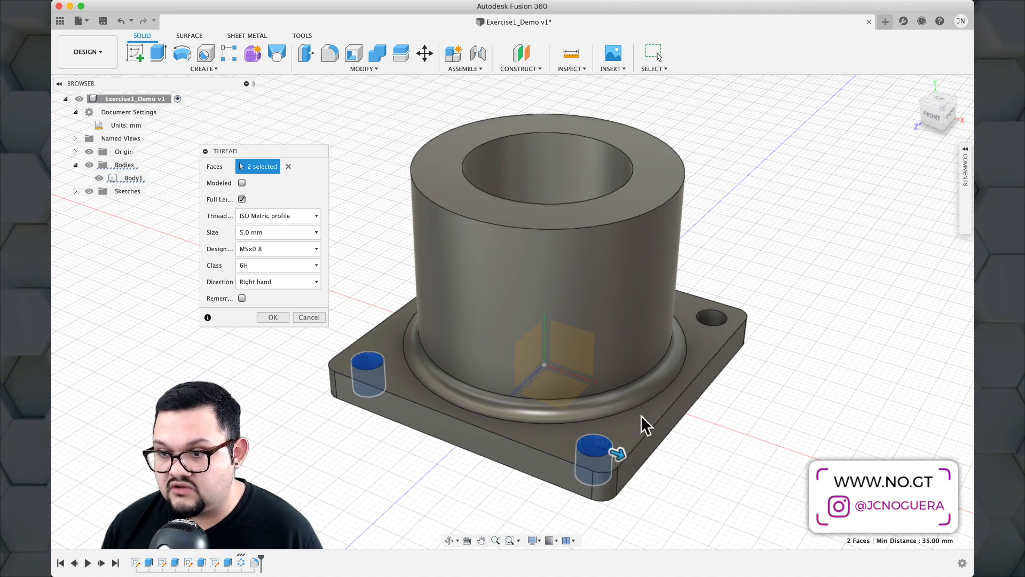
{"action": "left_click", "coordinate": [714, 326]}
{"action": "middle_click_drag", "start_coordinate": [806, 259], "coordinate": [704, 299], "text": "shift"}
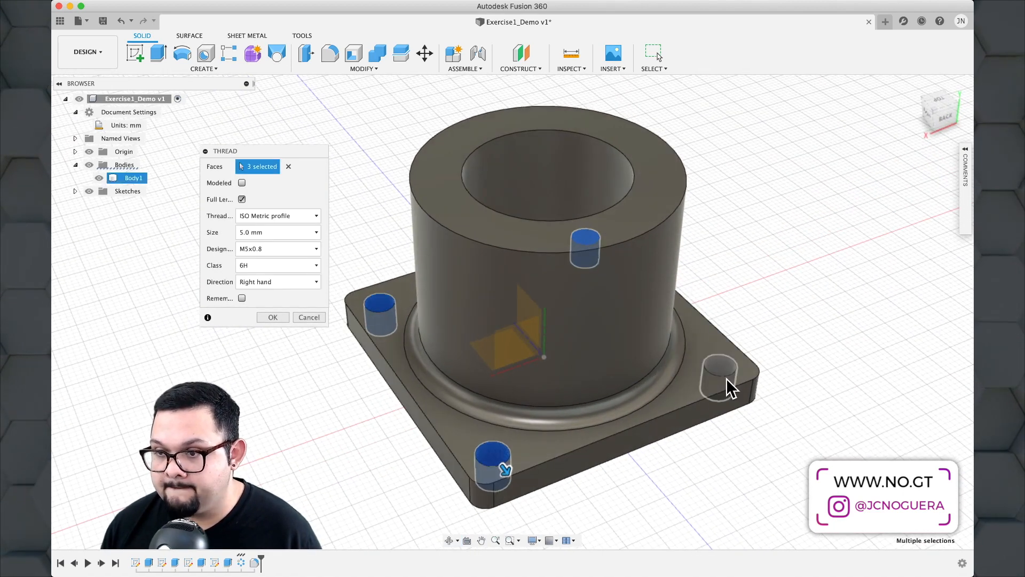
{"action": "left_click", "coordinate": [726, 371]}
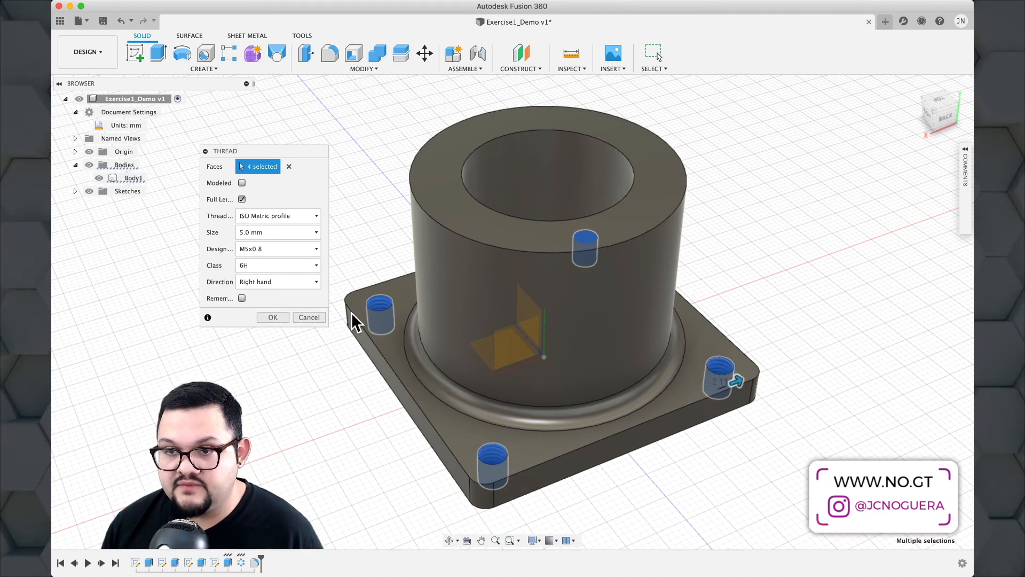
Set the corner hole threads to be modeled as real geometry.
{"action": "scroll", "coordinate": [353, 302], "scroll_direction": "up", "scroll_amount": 6}
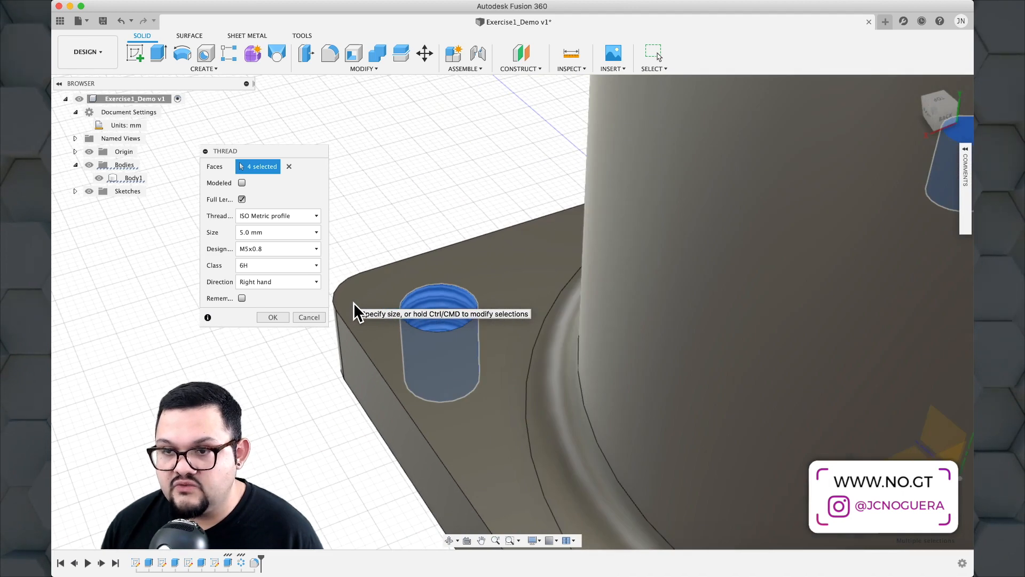
{"action": "scroll", "coordinate": [353, 302], "scroll_direction": "up", "scroll_amount": 1}
{"action": "scroll", "coordinate": [356, 243], "scroll_direction": "up", "scroll_amount": 3}
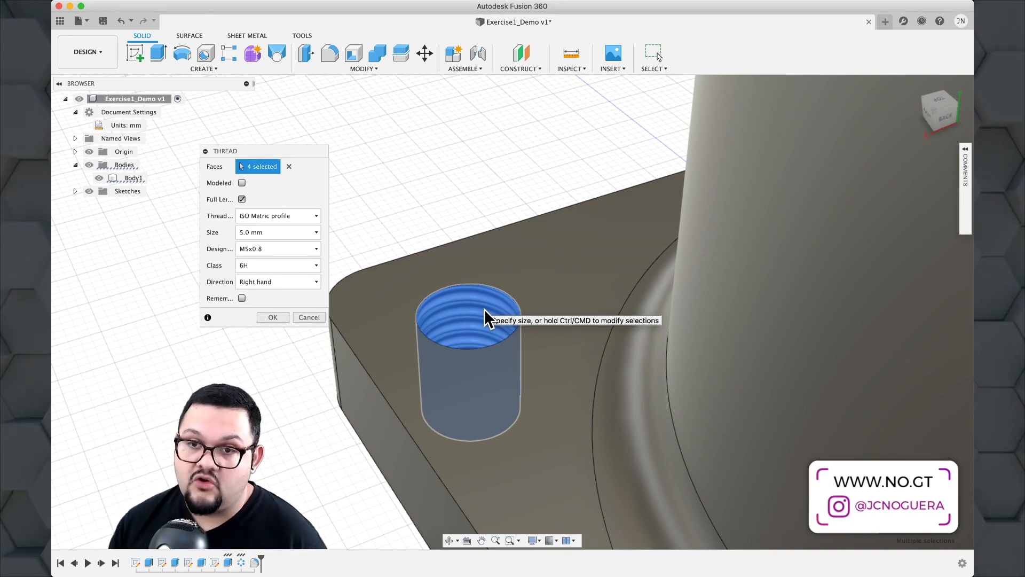
{"action": "left_click", "coordinate": [242, 183]}
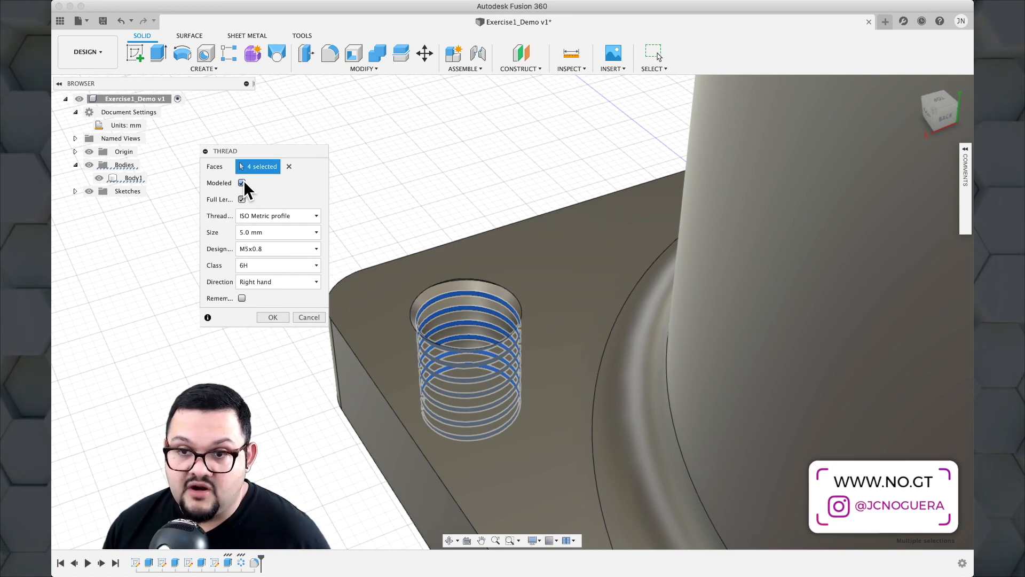
Try the M5x0.5 designation for the threads and return to M5x0.8.
{"action": "left_click", "coordinate": [263, 243]}
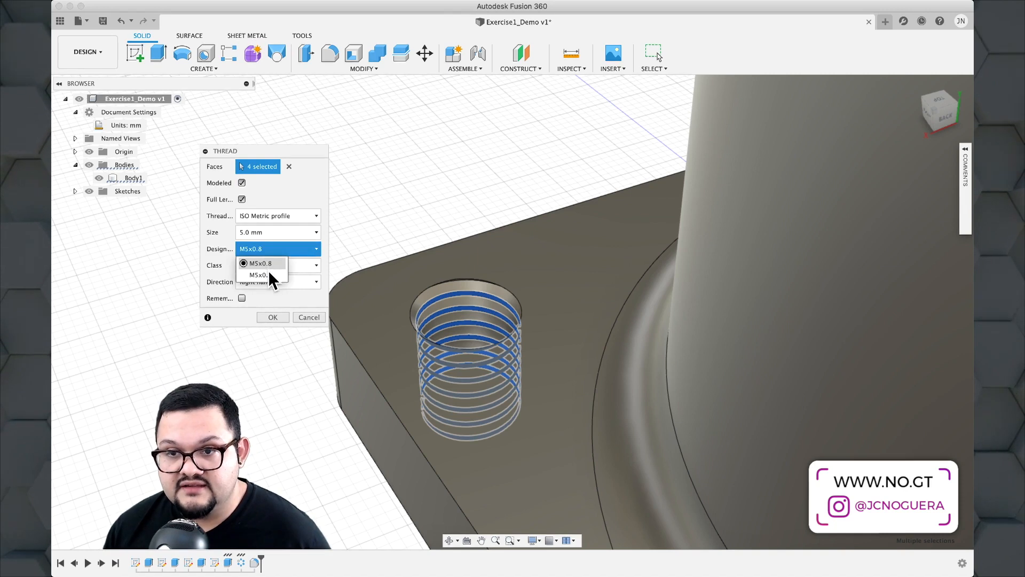
{"action": "left_click", "coordinate": [268, 274]}
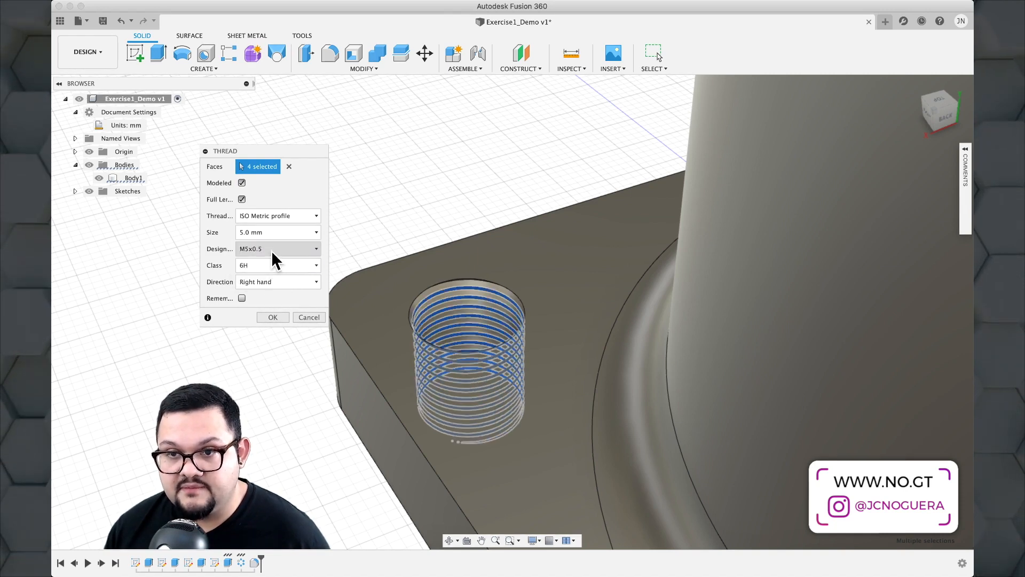
{"action": "left_click", "coordinate": [271, 250]}
{"action": "left_click", "coordinate": [270, 262]}
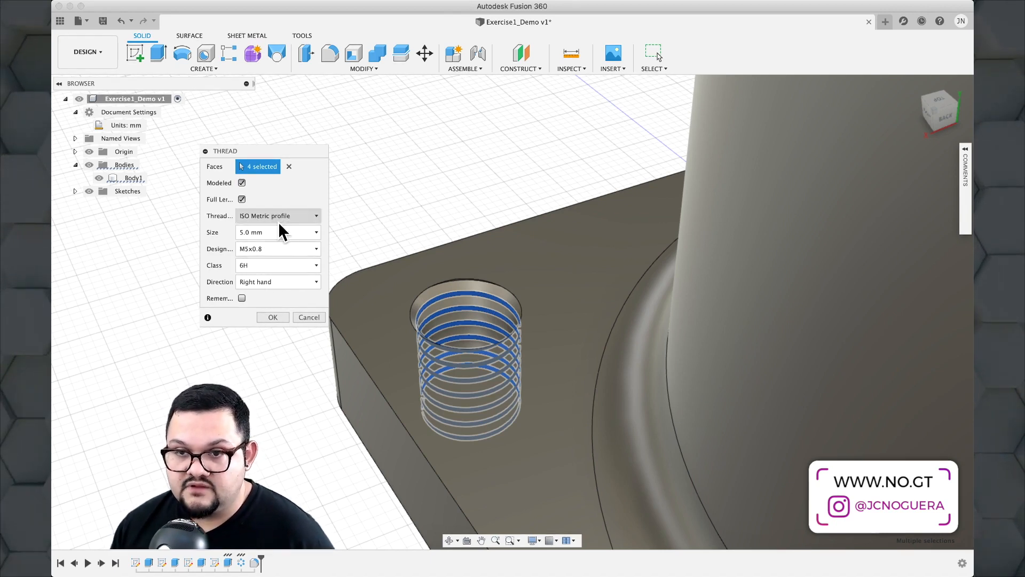
Try thread sizes of 6.0 mm and 10.0 mm, including a look at the 10.0 mm designations, and return to 5.0 mm.
{"action": "left_click", "coordinate": [280, 229]}
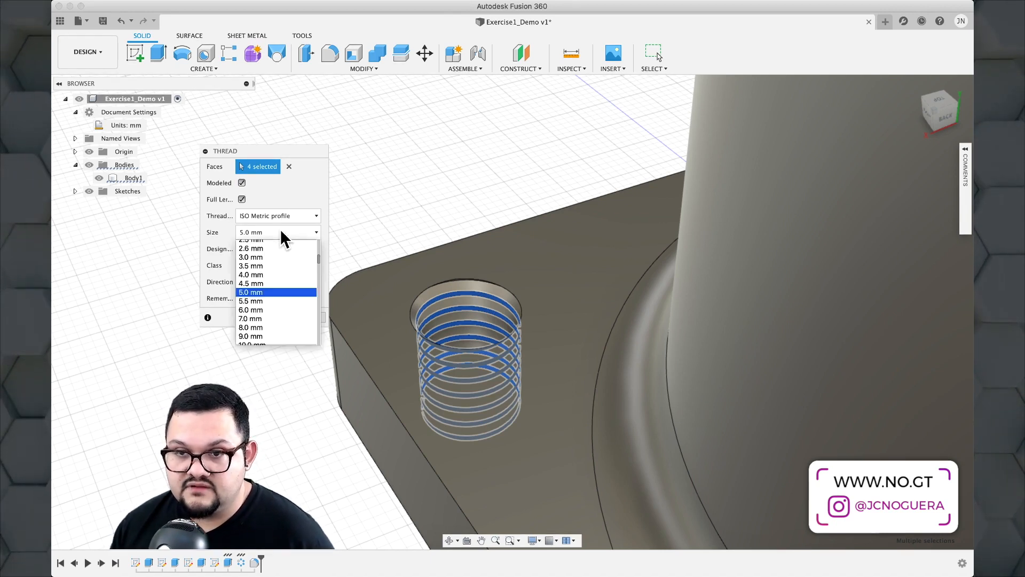
{"action": "left_click", "coordinate": [271, 314]}
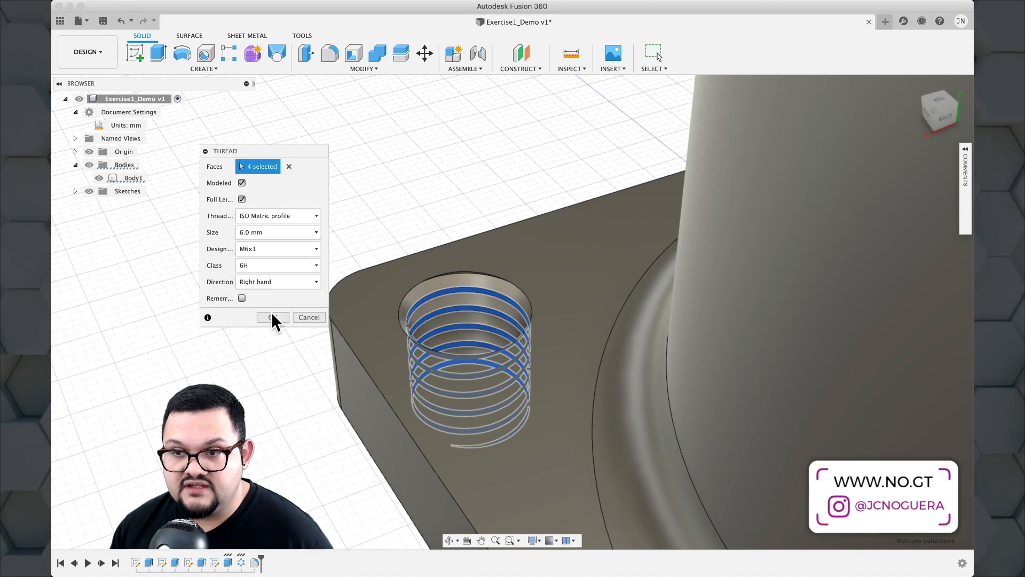
{"action": "left_click", "coordinate": [290, 231]}
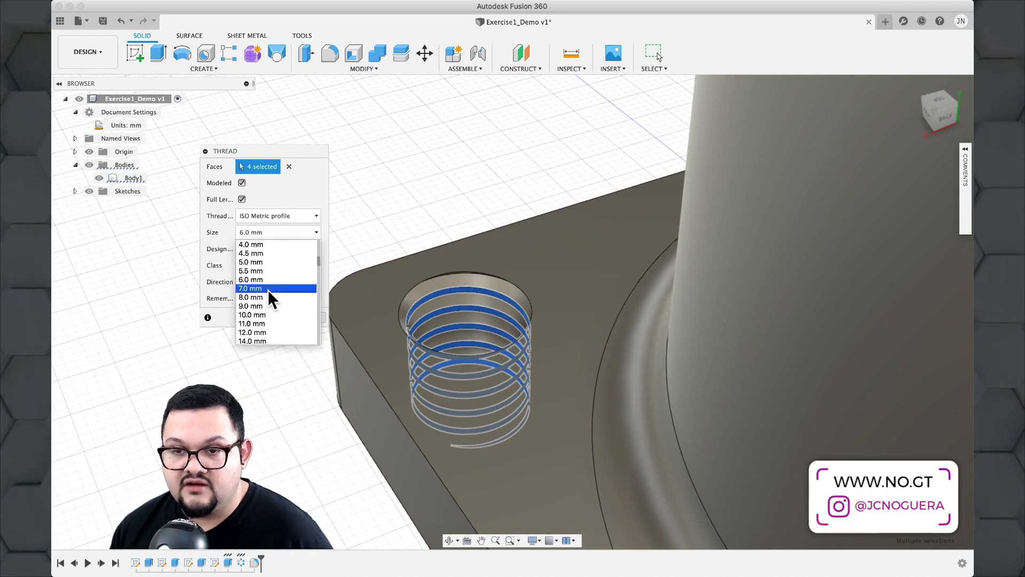
{"action": "left_click", "coordinate": [268, 309]}
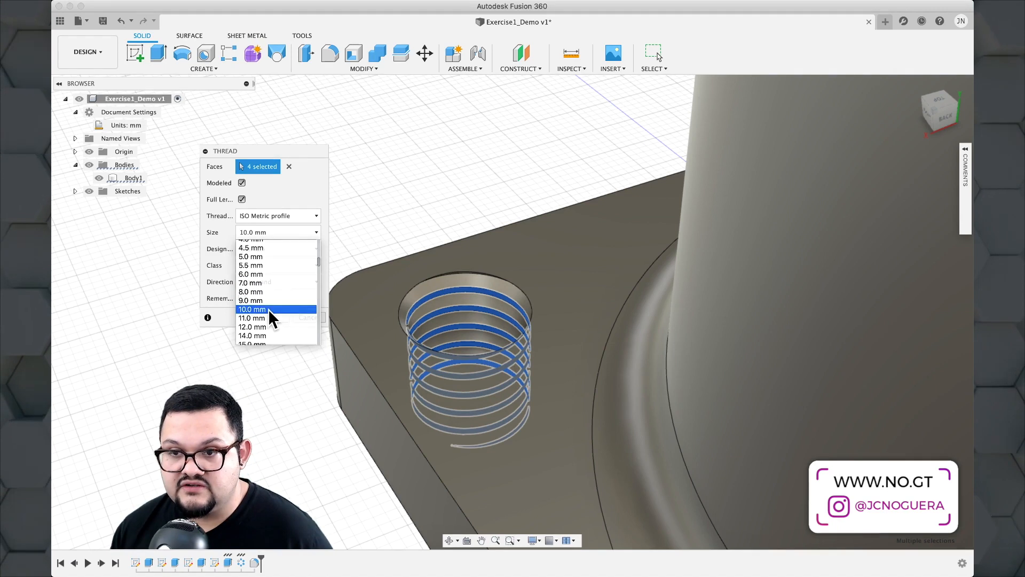
{"action": "left_click", "coordinate": [283, 246]}
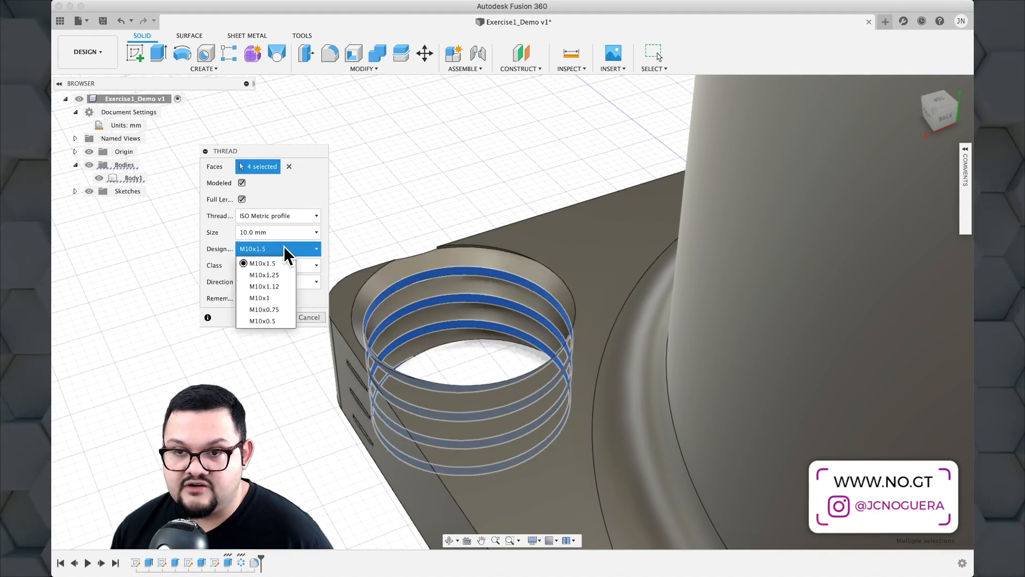
{"action": "left_click", "coordinate": [211, 270]}
{"action": "left_click", "coordinate": [248, 231]}
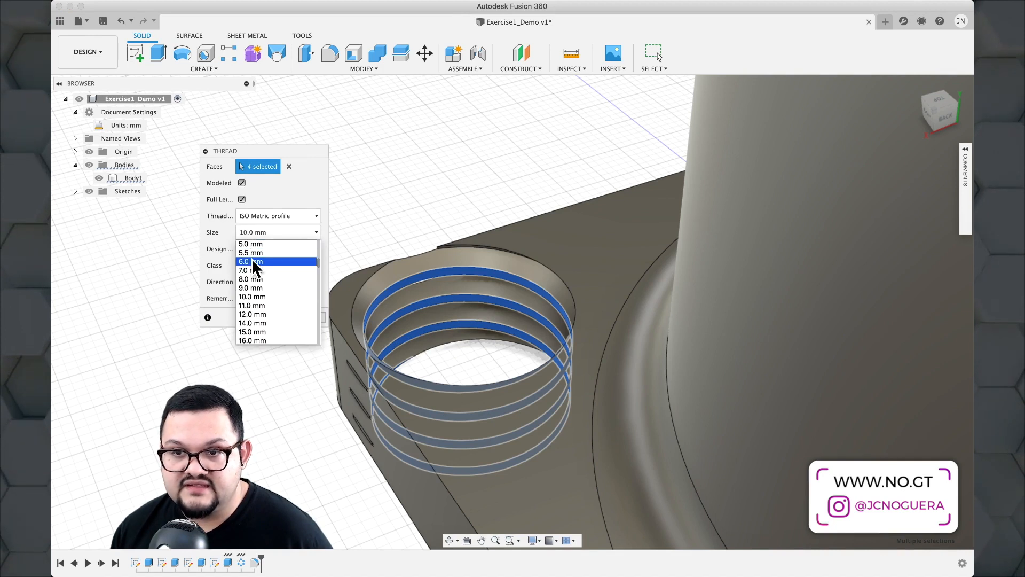
{"action": "left_click", "coordinate": [251, 244]}
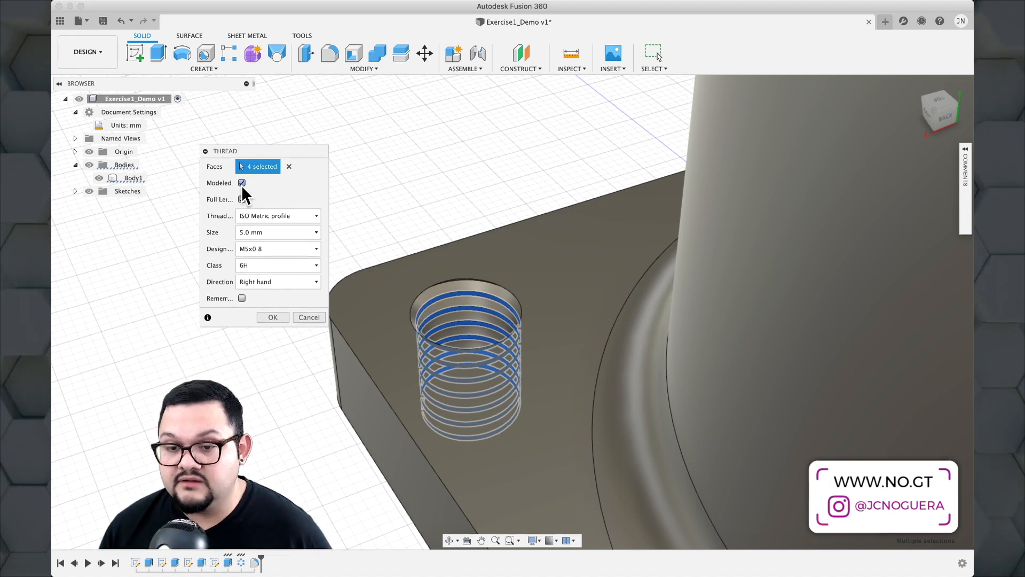
Create the full-length modeled M5x0.8 right-hand threads in the four corner holes and inspect them on the part.
{"action": "left_click", "coordinate": [242, 199]}
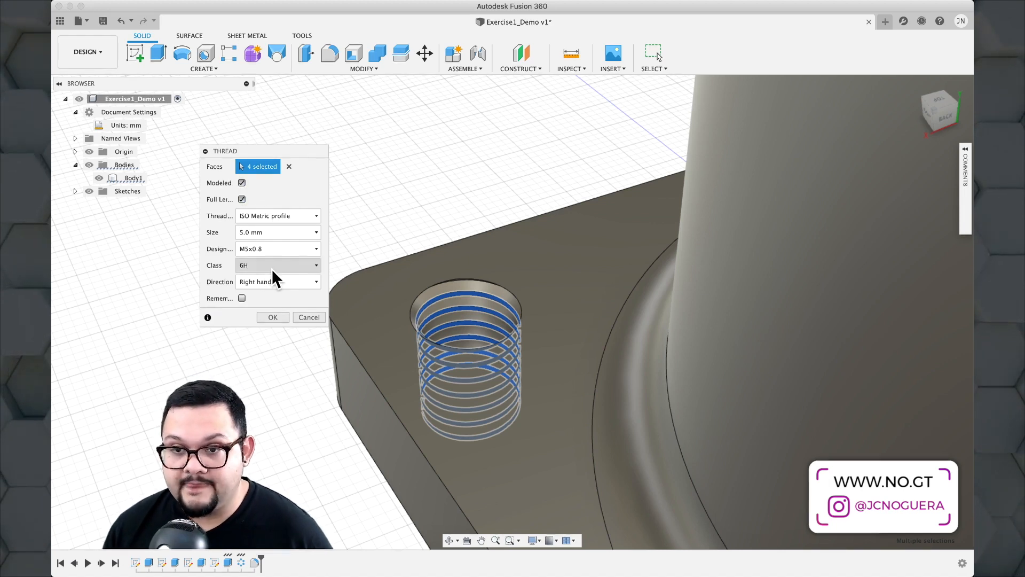
{"action": "left_click", "coordinate": [277, 319]}
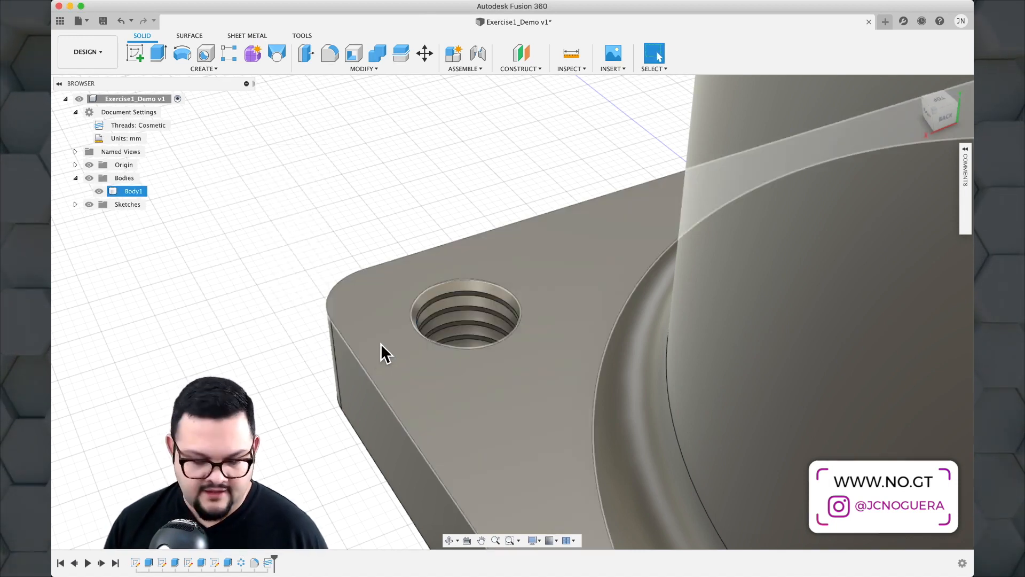
{"action": "middle_click_drag", "start_coordinate": [380, 344], "coordinate": [410, 340], "text": "shift"}
{"action": "scroll", "coordinate": [371, 306], "scroll_direction": "down", "scroll_amount": 3}
{"action": "scroll", "coordinate": [372, 308], "scroll_direction": "down", "scroll_amount": 3}
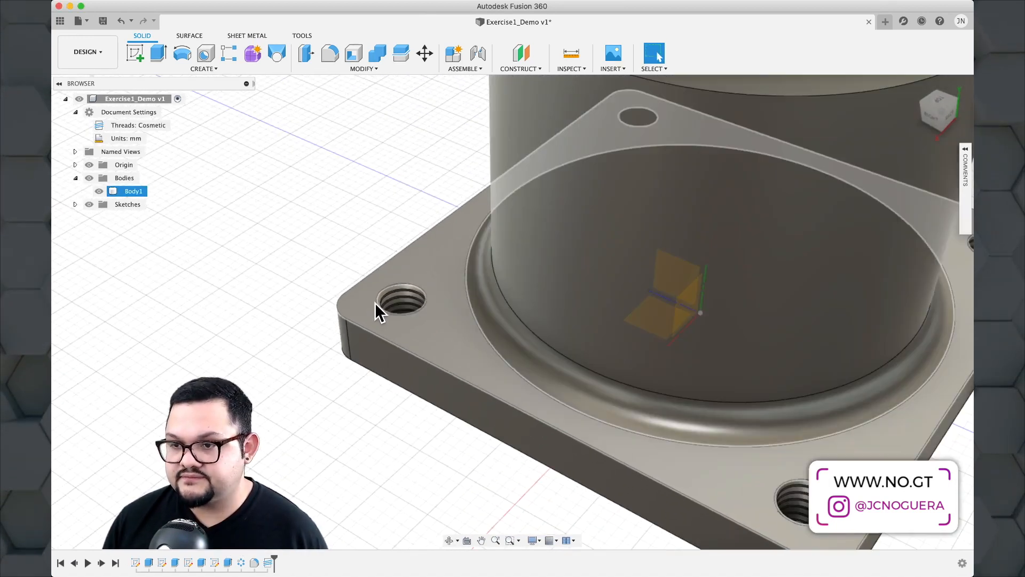
{"action": "middle_click_drag", "start_coordinate": [374, 302], "coordinate": [384, 190], "text": "shift"}
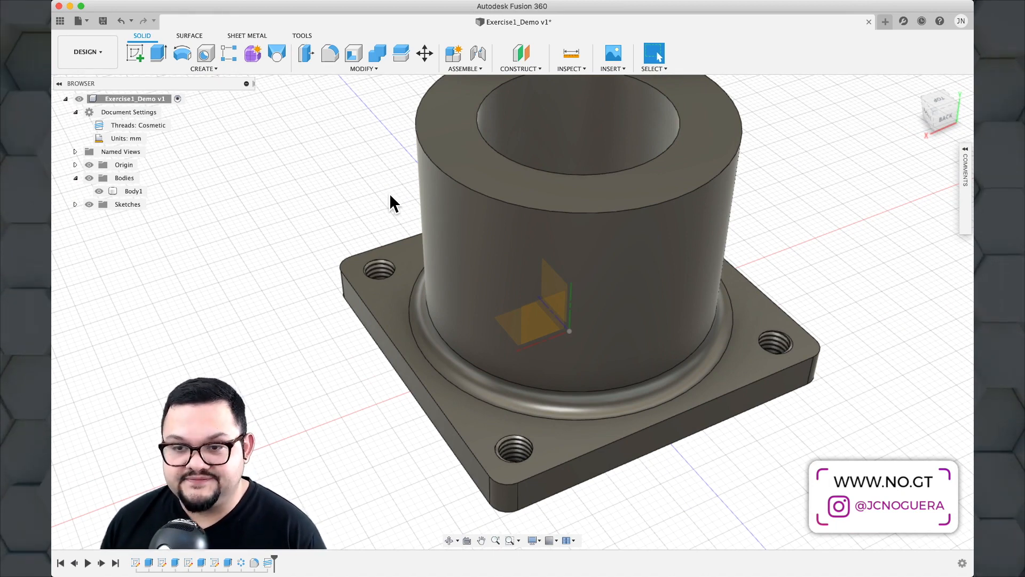
{"action": "middle_click_drag", "start_coordinate": [389, 195], "coordinate": [376, 232]}
{"action": "scroll", "coordinate": [354, 258], "scroll_direction": "down", "scroll_amount": 2}
{"action": "scroll", "coordinate": [356, 259], "scroll_direction": "down", "scroll_amount": 3}
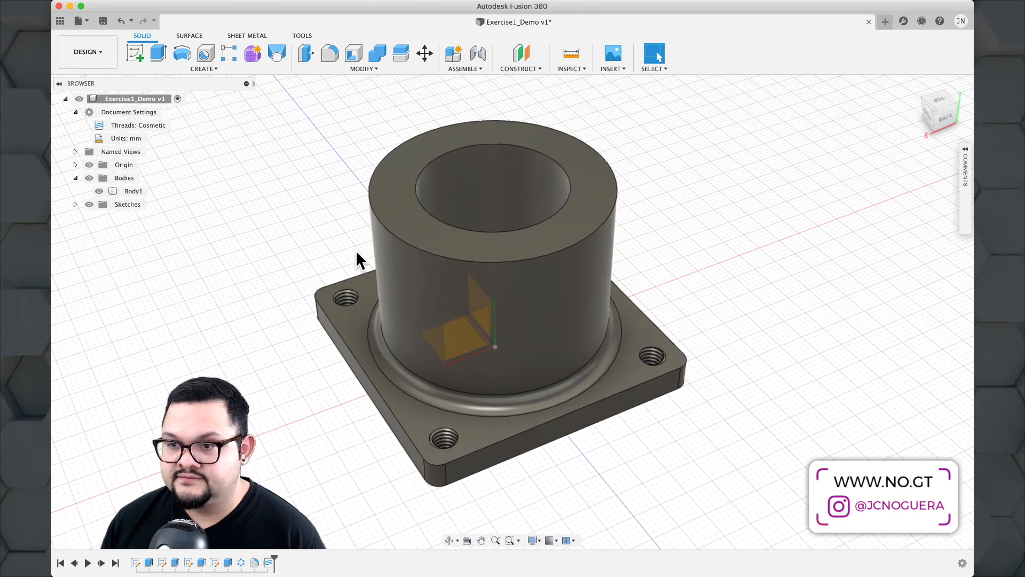
Highlight Body1 and the top-level Exercise1_Demo component in turn to compare what each includes.
{"action": "middle_click_drag", "start_coordinate": [359, 265], "coordinate": [378, 248], "text": "shift"}
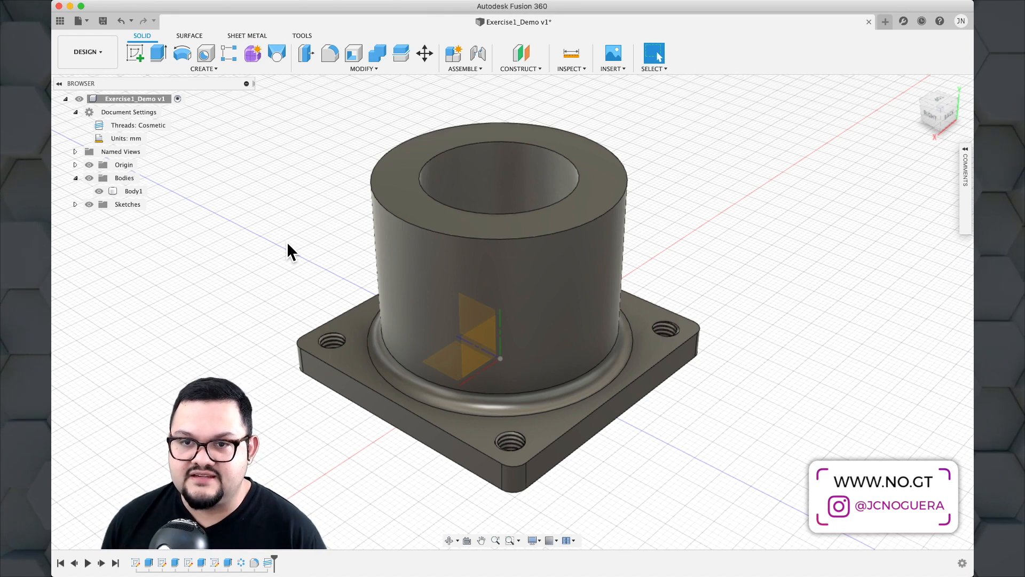
{"action": "left_click", "coordinate": [136, 188]}
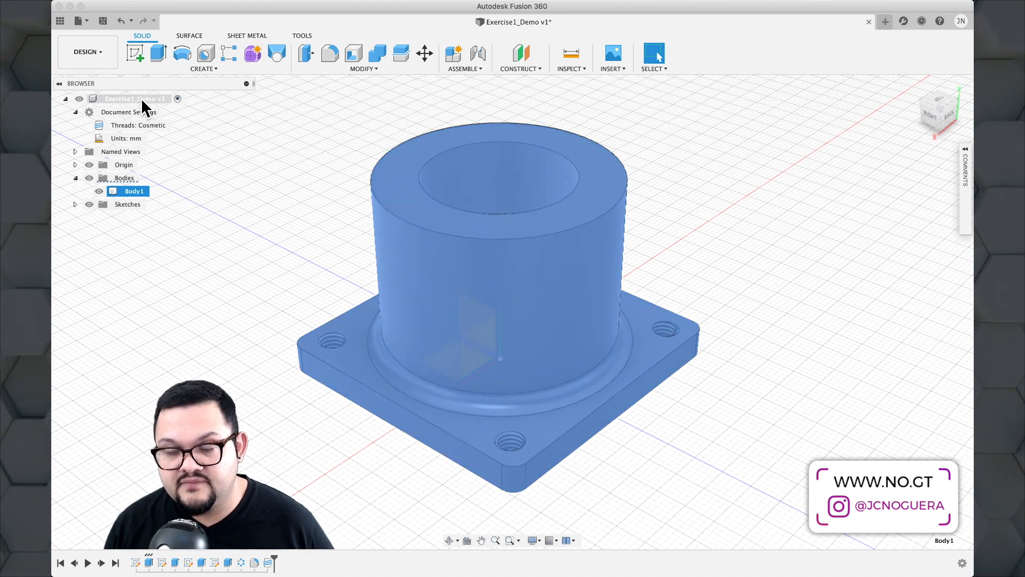
{"action": "left_click", "coordinate": [141, 100]}
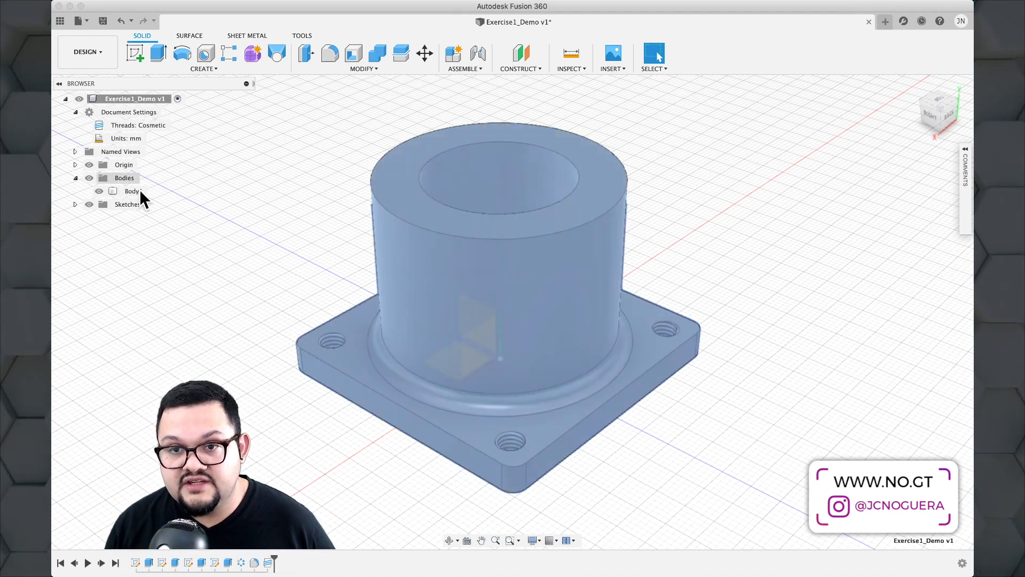
{"action": "left_click", "coordinate": [140, 190]}
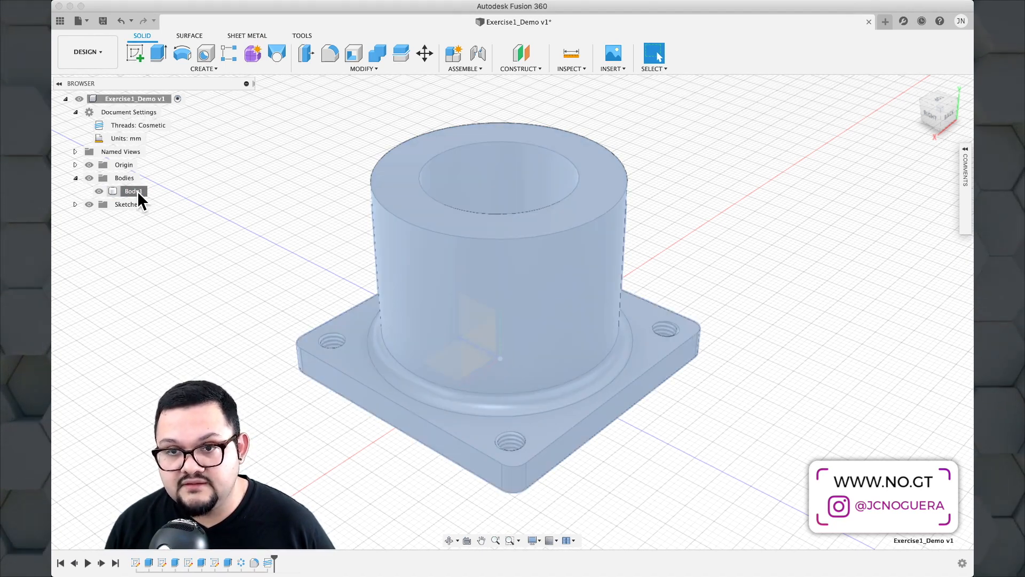
{"action": "left_click", "coordinate": [178, 194]}
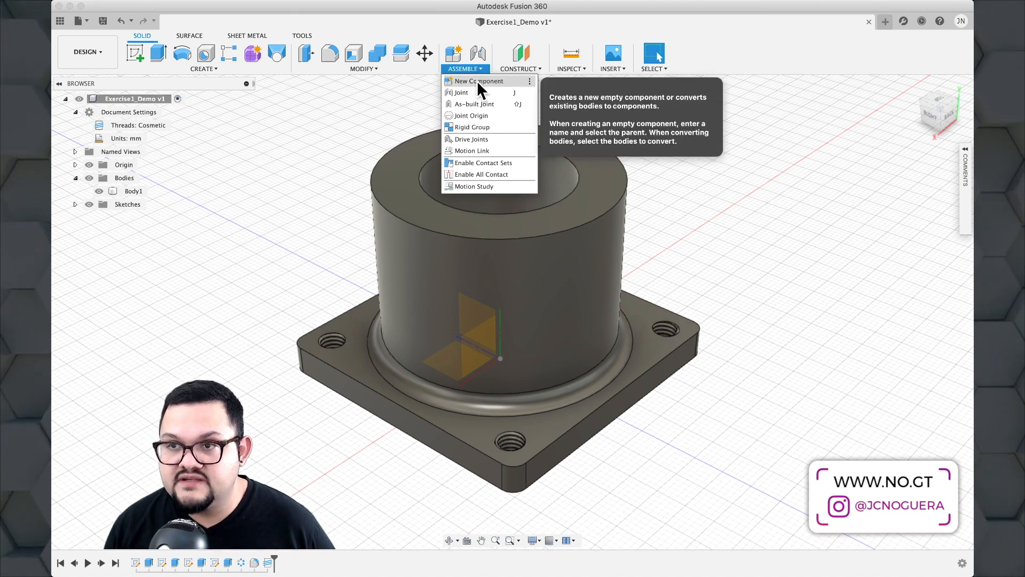
Create an empty internal standard component named Plate under the top-level component and make it active.
{"action": "left_click", "coordinate": [477, 81]}
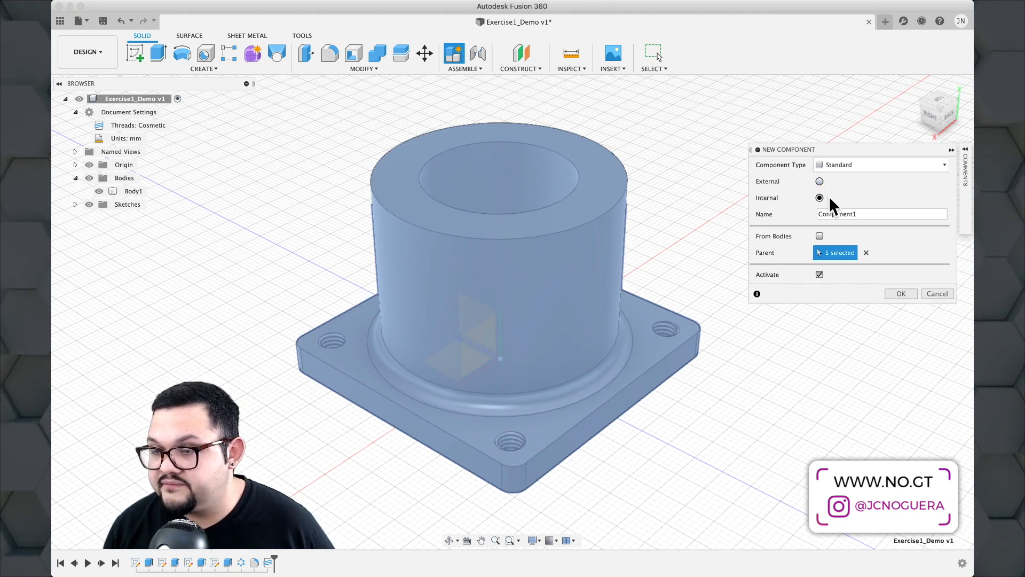
{"action": "double_click", "coordinate": [866, 214]}
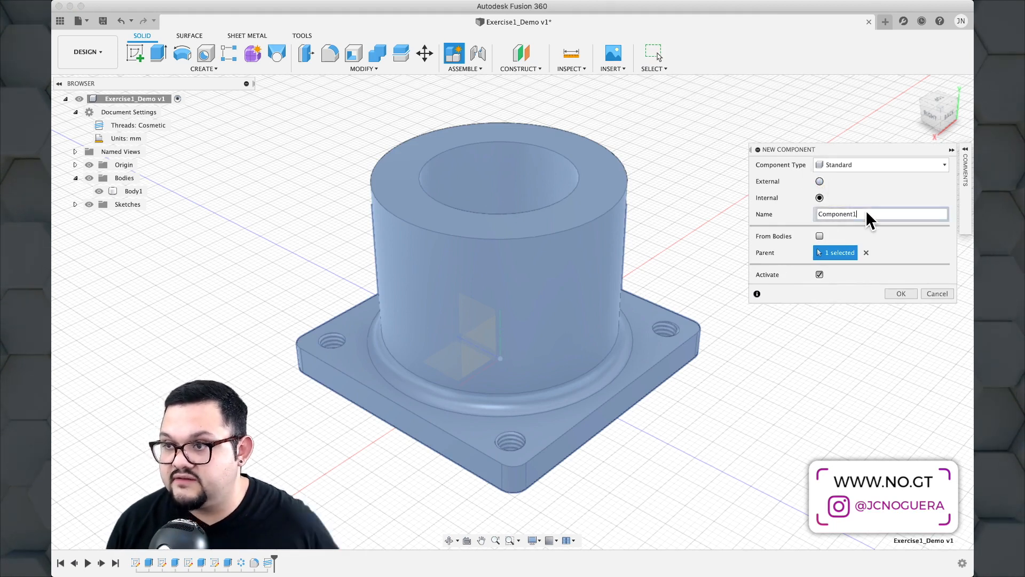
{"action": "type", "text": "Plate"}
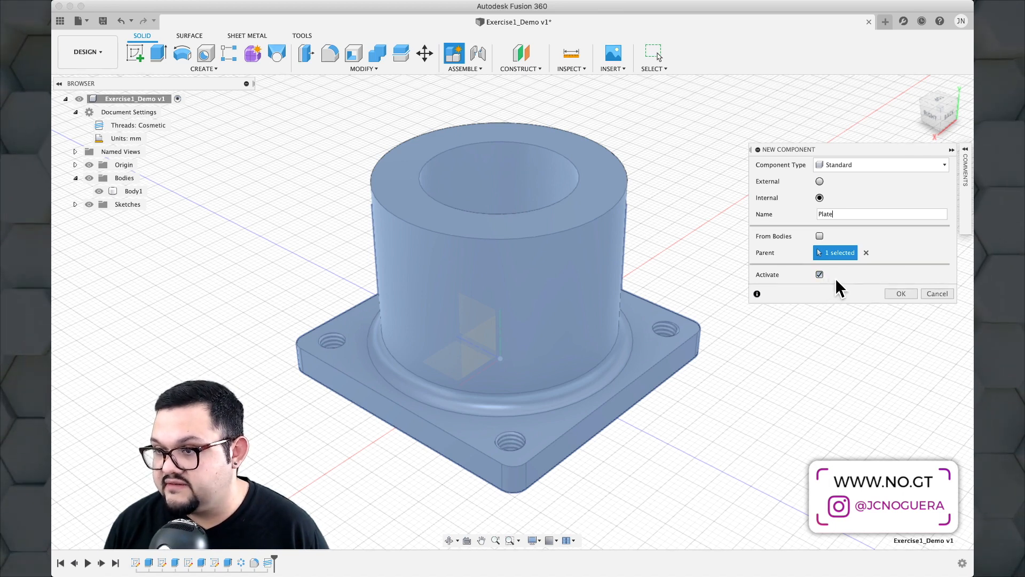
{"action": "left_click", "coordinate": [900, 294]}
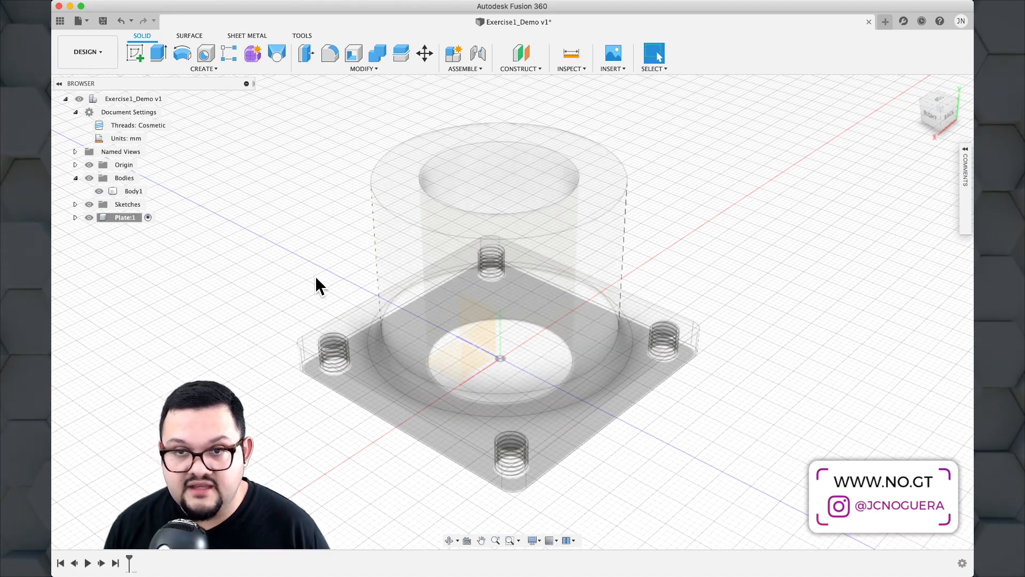
Examine the underside of the flanged part while Plate is active, highlighting its bottom face.
{"action": "middle_click_drag", "start_coordinate": [316, 273], "coordinate": [322, 305], "text": "shift"}
{"action": "left_click", "coordinate": [373, 363]}
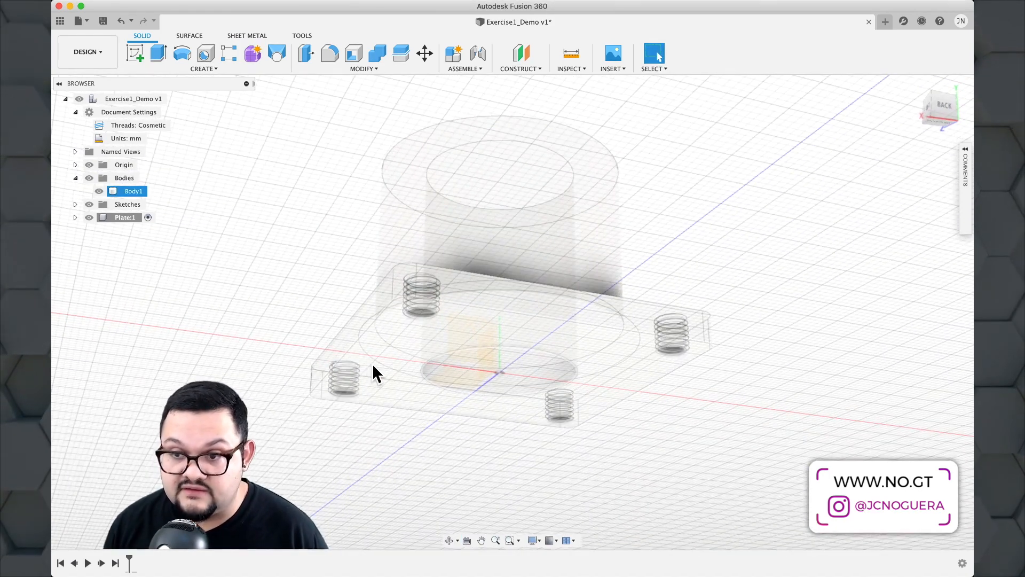
{"action": "left_click", "coordinate": [373, 363]}
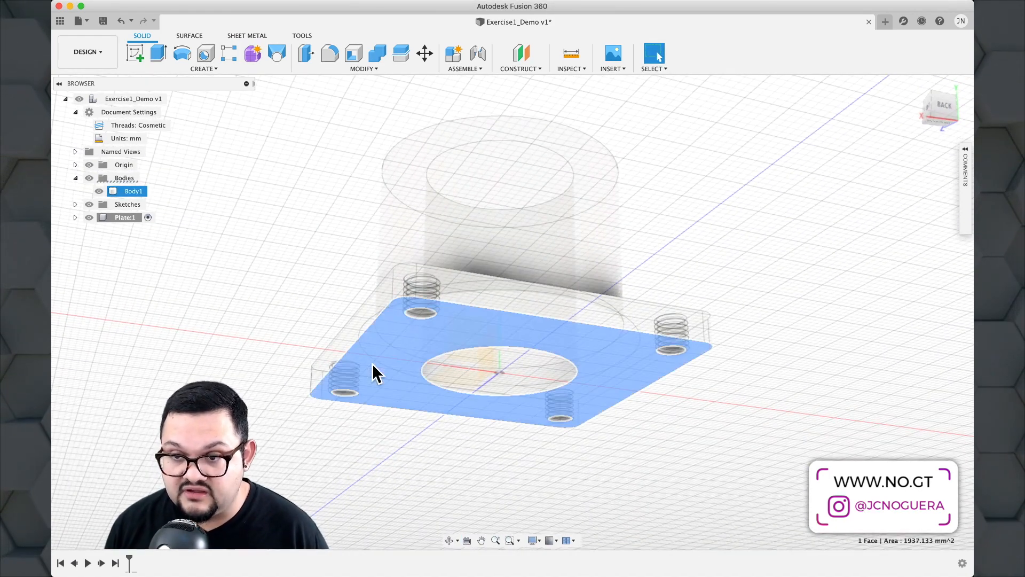
{"action": "left_click", "coordinate": [281, 281]}
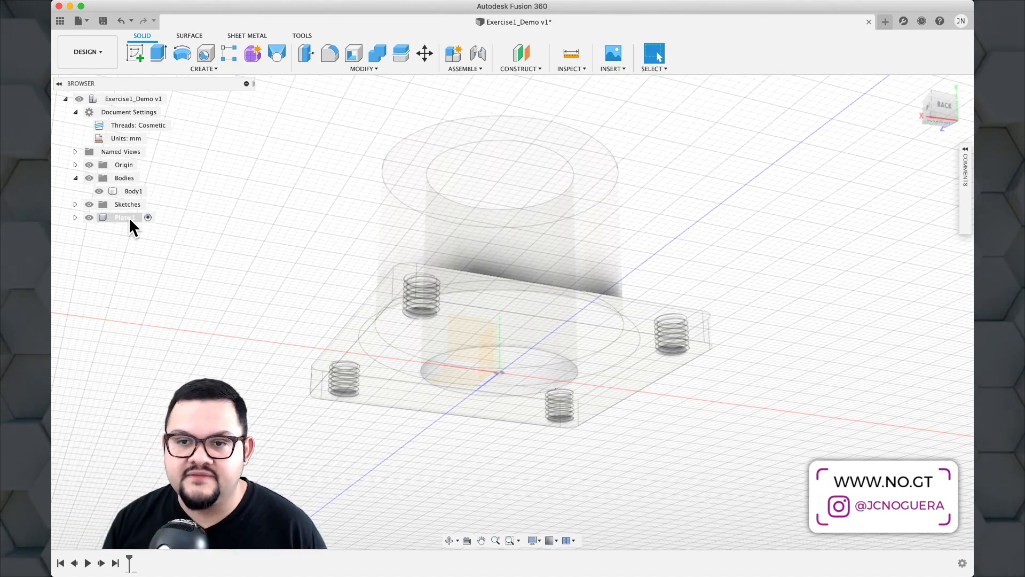
Try activating the top-level component, return to the Plate component and highlight Body1.
{"action": "left_click", "coordinate": [143, 217]}
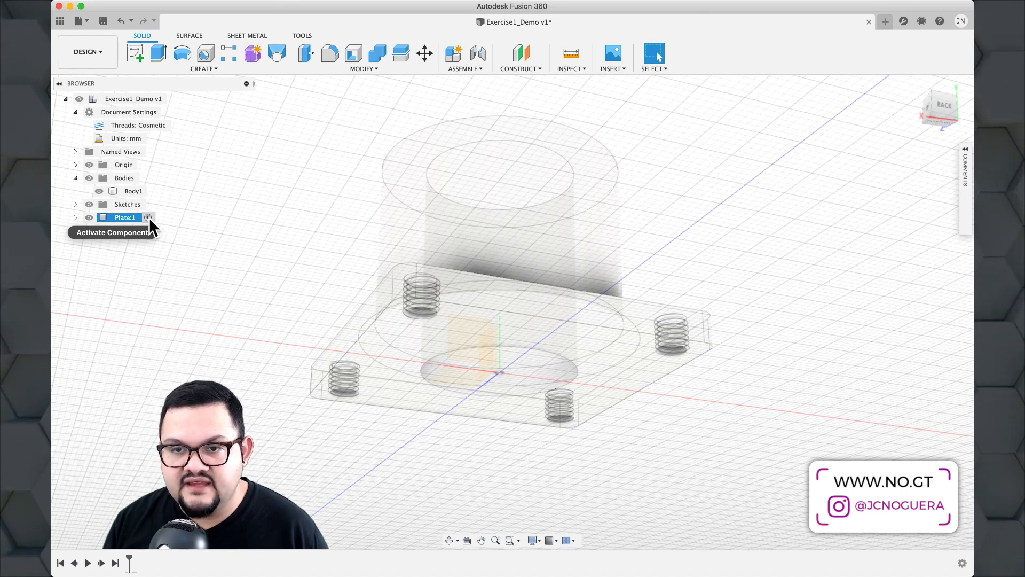
{"action": "mouse_move", "coordinate": [165, 97]}
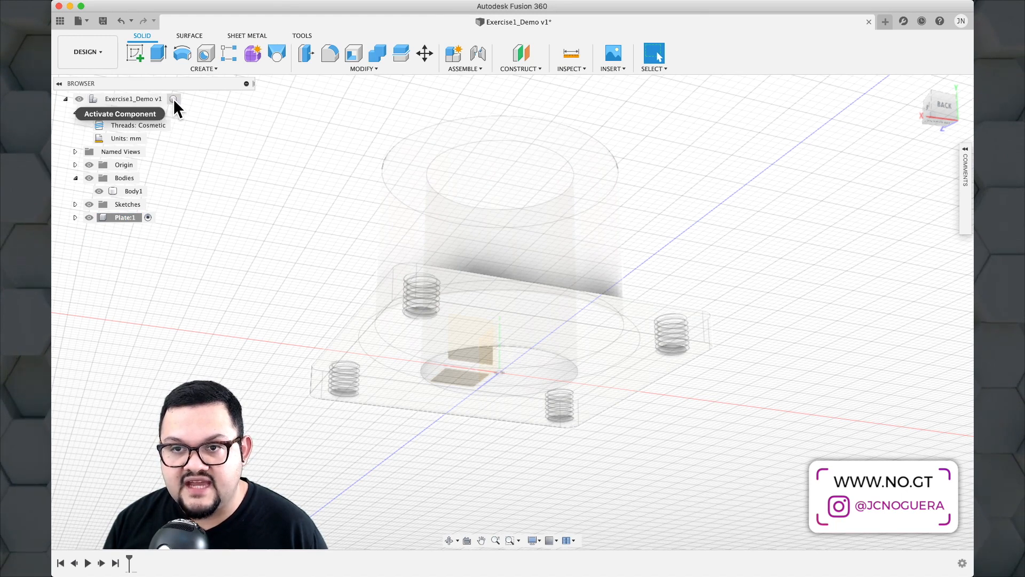
{"action": "left_click", "coordinate": [174, 99]}
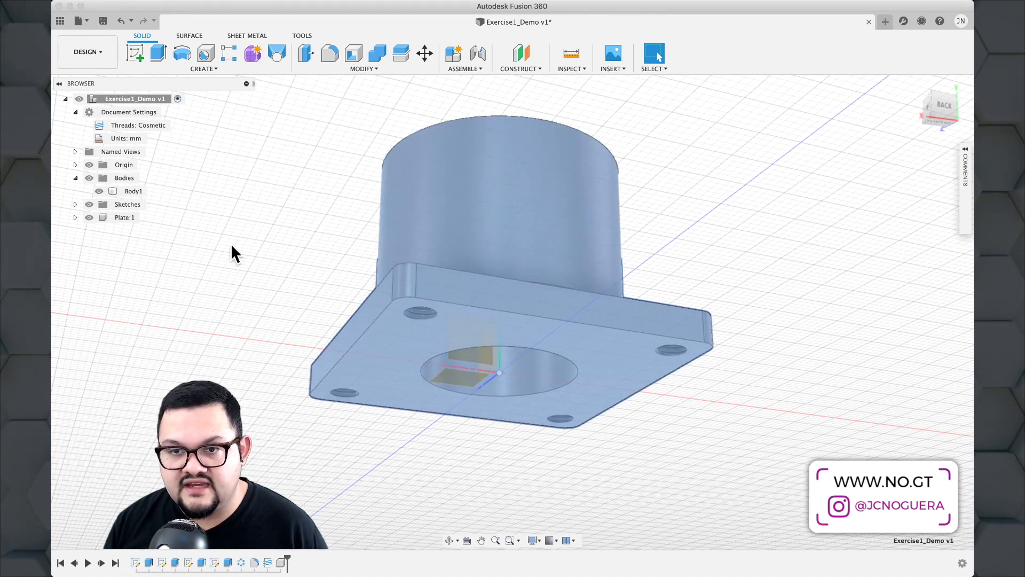
{"action": "left_click", "coordinate": [143, 216]}
{"action": "left_click", "coordinate": [145, 216]}
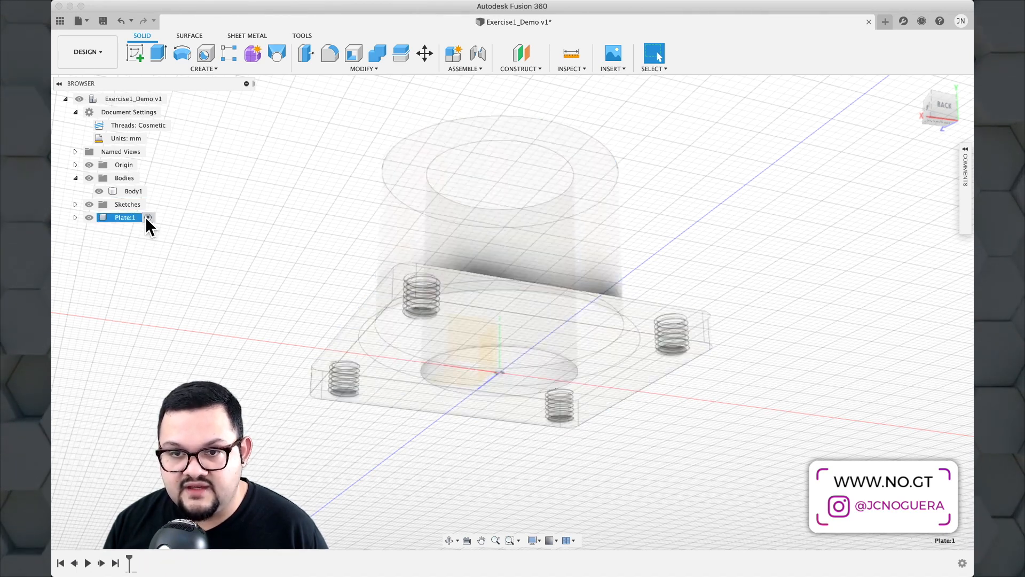
{"action": "left_click", "coordinate": [124, 191]}
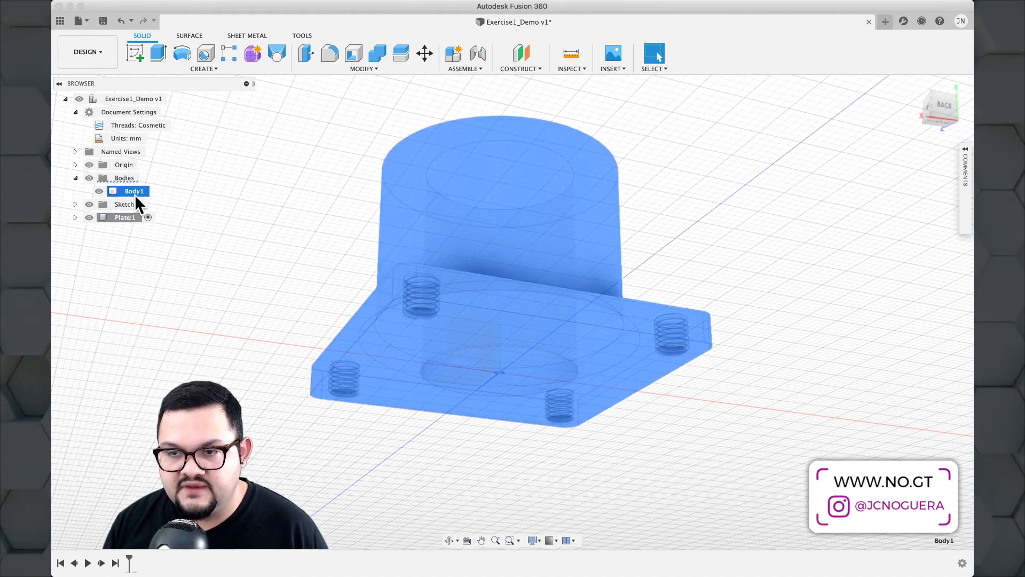
Activate the top-level component and convert Body1 into a new internal standard component.
{"action": "left_click", "coordinate": [173, 100]}
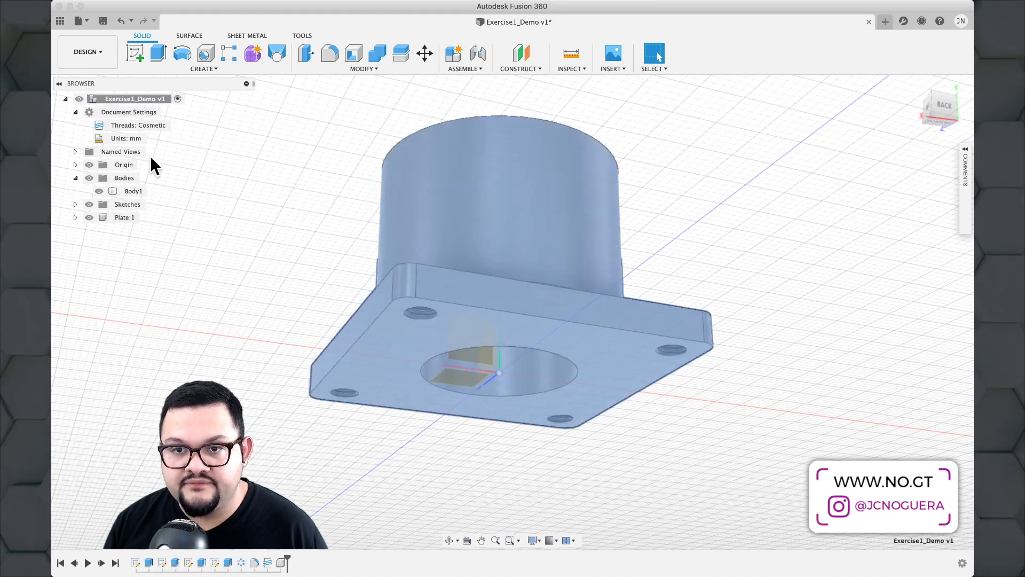
{"action": "left_click", "coordinate": [131, 191]}
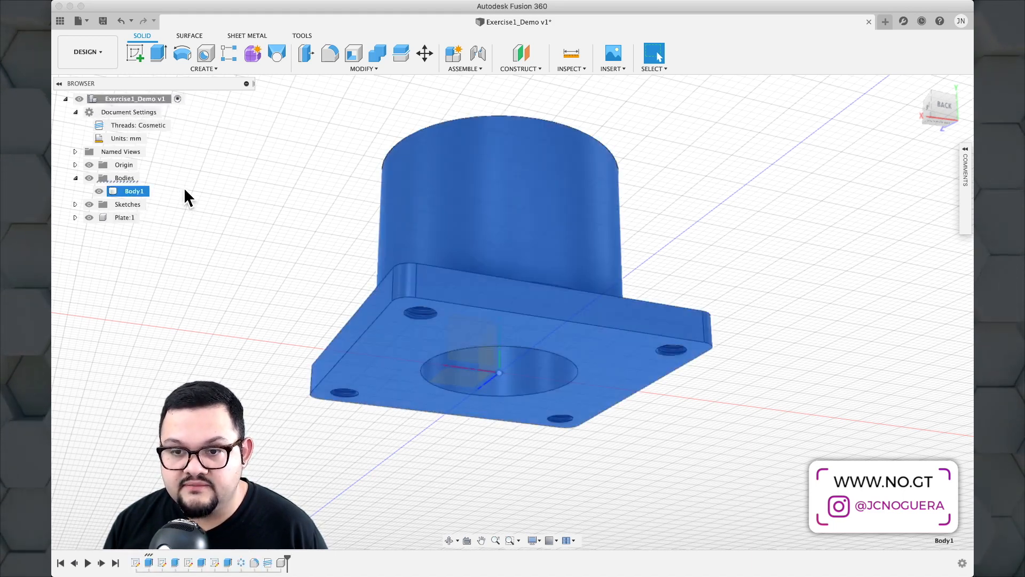
{"action": "left_click", "coordinate": [473, 69]}
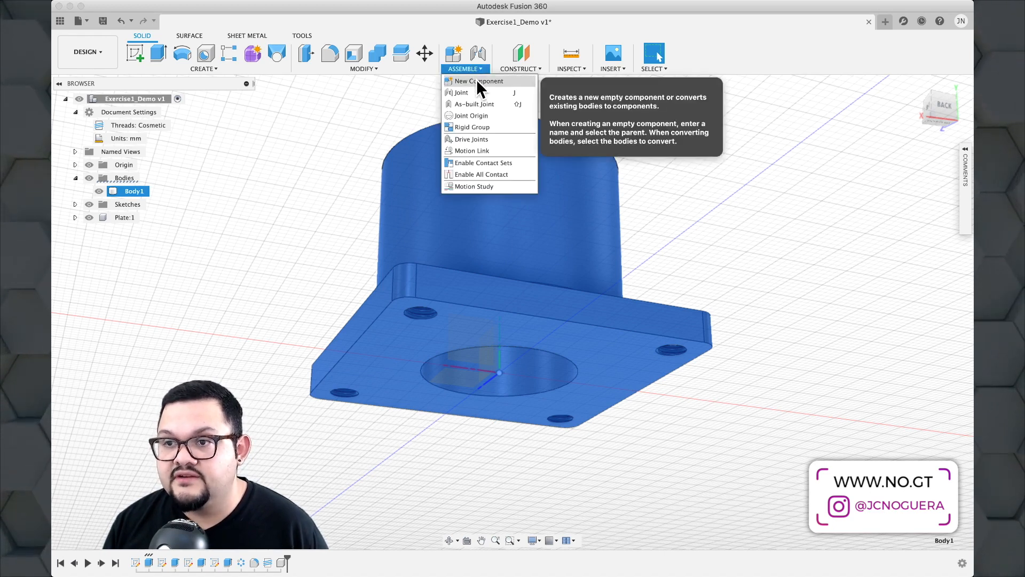
{"action": "left_click", "coordinate": [476, 81]}
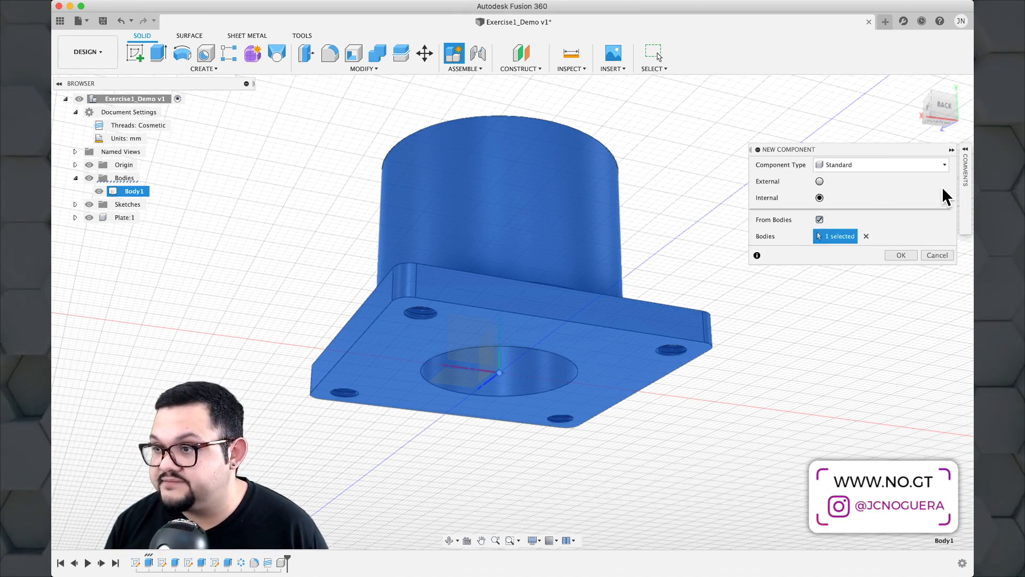
{"action": "left_click", "coordinate": [900, 252]}
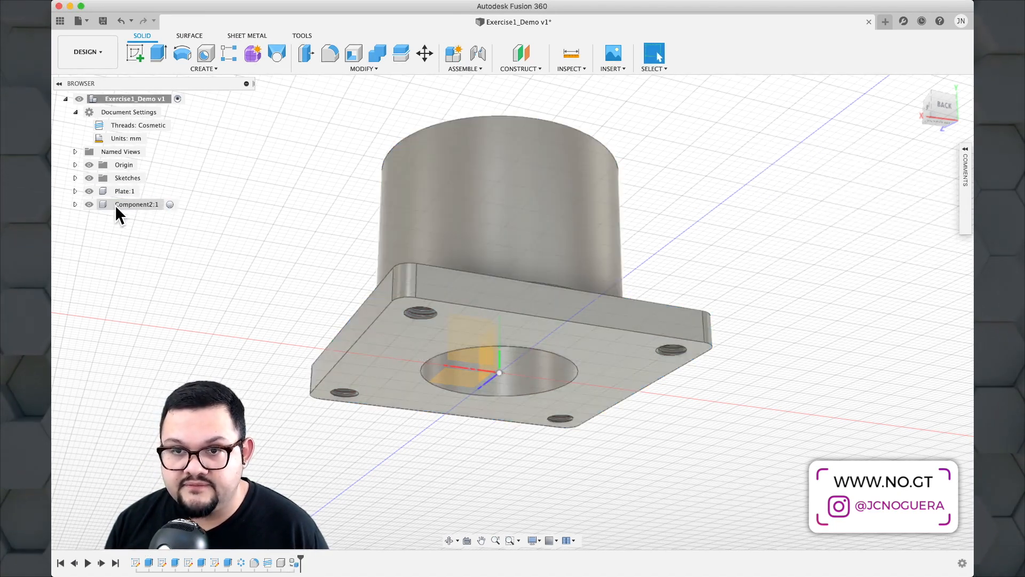
Compare the two components and rename the one made from Body1 as Main Body.
{"action": "left_click", "coordinate": [117, 206]}
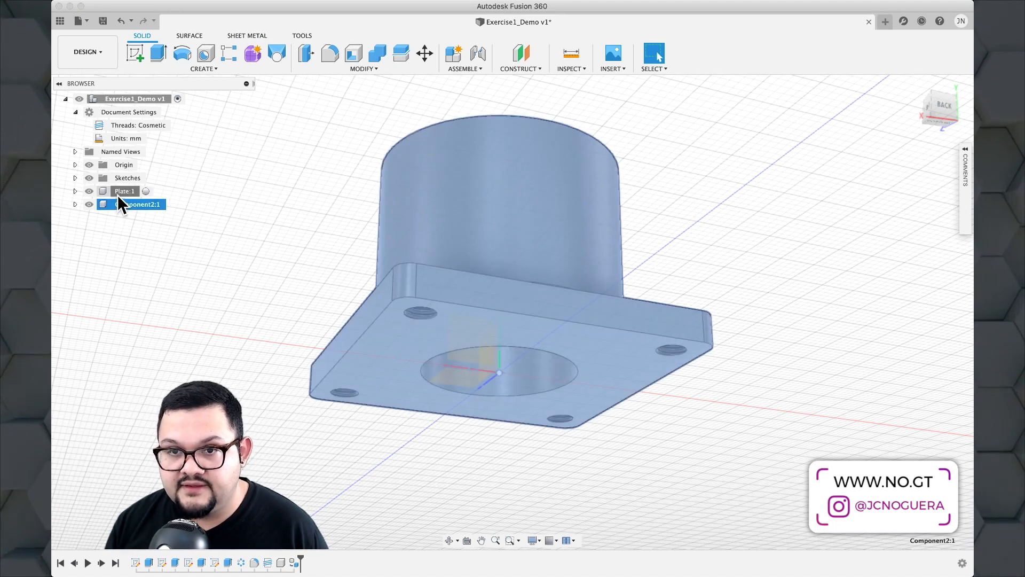
{"action": "left_click", "coordinate": [118, 195]}
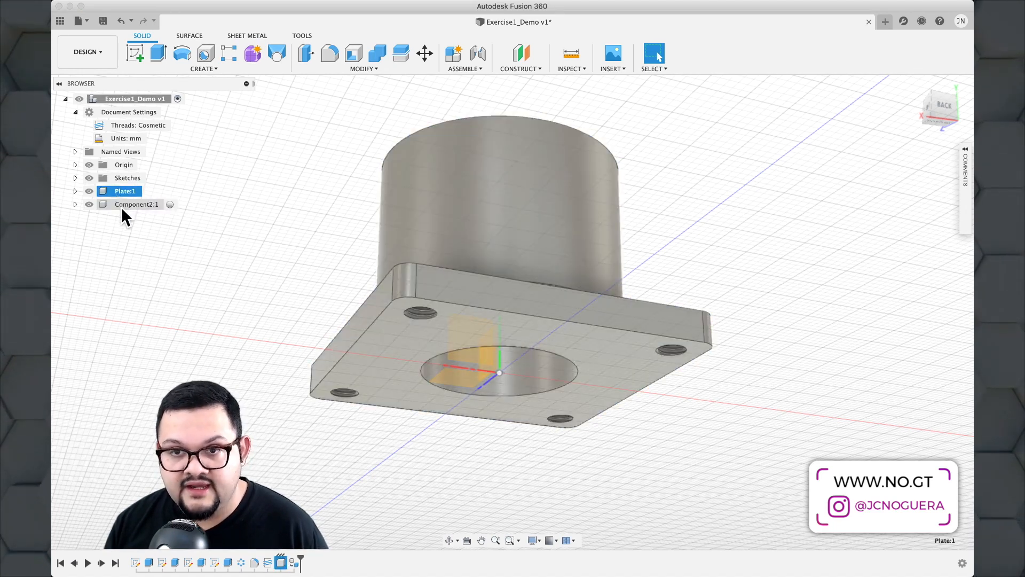
{"action": "left_click", "coordinate": [121, 205]}
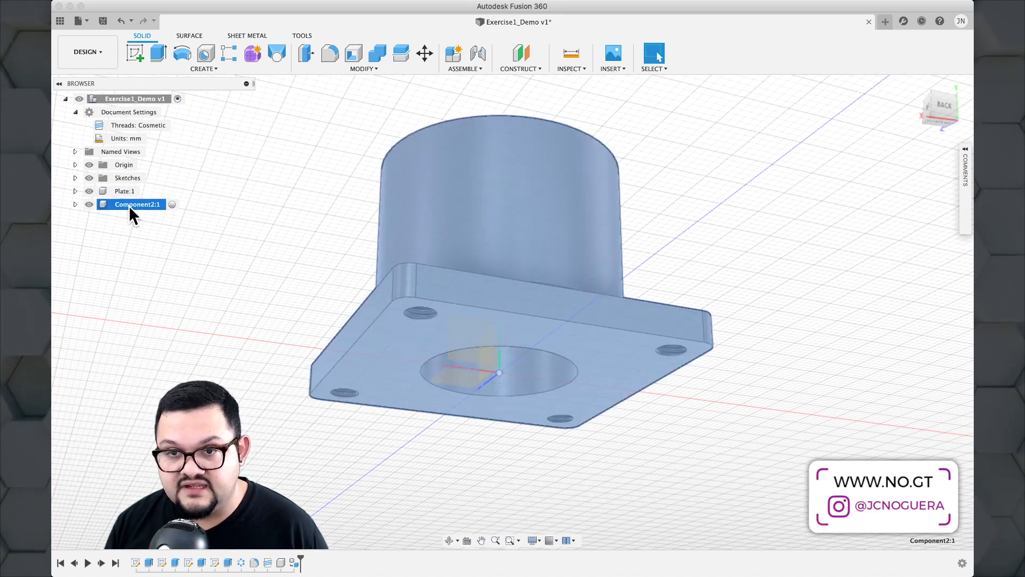
{"action": "double_click", "coordinate": [129, 205]}
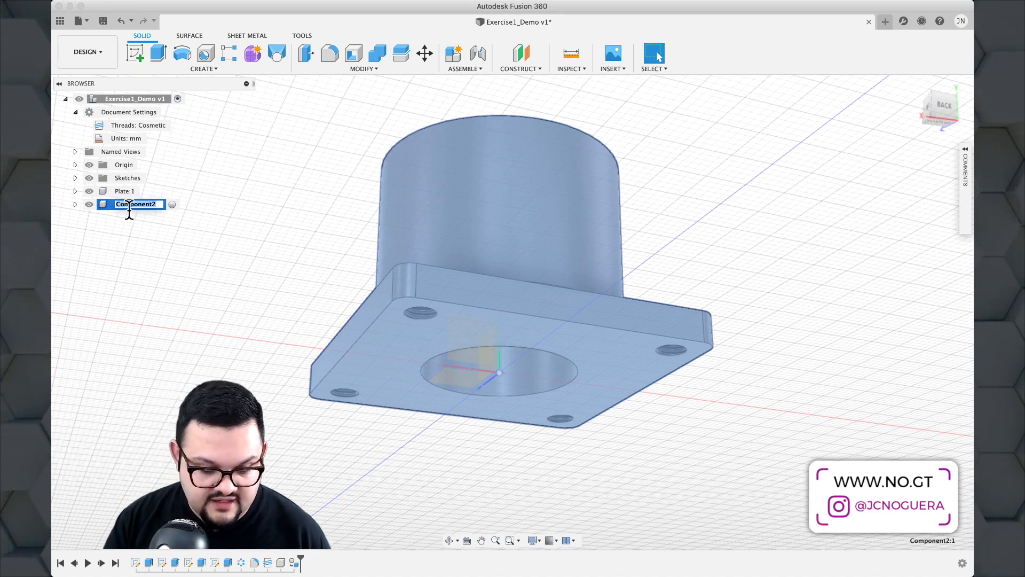
{"action": "type", "text": "Main Body"}
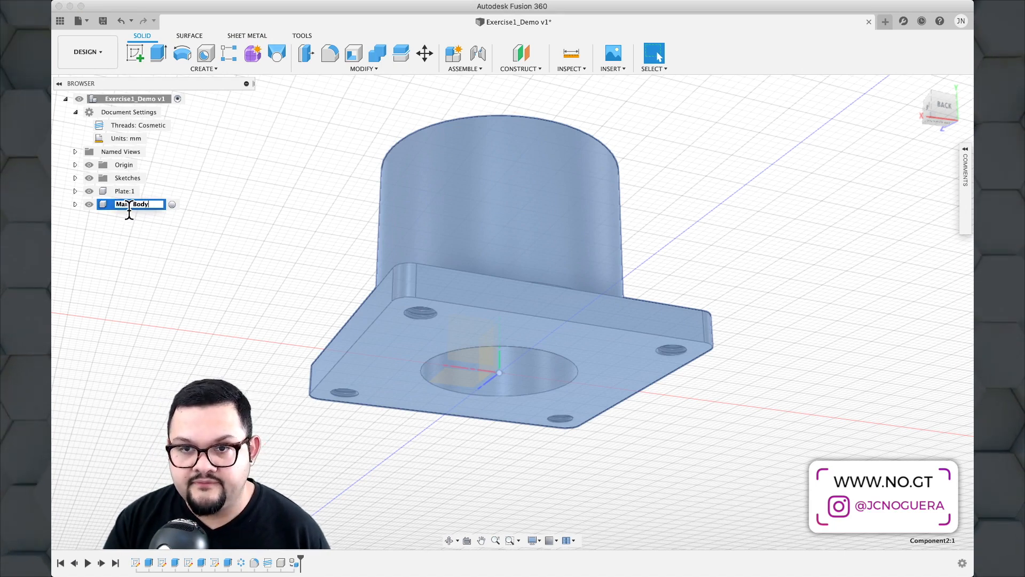
{"action": "key", "text": "Return"}
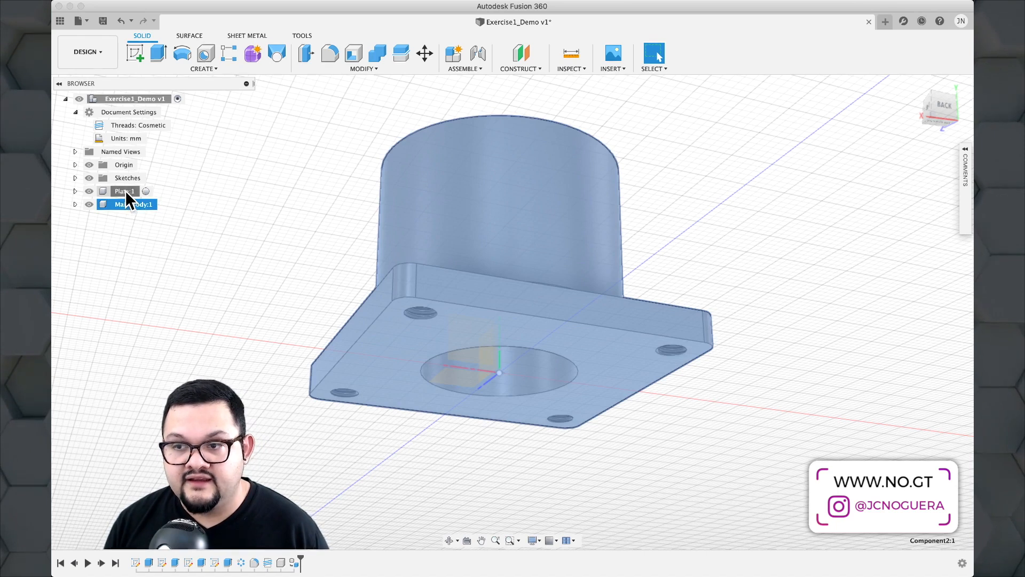
Activate the Plate component and start a sketch on the flange's bottom face, viewed straight on.
{"action": "left_click", "coordinate": [125, 190]}
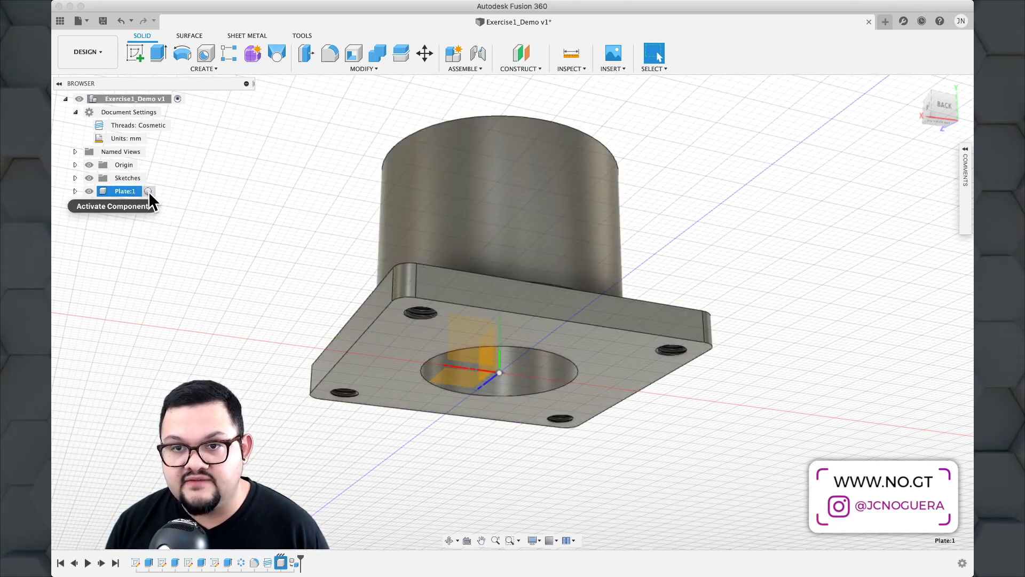
{"action": "left_click", "coordinate": [148, 191]}
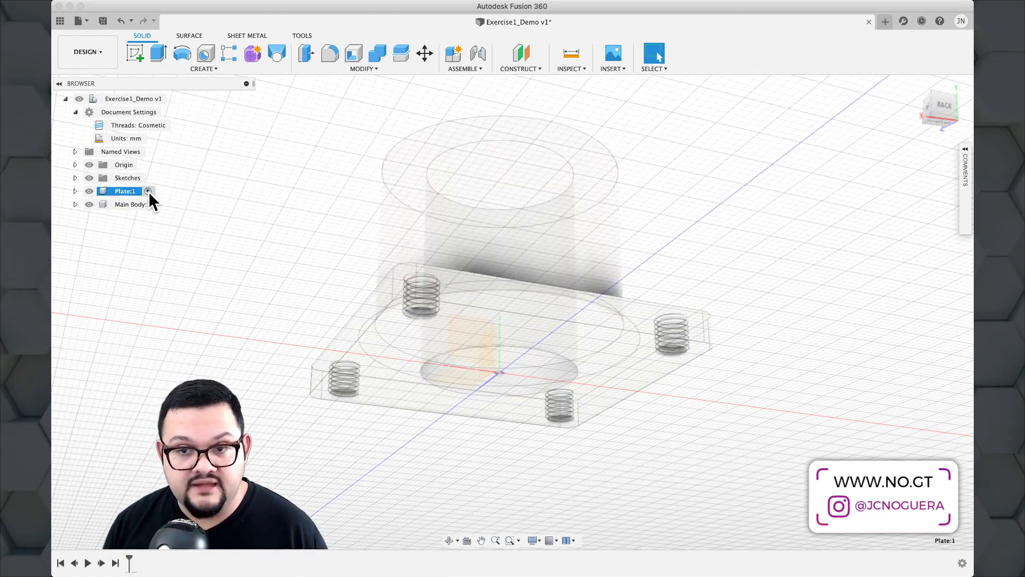
{"action": "left_click", "coordinate": [409, 342]}
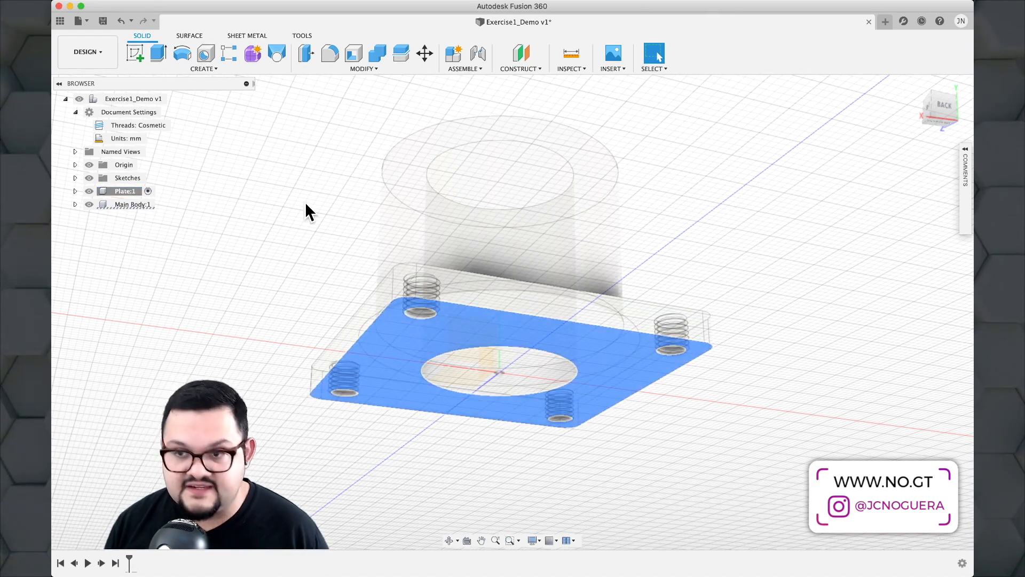
{"action": "middle_click_drag", "start_coordinate": [303, 200], "coordinate": [235, 192], "text": "shift"}
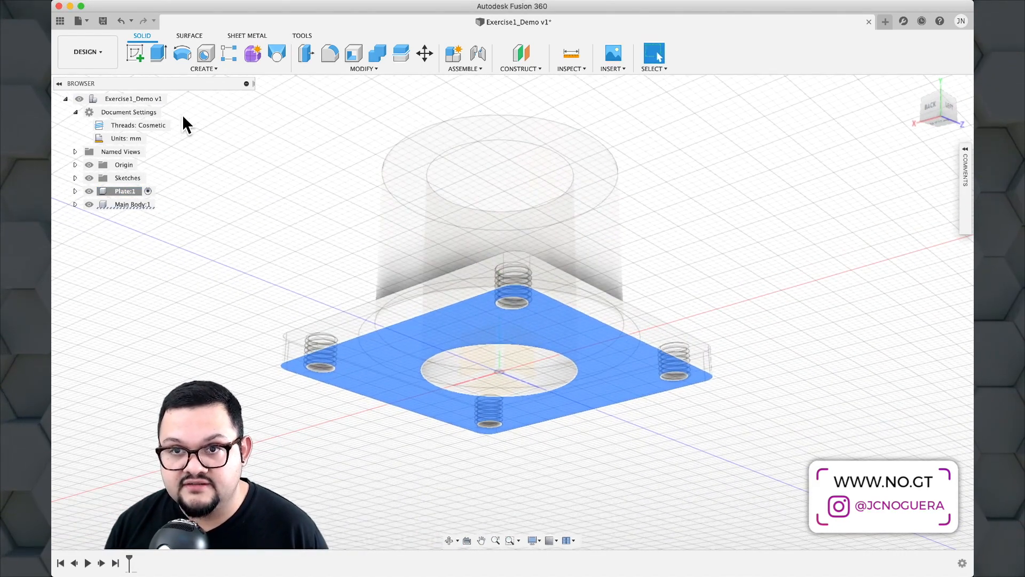
{"action": "left_click", "coordinate": [129, 54]}
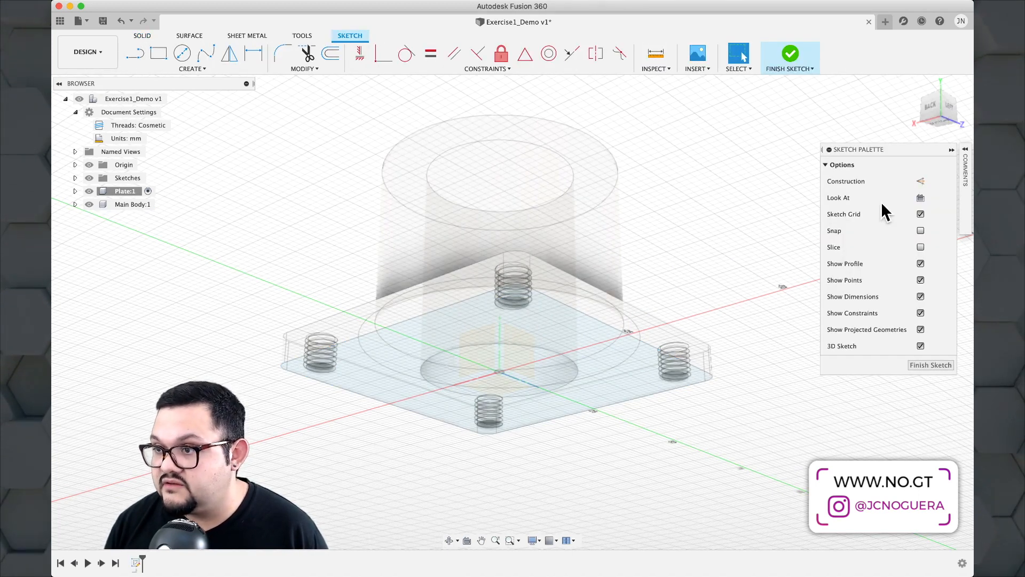
{"action": "left_click", "coordinate": [920, 197]}
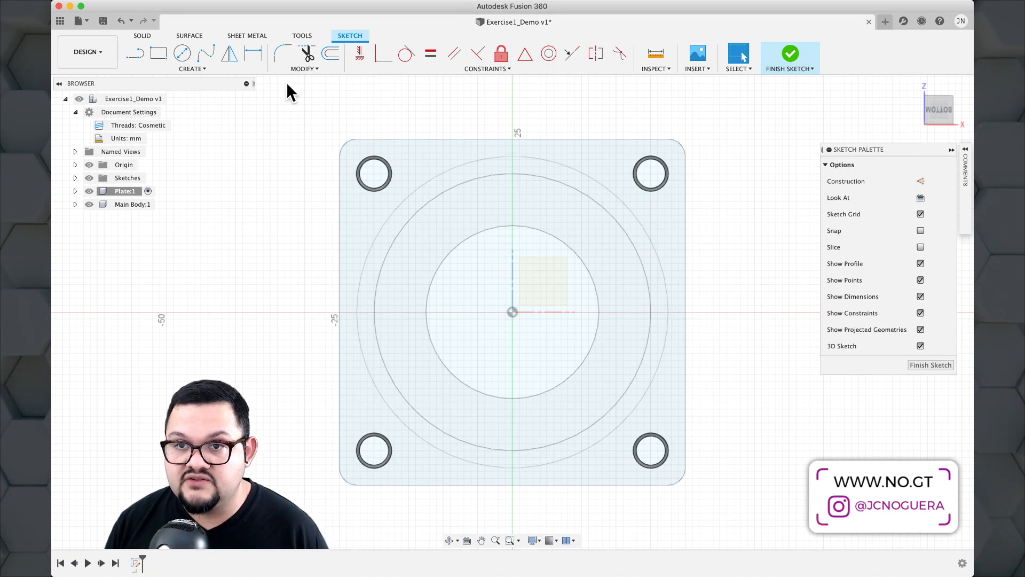
Project the flange's bottom face into the sketch with Projection Link enabled.
{"action": "left_click", "coordinate": [220, 69]}
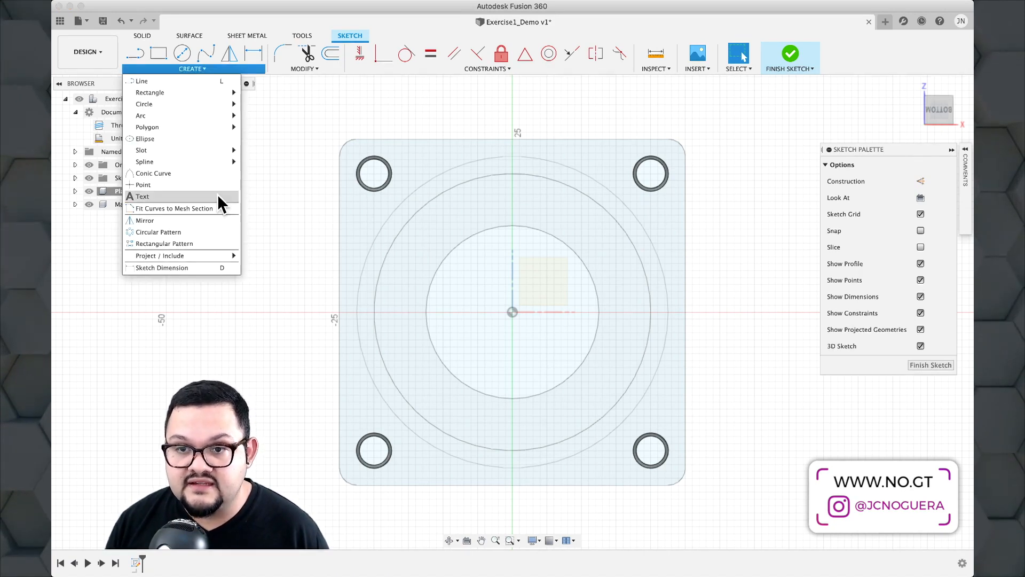
{"action": "mouse_move", "coordinate": [216, 254]}
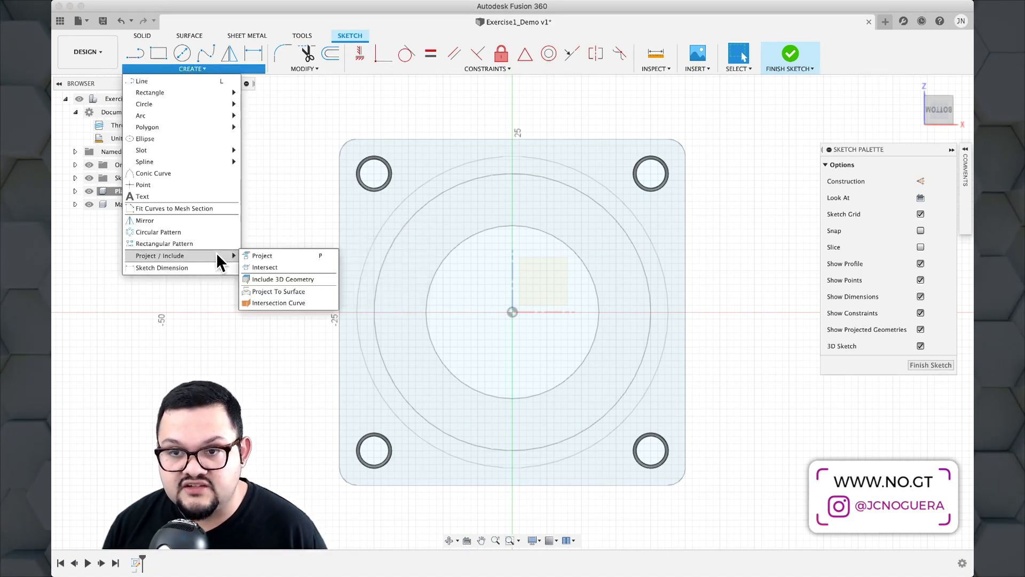
{"action": "left_click", "coordinate": [255, 256]}
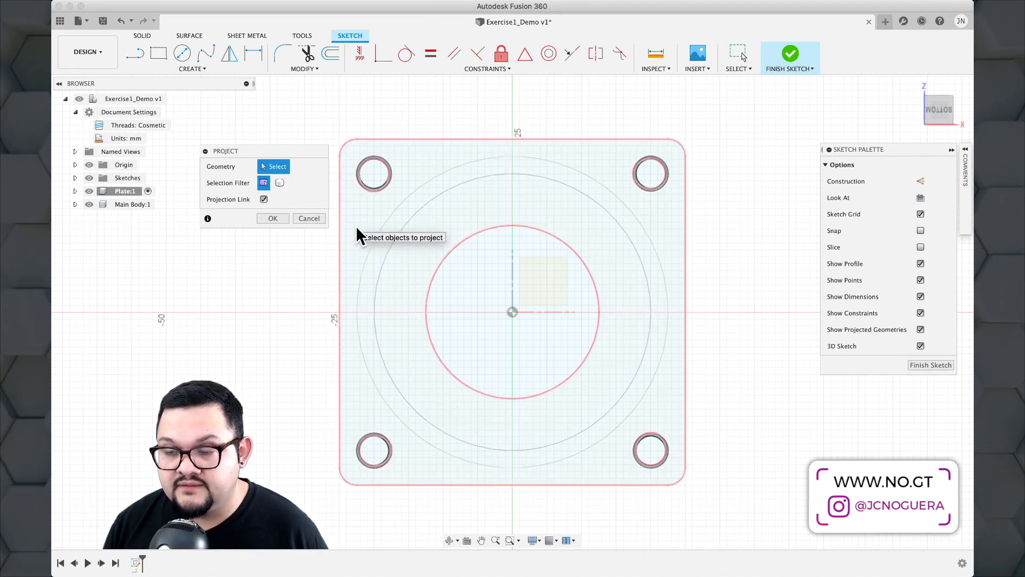
{"action": "left_click", "coordinate": [375, 227]}
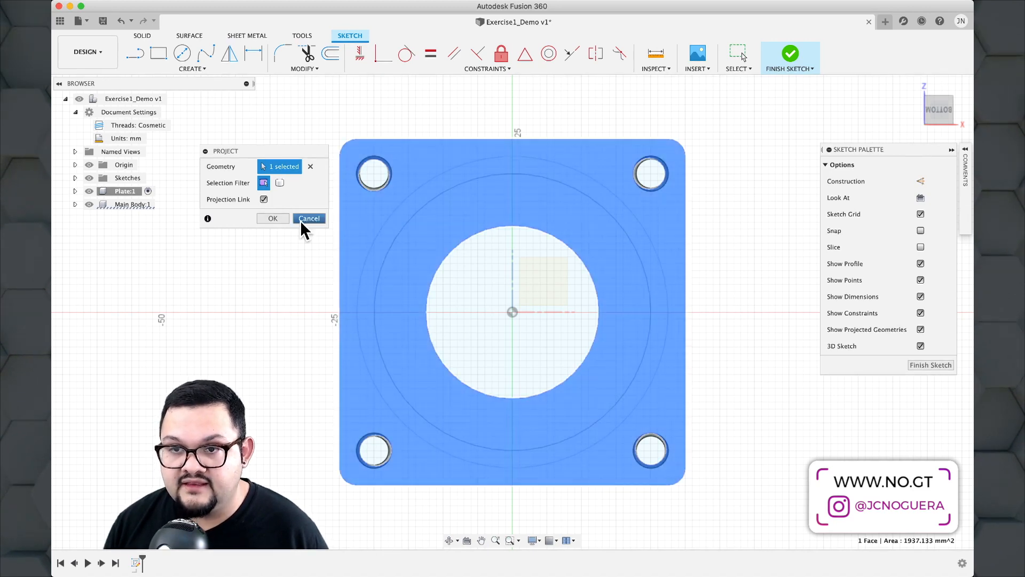
{"action": "left_click", "coordinate": [273, 218]}
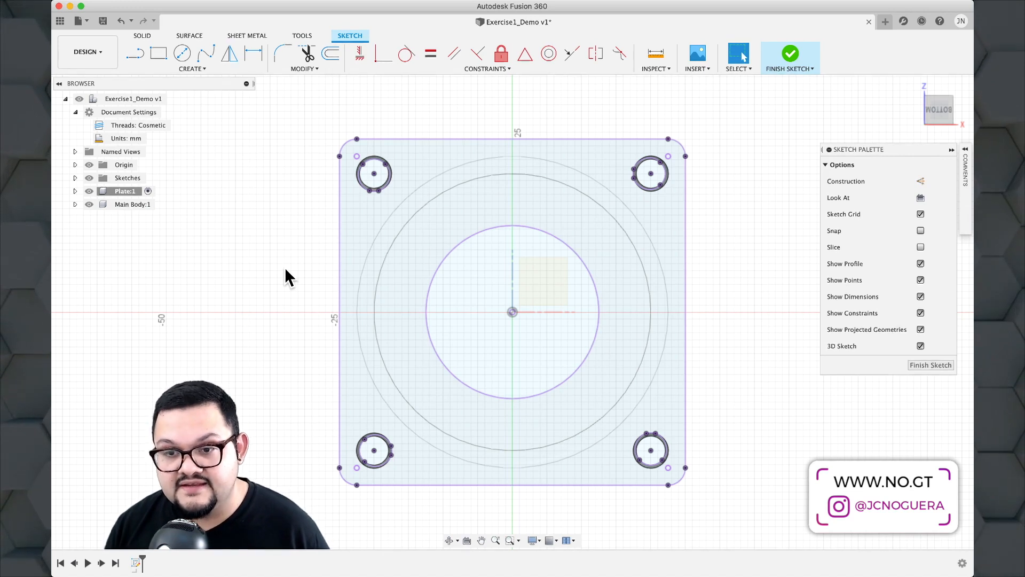
Temporarily hide Main Body to inspect the projected plate profile, and show the component again.
{"action": "mouse_move", "coordinate": [289, 251]}
{"action": "middle_mouse_down", "text": "shift"}
{"action": "mouse_move", "coordinate": [317, 260]}
{"action": "mouse_move", "coordinate": [286, 305]}
{"action": "mouse_move", "coordinate": [236, 252]}
{"action": "middle_mouse_up", "text": "shift"}
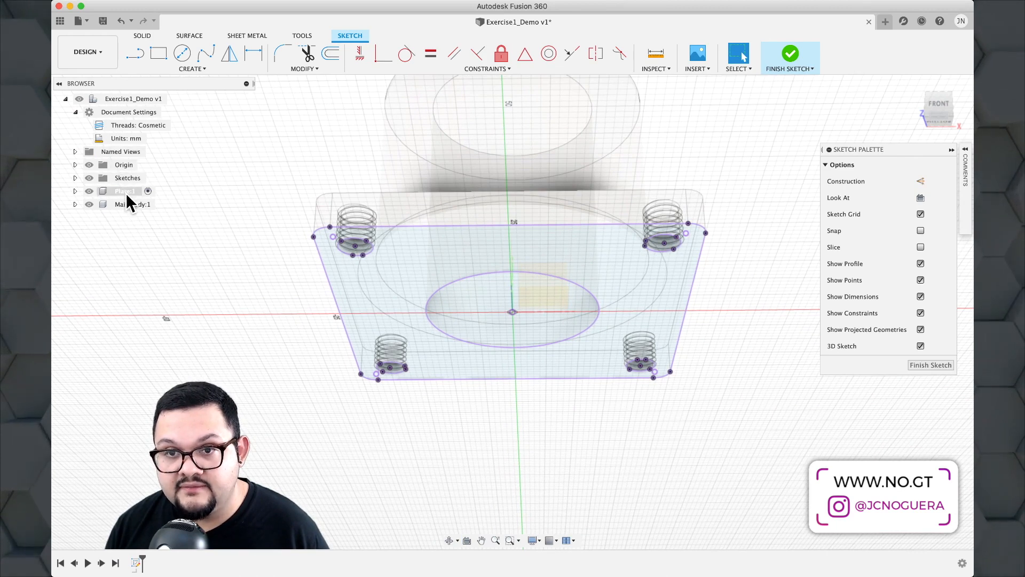
{"action": "left_click", "coordinate": [89, 203]}
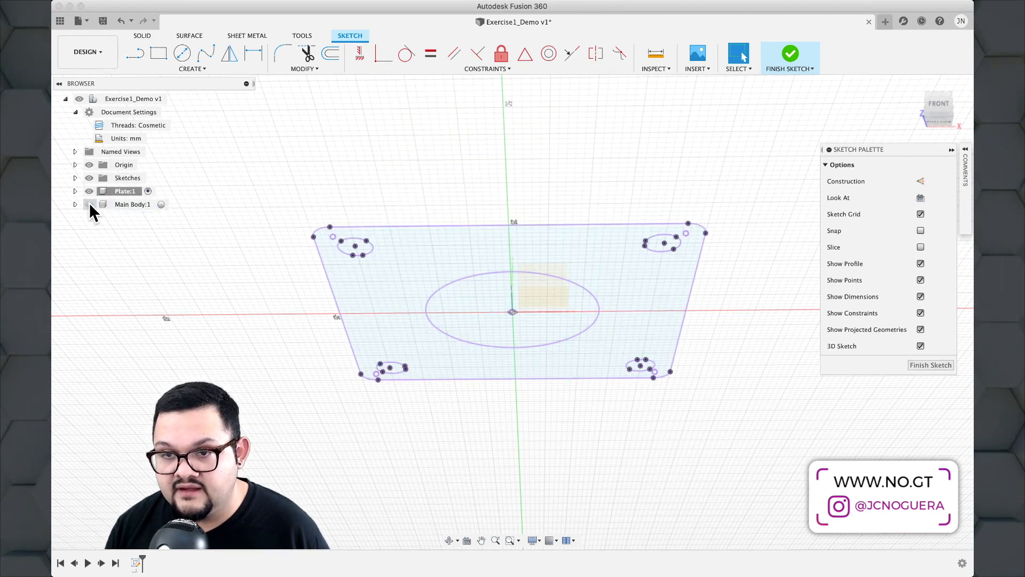
{"action": "left_click", "coordinate": [396, 300]}
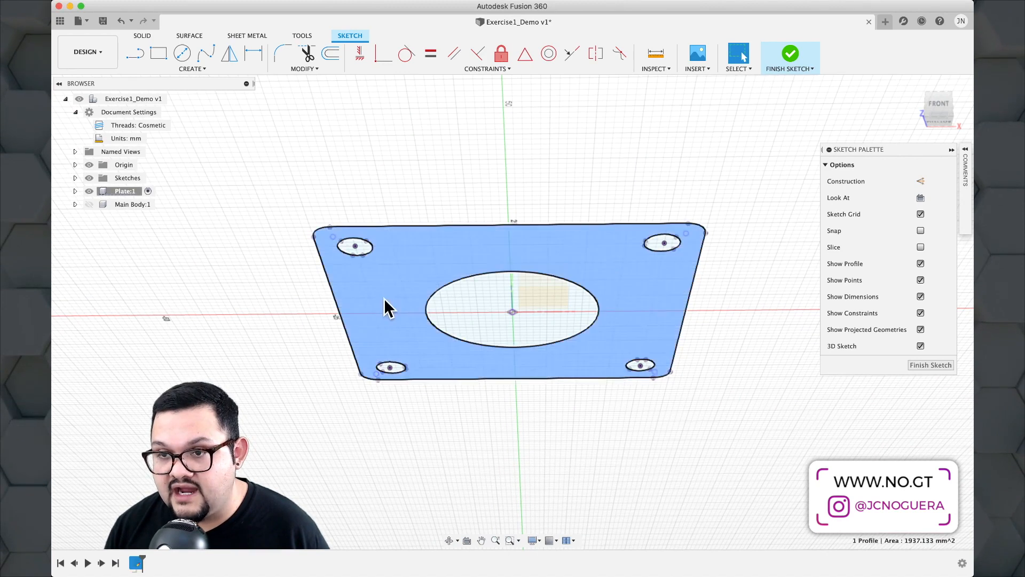
{"action": "mouse_move", "coordinate": [284, 315]}
{"action": "middle_mouse_down", "text": "shift"}
{"action": "mouse_move", "coordinate": [240, 308]}
{"action": "mouse_move", "coordinate": [249, 313]}
{"action": "middle_mouse_up", "text": "shift"}
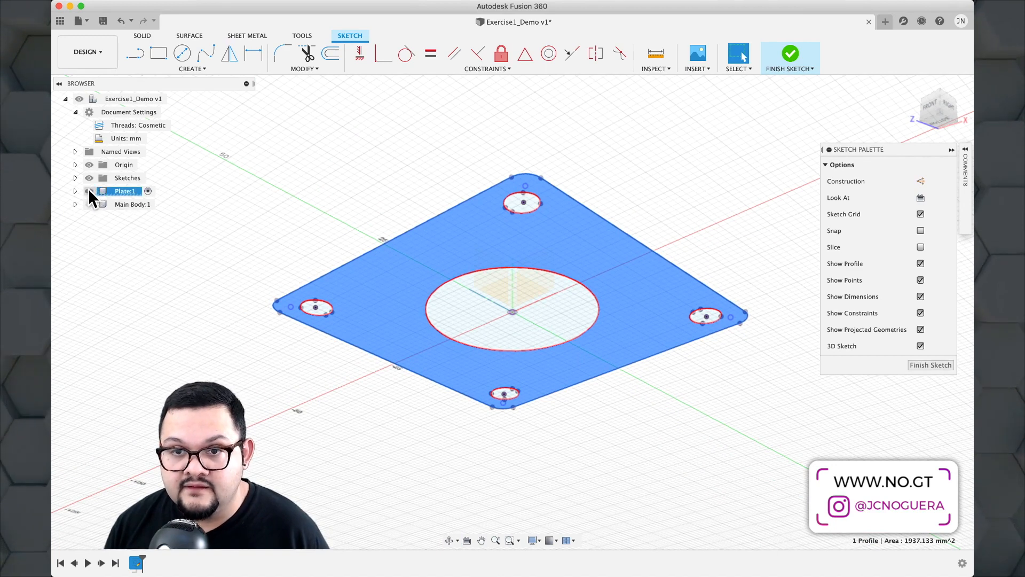
{"action": "left_click", "coordinate": [89, 202]}
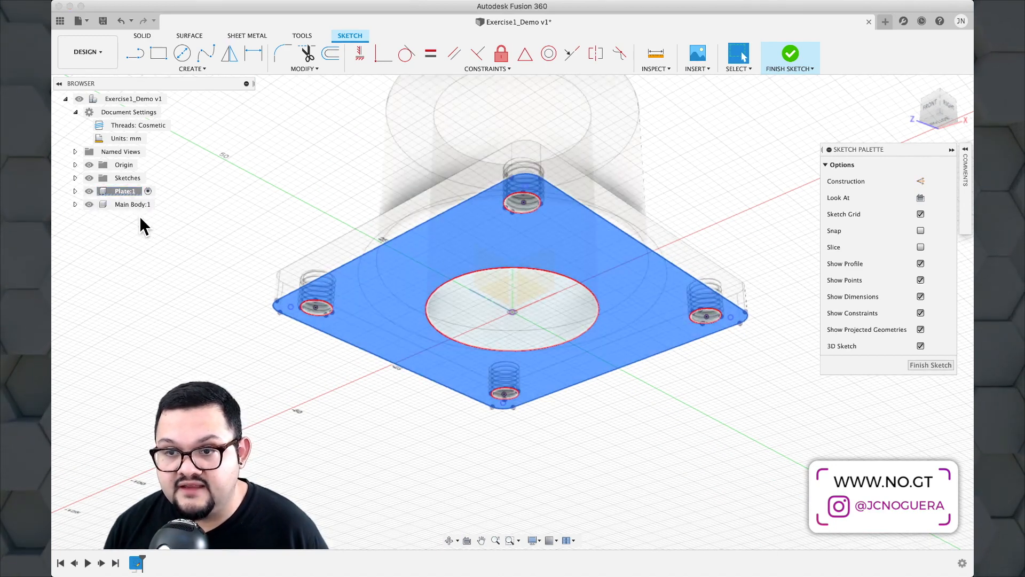
{"action": "left_click", "coordinate": [306, 194]}
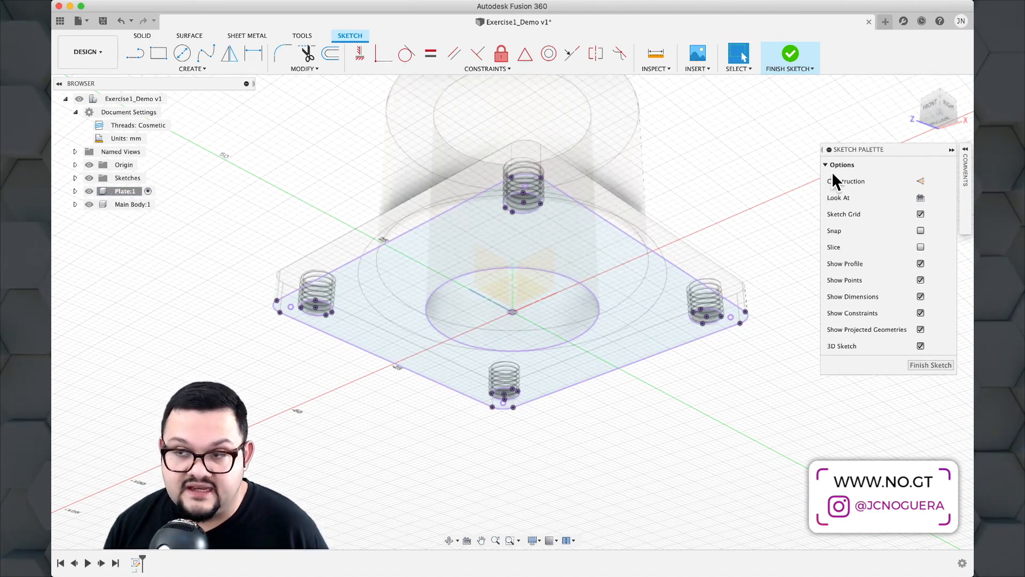
Offset the projected outer square outline outward by 5 mm as a chain.
{"action": "left_click", "coordinate": [941, 122]}
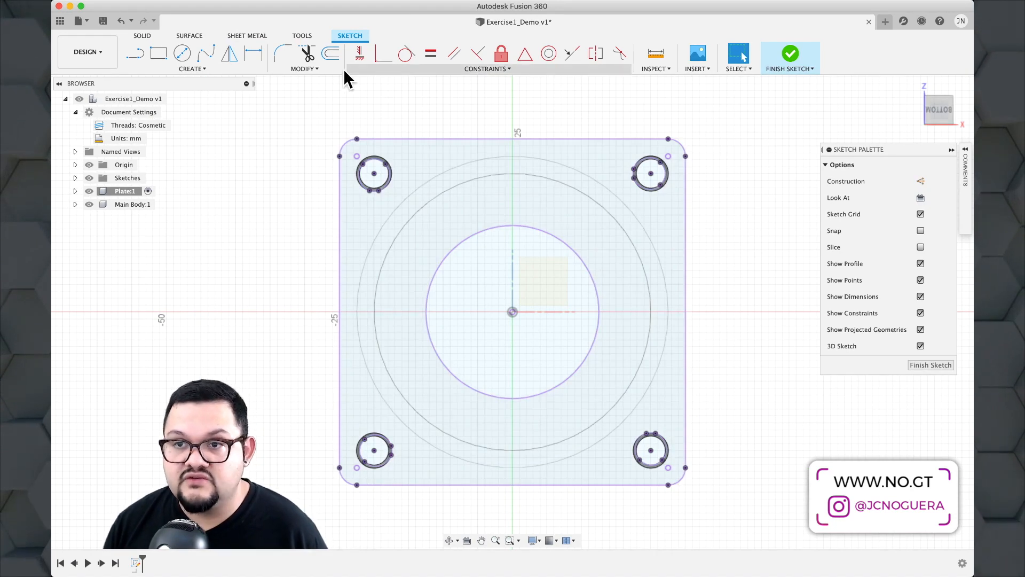
{"action": "left_click", "coordinate": [193, 69]}
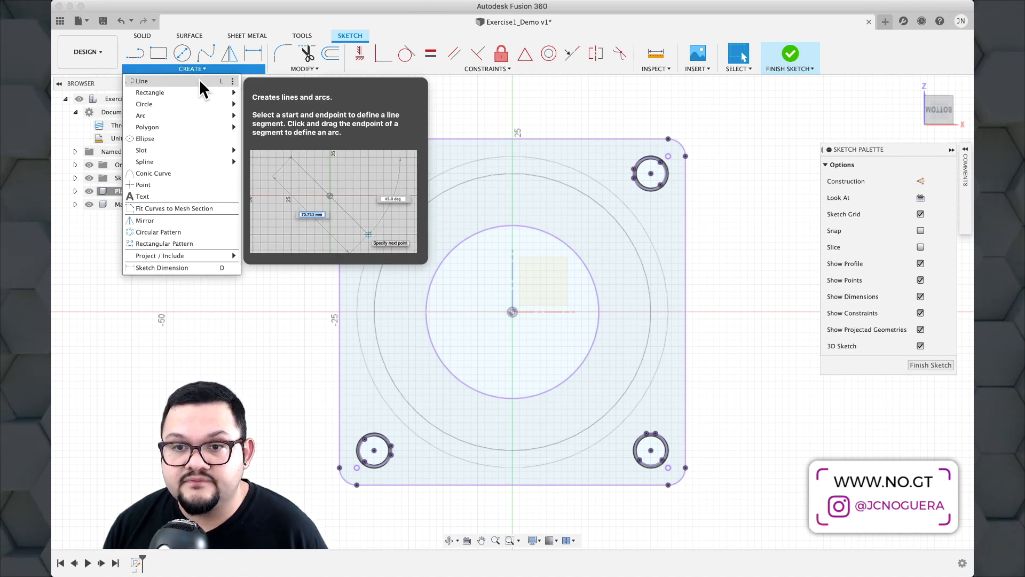
{"action": "left_click", "coordinate": [297, 68]}
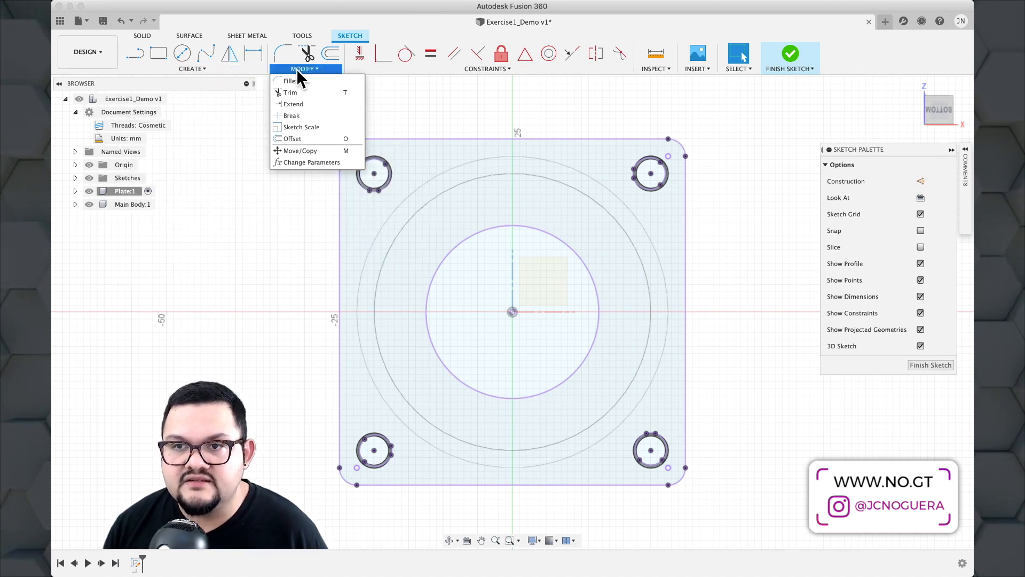
{"action": "left_click", "coordinate": [298, 138]}
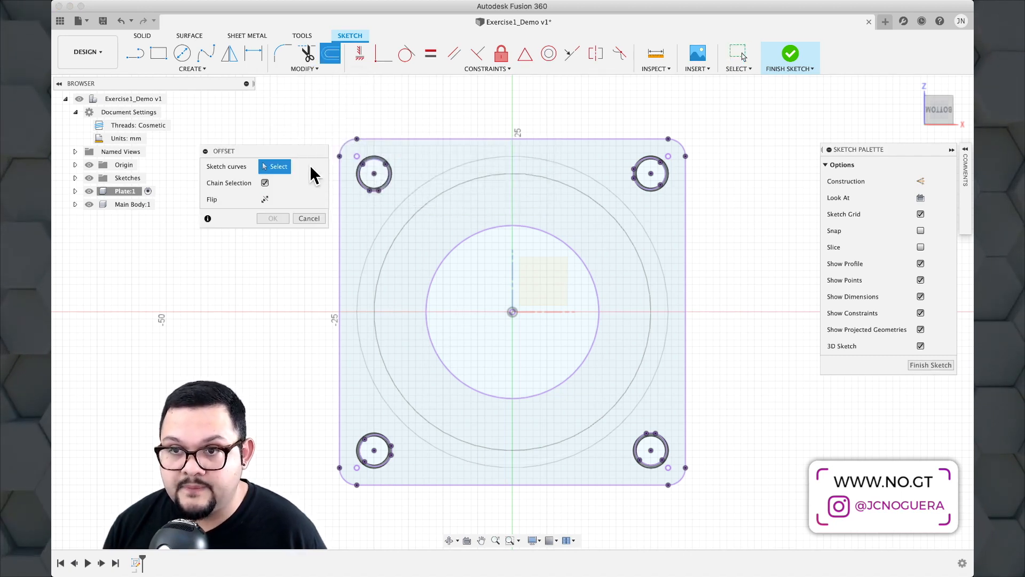
{"action": "left_click", "coordinate": [341, 241]}
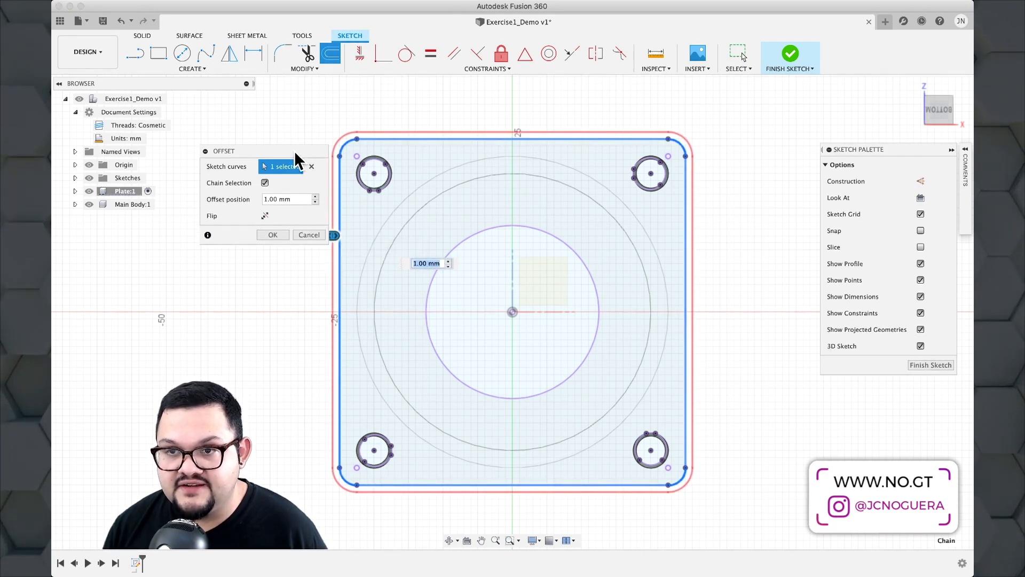
{"action": "left_click_drag", "start_coordinate": [294, 151], "coordinate": [231, 188]}
{"action": "left_click_drag", "start_coordinate": [331, 236], "coordinate": [301, 242]}
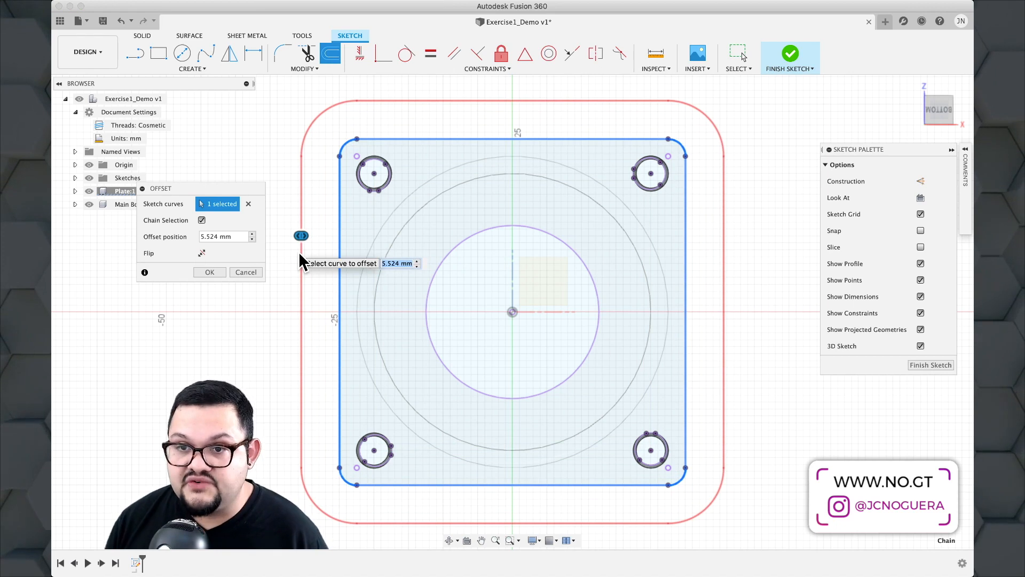
{"action": "type", "text": "5"}
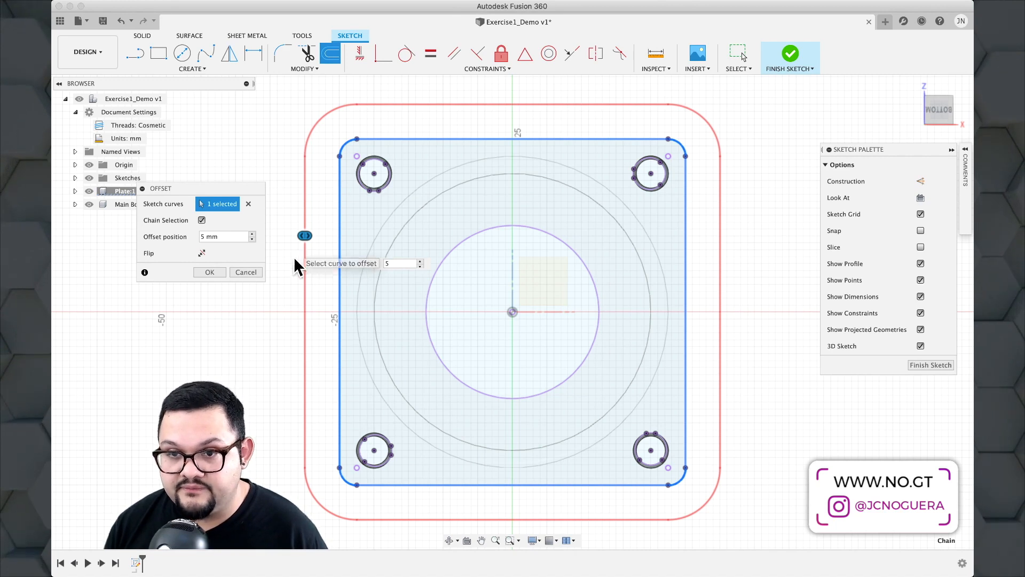
{"action": "left_click", "coordinate": [206, 272]}
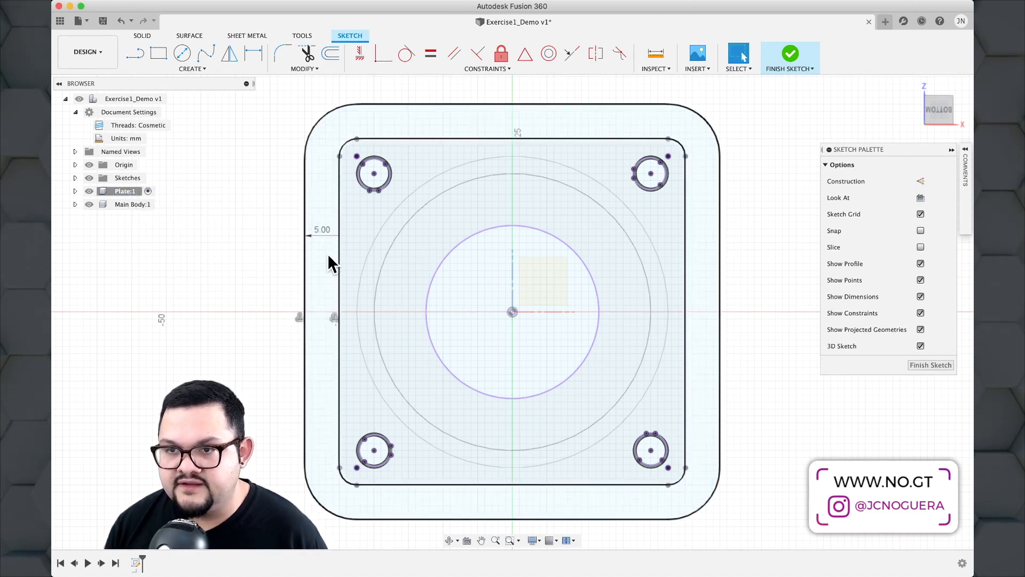
Highlight the outer border and inner plate profiles together to examine the combined plate shape, and clear the selection.
{"action": "left_click", "coordinate": [329, 255]}
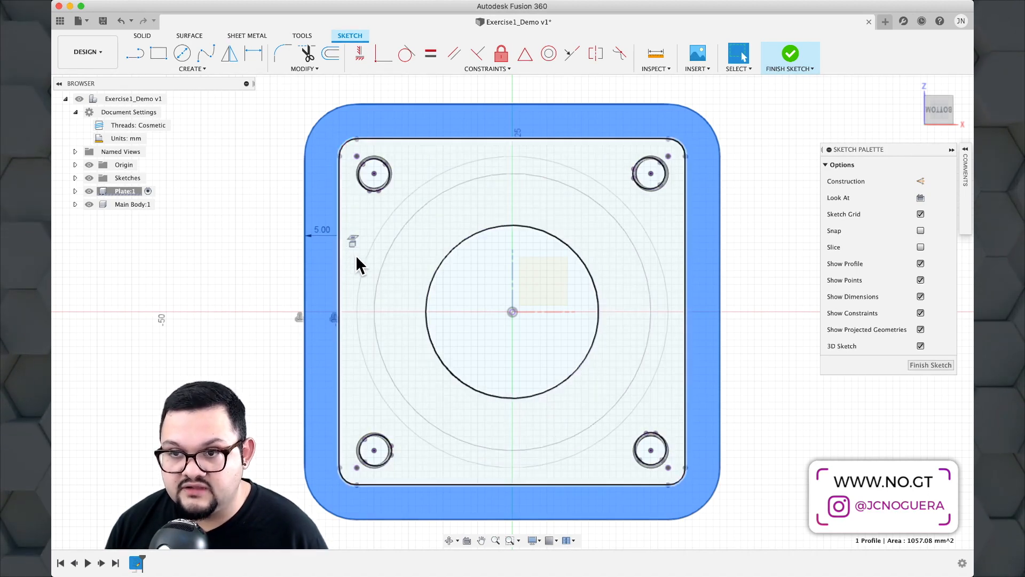
{"action": "left_click", "coordinate": [354, 266], "text": "shift"}
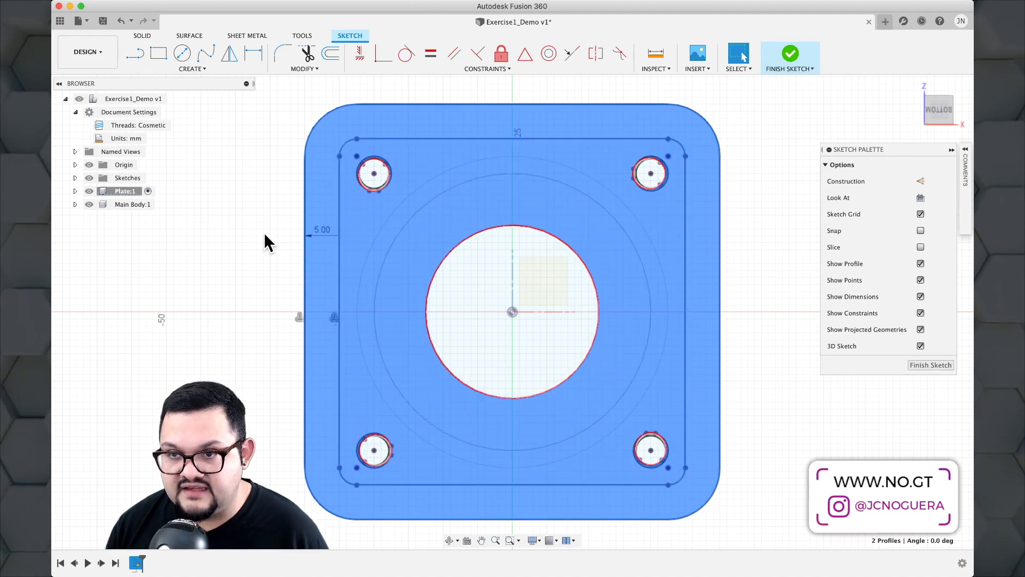
{"action": "mouse_move", "coordinate": [264, 232]}
{"action": "middle_mouse_down", "text": "shift"}
{"action": "mouse_move", "coordinate": [273, 289]}
{"action": "mouse_move", "coordinate": [291, 313]}
{"action": "mouse_move", "coordinate": [197, 297]}
{"action": "mouse_move", "coordinate": [229, 288]}
{"action": "mouse_move", "coordinate": [231, 263]}
{"action": "mouse_move", "coordinate": [248, 261]}
{"action": "middle_mouse_up", "text": "shift"}
{"action": "left_click", "coordinate": [484, 245]}
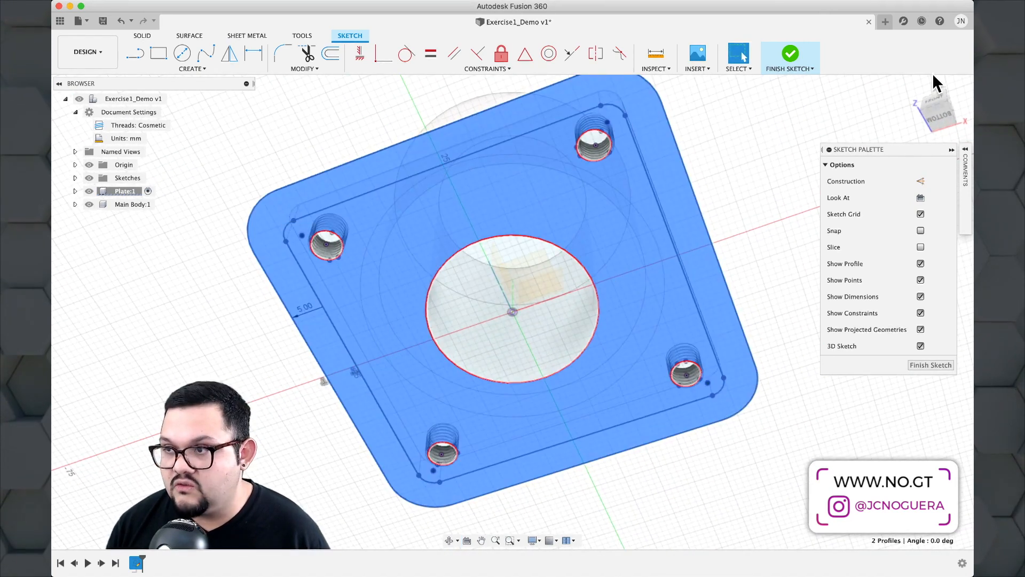
{"action": "left_click", "coordinate": [941, 114]}
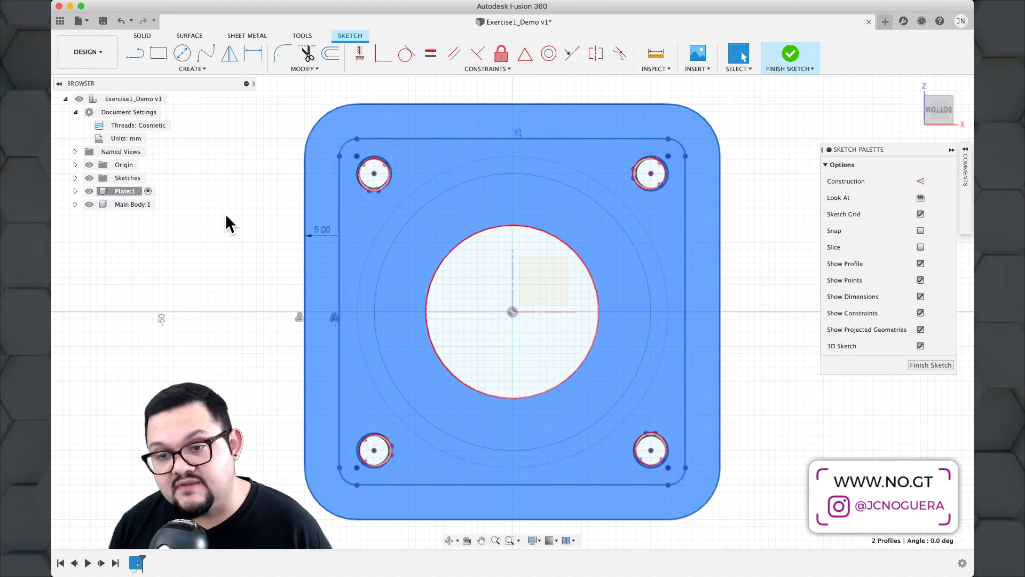
{"action": "left_click", "coordinate": [226, 213]}
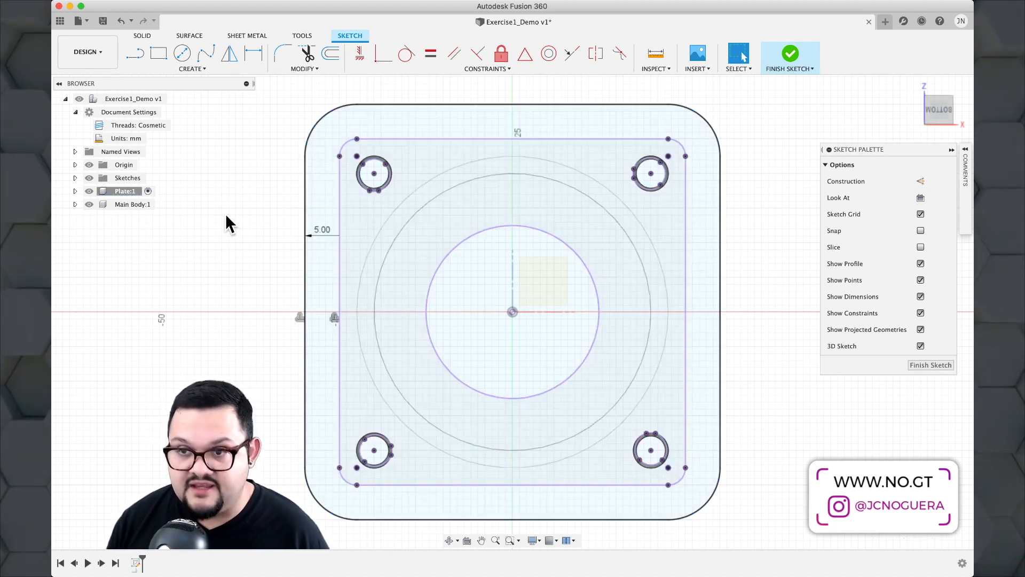
Draw a 6 mm diameter circle centred on the upper-left projected screw hole of the plate sketch.
{"action": "scroll", "coordinate": [349, 170], "scroll_direction": "up", "scroll_amount": 1}
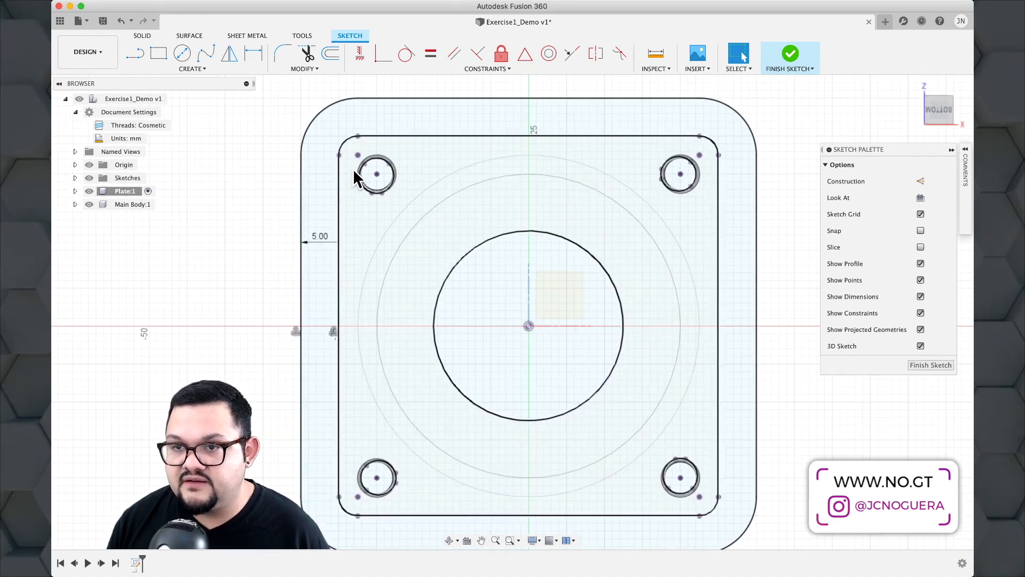
{"action": "scroll", "coordinate": [354, 168], "scroll_direction": "up", "scroll_amount": 2}
{"action": "scroll", "coordinate": [353, 169], "scroll_direction": "up", "scroll_amount": 1}
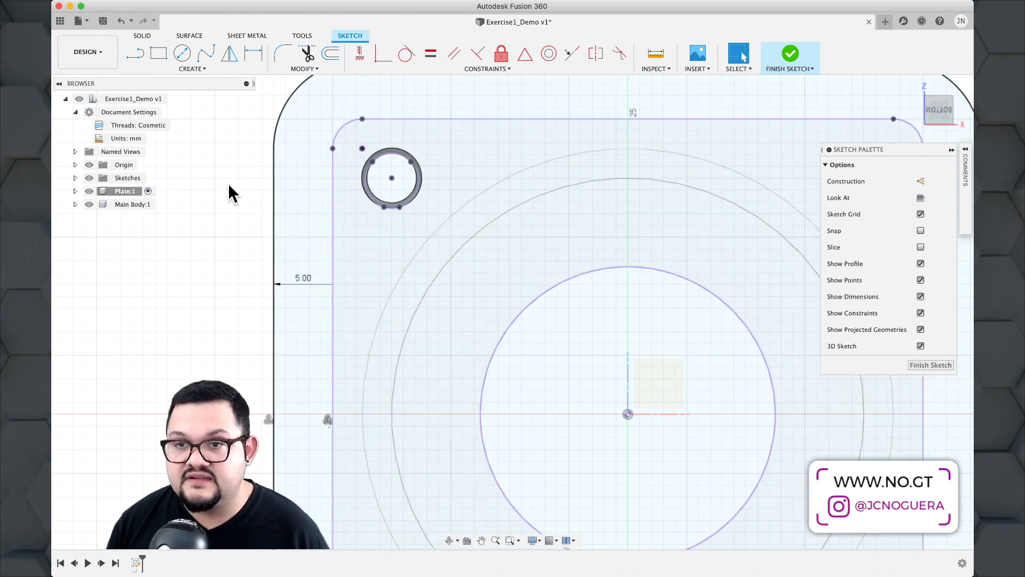
{"action": "key", "text": "c"}
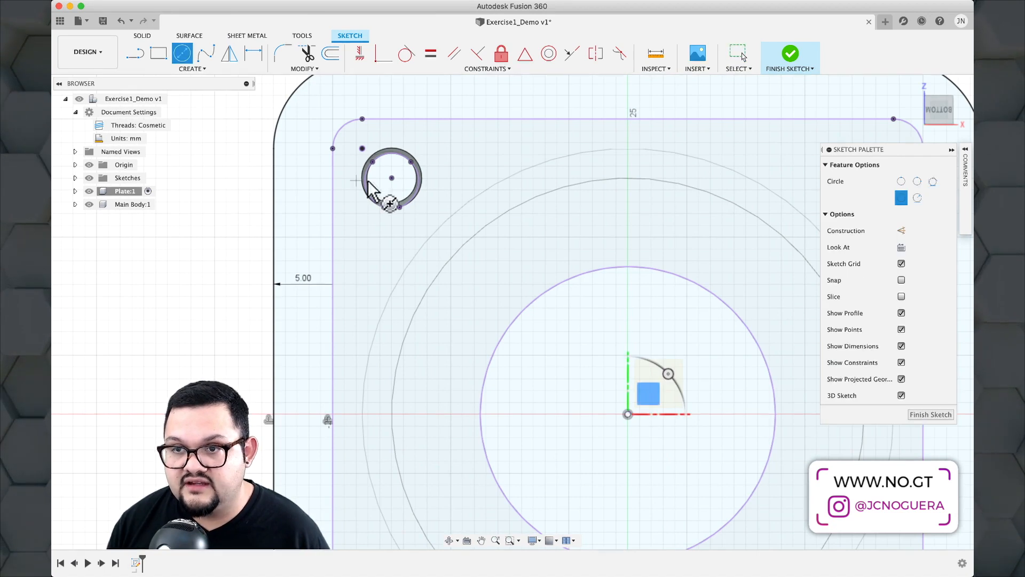
{"action": "left_click", "coordinate": [392, 178]}
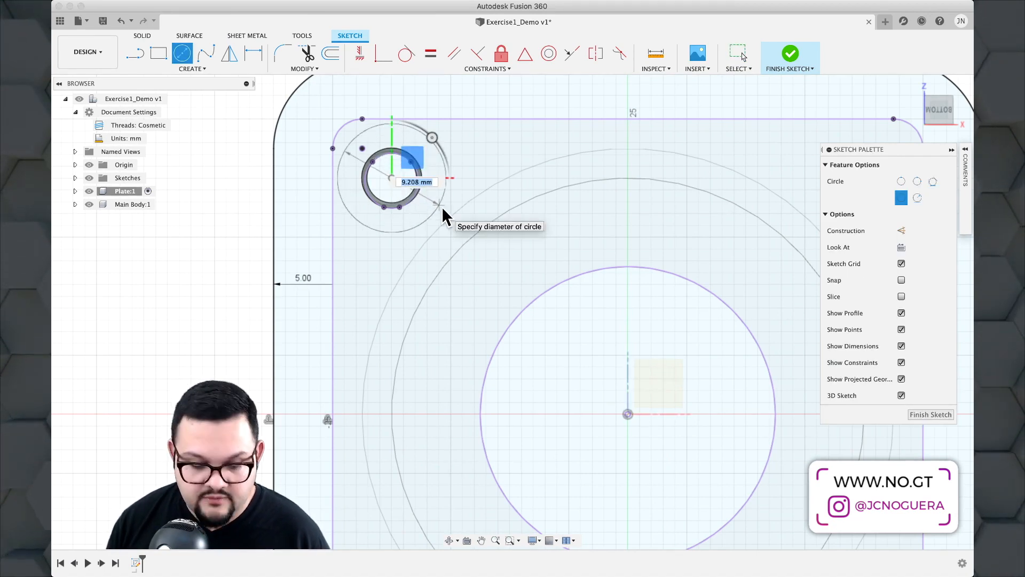
{"action": "type", "text": "6"}
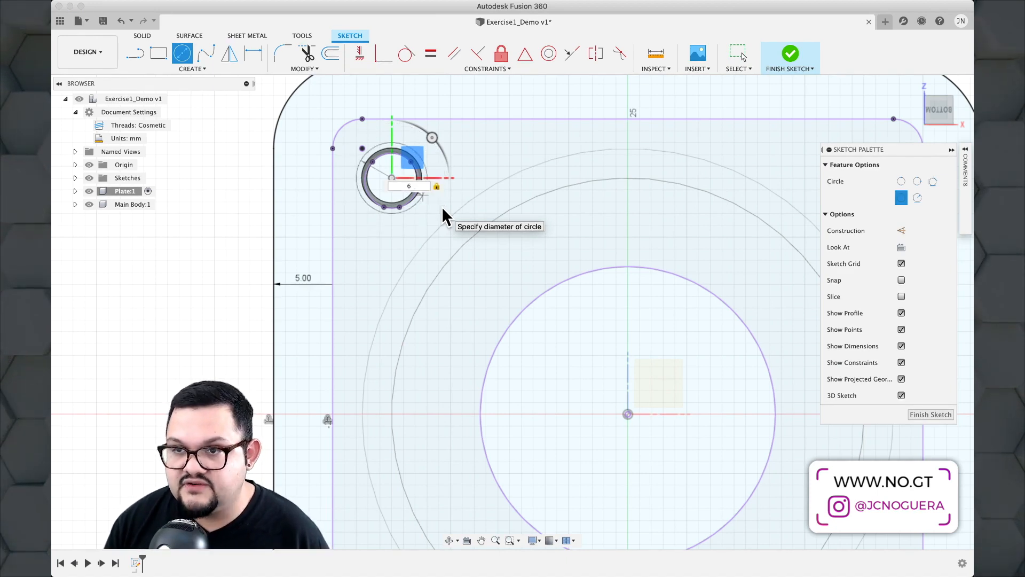
{"action": "key", "text": "Return"}
{"action": "key", "text": "Escape"}
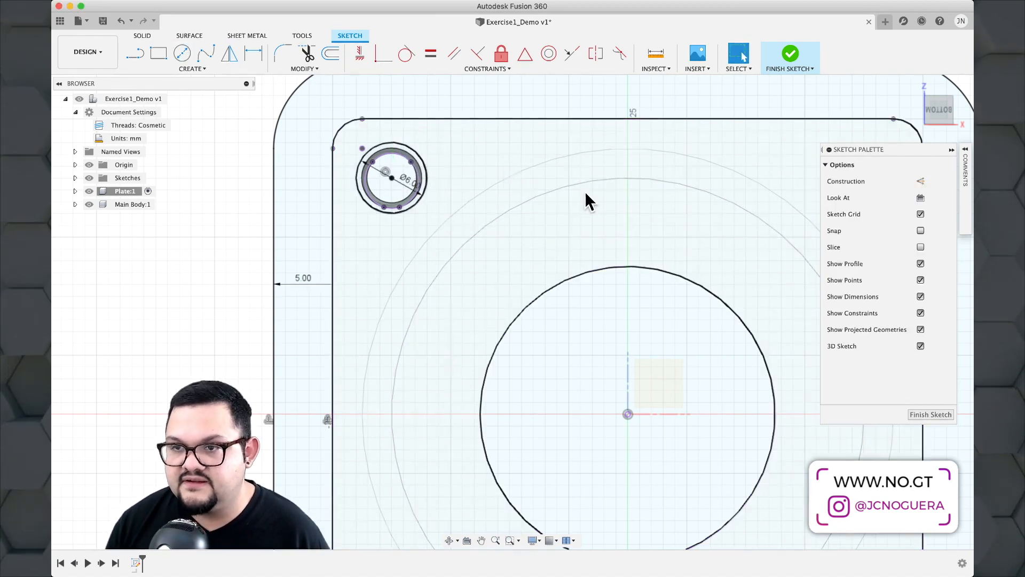
Draw a 6 mm diameter circle centred on the upper-right projected screw hole.
{"action": "mouse_move", "coordinate": [586, 197]}
{"action": "middle_mouse_down"}
{"action": "mouse_move", "coordinate": [401, 192]}
{"action": "mouse_move", "coordinate": [283, 175]}
{"action": "middle_mouse_up"}
{"action": "key", "text": "c"}
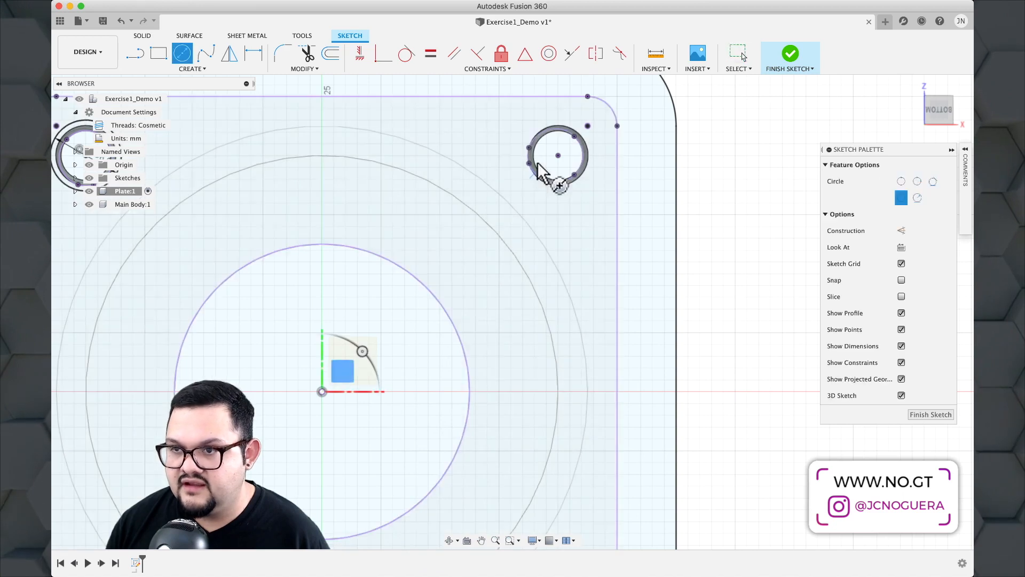
{"action": "left_click", "coordinate": [557, 156]}
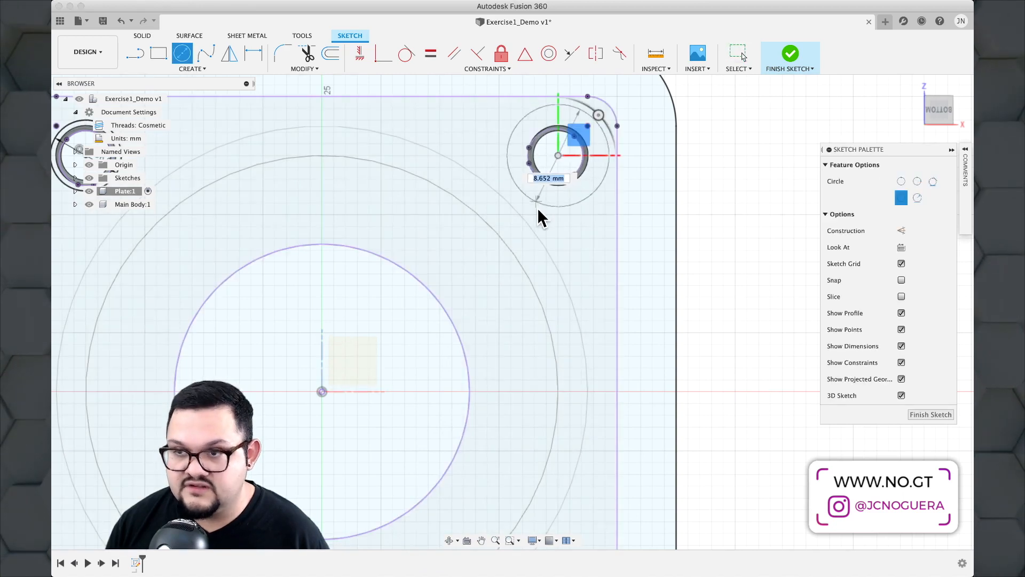
{"action": "type", "text": "6"}
{"action": "key", "text": "Return"}
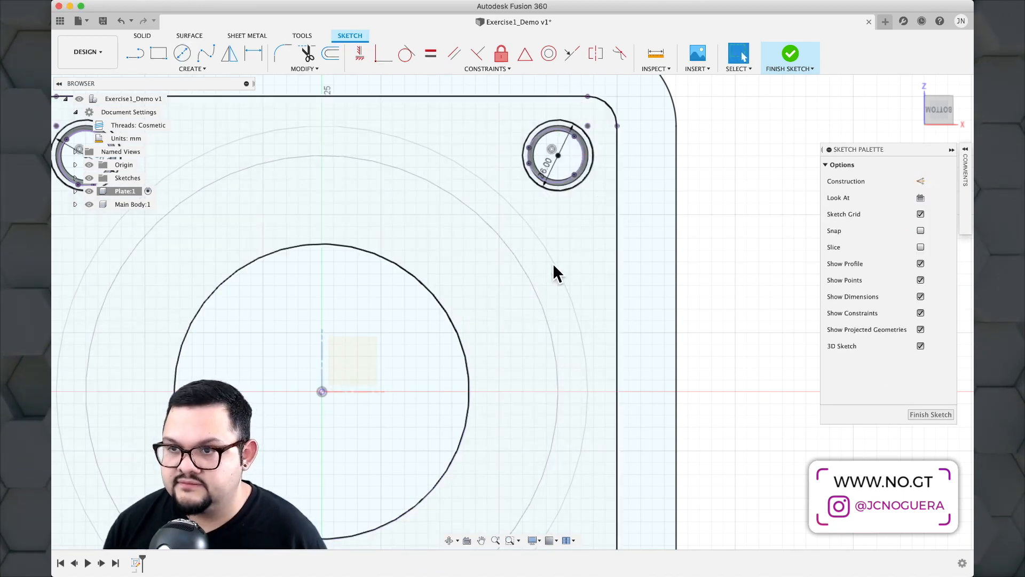
Draw a 6 mm diameter circle centred on the lower-right projected screw hole.
{"action": "scroll", "coordinate": [552, 267], "scroll_direction": "down", "scroll_amount": 5}
{"action": "middle_click_drag", "start_coordinate": [551, 301], "coordinate": [547, 232]}
{"action": "scroll", "coordinate": [550, 360], "scroll_direction": "up", "scroll_amount": 6}
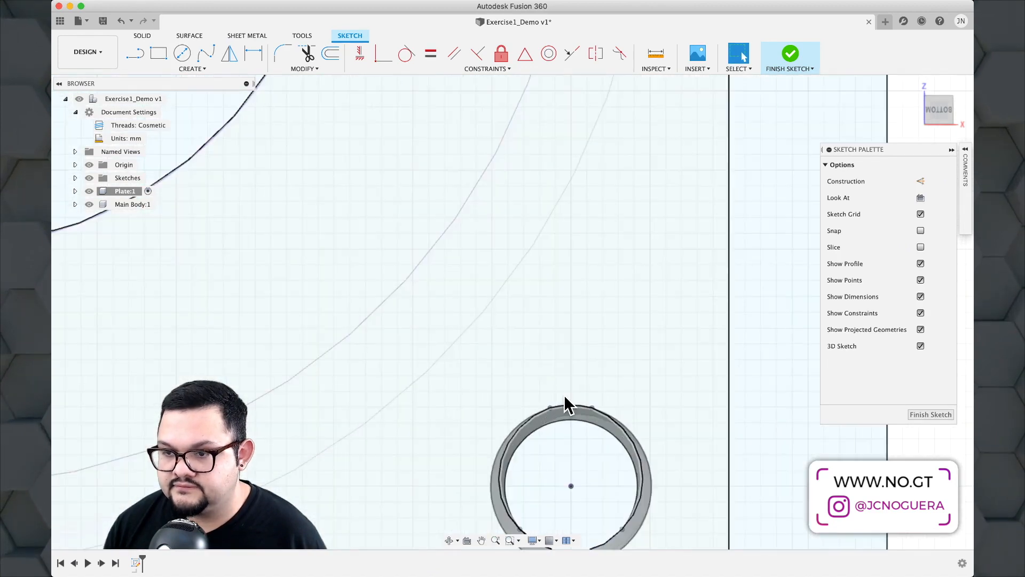
{"action": "scroll", "coordinate": [564, 395], "scroll_direction": "down", "scroll_amount": 2}
{"action": "key", "text": "c"}
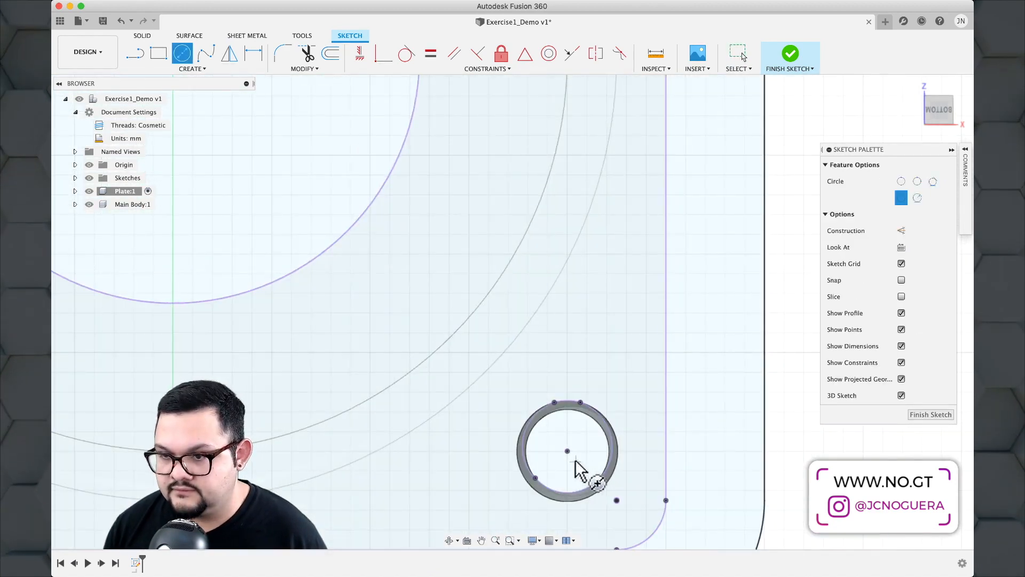
{"action": "left_click", "coordinate": [567, 452]}
{"action": "type", "text": "6"}
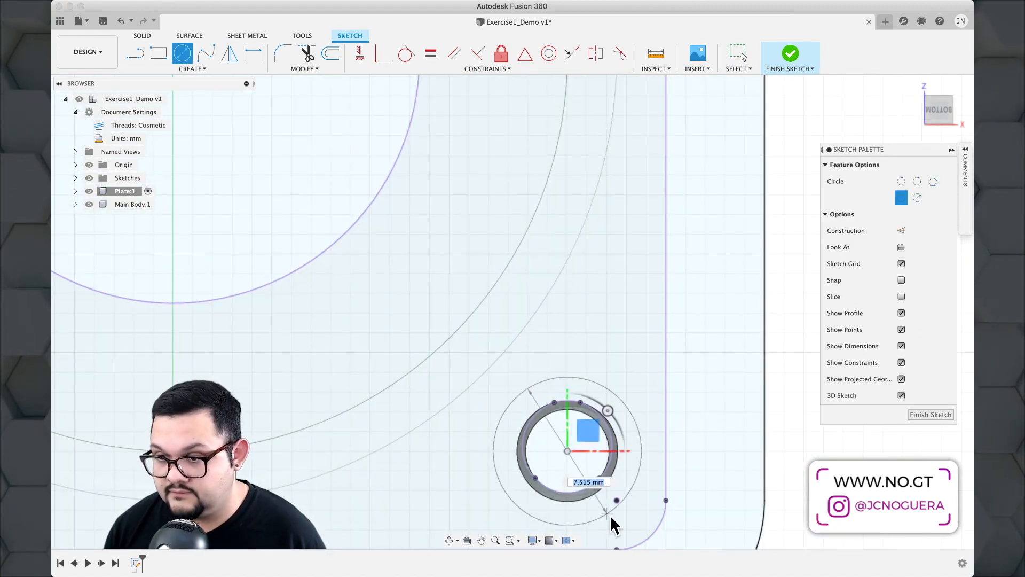
{"action": "key", "text": "Return"}
{"action": "key", "text": "Escape"}
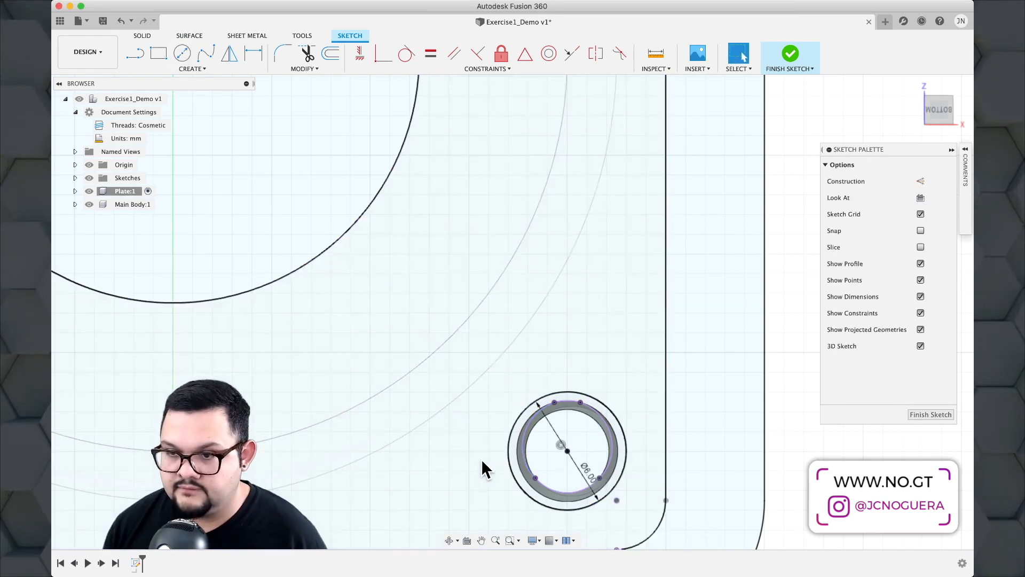
Draw a 6 mm diameter circle centred on the lower-left projected screw hole.
{"action": "mouse_move", "coordinate": [566, 439]}
{"action": "middle_mouse_down"}
{"action": "mouse_move", "coordinate": [656, 413]}
{"action": "mouse_move", "coordinate": [973, 370]}
{"action": "middle_mouse_up"}
{"action": "middle_click_drag", "start_coordinate": [406, 347], "coordinate": [714, 361]}
{"action": "key", "text": "c"}
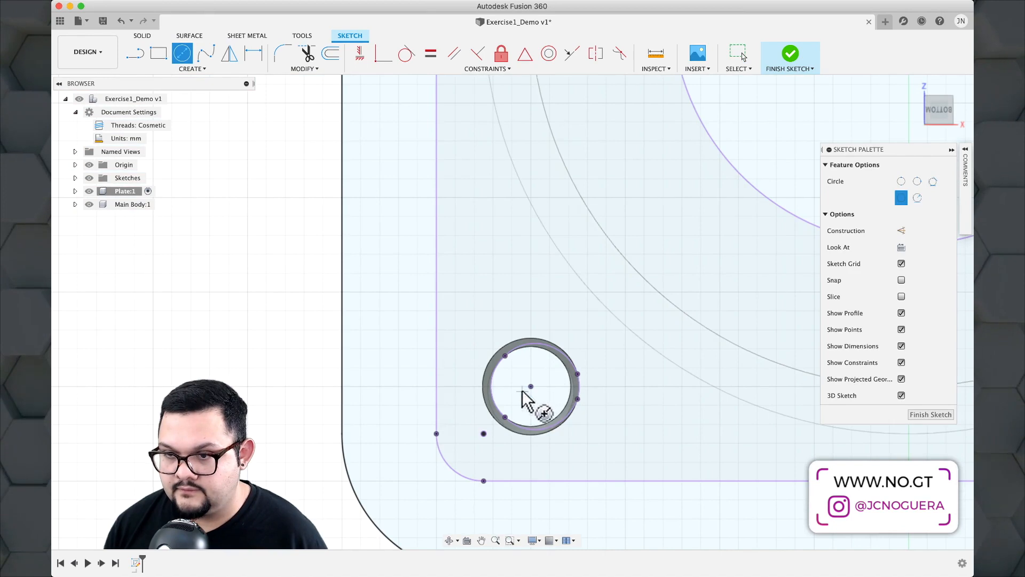
{"action": "left_click", "coordinate": [530, 386]}
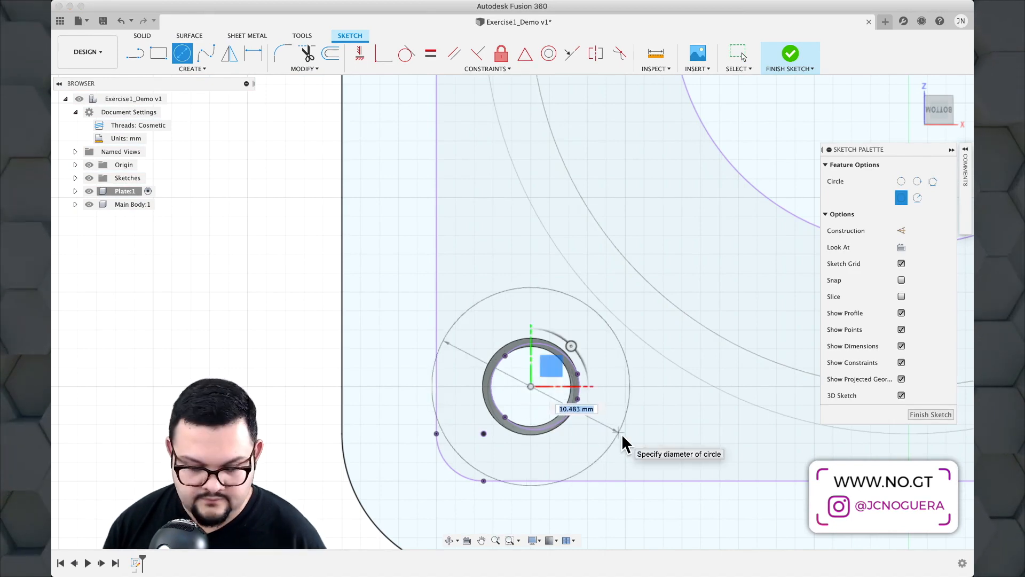
{"action": "type", "text": "6"}
{"action": "key", "text": "Return"}
{"action": "key", "text": "Escape"}
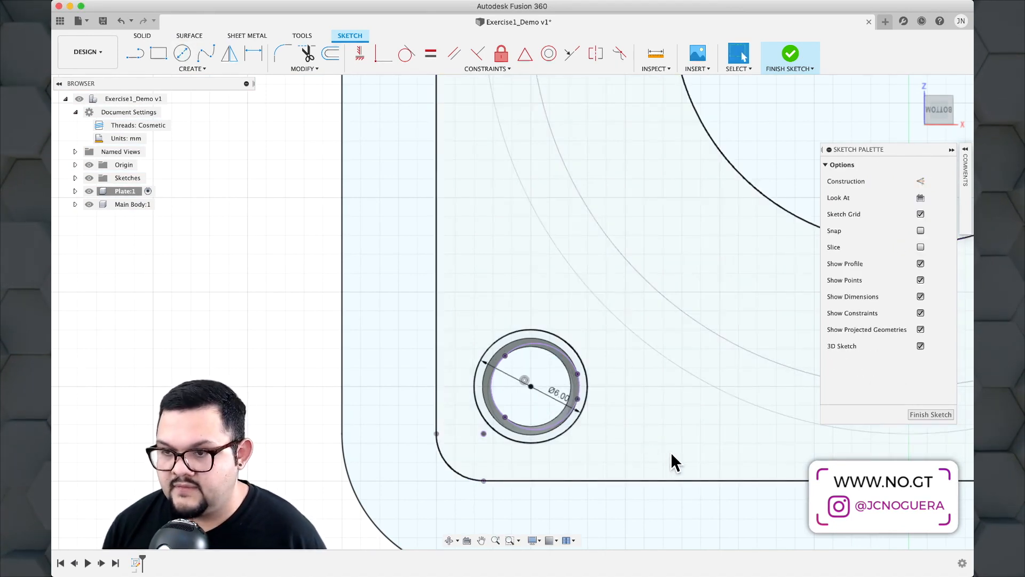
Extrude the outer border and inner plate profiles together 5 mm away from Main Body as a new body, excluding the central opening and clearance holes.
{"action": "left_click", "coordinate": [671, 460]}
{"action": "left_click", "coordinate": [664, 508], "text": "shift"}
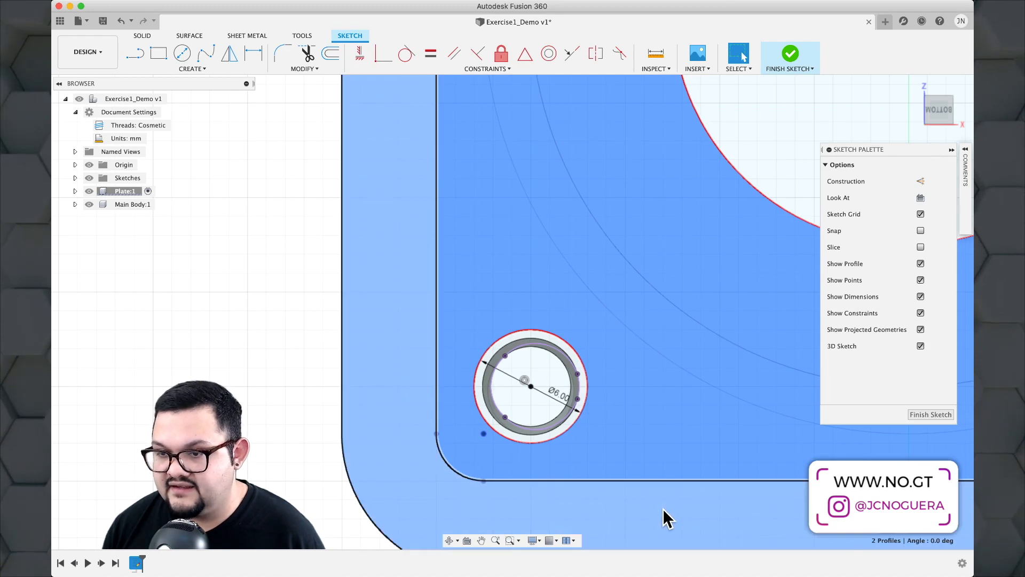
{"action": "scroll", "coordinate": [662, 506], "scroll_direction": "down", "scroll_amount": 1}
{"action": "scroll", "coordinate": [663, 508], "scroll_direction": "down", "scroll_amount": 5}
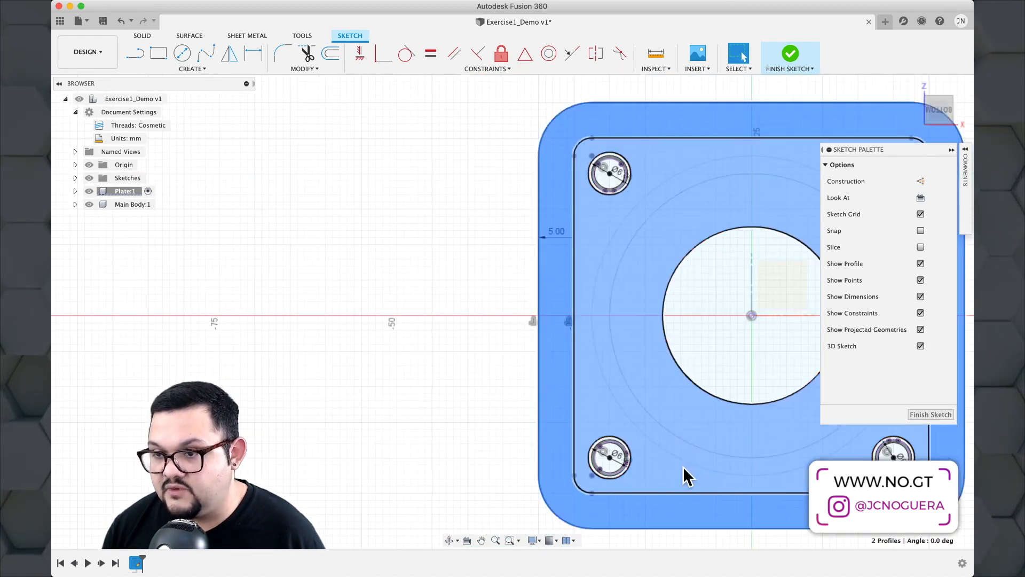
{"action": "mouse_move", "coordinate": [686, 474]}
{"action": "middle_mouse_down"}
{"action": "mouse_move", "coordinate": [659, 446]}
{"action": "mouse_move", "coordinate": [417, 435]}
{"action": "middle_mouse_up"}
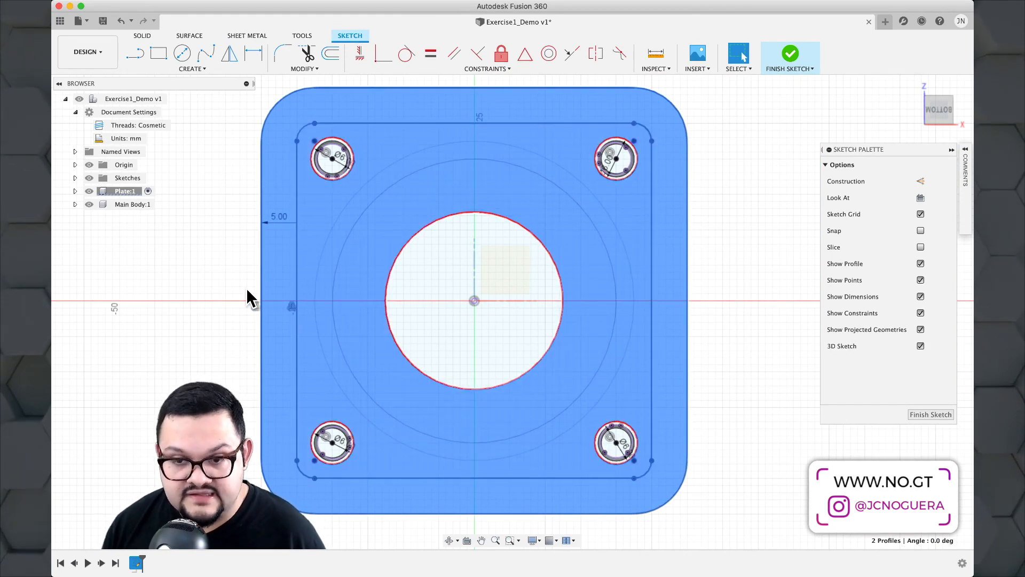
{"action": "mouse_move", "coordinate": [224, 281]}
{"action": "middle_mouse_down", "text": "shift"}
{"action": "mouse_move", "coordinate": [229, 325]}
{"action": "mouse_move", "coordinate": [196, 358]}
{"action": "mouse_move", "coordinate": [172, 364]}
{"action": "middle_mouse_up", "text": "shift"}
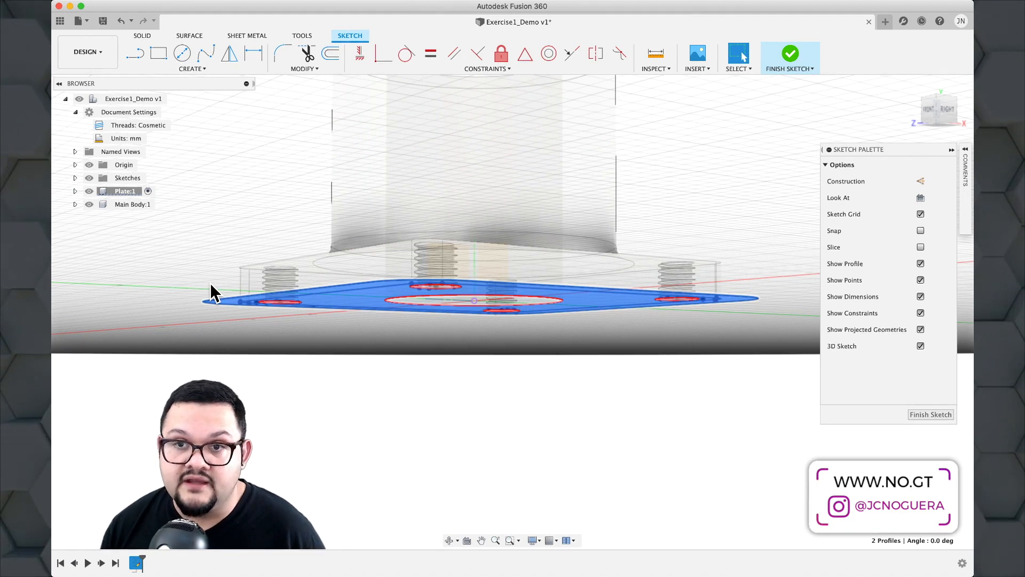
{"action": "left_click", "coordinate": [140, 37]}
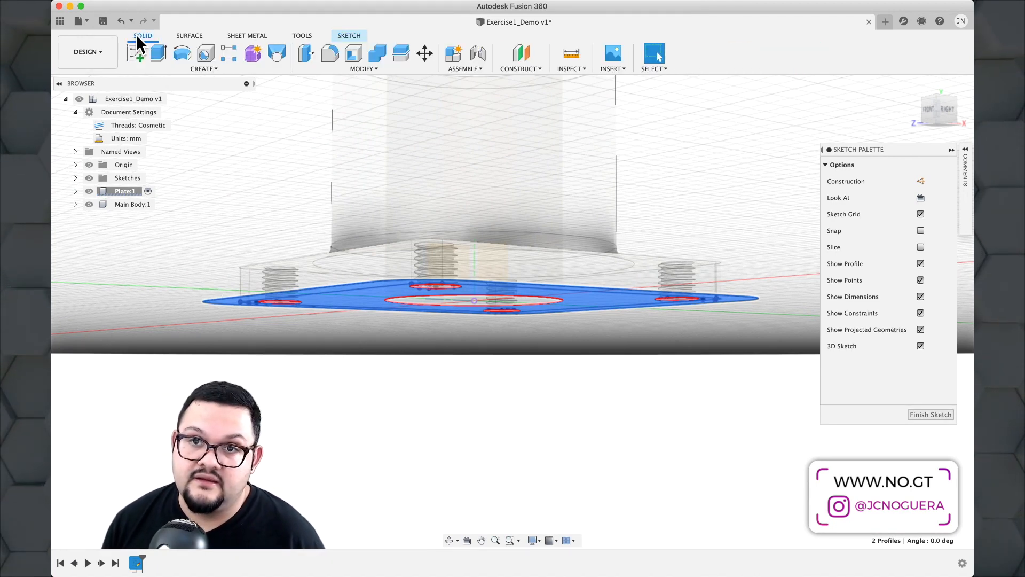
{"action": "left_click", "coordinate": [160, 53]}
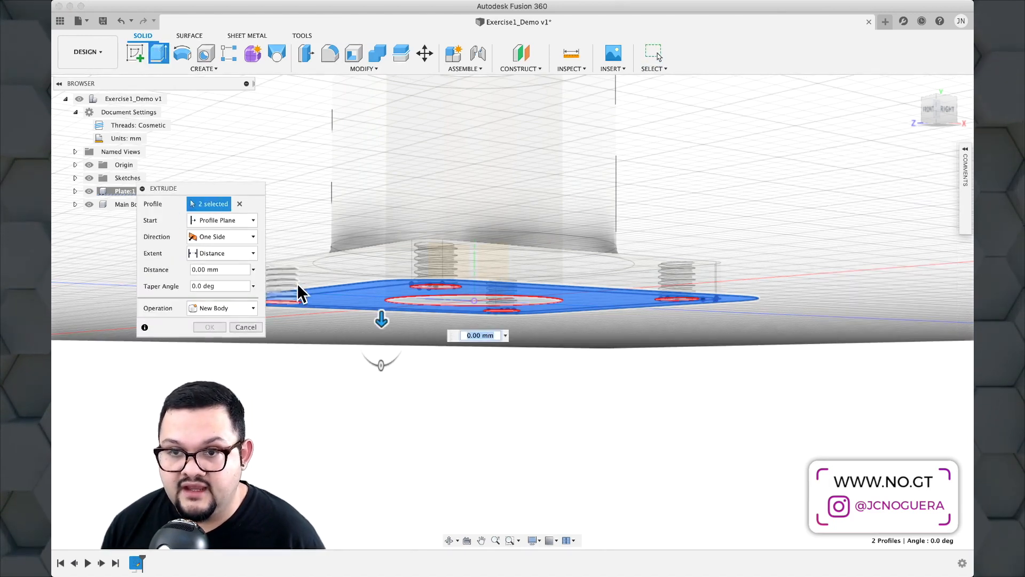
{"action": "type", "text": "5"}
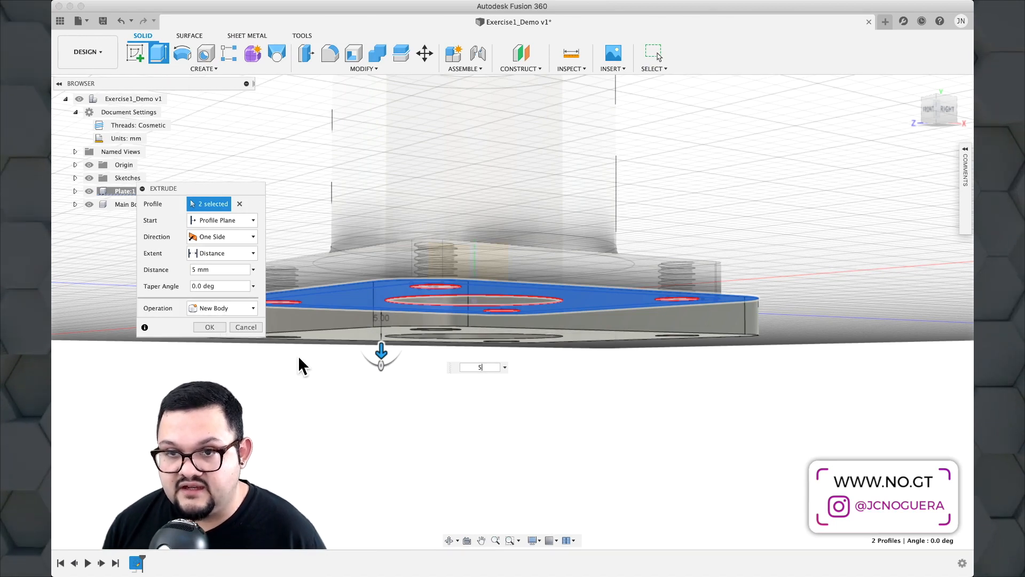
{"action": "left_click", "coordinate": [208, 327]}
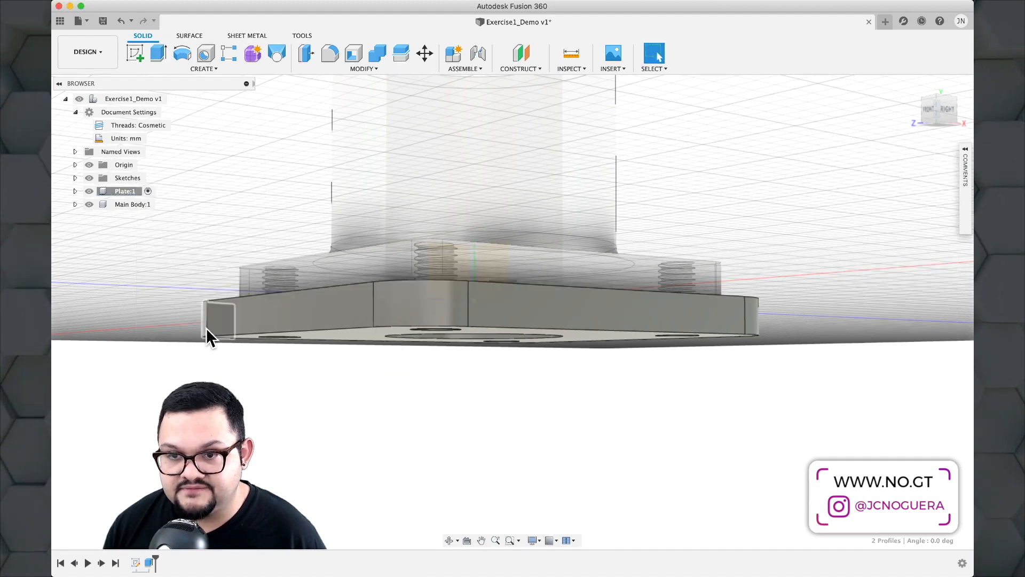
Inspect the extruded plate from below and toggle component visibility to compare Plate with Main Body.
{"action": "middle_click_drag", "start_coordinate": [405, 458], "coordinate": [387, 415], "text": "shift"}
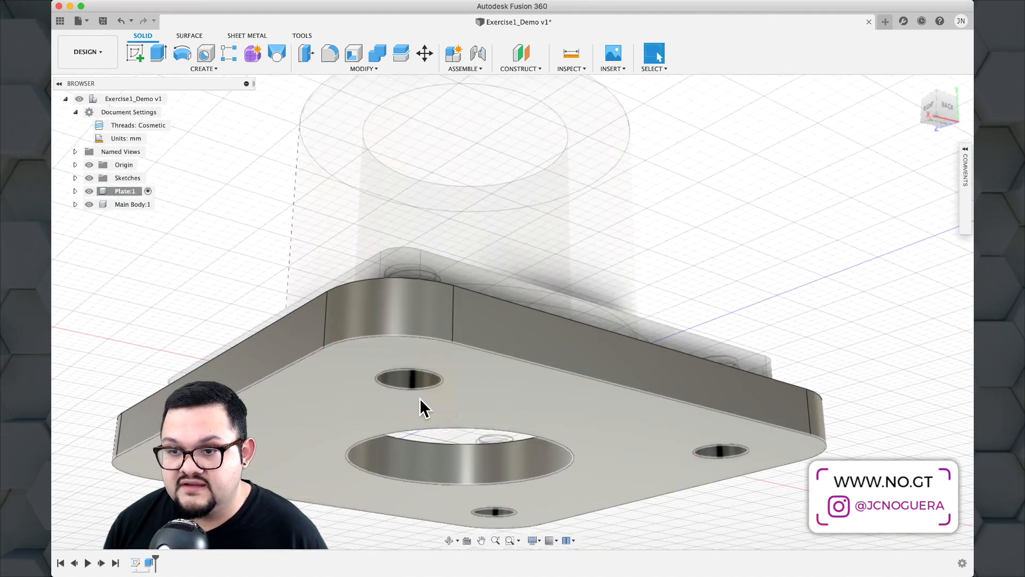
{"action": "scroll", "coordinate": [418, 400], "scroll_direction": "down", "scroll_amount": 5}
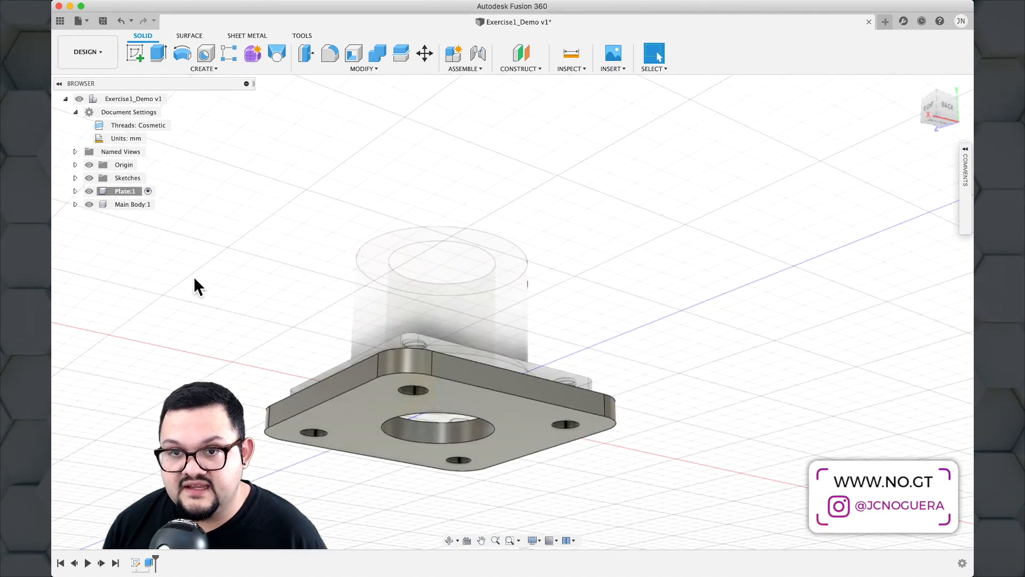
{"action": "left_click", "coordinate": [89, 205]}
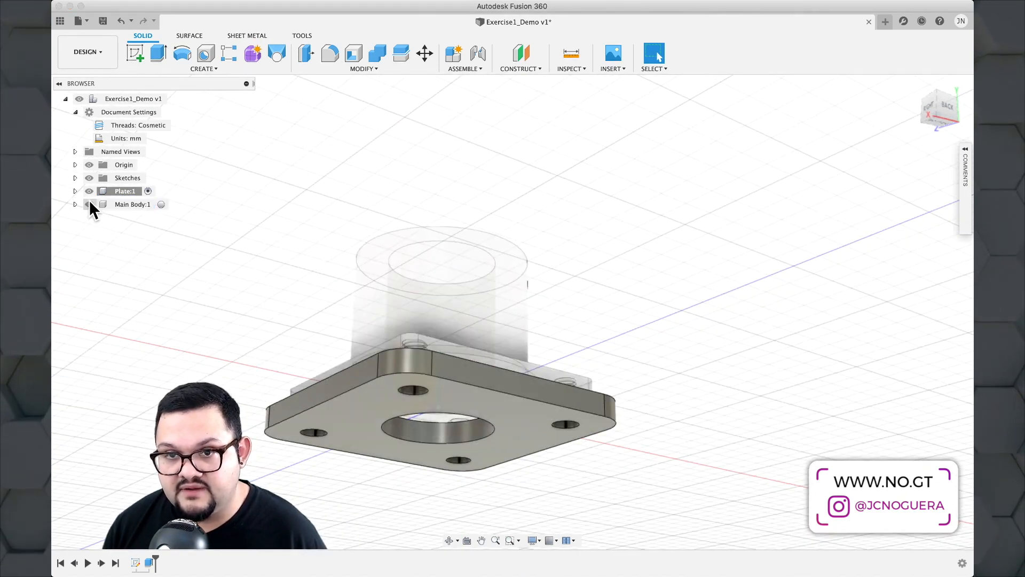
{"action": "left_click", "coordinate": [88, 191]}
{"action": "left_click", "coordinate": [88, 191]}
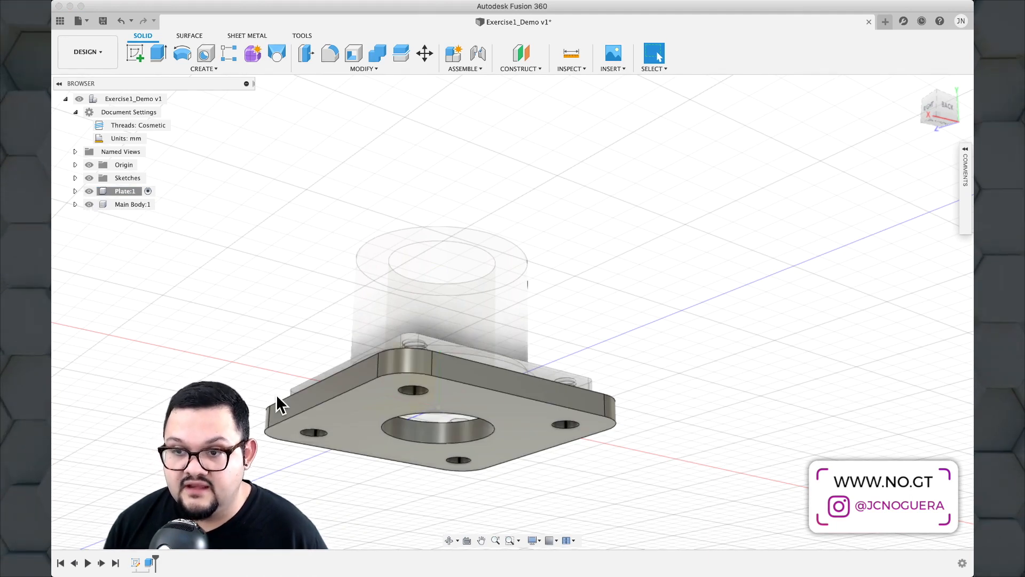
Examine from above and below how the plate's outline, central opening and clearance holes align with Main Body's flange and threads.
{"action": "scroll", "coordinate": [277, 395], "scroll_direction": "up", "scroll_amount": 3}
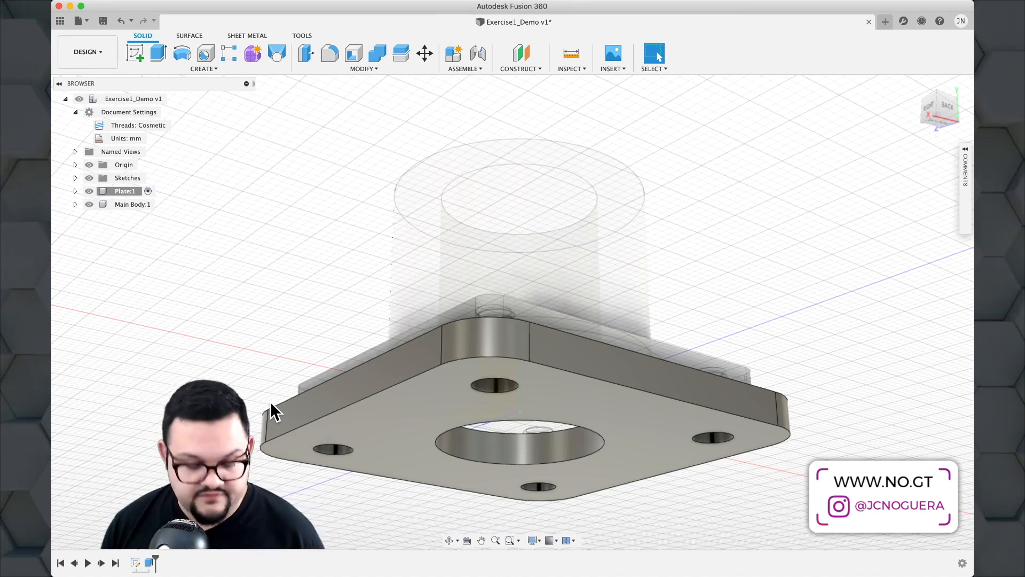
{"action": "scroll", "coordinate": [270, 414], "scroll_direction": "down", "scroll_amount": 2}
{"action": "middle_click_drag", "start_coordinate": [293, 345], "coordinate": [128, 355], "text": "shift"}
{"action": "middle_click_drag", "start_coordinate": [366, 368], "coordinate": [378, 290], "text": "shift"}
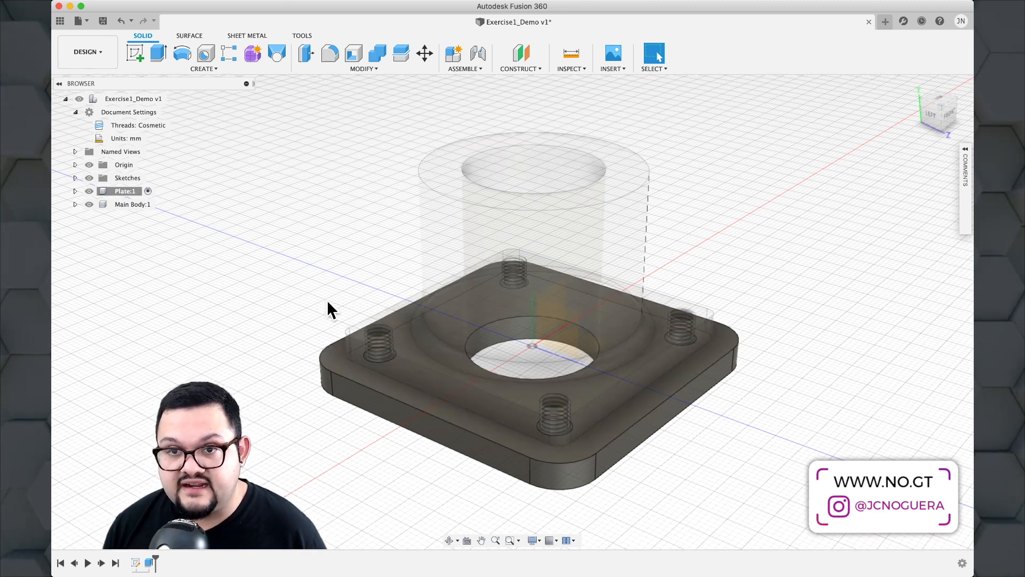
{"action": "middle_click_drag", "start_coordinate": [192, 183], "coordinate": [327, 373], "text": "shift"}
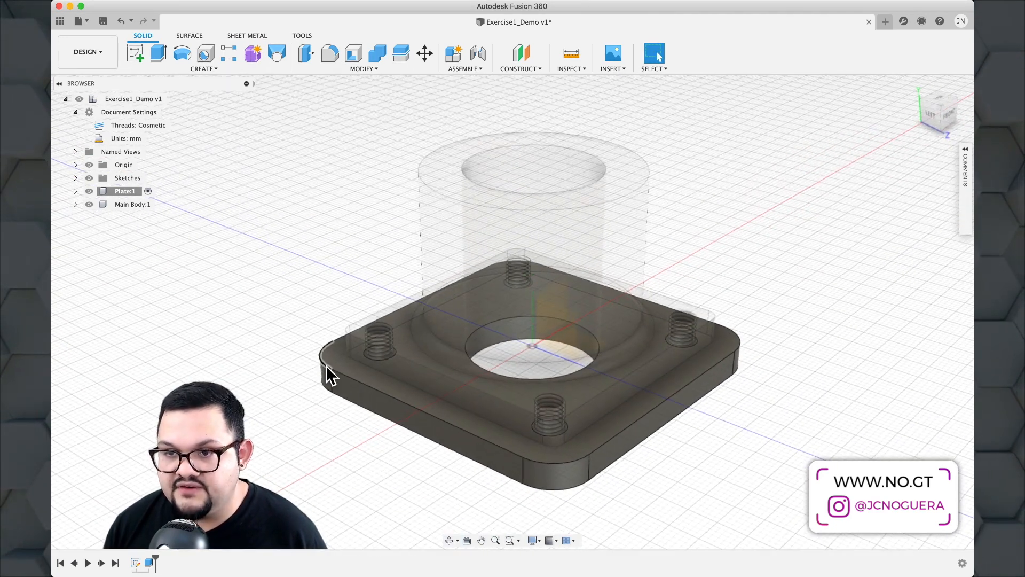
{"action": "scroll", "coordinate": [327, 373], "scroll_direction": "up", "scroll_amount": 5}
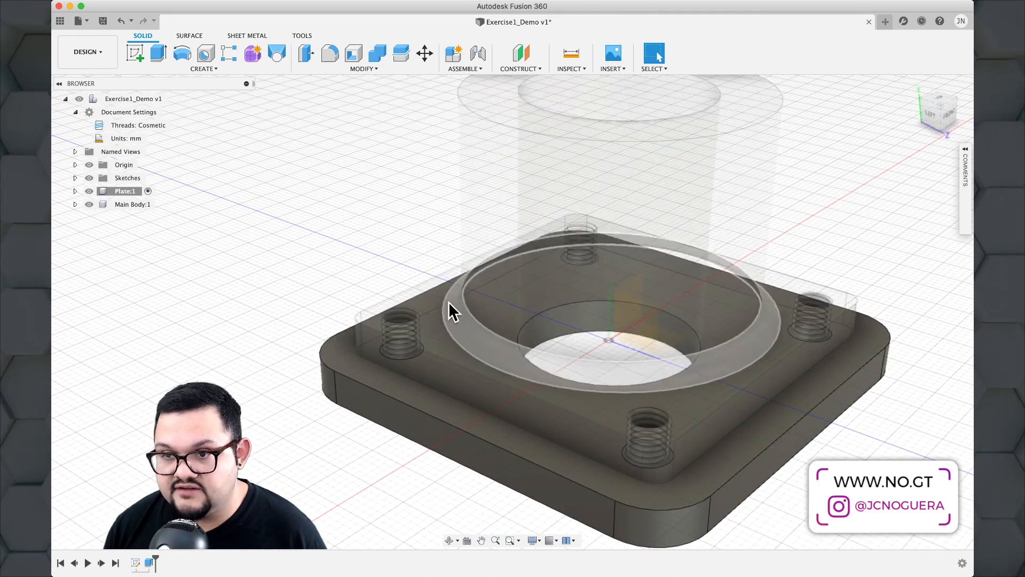
{"action": "middle_click_drag", "start_coordinate": [416, 327], "coordinate": [373, 256], "text": "shift"}
{"action": "scroll", "coordinate": [367, 236], "scroll_direction": "down", "scroll_amount": 5}
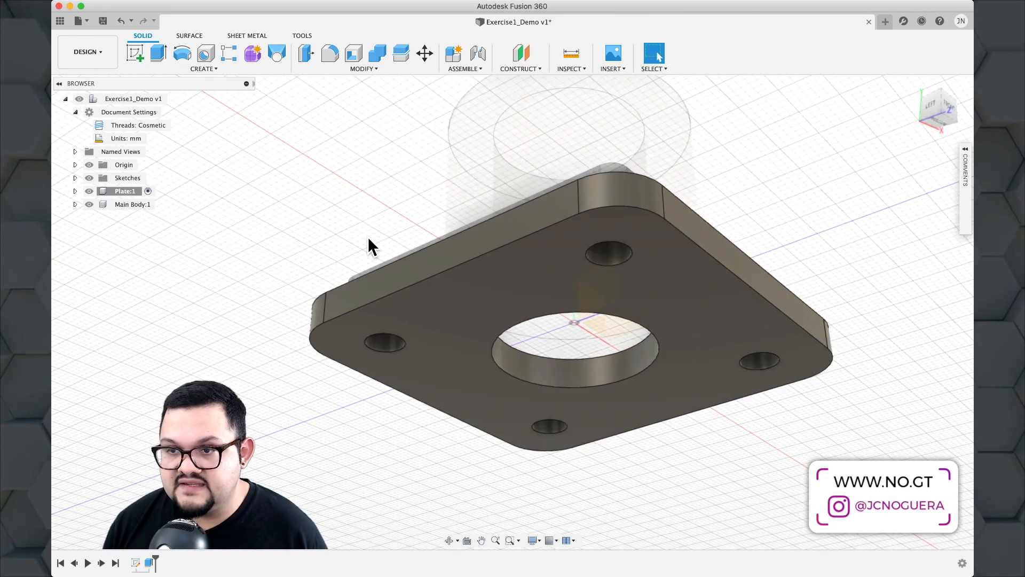
{"action": "scroll", "coordinate": [387, 173], "scroll_direction": "up", "scroll_amount": 3}
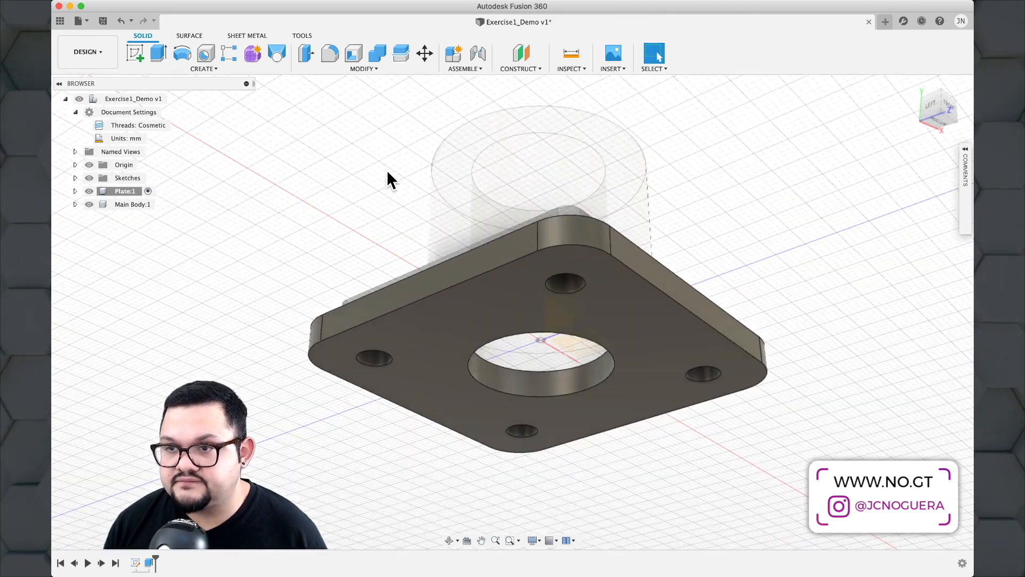
{"action": "middle_click_drag", "start_coordinate": [386, 170], "coordinate": [381, 235], "text": "shift"}
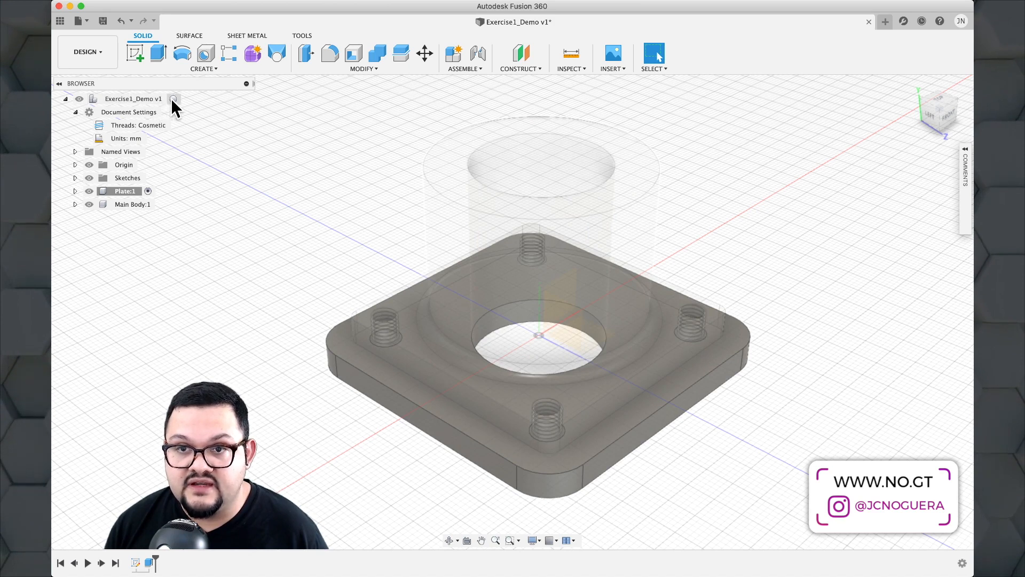
Activate the top-level Exercise1_Demo component and view the complete Plate and Main Body assembly from several sides.
{"action": "left_click", "coordinate": [173, 99]}
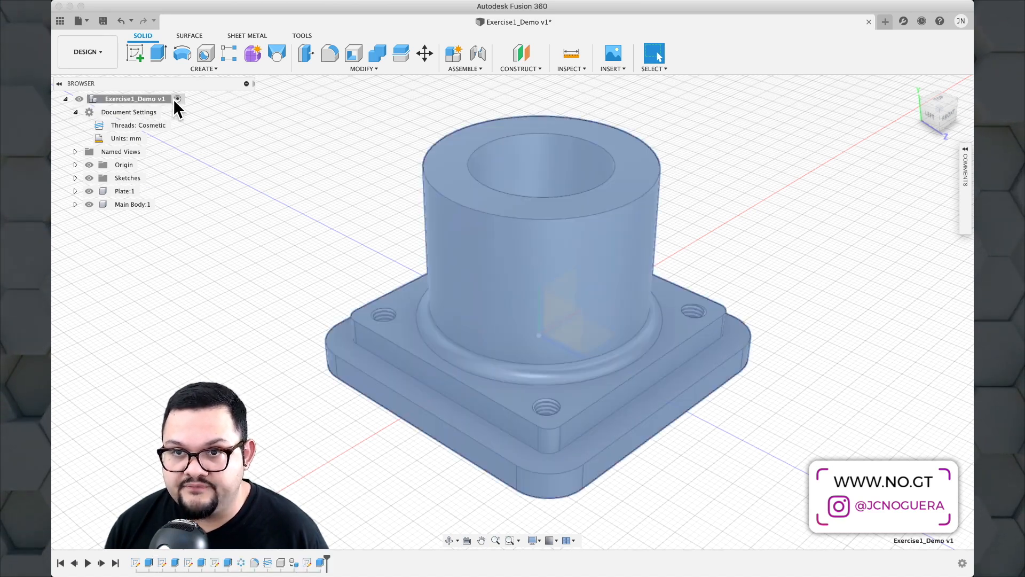
{"action": "left_click", "coordinate": [294, 216]}
{"action": "middle_click_drag", "start_coordinate": [293, 216], "coordinate": [312, 200], "text": "shift"}
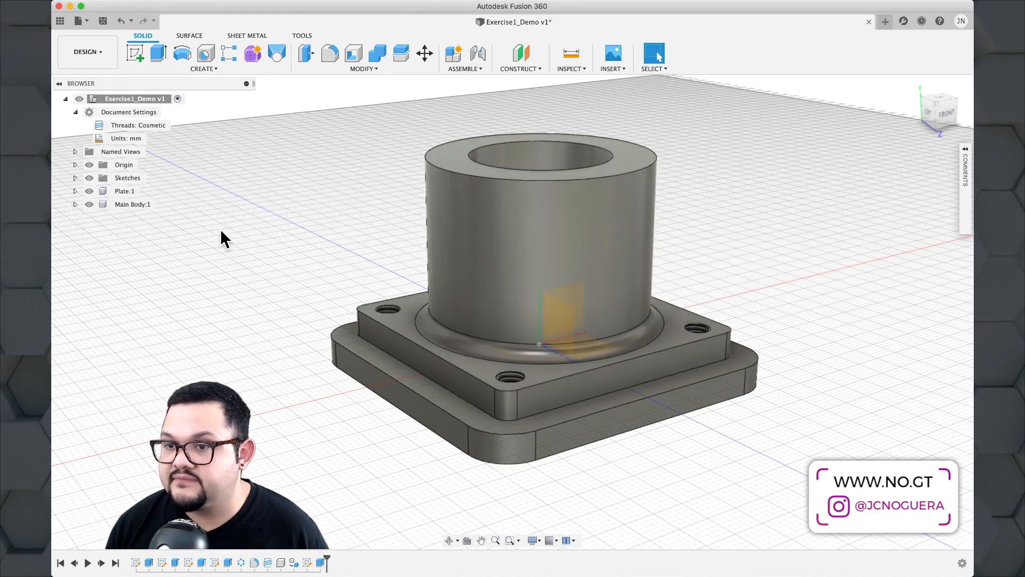
{"action": "middle_click_drag", "start_coordinate": [421, 236], "coordinate": [303, 205], "text": "shift"}
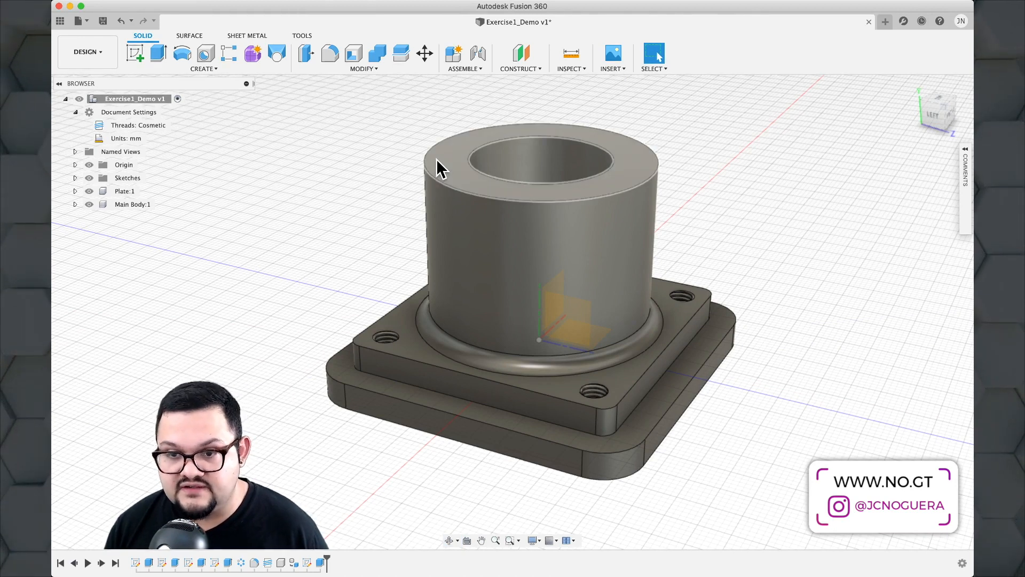
Open the McMaster-Carr component catalogue and browse the screws and bolts to the Socket Head Screws category.
{"action": "left_click", "coordinate": [604, 69]}
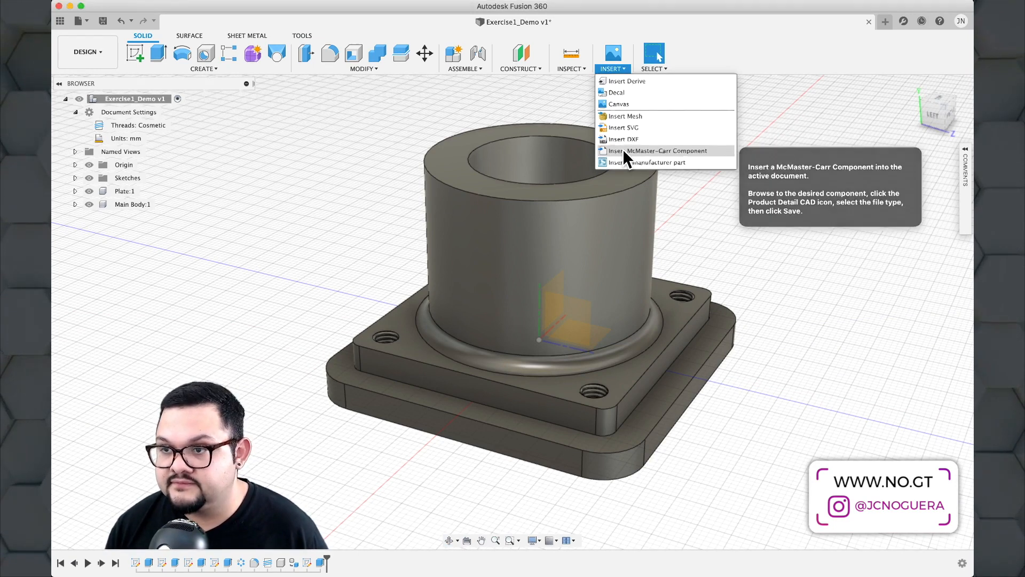
{"action": "left_click", "coordinate": [623, 150]}
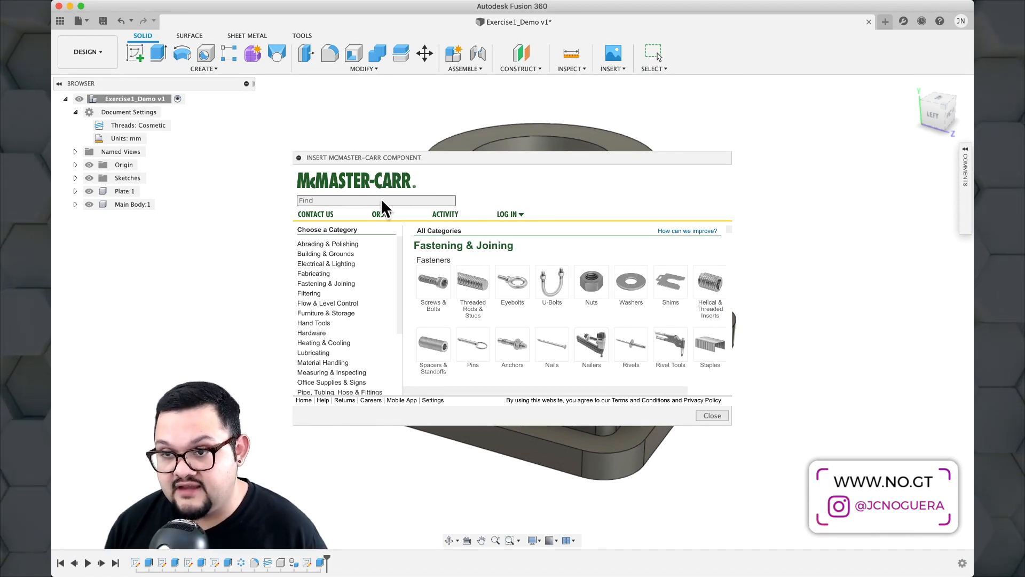
{"action": "left_click", "coordinate": [428, 278]}
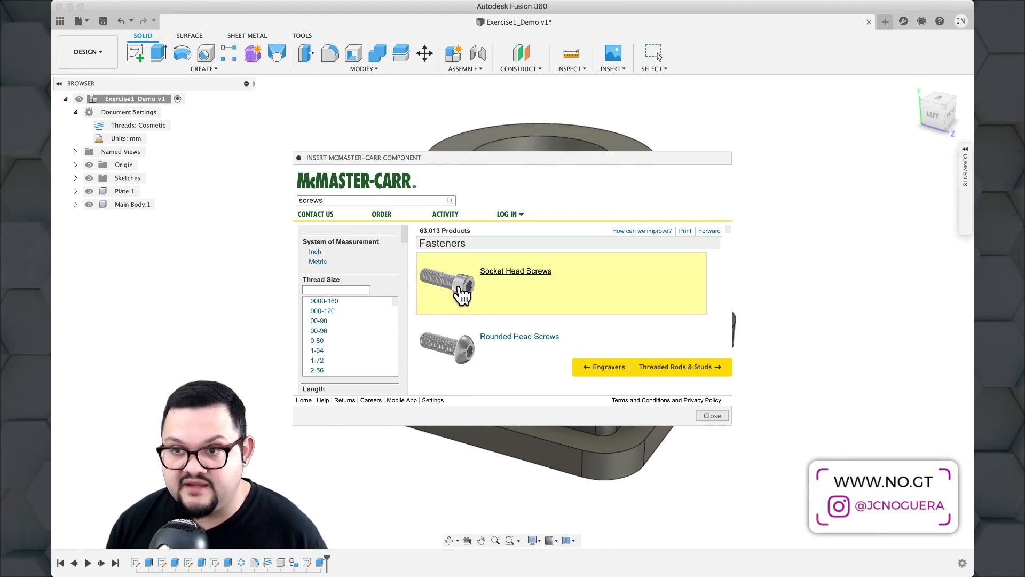
{"action": "left_click", "coordinate": [454, 281]}
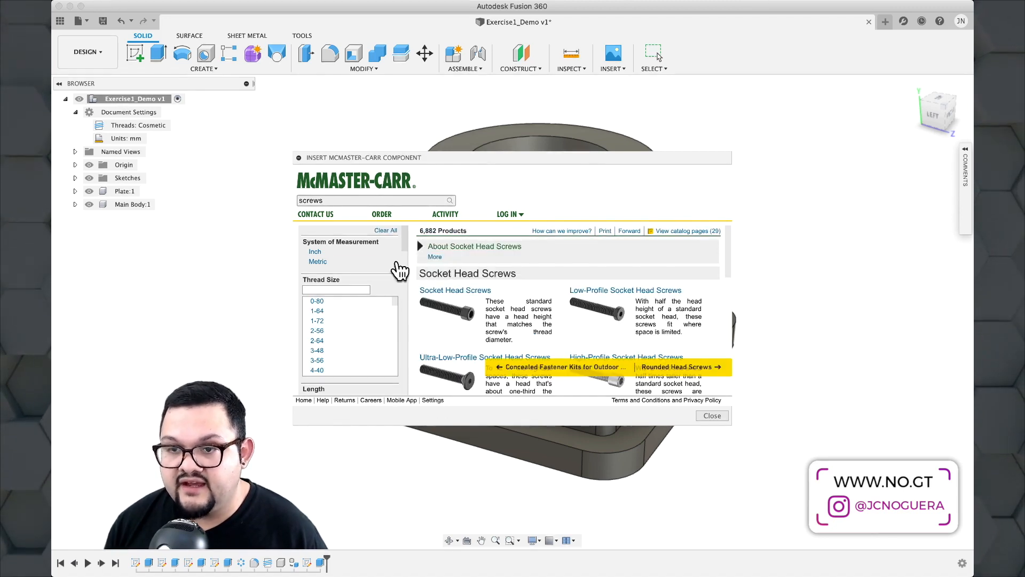
Filter the socket head screws to metric, thread size M5 and 0.8 mm thread pitch.
{"action": "left_click", "coordinate": [327, 264]}
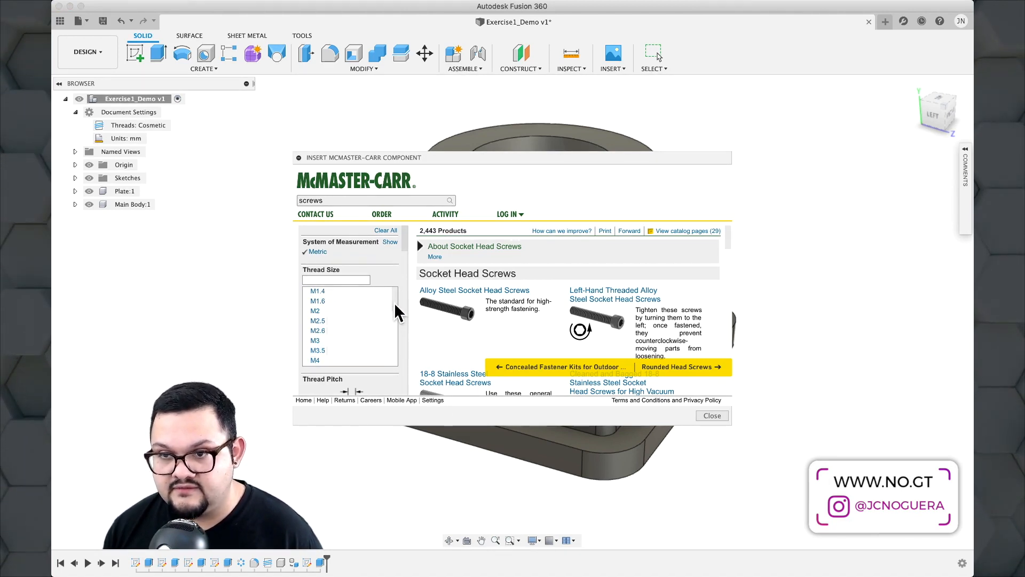
{"action": "scroll", "coordinate": [351, 329], "scroll_direction": "down", "scroll_amount": 3}
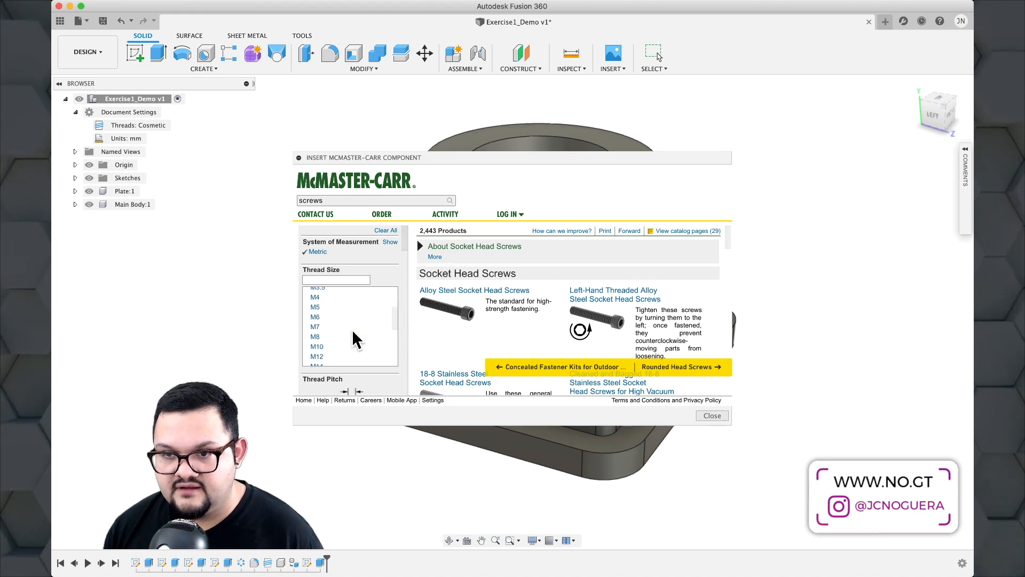
{"action": "scroll", "coordinate": [352, 329], "scroll_direction": "up", "scroll_amount": 1}
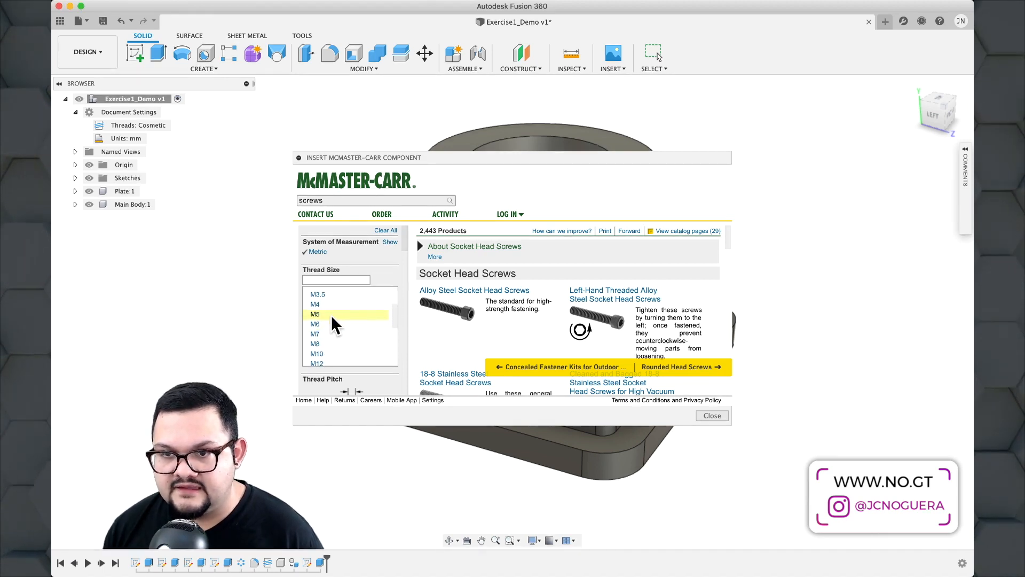
{"action": "left_click", "coordinate": [331, 315]}
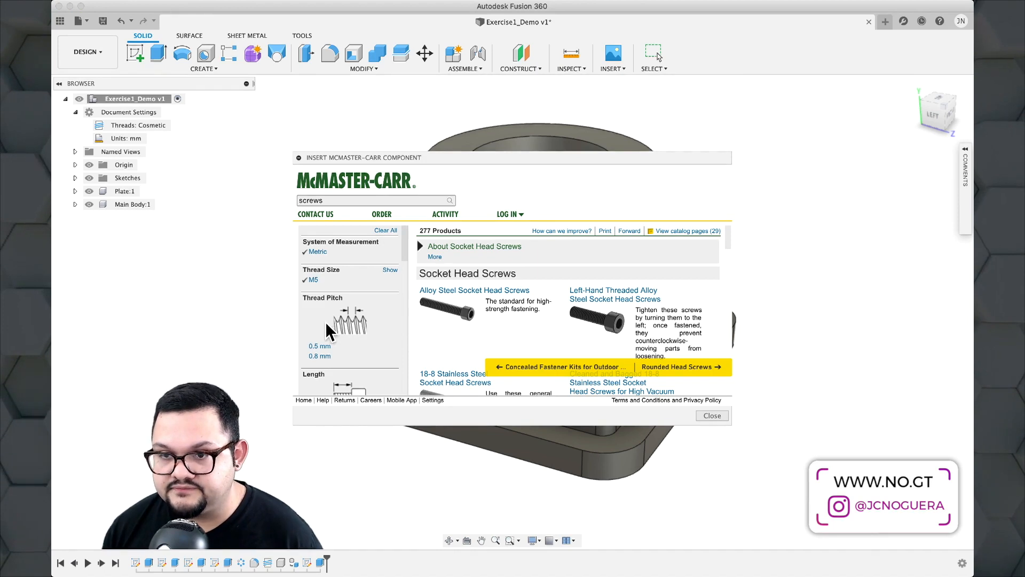
{"action": "left_click", "coordinate": [320, 356]}
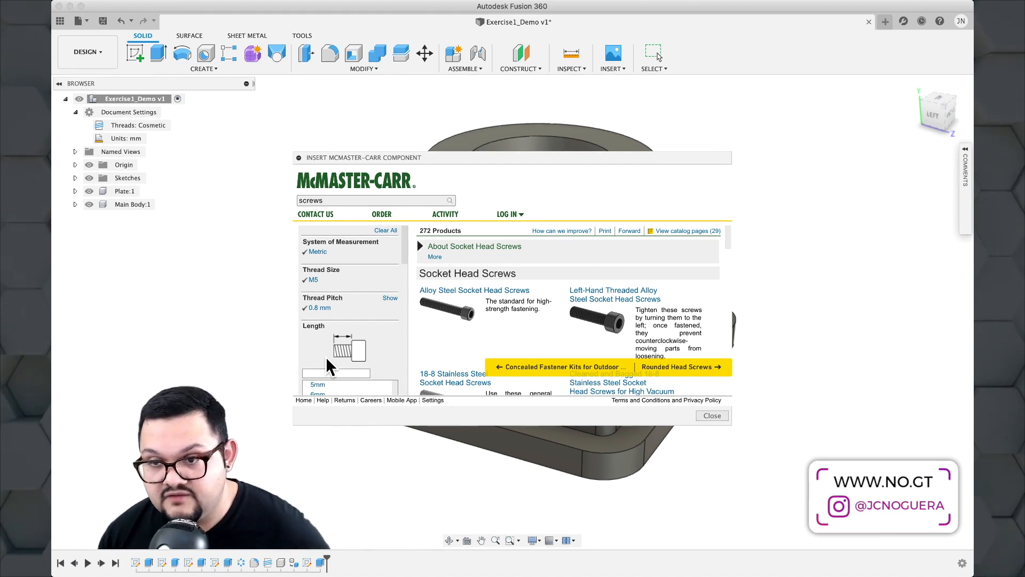
Narrow the screws to 10 mm length, Low socket head profile and Steel material.
{"action": "scroll", "coordinate": [449, 339], "scroll_direction": "down", "scroll_amount": 1}
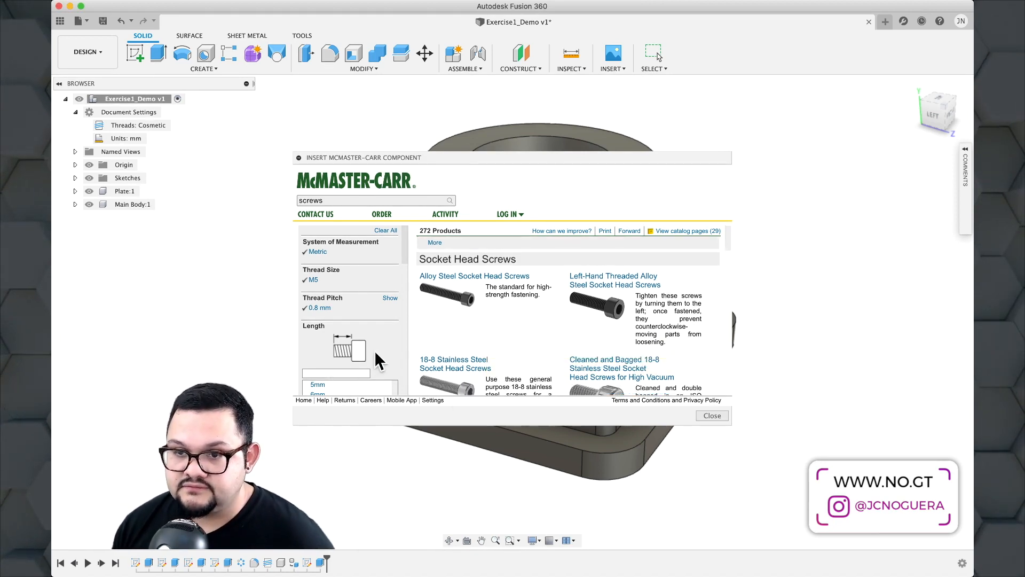
{"action": "scroll", "coordinate": [362, 354], "scroll_direction": "down", "scroll_amount": 5}
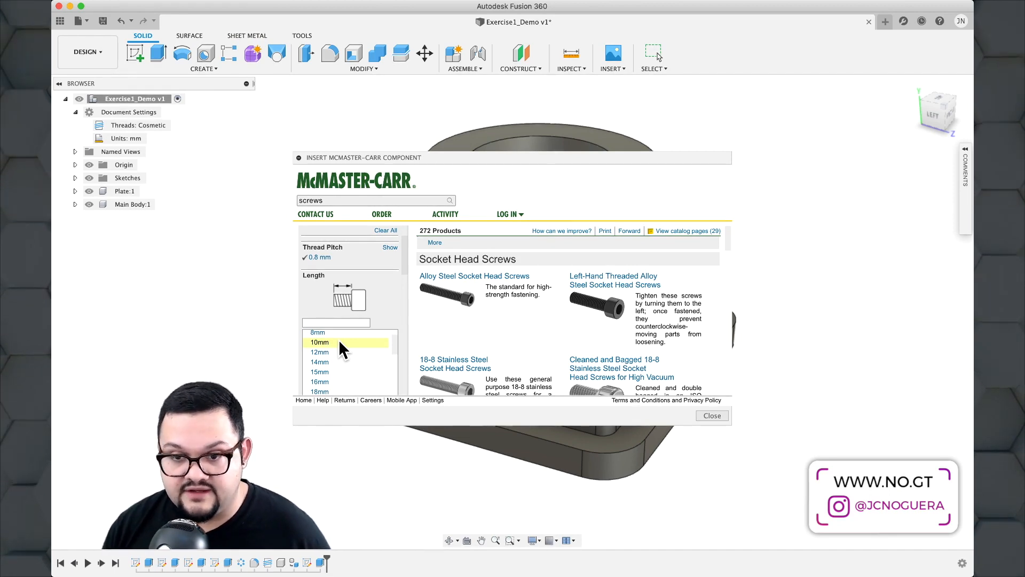
{"action": "left_click", "coordinate": [340, 342]}
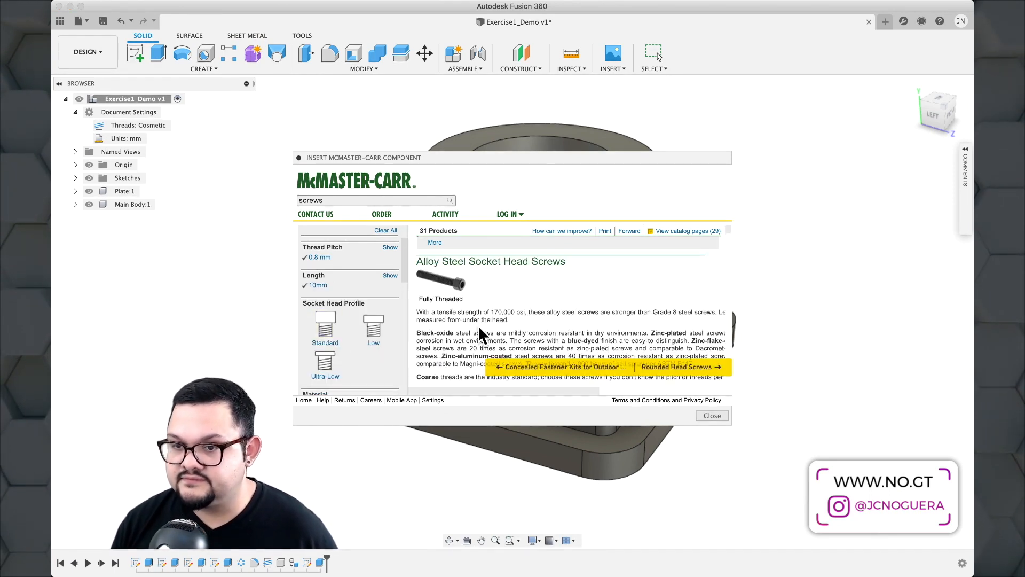
{"action": "left_click", "coordinate": [376, 335]}
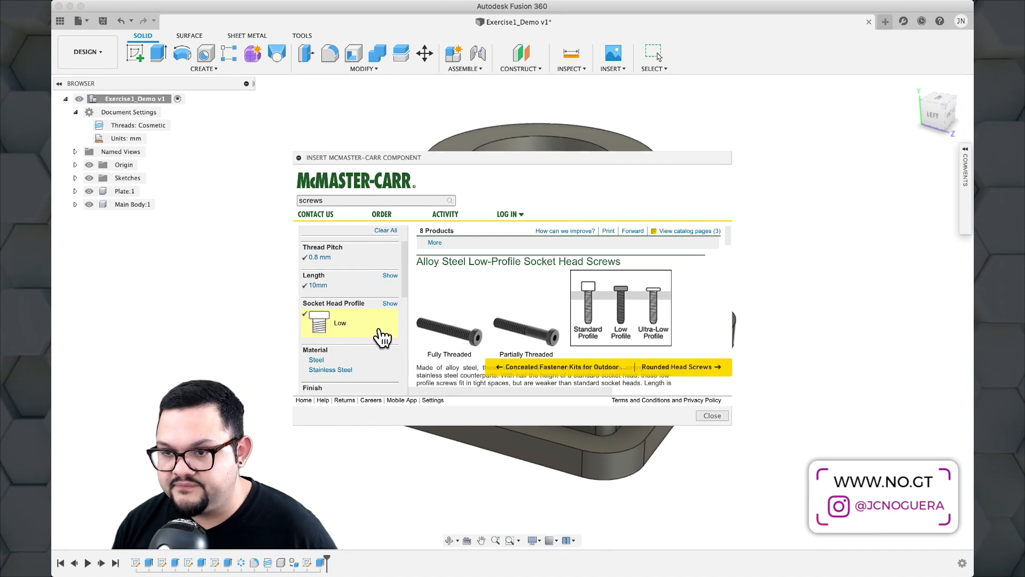
{"action": "mouse_move", "coordinate": [552, 335]}
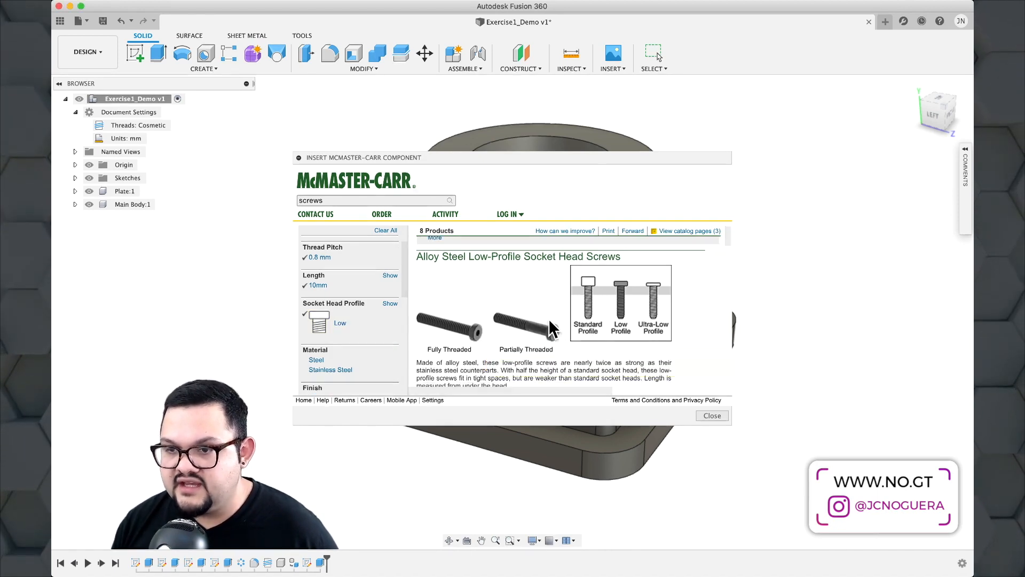
{"action": "left_click", "coordinate": [315, 359]}
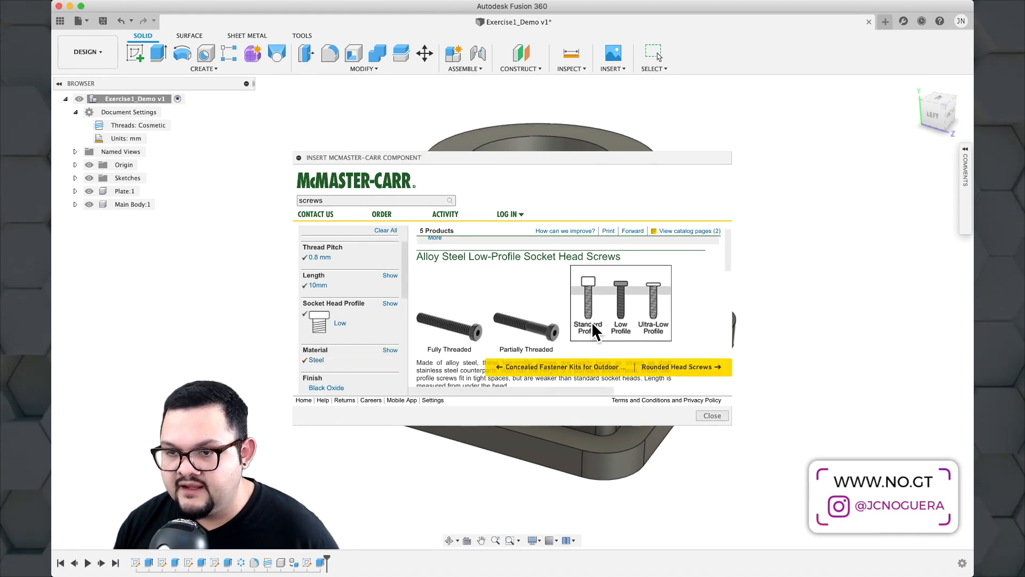
Compare the remaining screws and open the product details of the fully threaded black-oxide hex screw 93070A121.
{"action": "scroll", "coordinate": [592, 322], "scroll_direction": "down", "scroll_amount": 5}
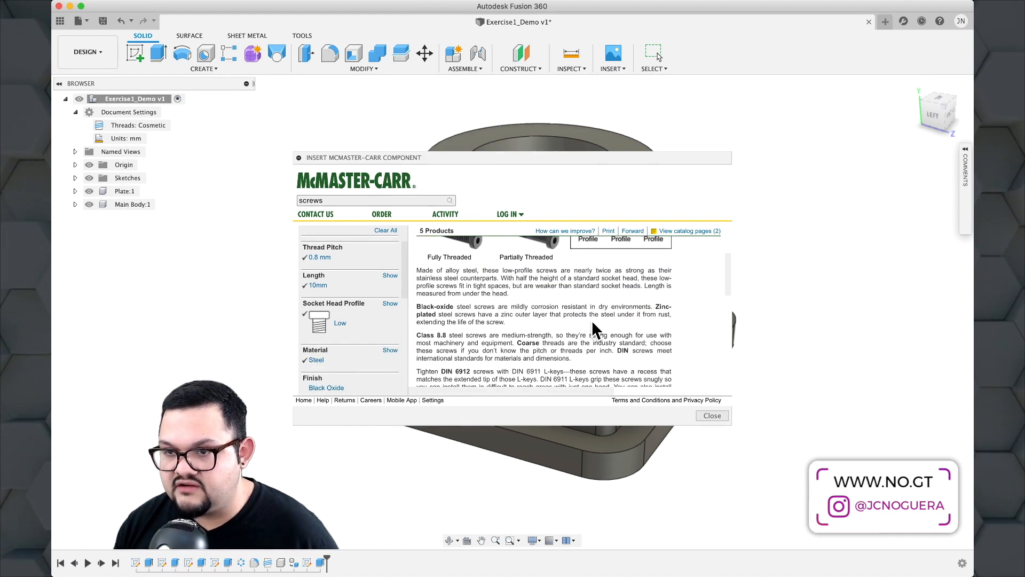
{"action": "scroll", "coordinate": [591, 319], "scroll_direction": "down", "scroll_amount": 10}
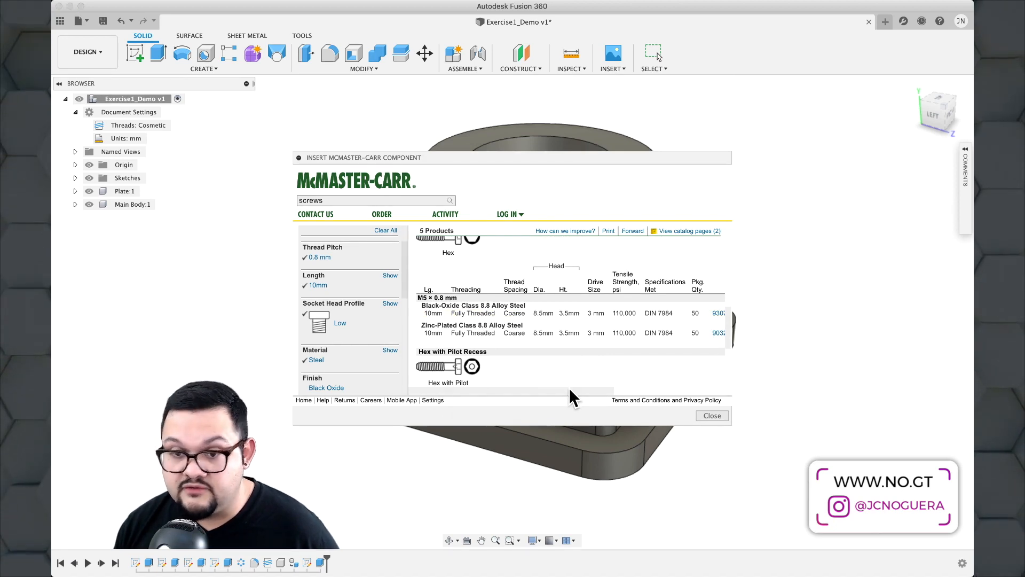
{"action": "scroll", "coordinate": [574, 385], "scroll_direction": "down", "scroll_amount": 5}
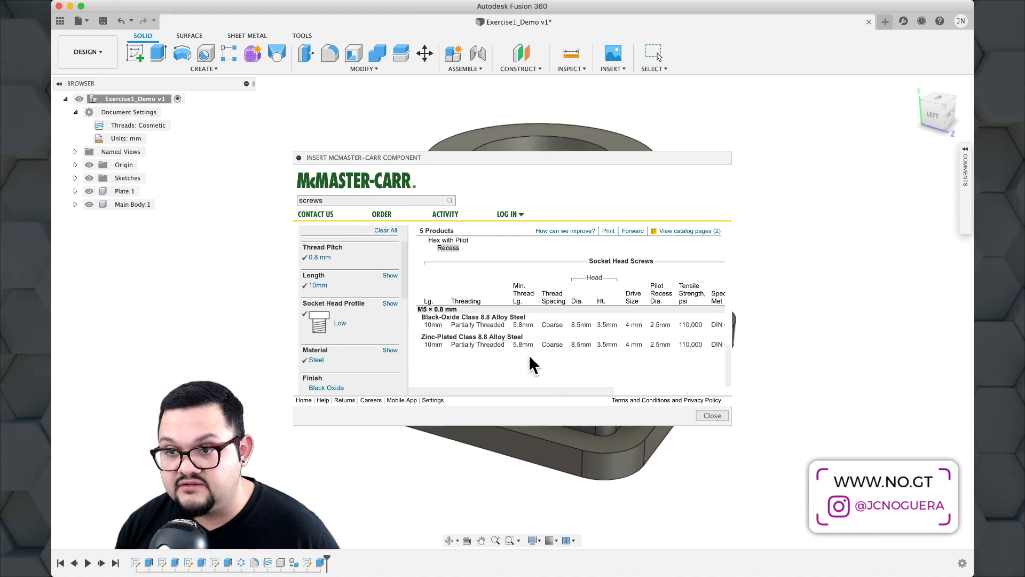
{"action": "scroll", "coordinate": [528, 354], "scroll_direction": "up", "scroll_amount": 4}
{"action": "scroll", "coordinate": [528, 354], "scroll_direction": "up", "scroll_amount": 3}
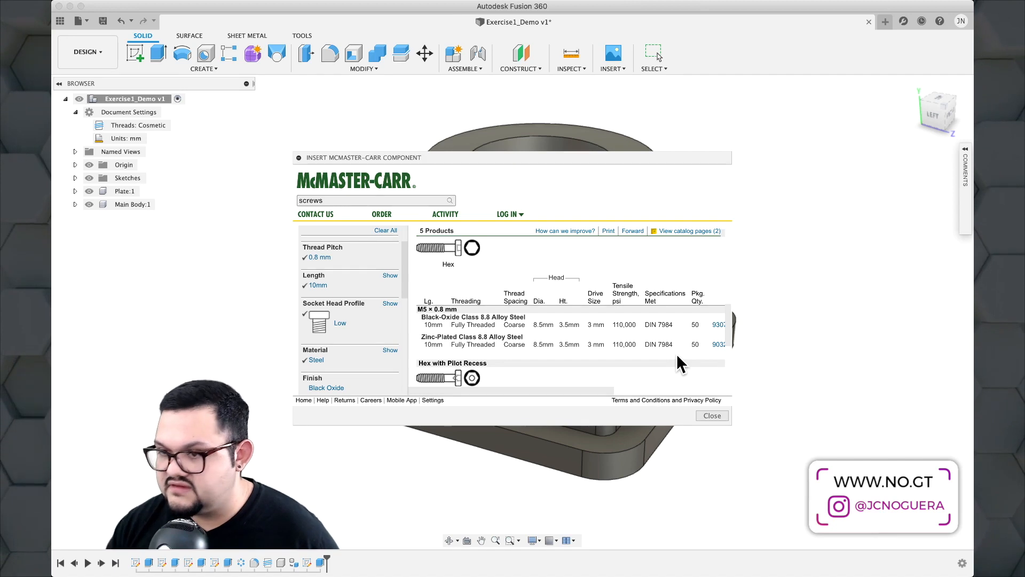
{"action": "scroll", "coordinate": [677, 353], "scroll_direction": "right", "scroll_amount": 3}
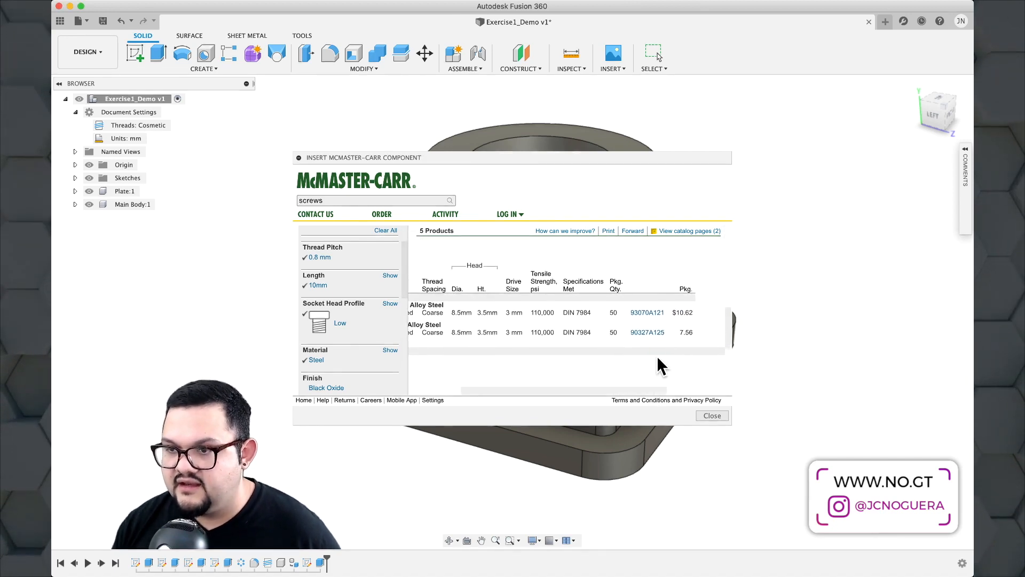
{"action": "left_click", "coordinate": [647, 312]}
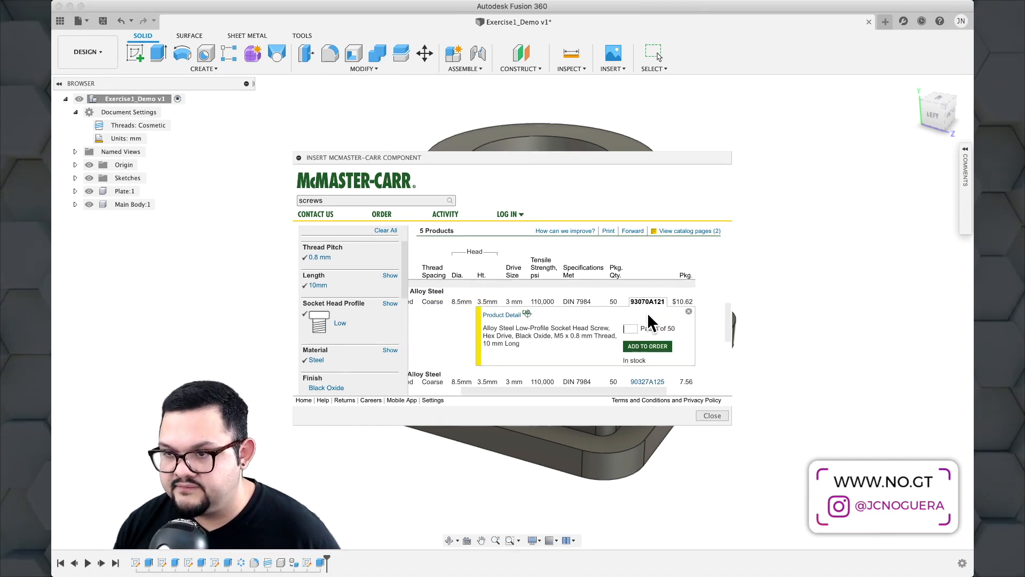
{"action": "left_click", "coordinate": [529, 316]}
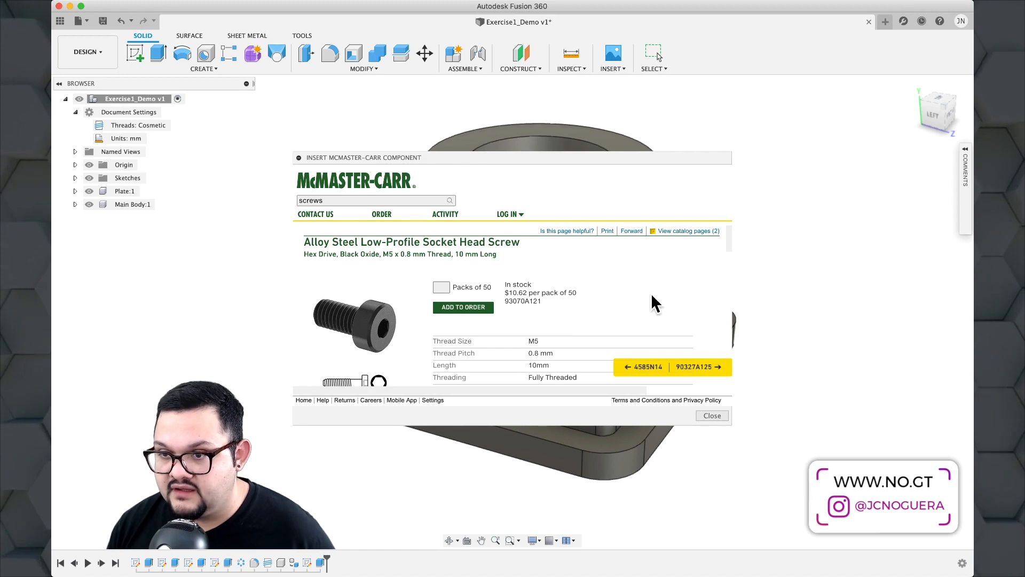
Insert the M5 x 0.8 mm, 10 mm long low-profile screw into the design as a 3-D STEP model.
{"action": "scroll", "coordinate": [651, 293], "scroll_direction": "down", "scroll_amount": 5}
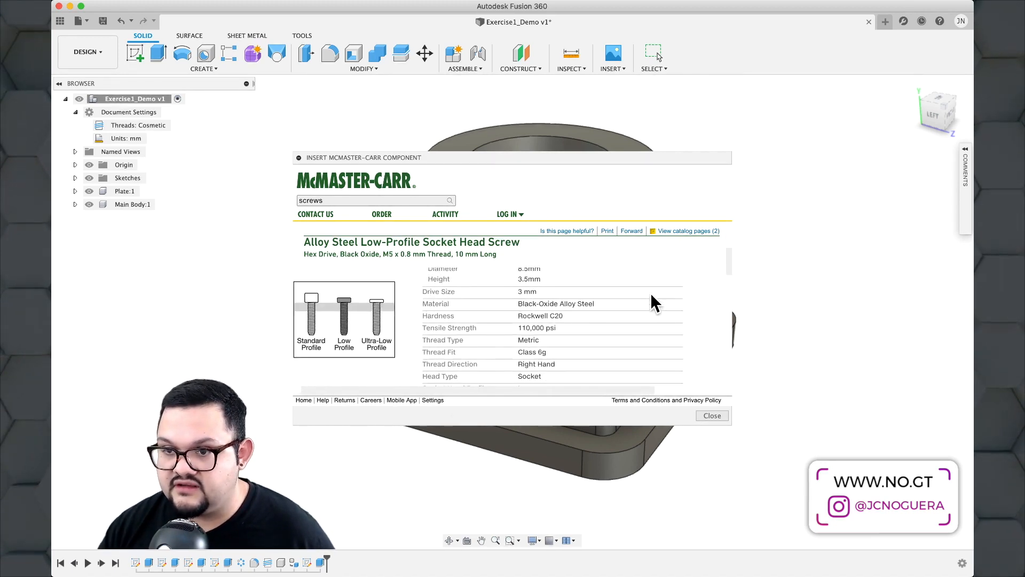
{"action": "scroll", "coordinate": [651, 294], "scroll_direction": "down", "scroll_amount": 10}
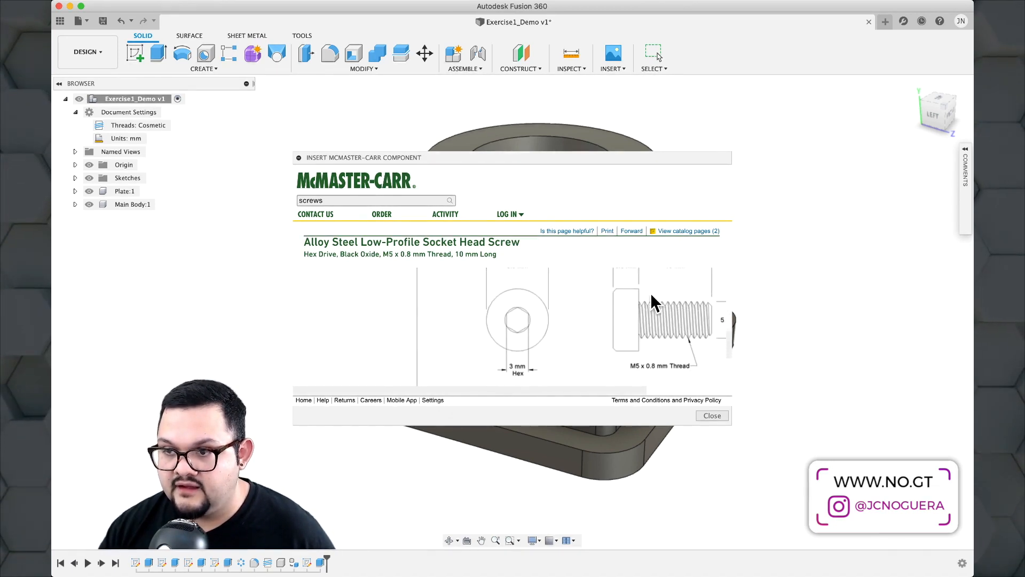
{"action": "scroll", "coordinate": [651, 295], "scroll_direction": "down", "scroll_amount": 4}
{"action": "scroll", "coordinate": [651, 295], "scroll_direction": "up", "scroll_amount": 2}
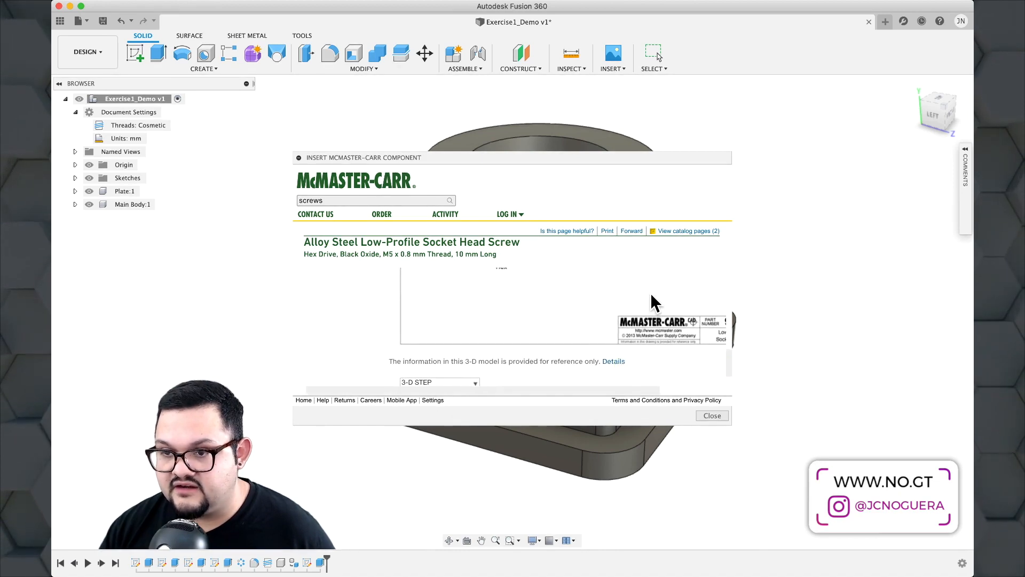
{"action": "scroll", "coordinate": [650, 302], "scroll_direction": "down", "scroll_amount": 2}
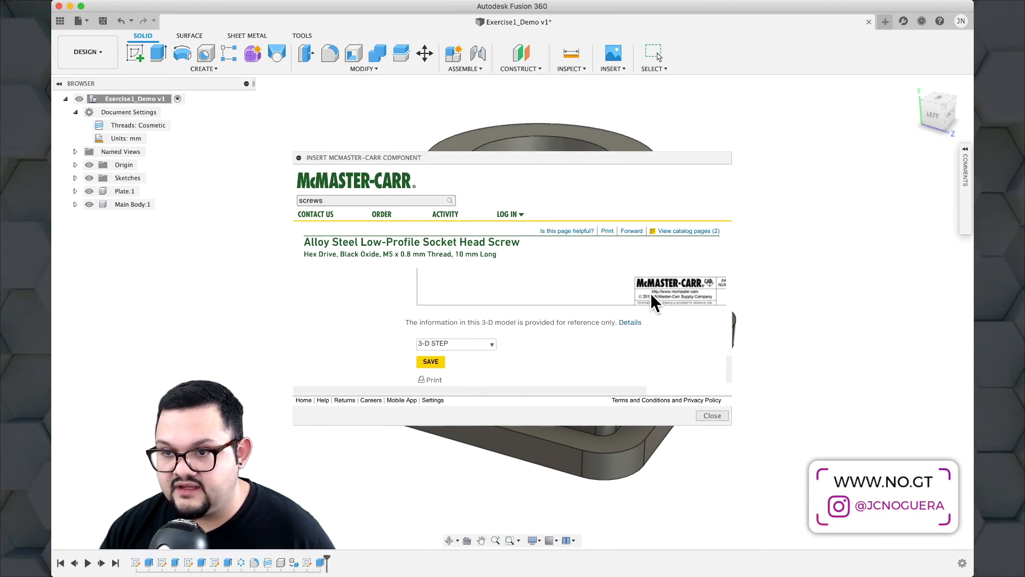
{"action": "left_click", "coordinate": [457, 345]}
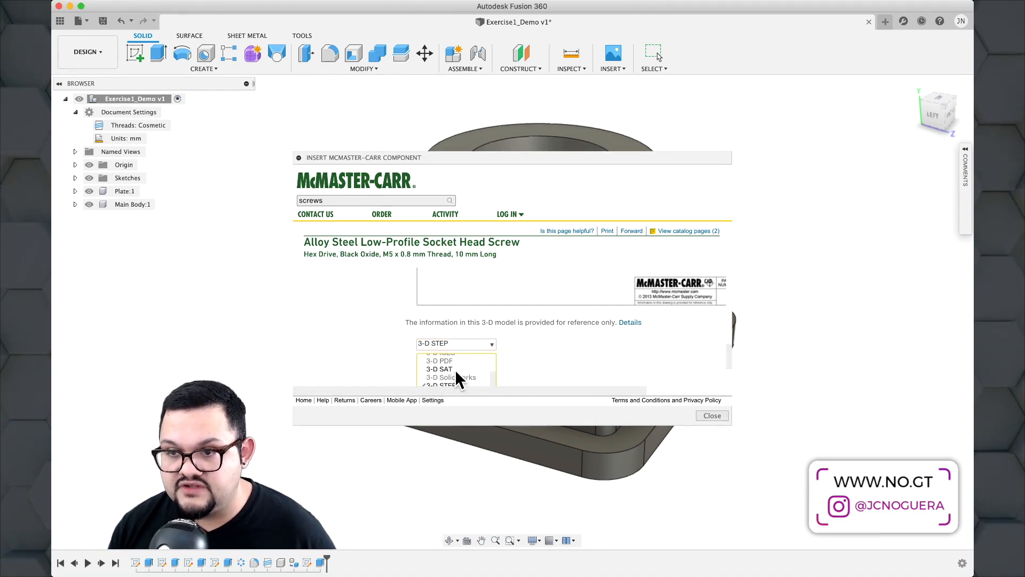
{"action": "scroll", "coordinate": [456, 378], "scroll_direction": "down", "scroll_amount": 1}
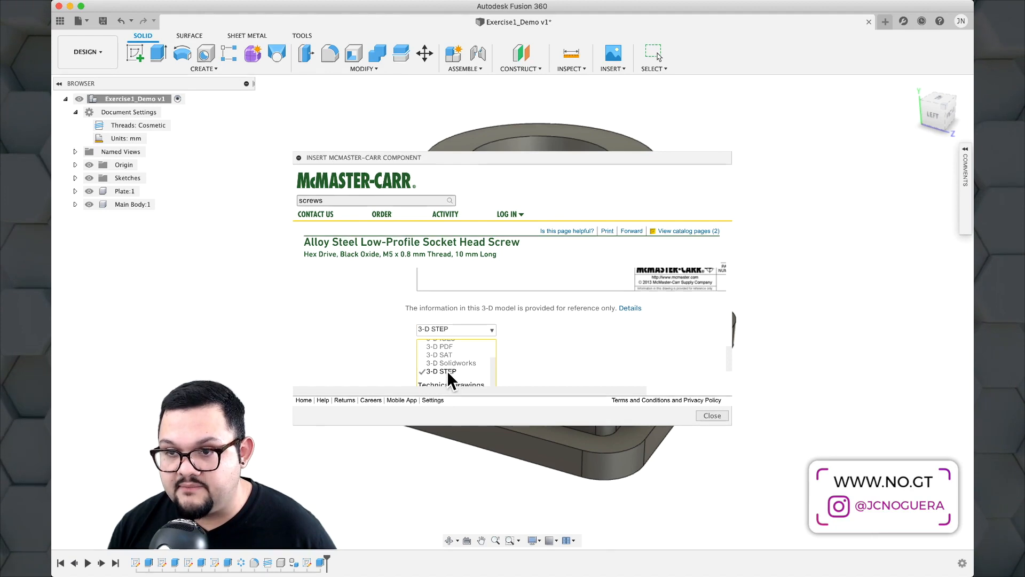
{"action": "left_click", "coordinate": [447, 370]}
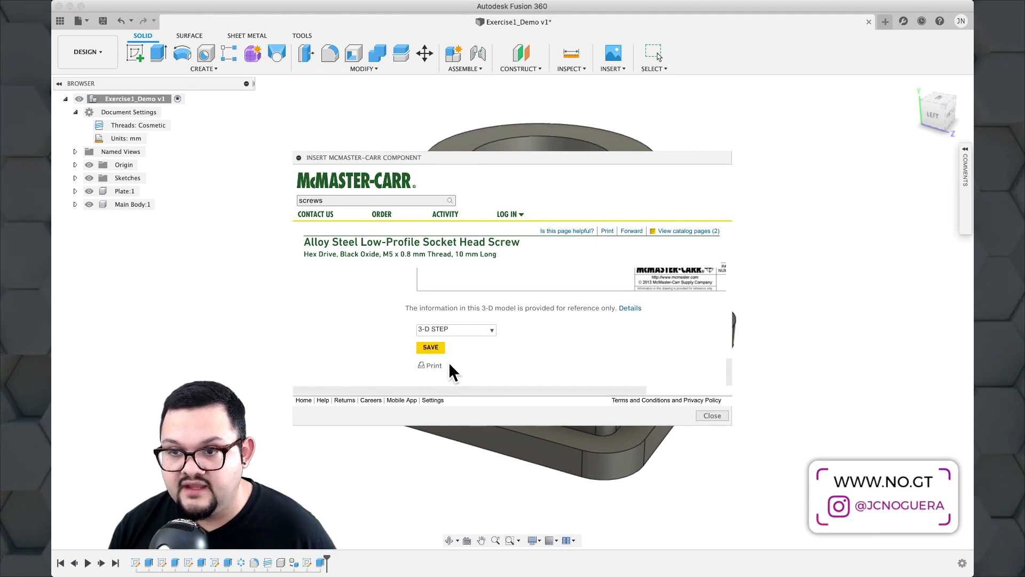
{"action": "left_click", "coordinate": [432, 347]}
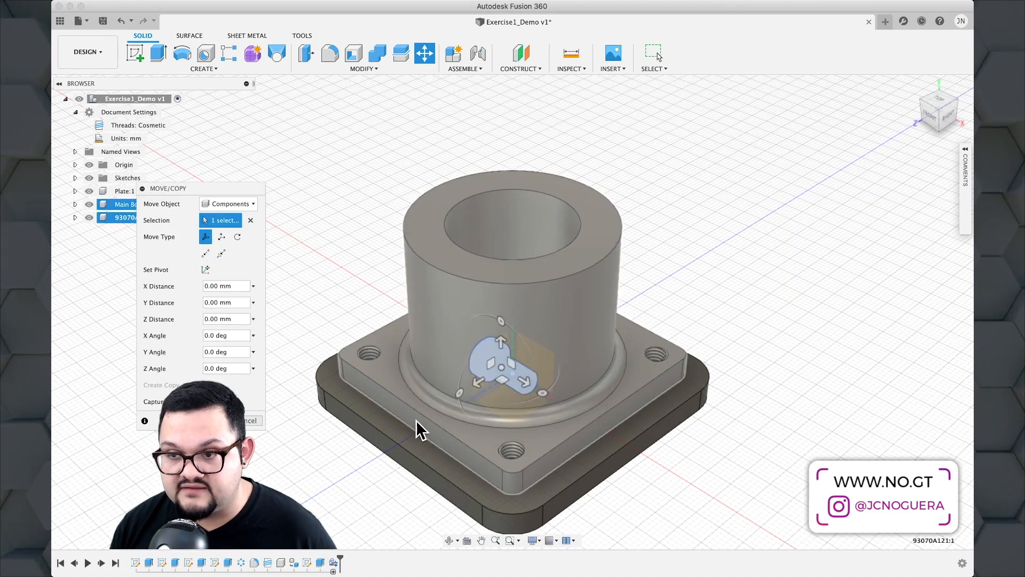
Move the screw 48 mm along Z out of the Main Body and rotate it so its threaded end points upward.
{"action": "scroll", "coordinate": [416, 422], "scroll_direction": "down", "scroll_amount": 2}
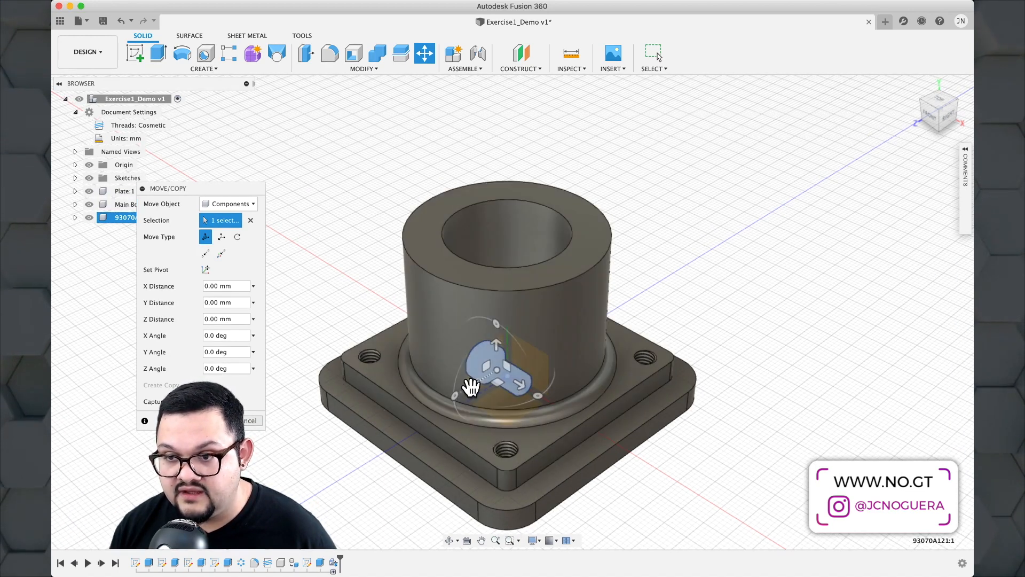
{"action": "left_click_drag", "start_coordinate": [470, 385], "coordinate": [310, 469]}
{"action": "middle_click_drag", "start_coordinate": [359, 394], "coordinate": [562, 321]}
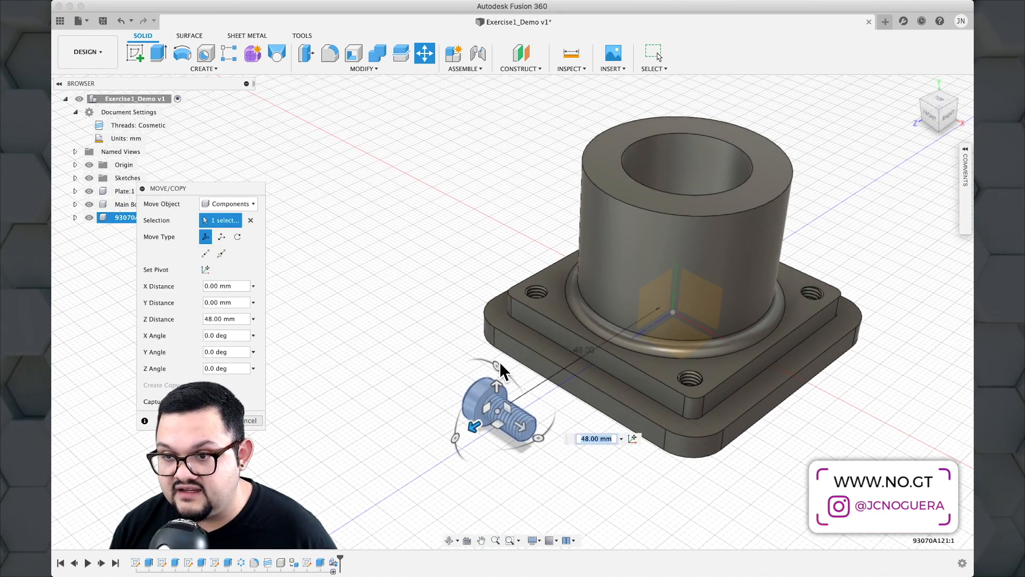
{"action": "left_click", "coordinate": [496, 365]}
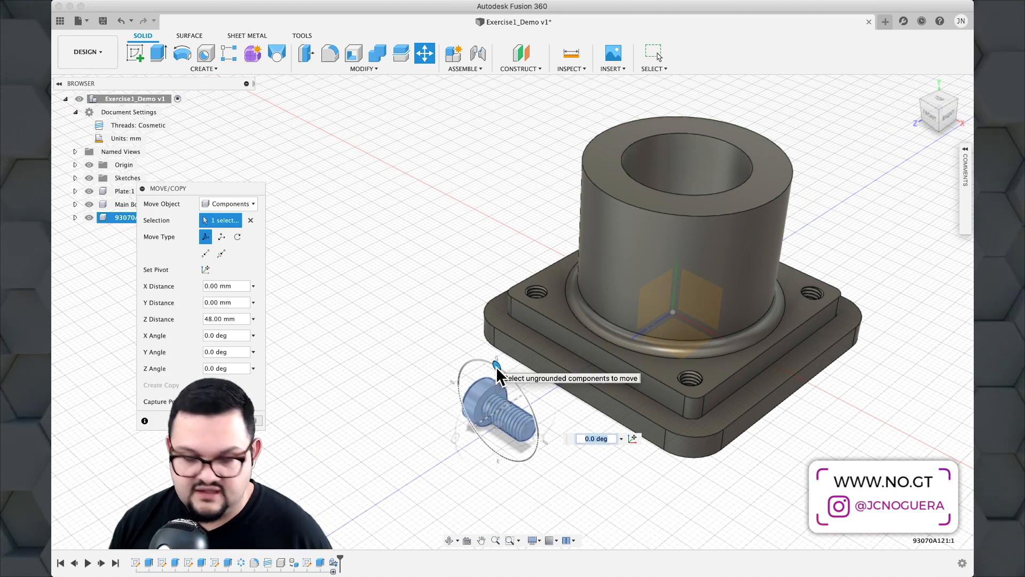
{"action": "left_click_drag", "start_coordinate": [495, 366], "coordinate": [482, 373]}
{"action": "left_click_drag", "start_coordinate": [463, 384], "coordinate": [458, 387]}
{"action": "key", "text": "Return"}
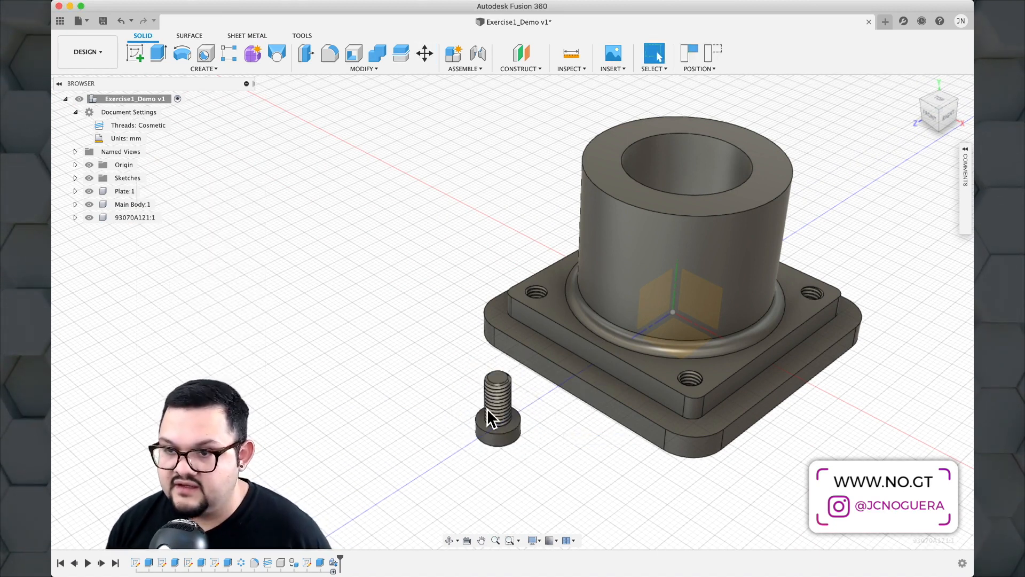
{"action": "middle_click_drag", "start_coordinate": [593, 467], "coordinate": [568, 406], "text": "shift"}
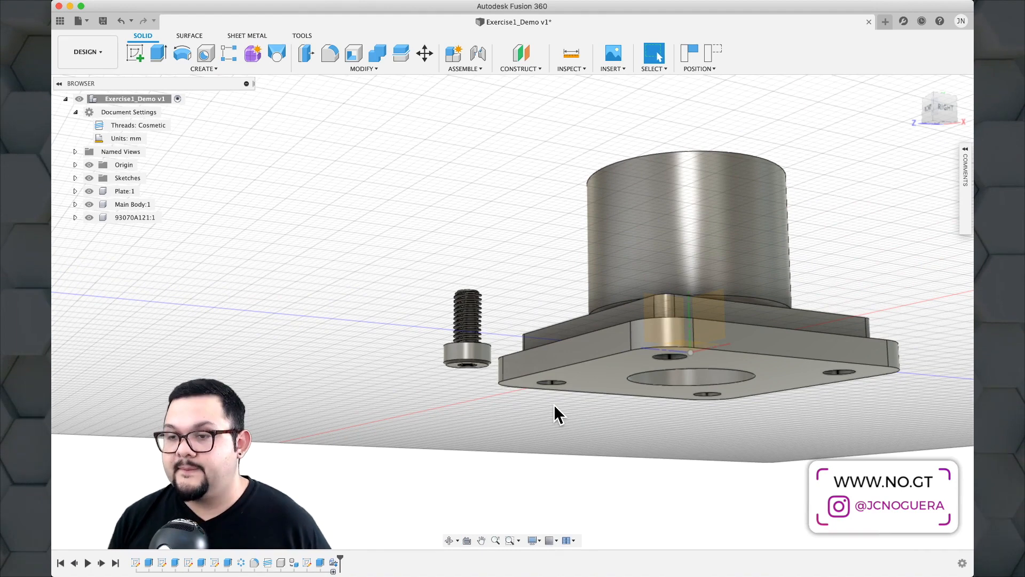
{"action": "middle_click_drag", "start_coordinate": [519, 216], "coordinate": [431, 262], "text": "shift"}
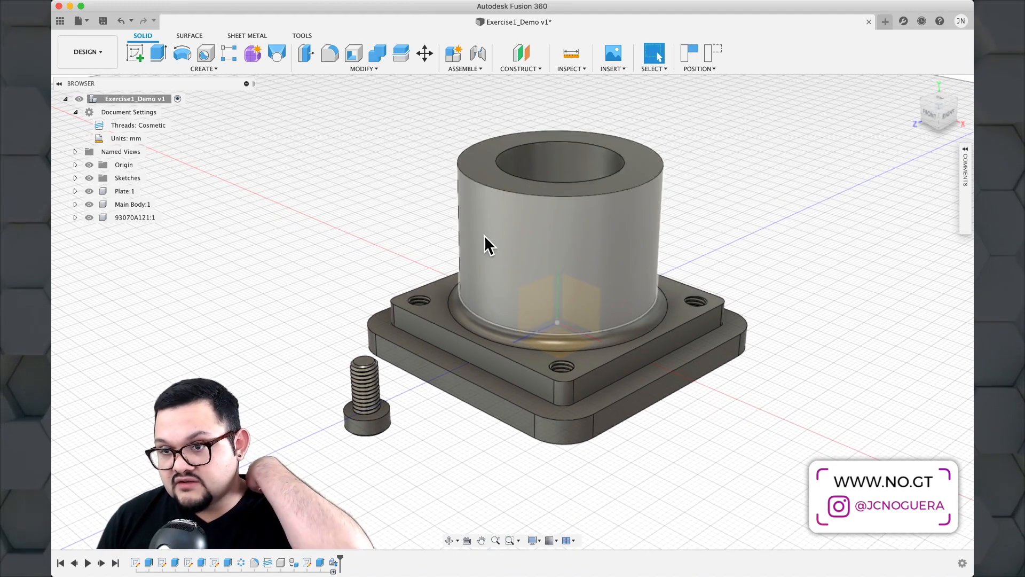
Try moving the Main Body up and the Plate aside as free components, and undo both moves.
{"action": "left_click_drag", "start_coordinate": [486, 235], "coordinate": [470, 133]}
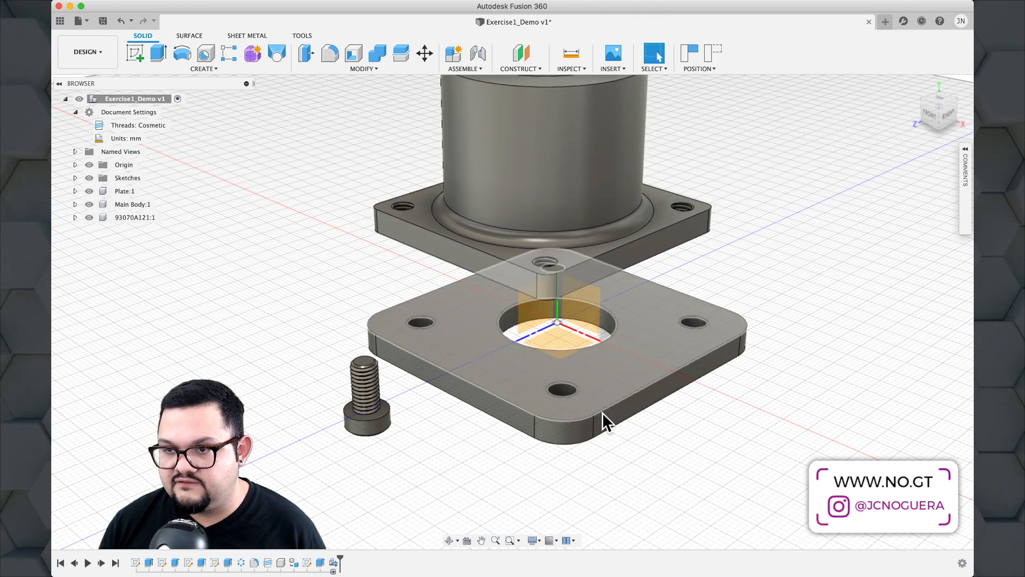
{"action": "left_click_drag", "start_coordinate": [604, 402], "coordinate": [774, 461]}
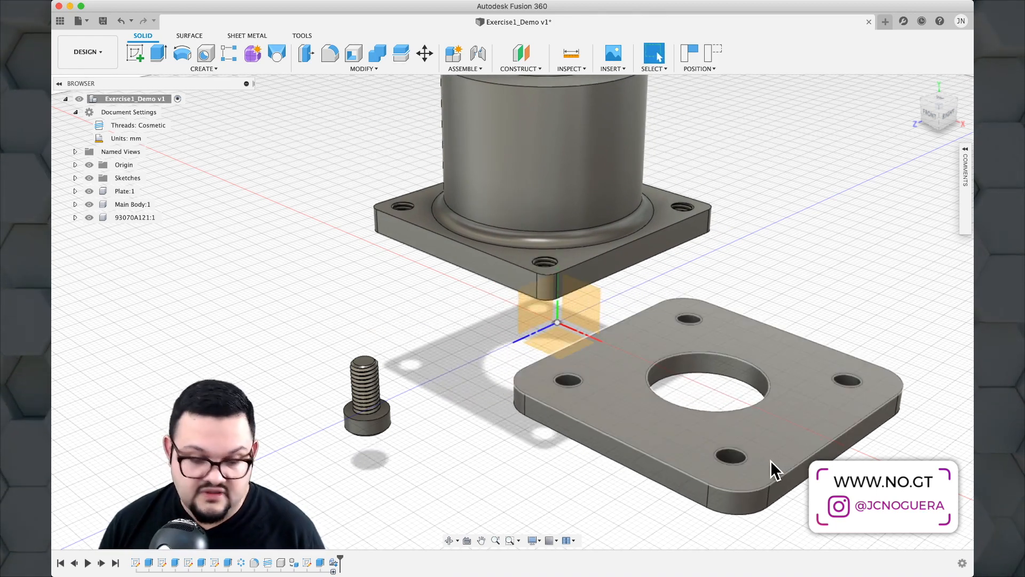
{"action": "key", "text": "super+z"}
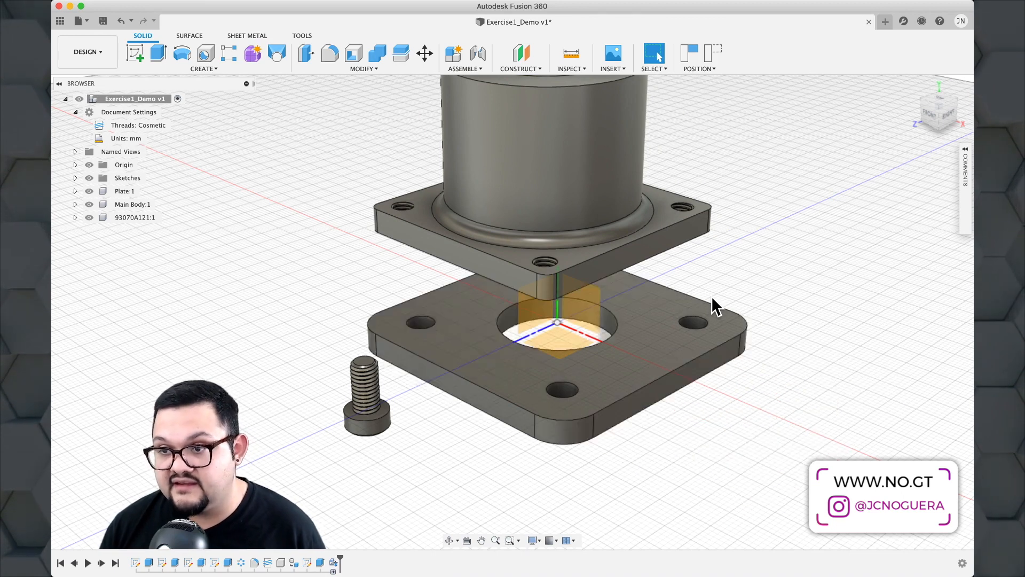
{"action": "key", "text": "super+z"}
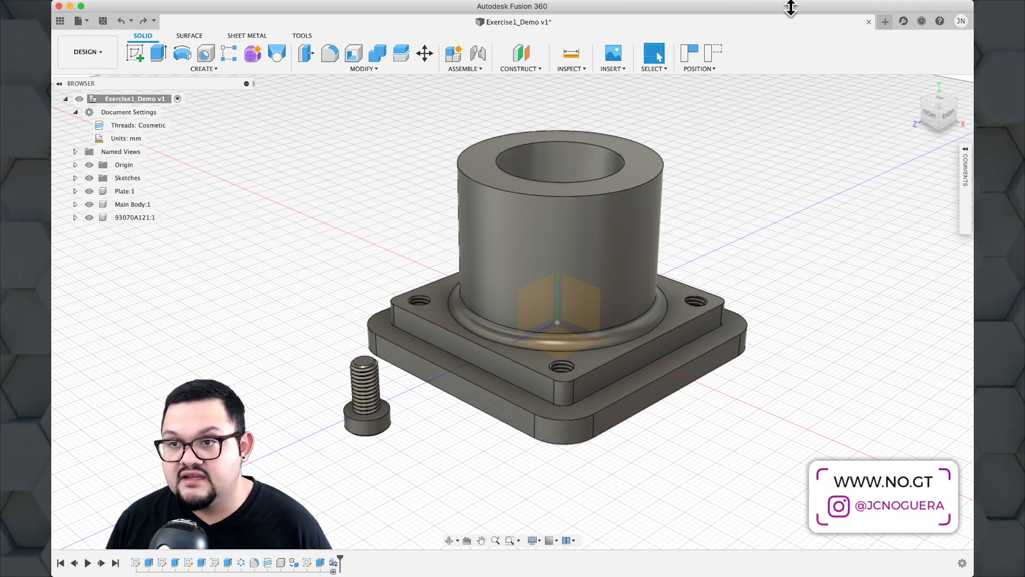
{"action": "left_click", "coordinate": [472, 69]}
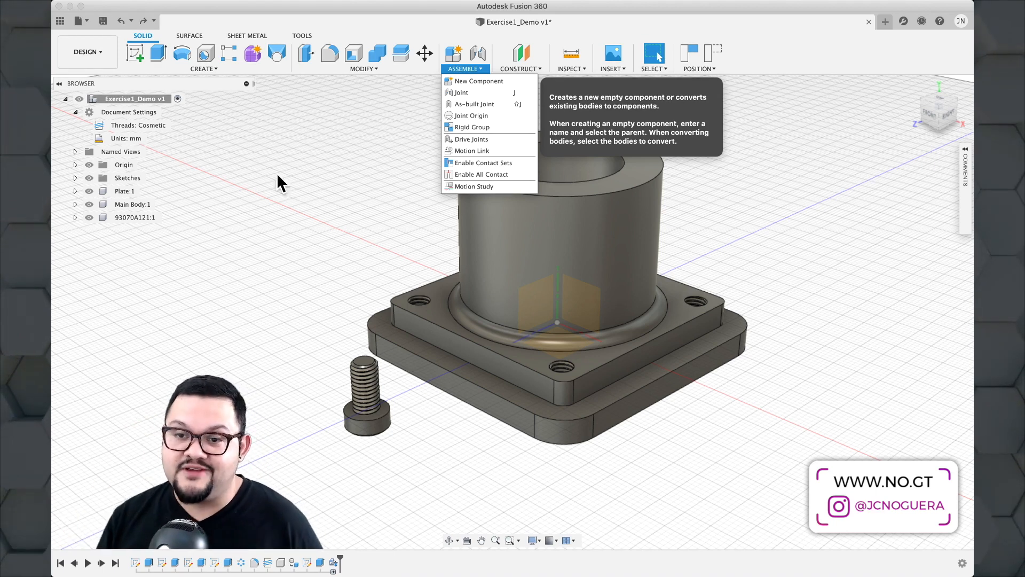
{"action": "left_click", "coordinate": [287, 210]}
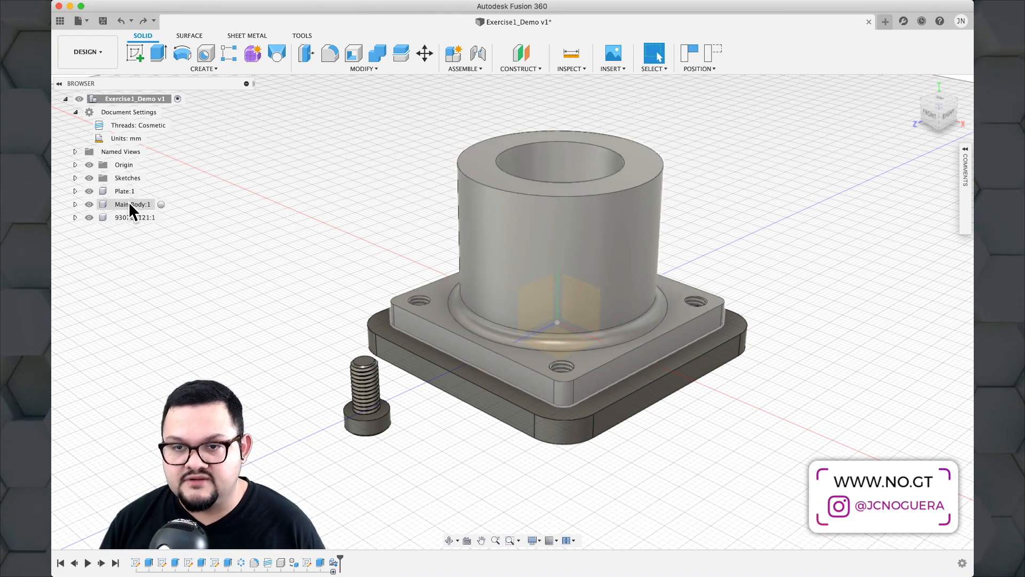
Ground the Main Body component and test the grounding by trying to move it.
{"action": "left_click", "coordinate": [129, 203]}
{"action": "right_click", "coordinate": [130, 204]}
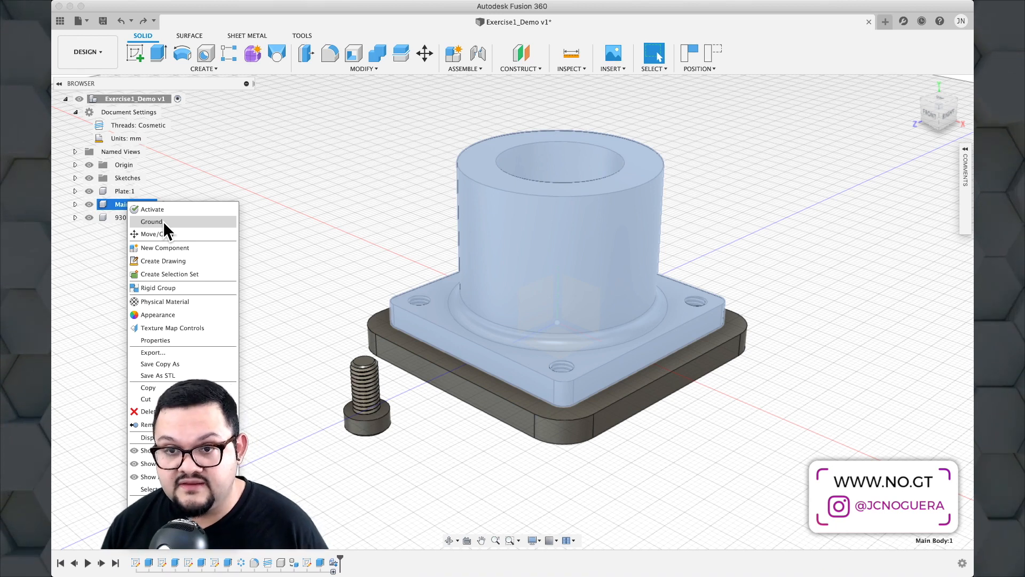
{"action": "left_click", "coordinate": [162, 221]}
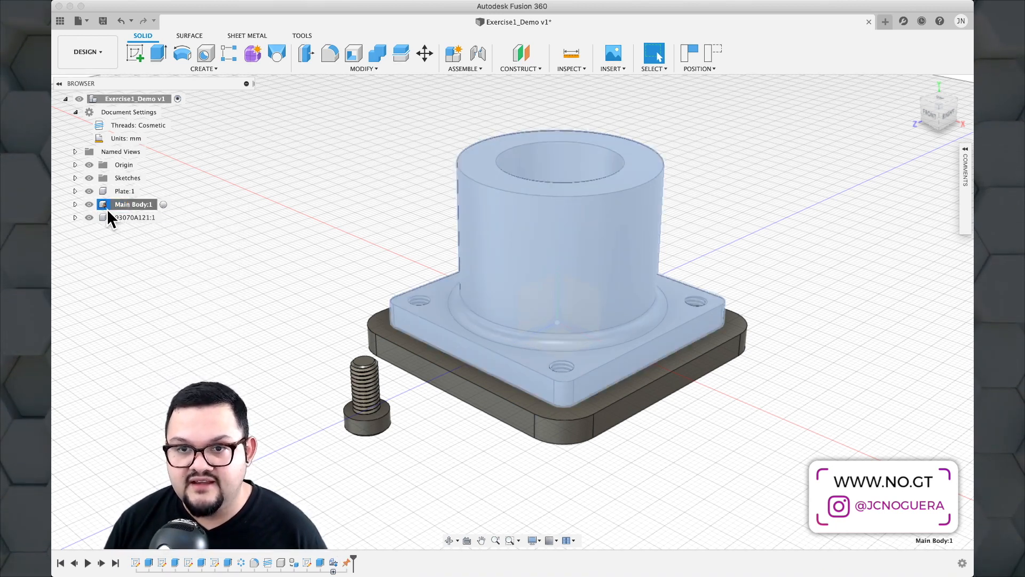
{"action": "left_click", "coordinate": [106, 208]}
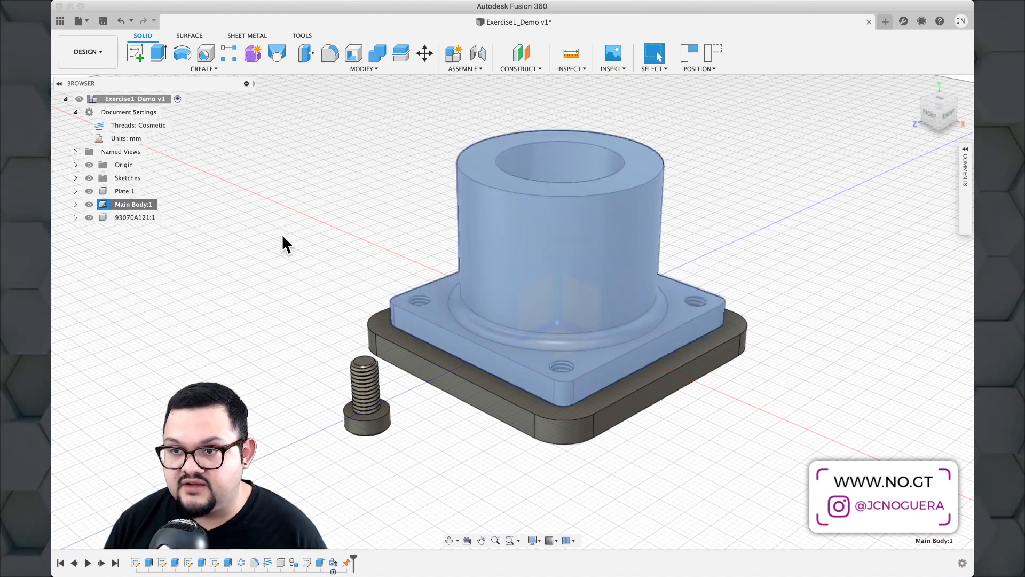
{"action": "left_click", "coordinate": [356, 241]}
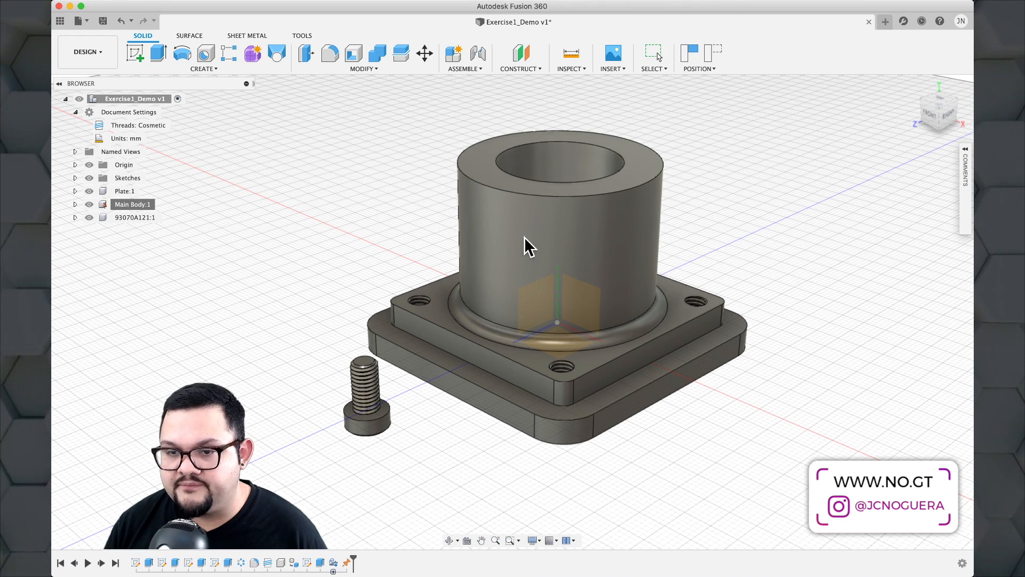
{"action": "left_click_drag", "start_coordinate": [523, 239], "coordinate": [350, 223]}
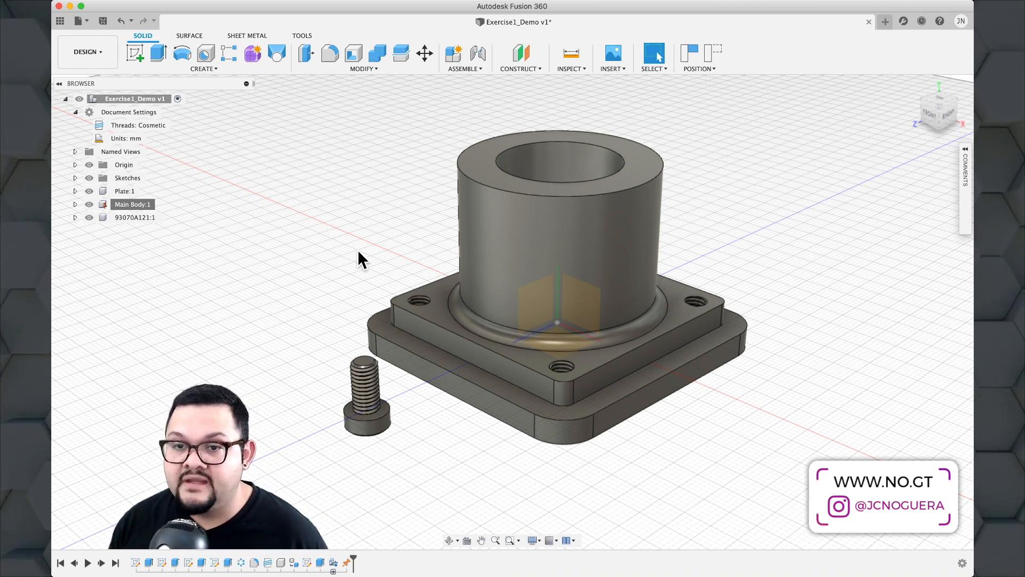
Start a joint, capturing the components' current positions, and snap its first origin to the centre of the Plate's large hole on the upper face.
{"action": "middle_click_drag", "start_coordinate": [358, 249], "coordinate": [341, 235], "text": "shift"}
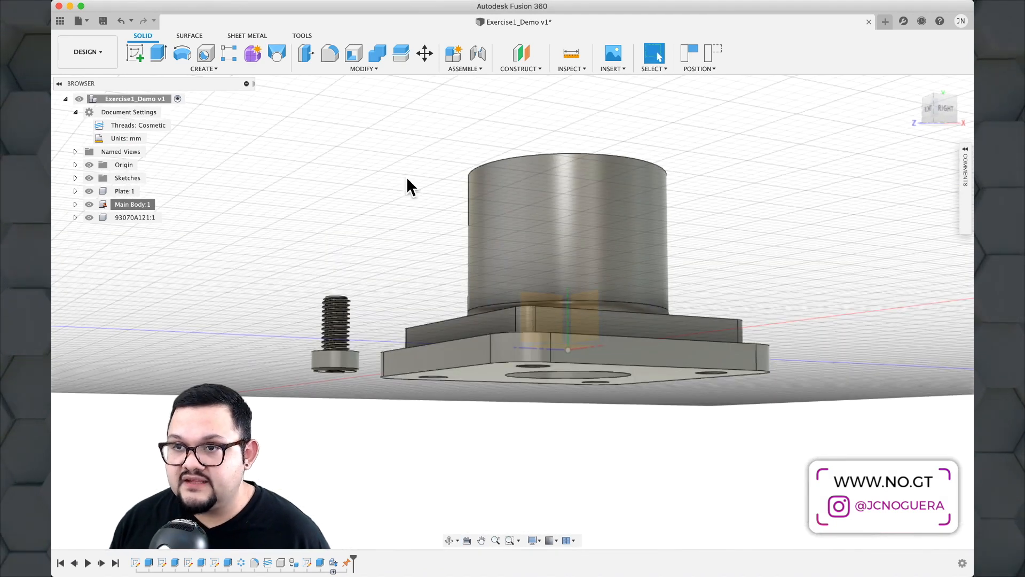
{"action": "left_click", "coordinate": [459, 70]}
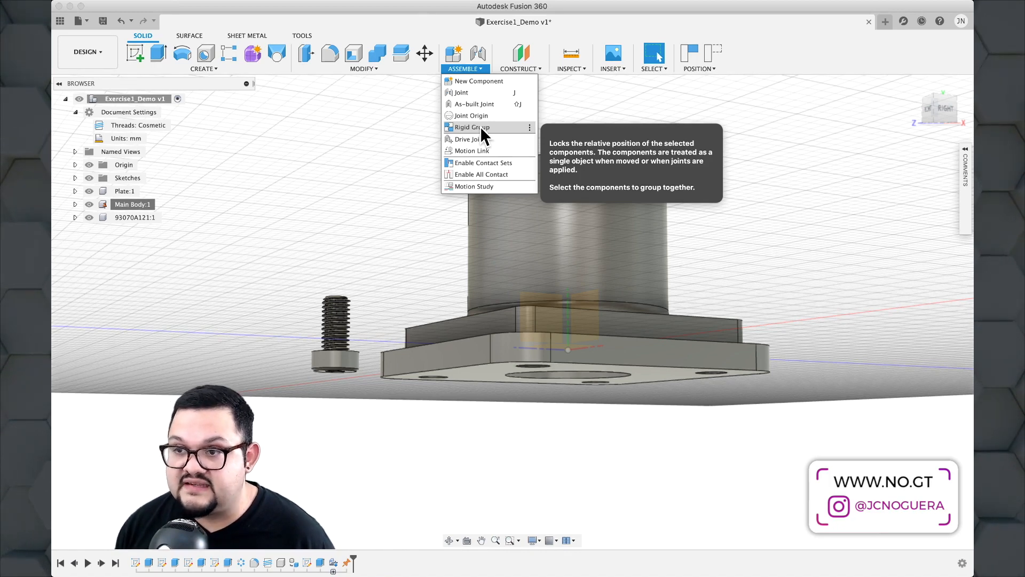
{"action": "left_click", "coordinate": [482, 92]}
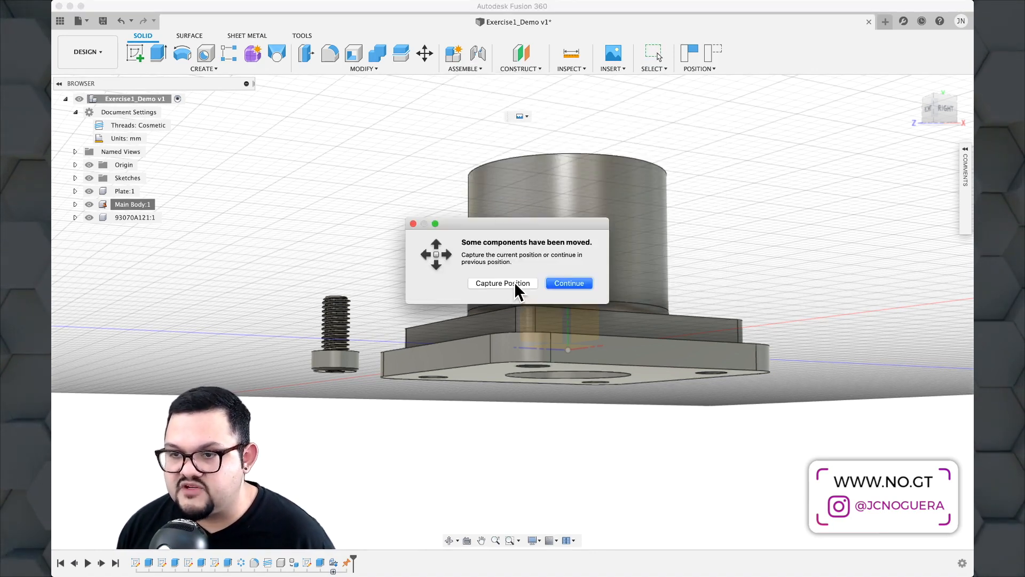
{"action": "left_click", "coordinate": [508, 282]}
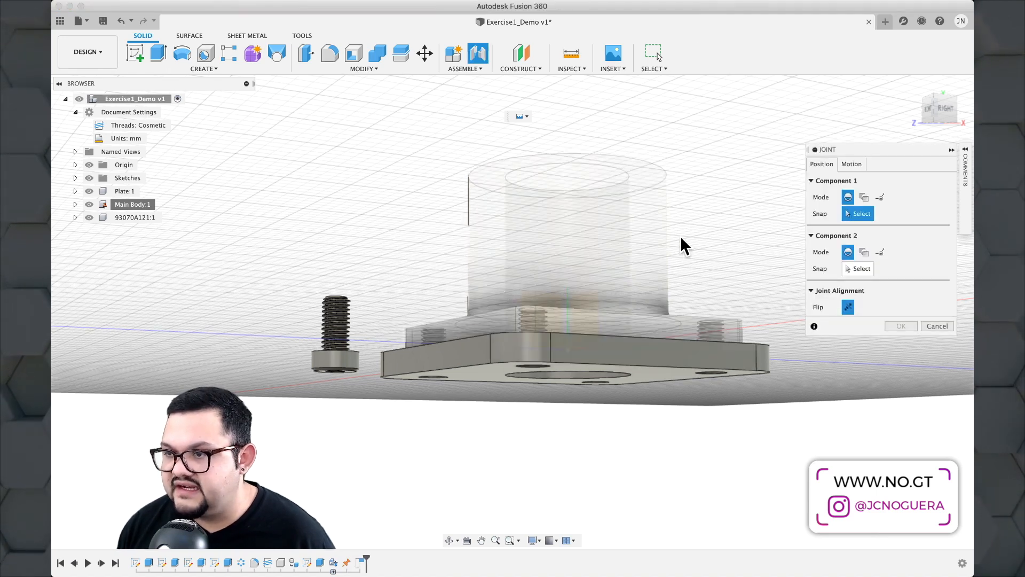
{"action": "middle_click_drag", "start_coordinate": [675, 237], "coordinate": [654, 263], "text": "shift"}
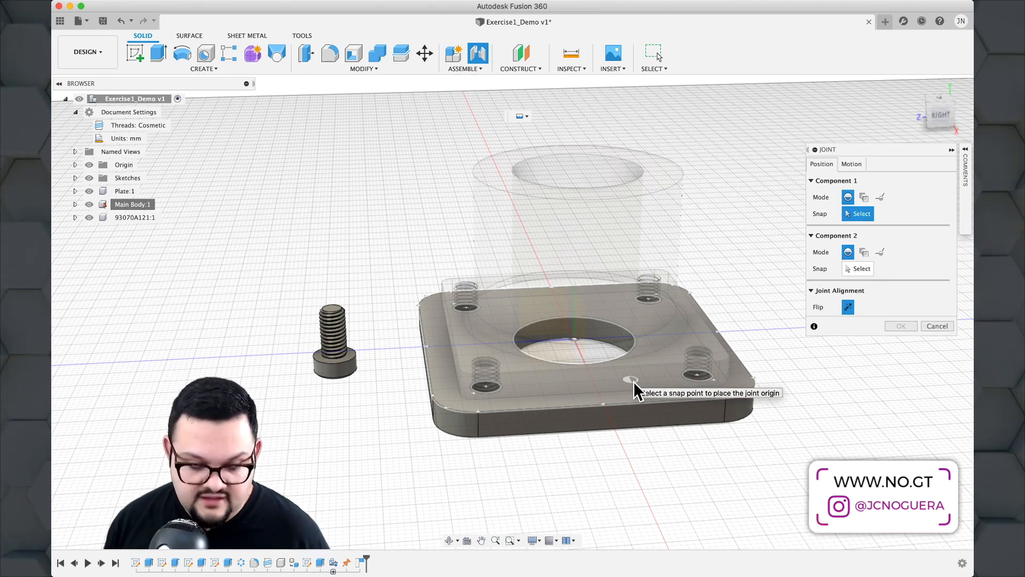
{"action": "left_click", "coordinate": [575, 339]}
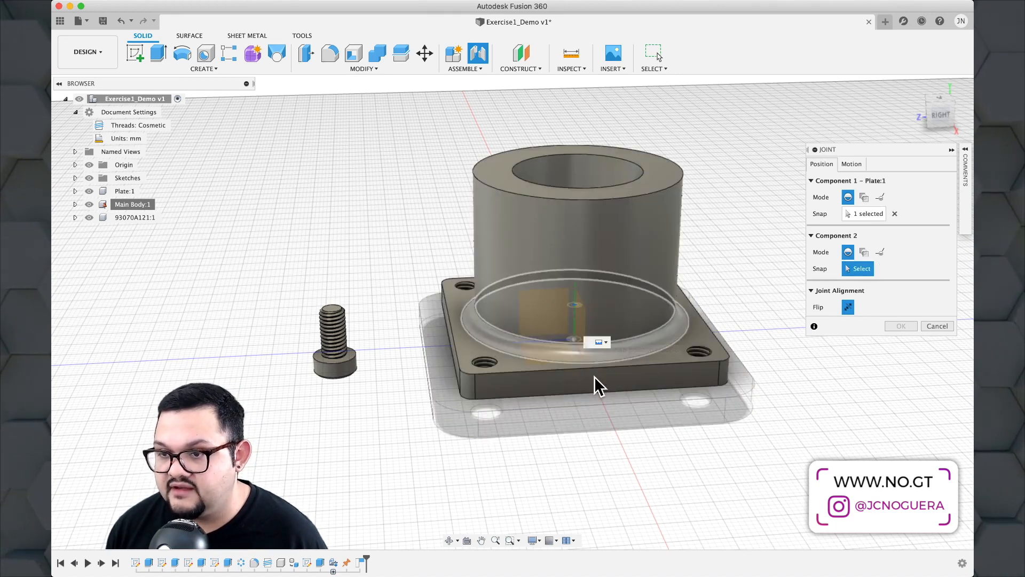
Snap the joint's second origin to the centre of the Main Body's bore on its underside.
{"action": "middle_click_drag", "start_coordinate": [594, 377], "coordinate": [622, 370], "text": "shift"}
{"action": "middle_click_drag", "start_coordinate": [620, 359], "coordinate": [627, 354], "text": "shift"}
{"action": "scroll", "coordinate": [630, 360], "scroll_direction": "up", "scroll_amount": 2}
{"action": "scroll", "coordinate": [630, 360], "scroll_direction": "up", "scroll_amount": 2}
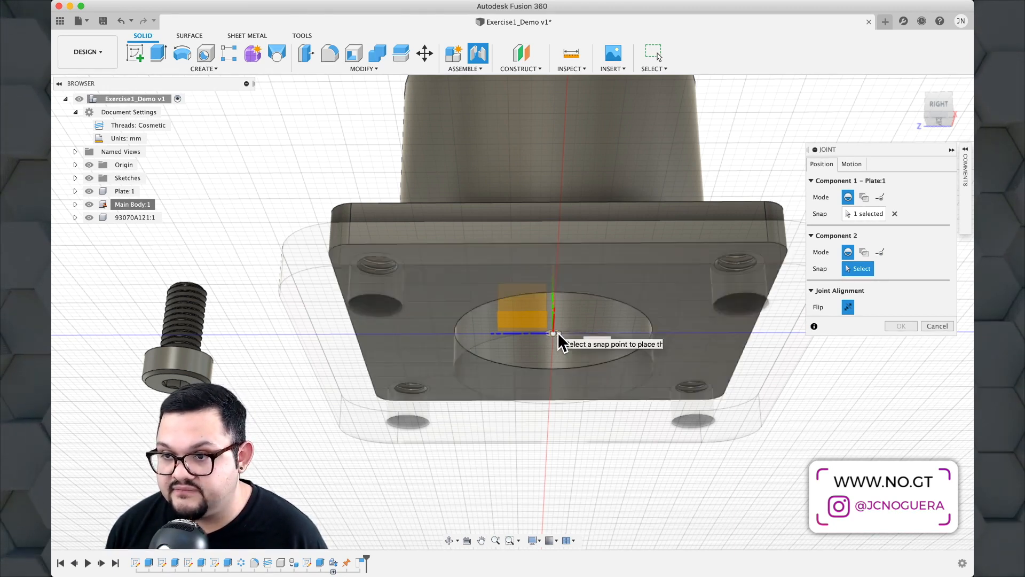
{"action": "left_click", "coordinate": [557, 332]}
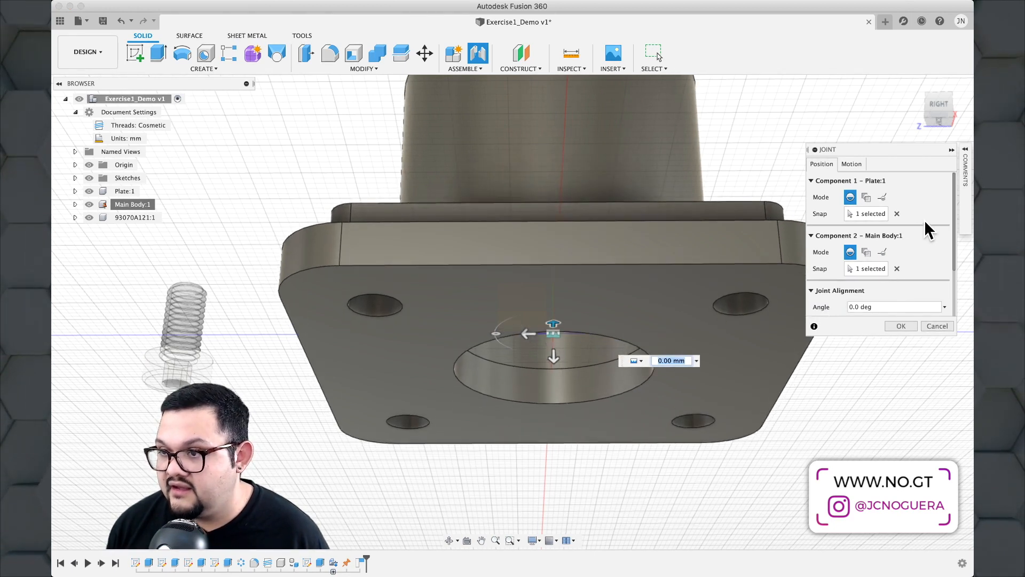
{"action": "scroll", "coordinate": [927, 231], "scroll_direction": "down", "scroll_amount": 2}
{"action": "scroll", "coordinate": [927, 234], "scroll_direction": "down", "scroll_amount": 1}
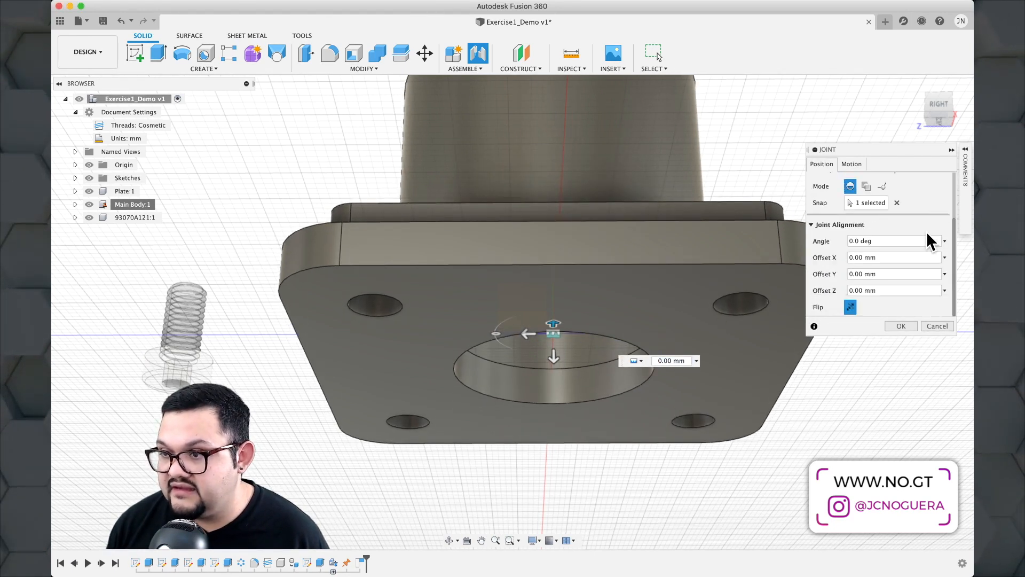
{"action": "scroll", "coordinate": [926, 236], "scroll_direction": "up", "scroll_amount": 3}
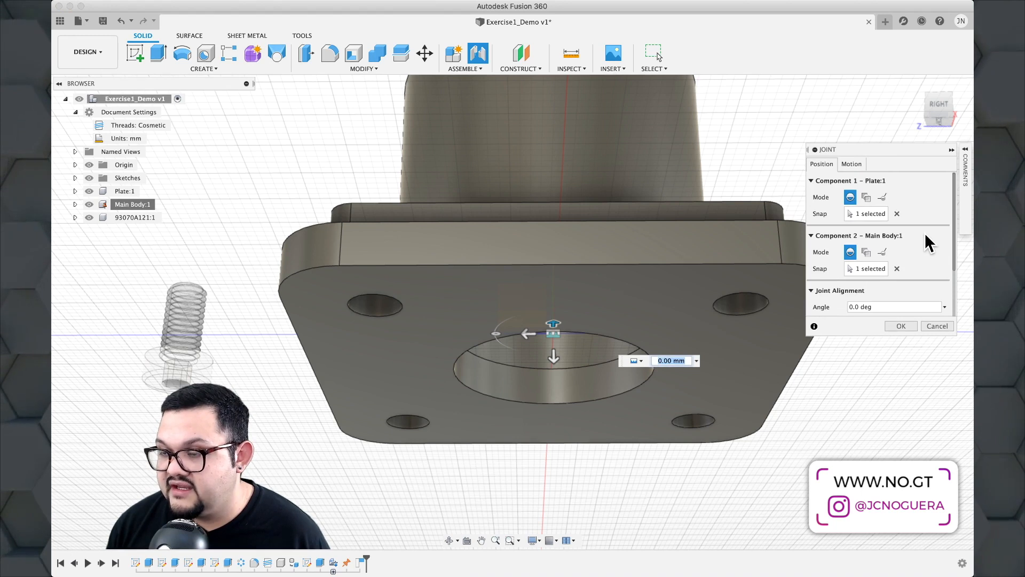
Preview the Revolute, Slider and Cylindrical motion types for the joint between the Plate and Main Body.
{"action": "left_click", "coordinate": [856, 164]}
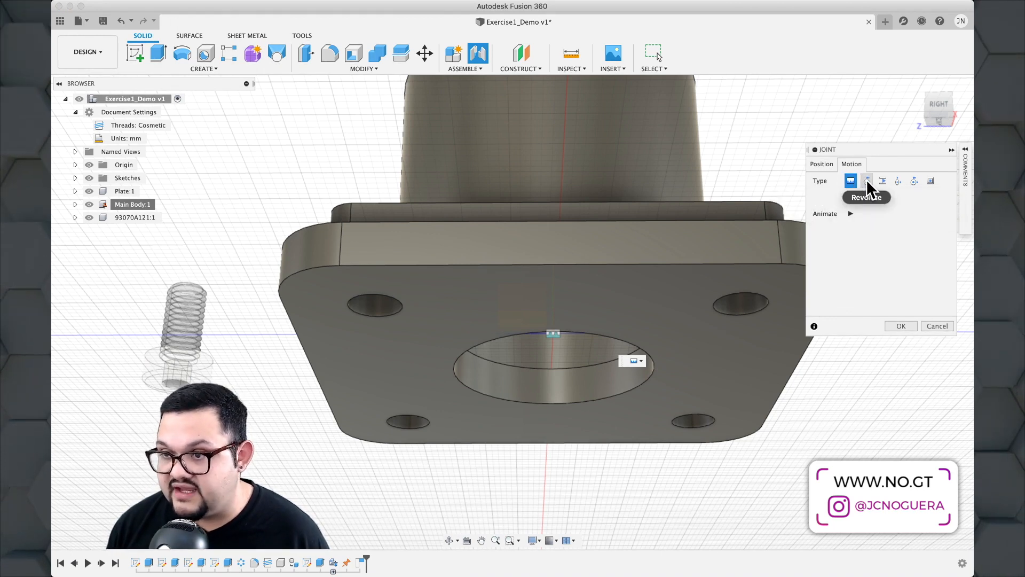
{"action": "left_click", "coordinate": [867, 181]}
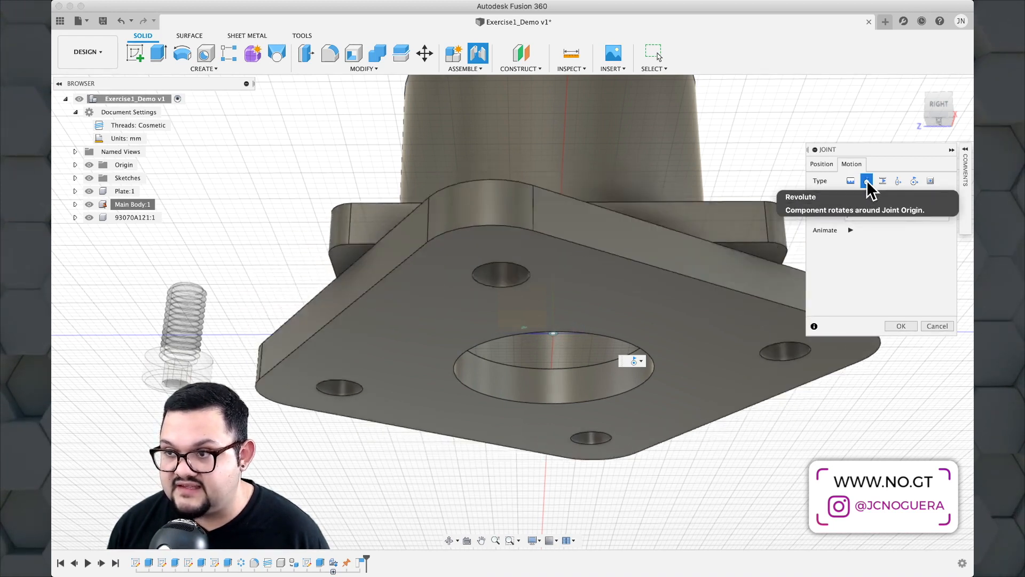
{"action": "left_click", "coordinate": [851, 228]}
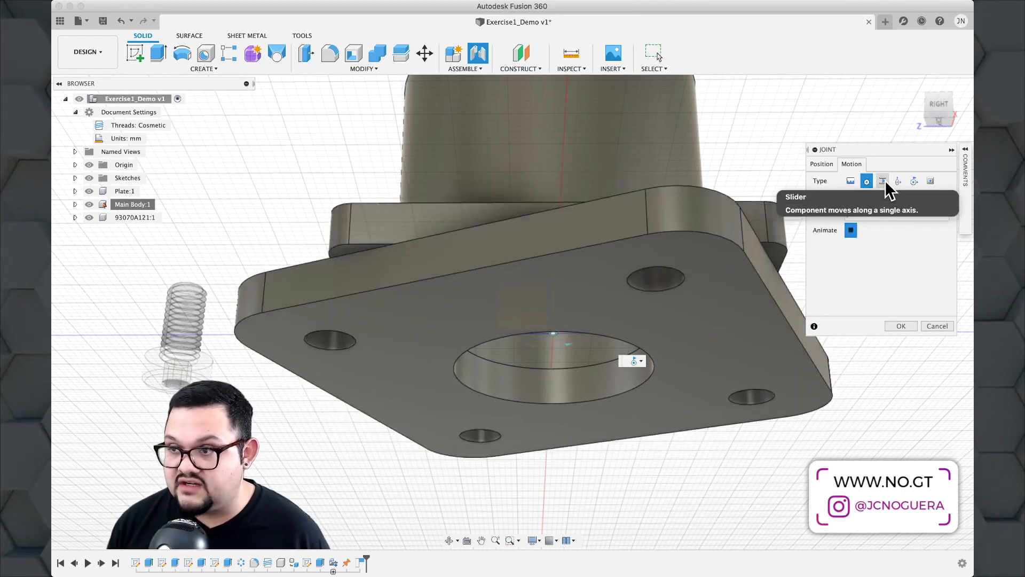
{"action": "left_click", "coordinate": [883, 182]}
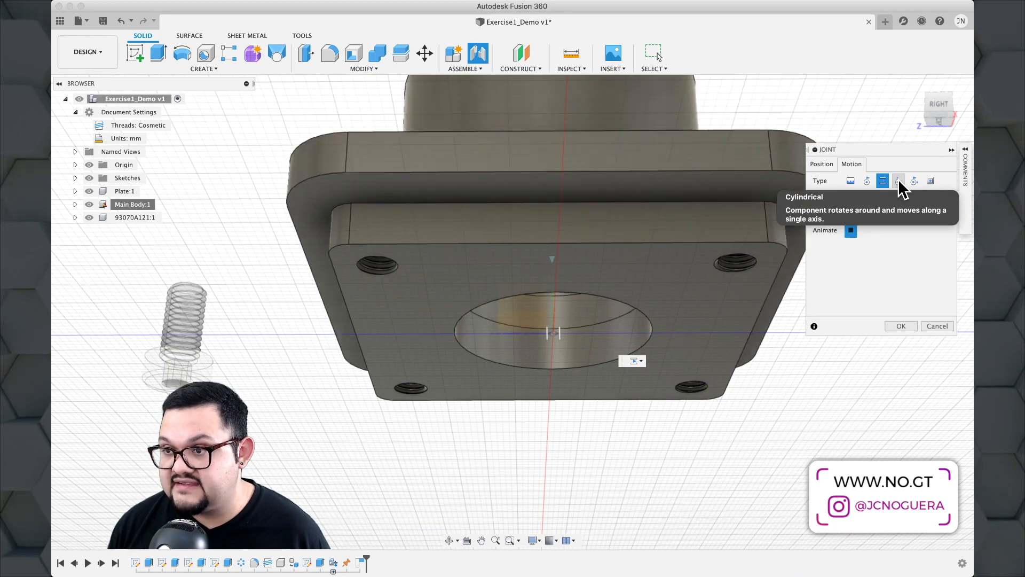
{"action": "left_click", "coordinate": [899, 180]}
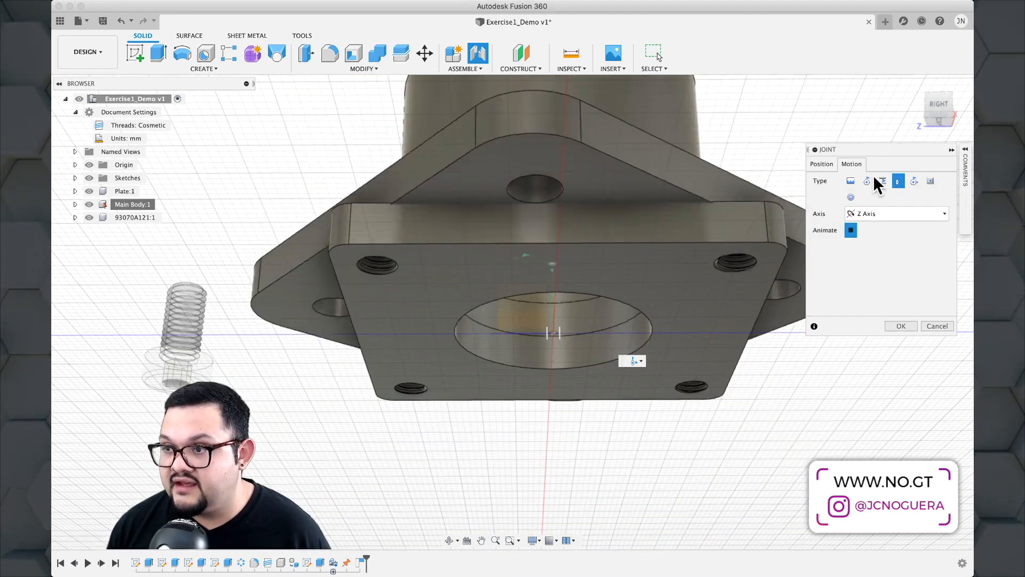
Set the joint motion to Rigid and create the joint between the Plate and Main Body.
{"action": "left_click", "coordinate": [850, 181]}
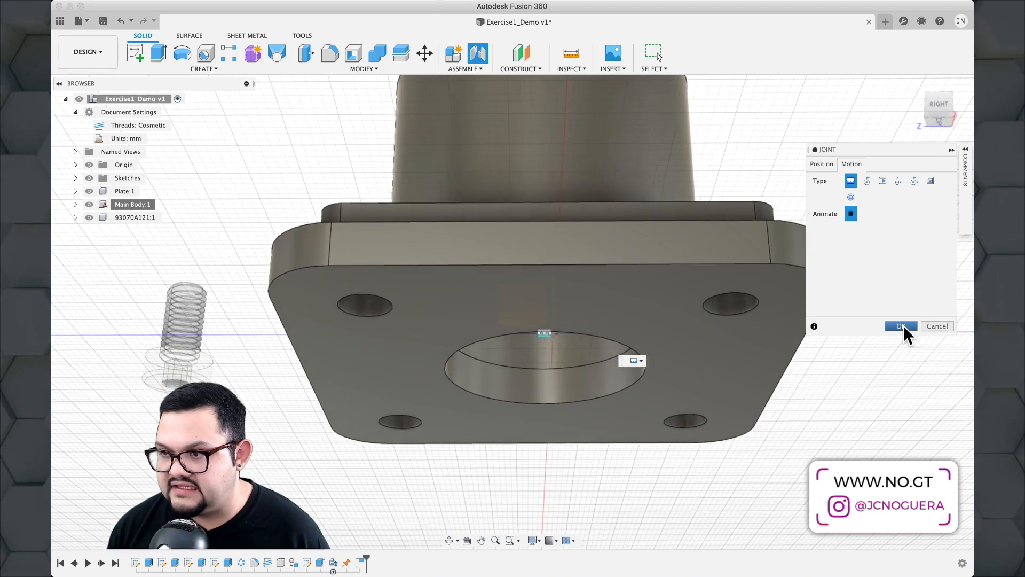
{"action": "left_click", "coordinate": [902, 325]}
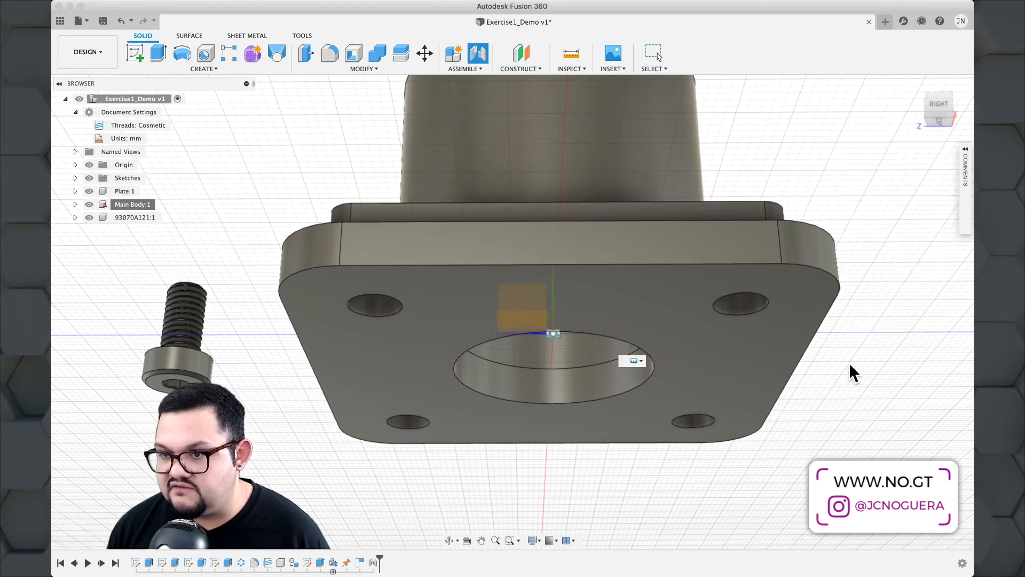
{"action": "mouse_move", "coordinate": [854, 367]}
{"action": "middle_mouse_down", "text": "shift"}
{"action": "mouse_move", "coordinate": [789, 338]}
{"action": "mouse_move", "coordinate": [720, 288]}
{"action": "mouse_move", "coordinate": [690, 293]}
{"action": "mouse_move", "coordinate": [671, 325]}
{"action": "mouse_move", "coordinate": [643, 337]}
{"action": "mouse_move", "coordinate": [703, 361]}
{"action": "mouse_move", "coordinate": [625, 405]}
{"action": "mouse_move", "coordinate": [600, 407]}
{"action": "mouse_move", "coordinate": [649, 429]}
{"action": "mouse_move", "coordinate": [721, 357]}
{"action": "mouse_move", "coordinate": [770, 368]}
{"action": "mouse_move", "coordinate": [767, 400]}
{"action": "mouse_move", "coordinate": [887, 407]}
{"action": "middle_mouse_up", "text": "shift"}
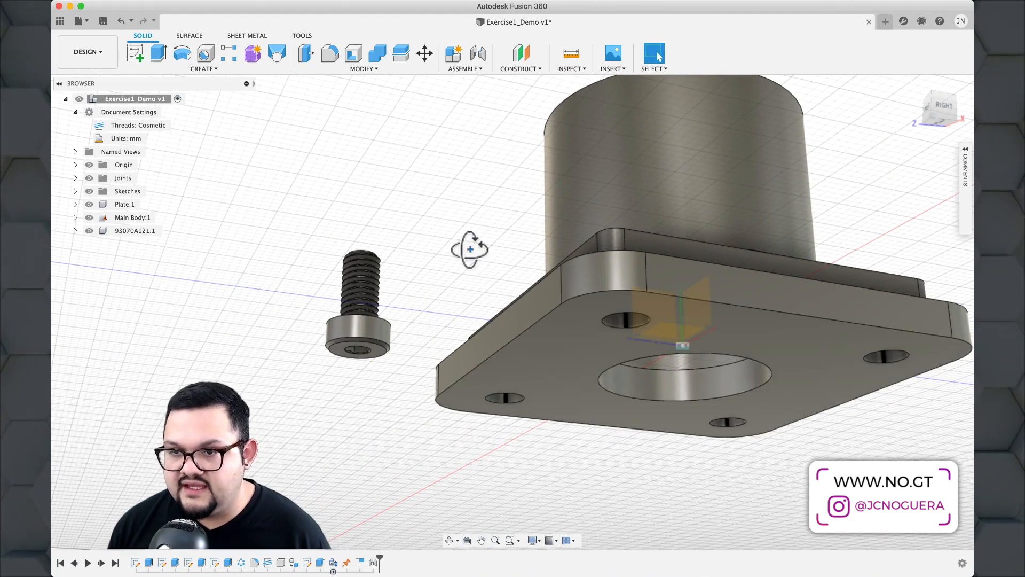
Start a joint and snap its first origin to the centre of the Plate's corner hole on the underside.
{"action": "mouse_move", "coordinate": [470, 249]}
{"action": "middle_mouse_down", "text": "shift"}
{"action": "mouse_move", "coordinate": [482, 290]}
{"action": "mouse_move", "coordinate": [469, 240]}
{"action": "mouse_move", "coordinate": [475, 246]}
{"action": "middle_mouse_up", "text": "shift"}
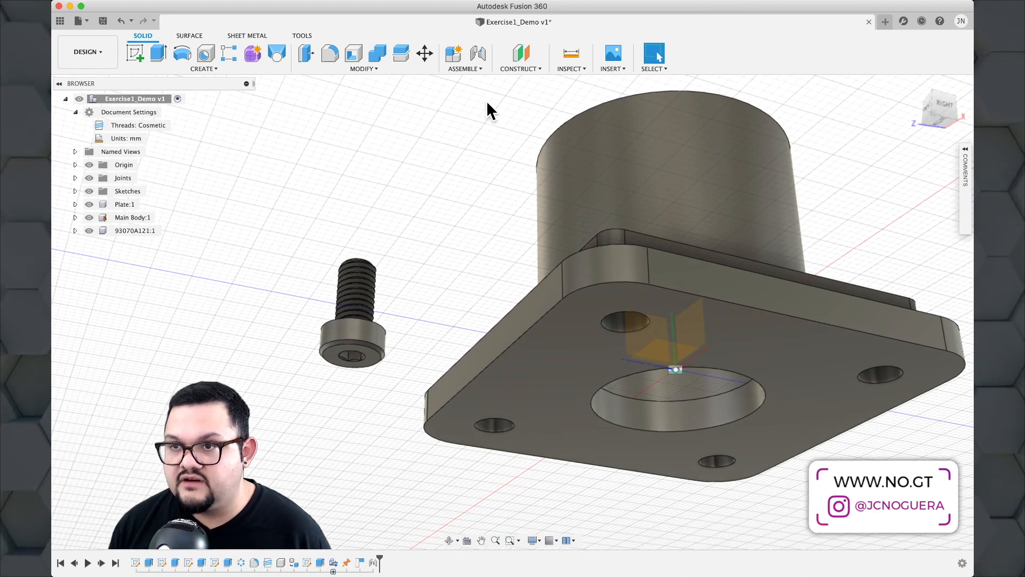
{"action": "left_click", "coordinate": [480, 72]}
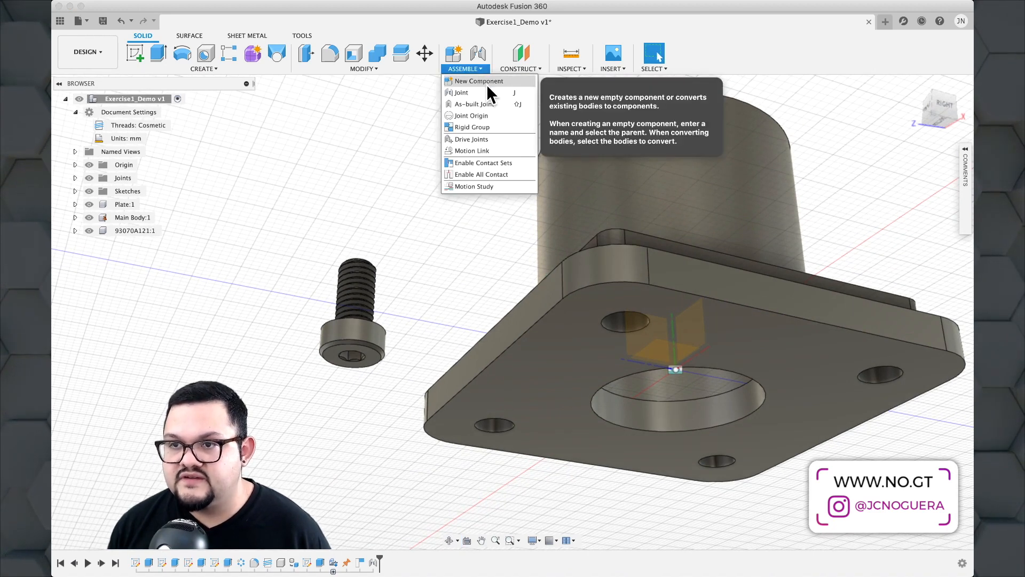
{"action": "left_click", "coordinate": [493, 91]}
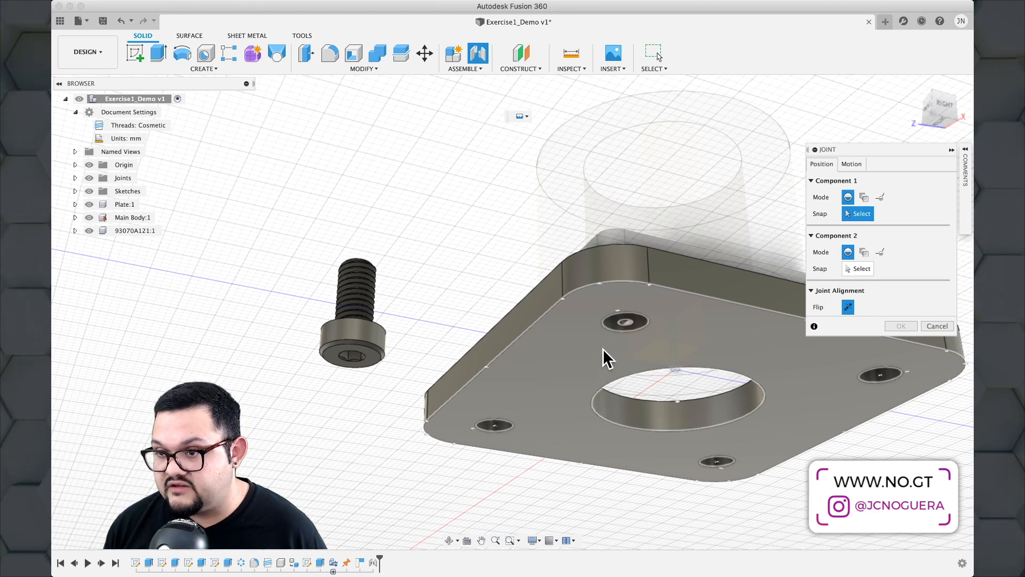
{"action": "left_click", "coordinate": [624, 322]}
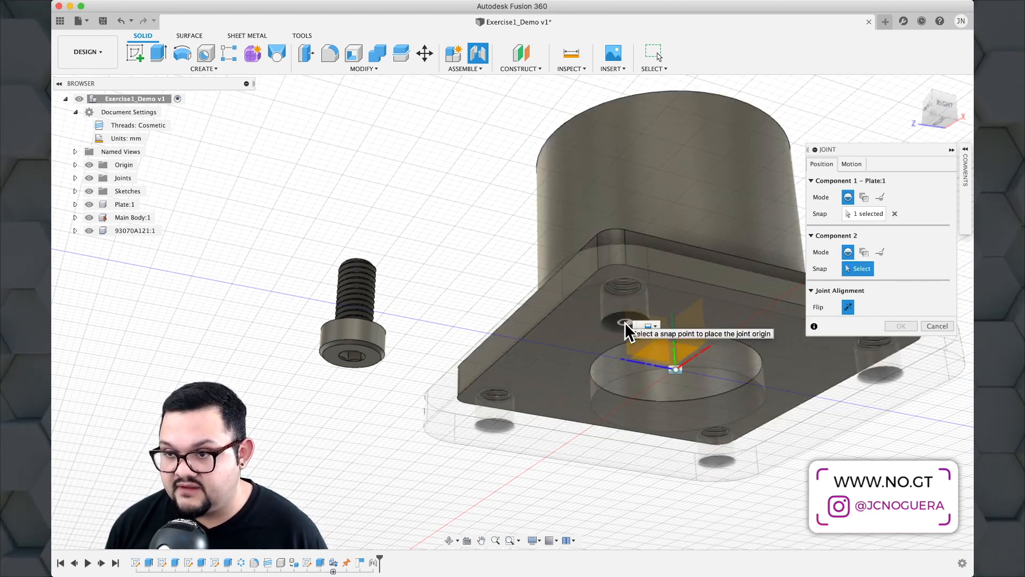
Snap the joint's second origin to the centre of the screw's shank where it meets the underside of the head.
{"action": "middle_click_drag", "start_coordinate": [418, 259], "coordinate": [437, 320], "text": "shift"}
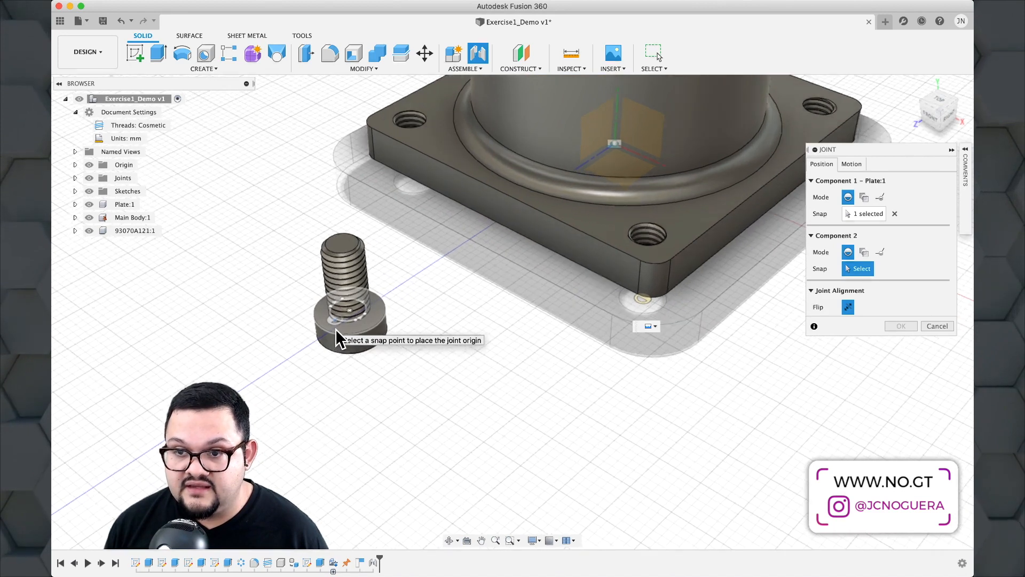
{"action": "scroll", "coordinate": [335, 329], "scroll_direction": "up", "scroll_amount": 5}
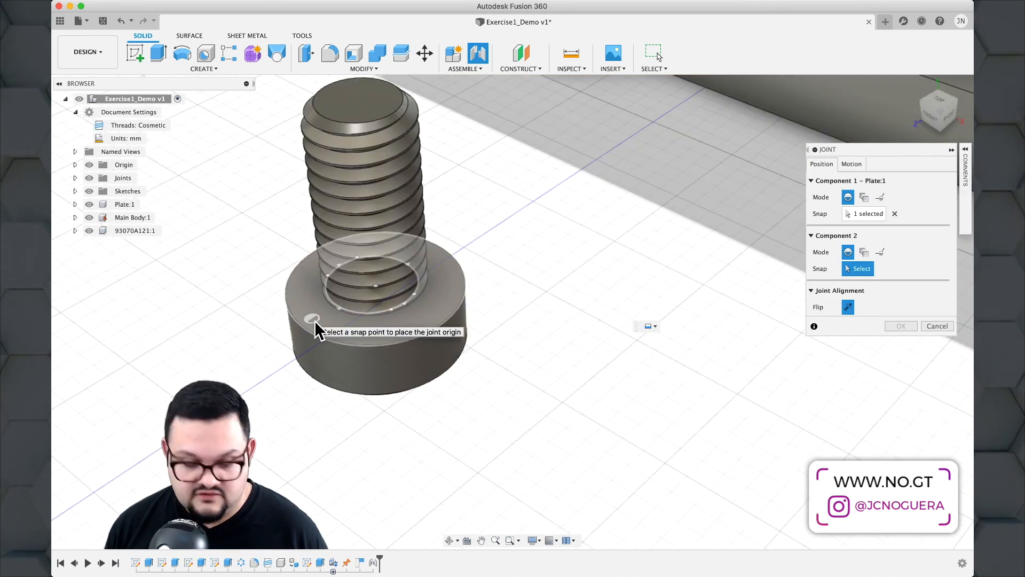
{"action": "left_click", "coordinate": [374, 286]}
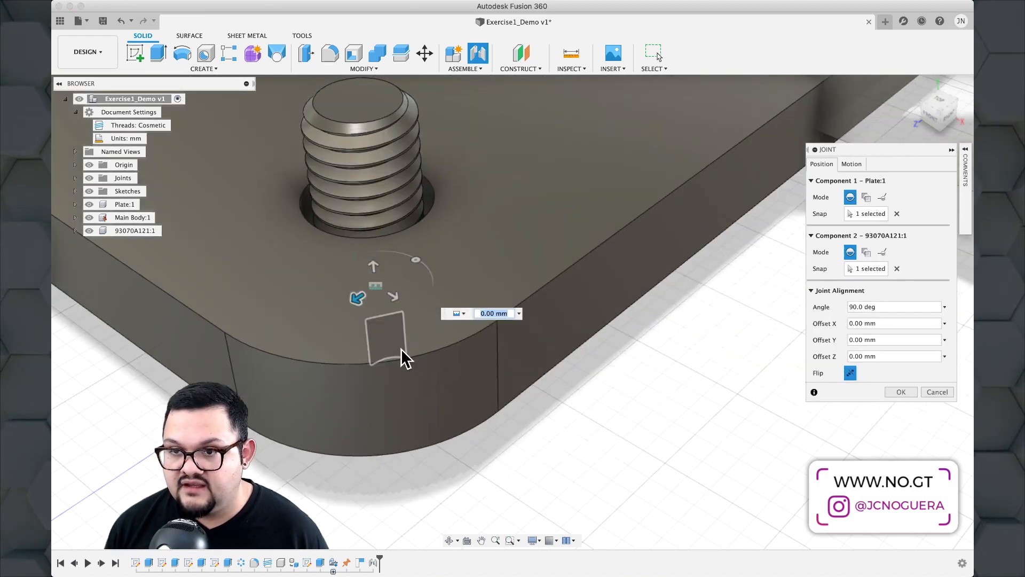
Set the joint motion to Rigid and create the joint between the Plate and the 93070A121 screw.
{"action": "scroll", "coordinate": [329, 332], "scroll_direction": "up", "scroll_amount": 5}
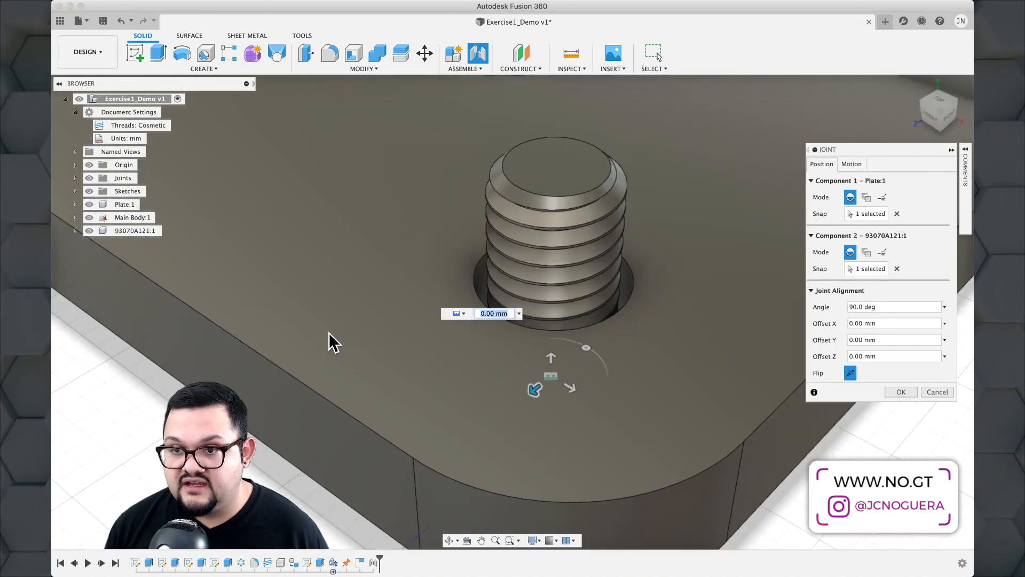
{"action": "scroll", "coordinate": [341, 340], "scroll_direction": "down", "scroll_amount": 3}
{"action": "middle_click_drag", "start_coordinate": [348, 342], "coordinate": [326, 254], "text": "shift"}
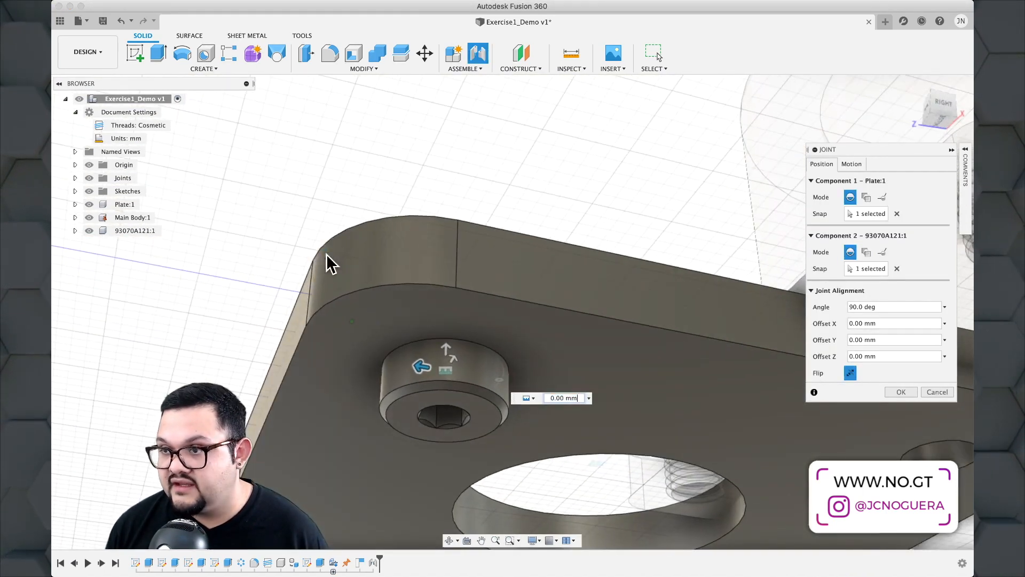
{"action": "left_click", "coordinate": [852, 166]}
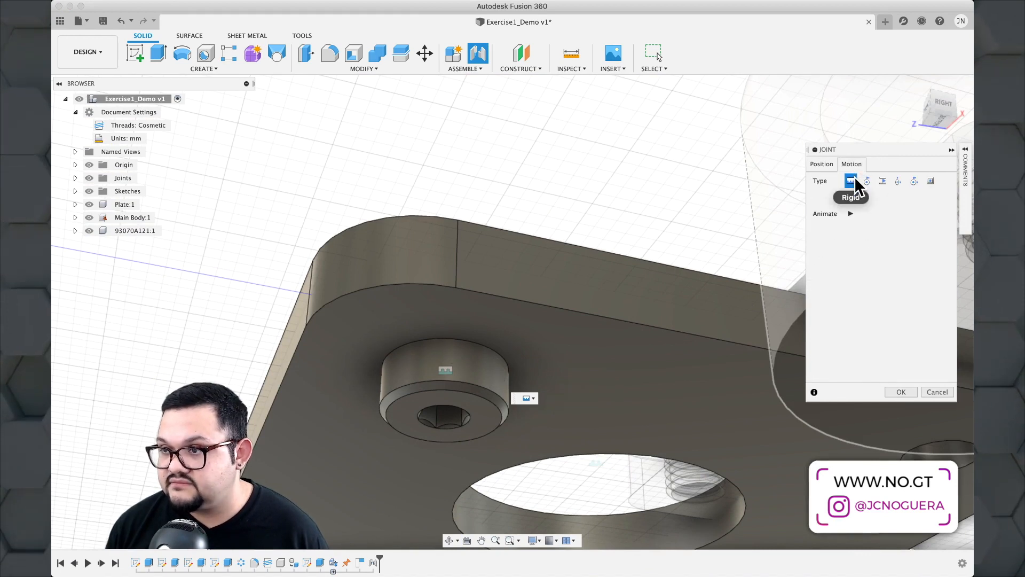
{"action": "left_click", "coordinate": [867, 180]}
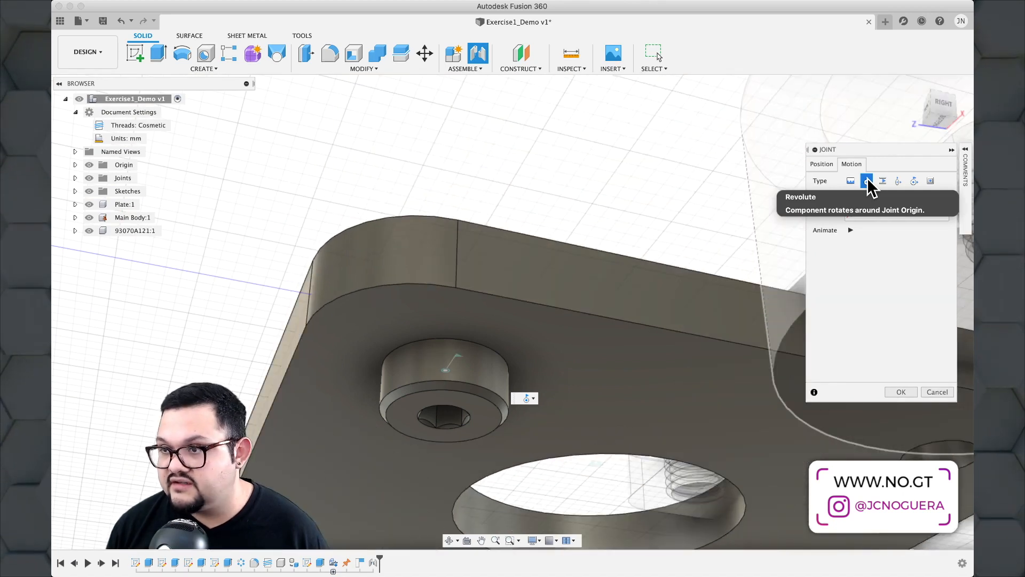
{"action": "left_click", "coordinate": [850, 181]}
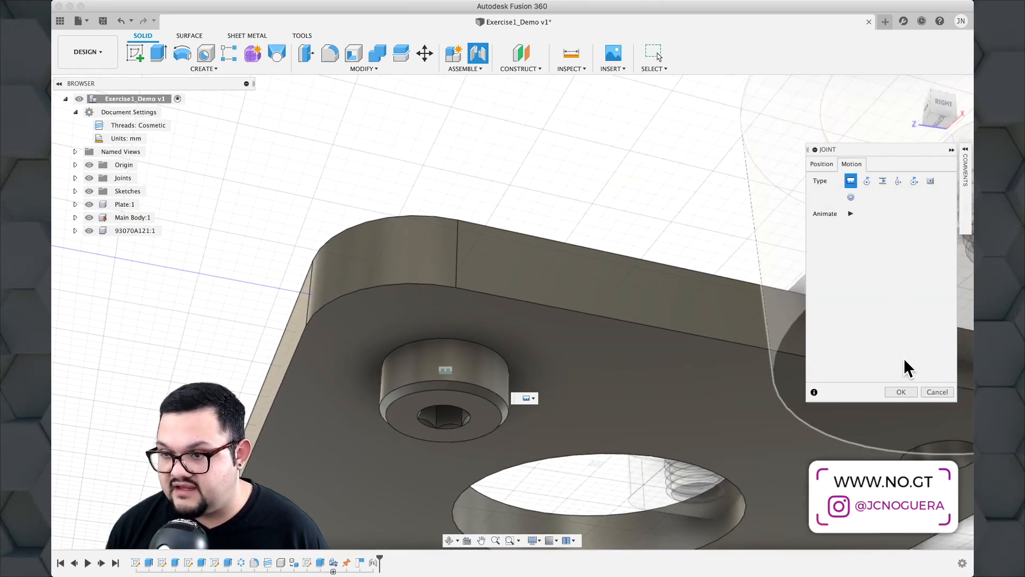
{"action": "left_click", "coordinate": [901, 392]}
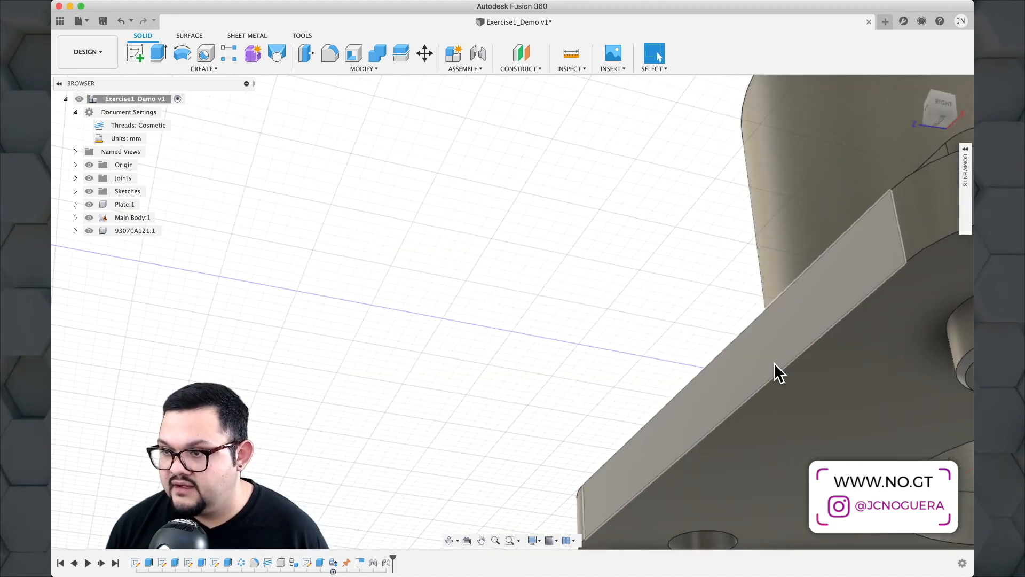
Examine the seated screw in the corner hole from above and below the assembly.
{"action": "scroll", "coordinate": [780, 374], "scroll_direction": "down", "scroll_amount": 3}
{"action": "middle_click_drag", "start_coordinate": [684, 298], "coordinate": [398, 335], "text": "shift"}
{"action": "scroll", "coordinate": [515, 293], "scroll_direction": "up", "scroll_amount": 10}
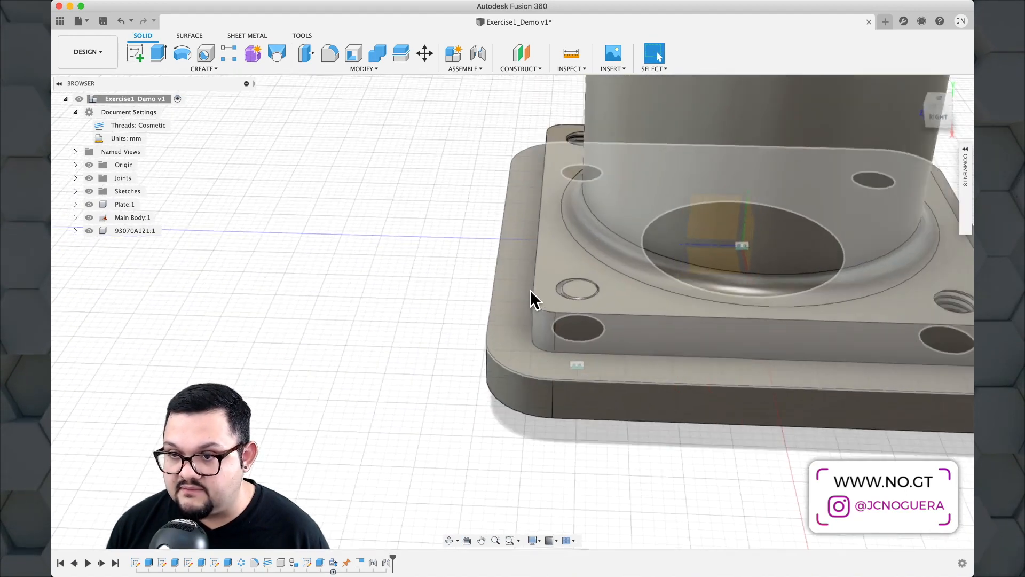
{"action": "scroll", "coordinate": [517, 315], "scroll_direction": "down", "scroll_amount": 10}
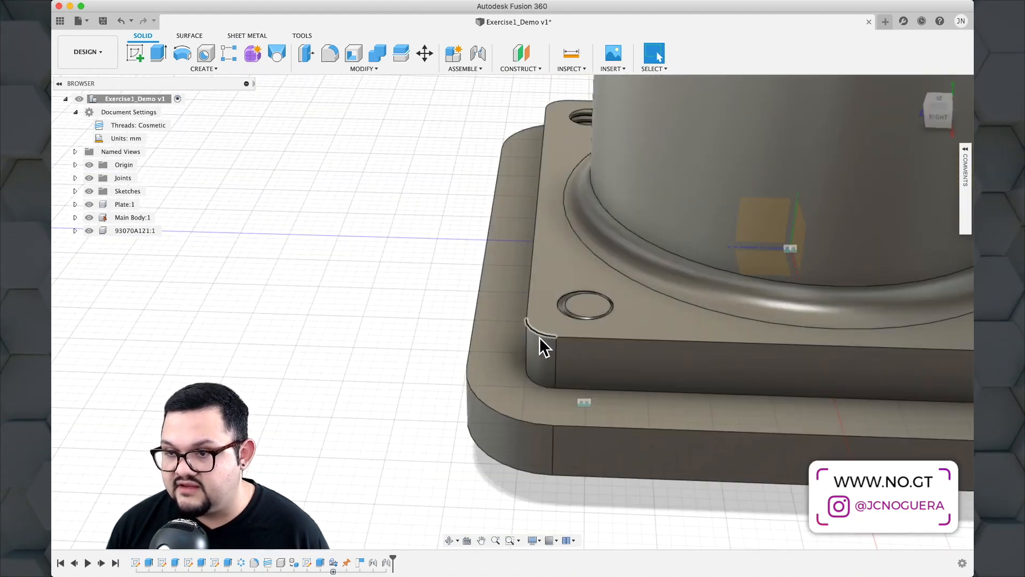
{"action": "middle_click_drag", "start_coordinate": [542, 343], "coordinate": [578, 337], "text": "shift"}
{"action": "scroll", "coordinate": [581, 339], "scroll_direction": "down", "scroll_amount": 6}
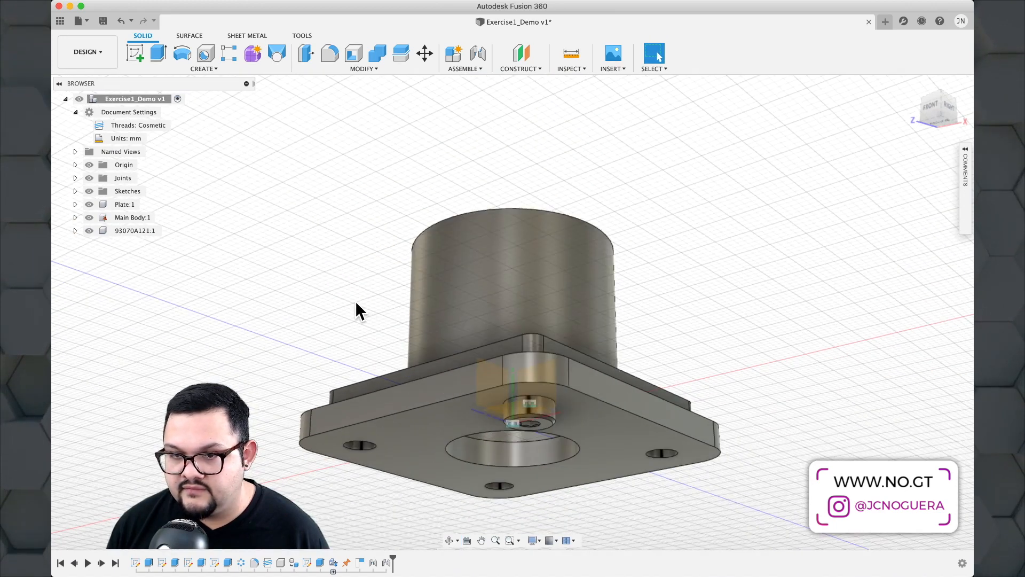
{"action": "middle_click_drag", "start_coordinate": [329, 293], "coordinate": [317, 204], "text": "shift"}
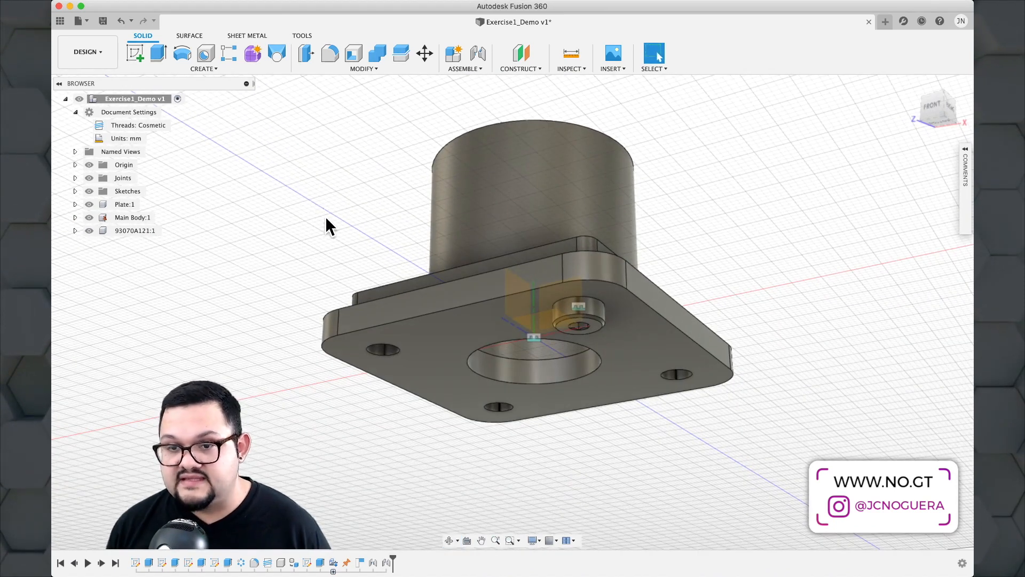
{"action": "scroll", "coordinate": [327, 219], "scroll_direction": "up", "scroll_amount": 1}
{"action": "scroll", "coordinate": [318, 152], "scroll_direction": "up", "scroll_amount": 1}
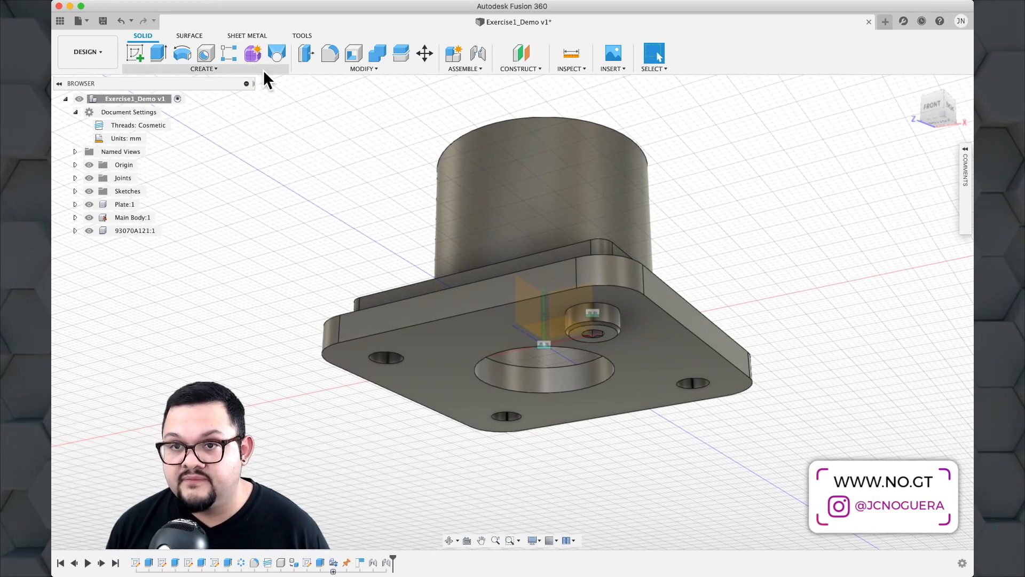
Start a Circular Pattern of type Components with the 93070A121 screw as its object.
{"action": "left_click", "coordinate": [245, 67]}
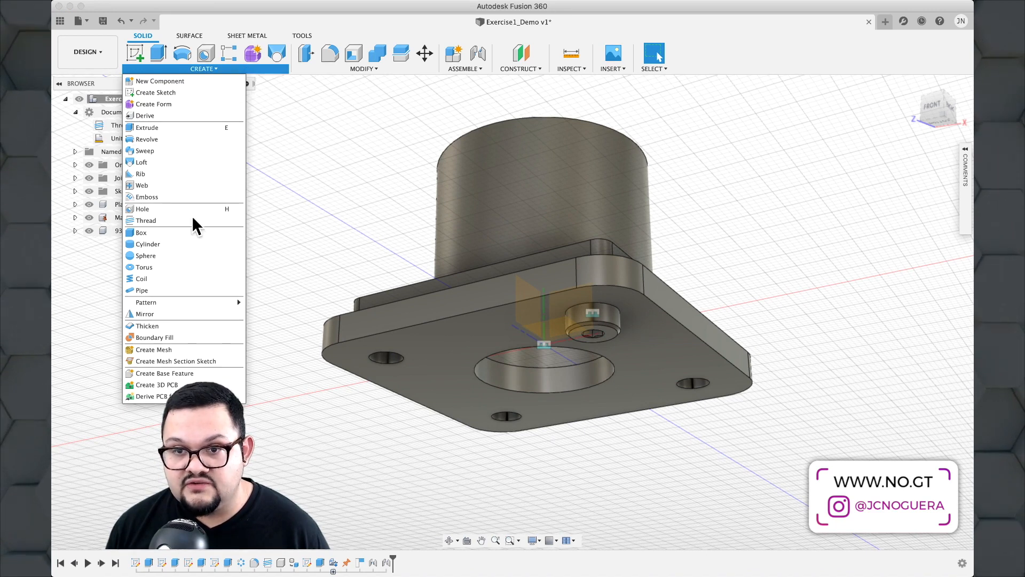
{"action": "mouse_move", "coordinate": [169, 300]}
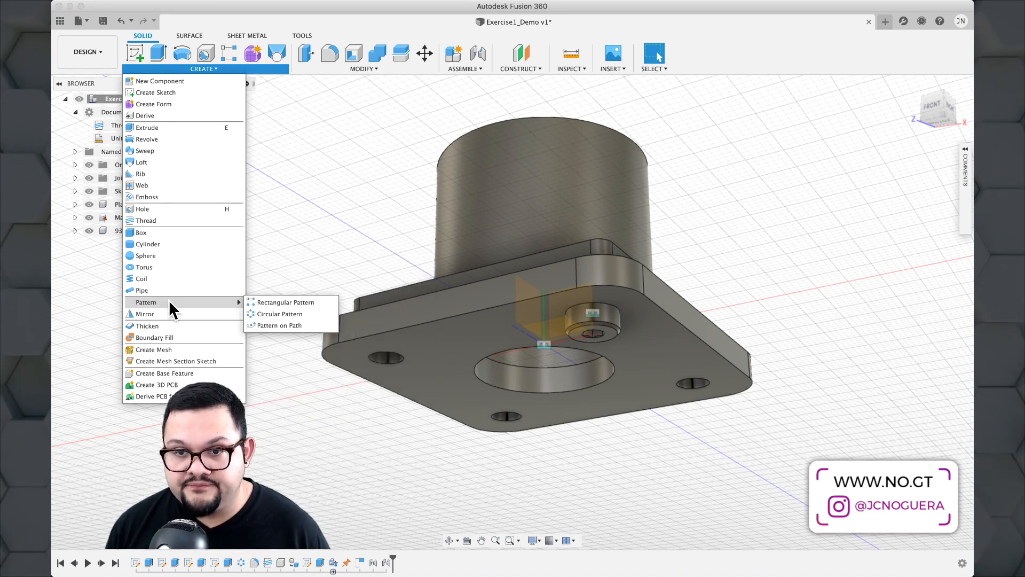
{"action": "left_click", "coordinate": [283, 314]}
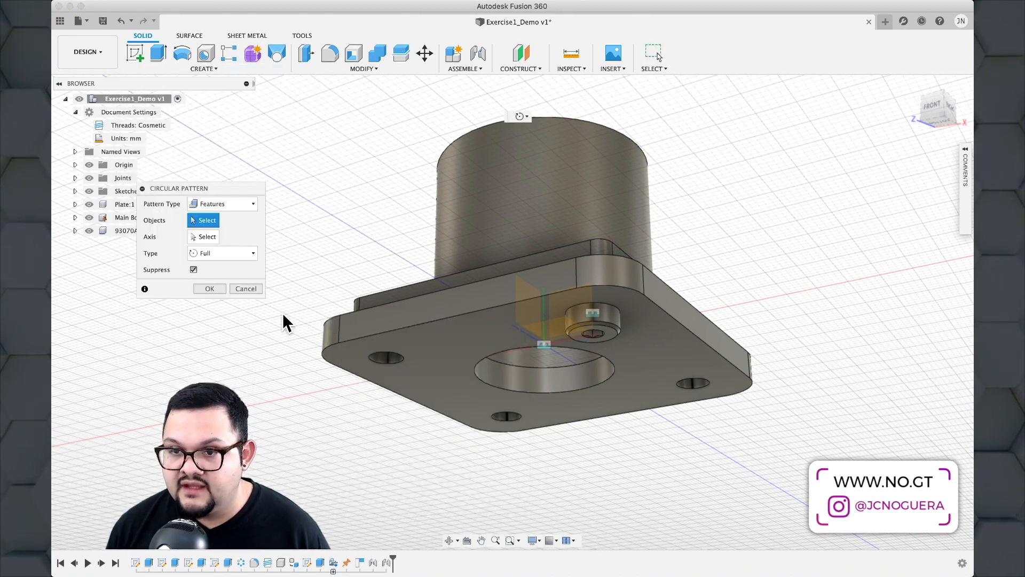
{"action": "left_click", "coordinate": [250, 206]}
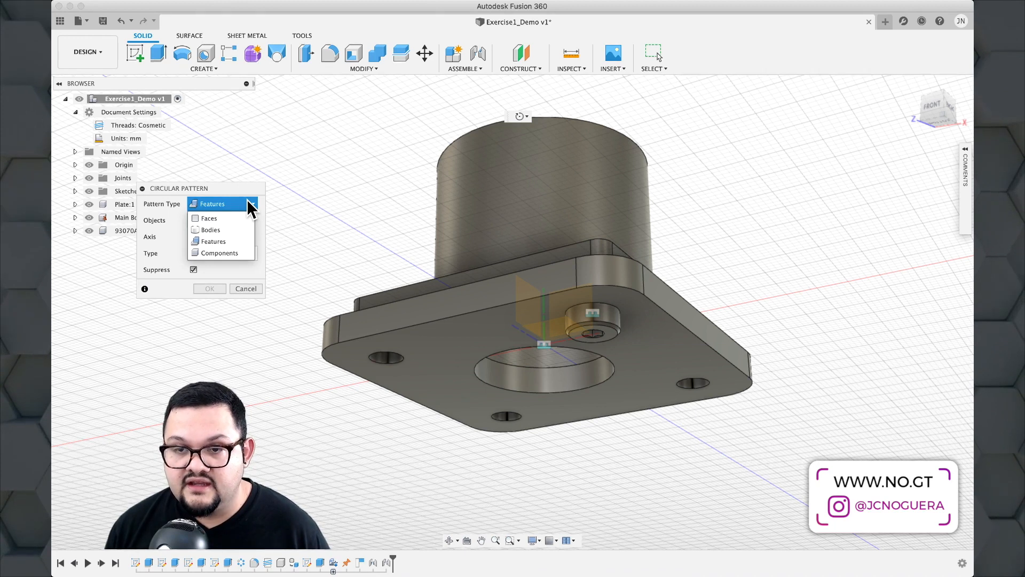
{"action": "left_click", "coordinate": [234, 253]}
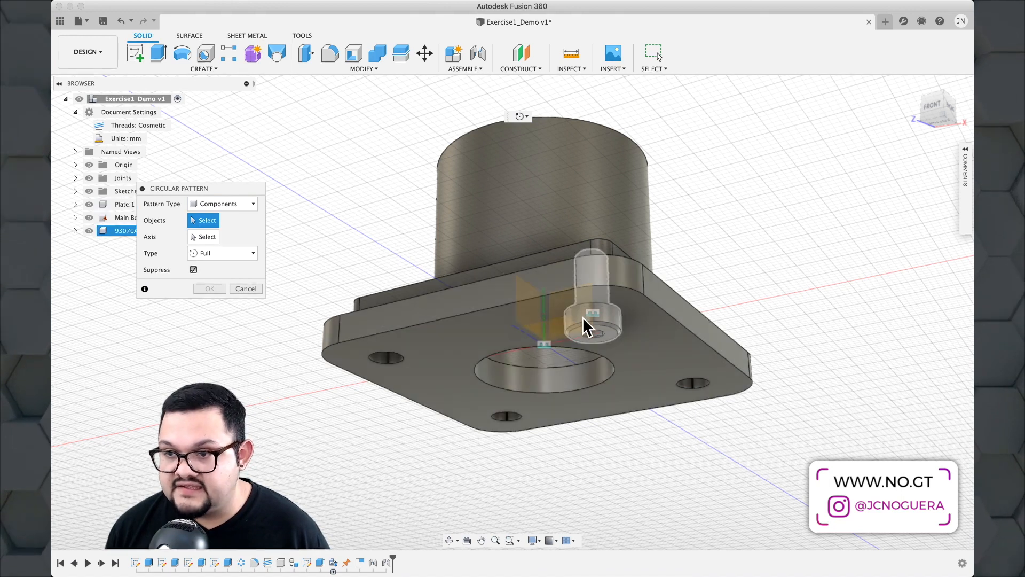
{"action": "left_click", "coordinate": [592, 317]}
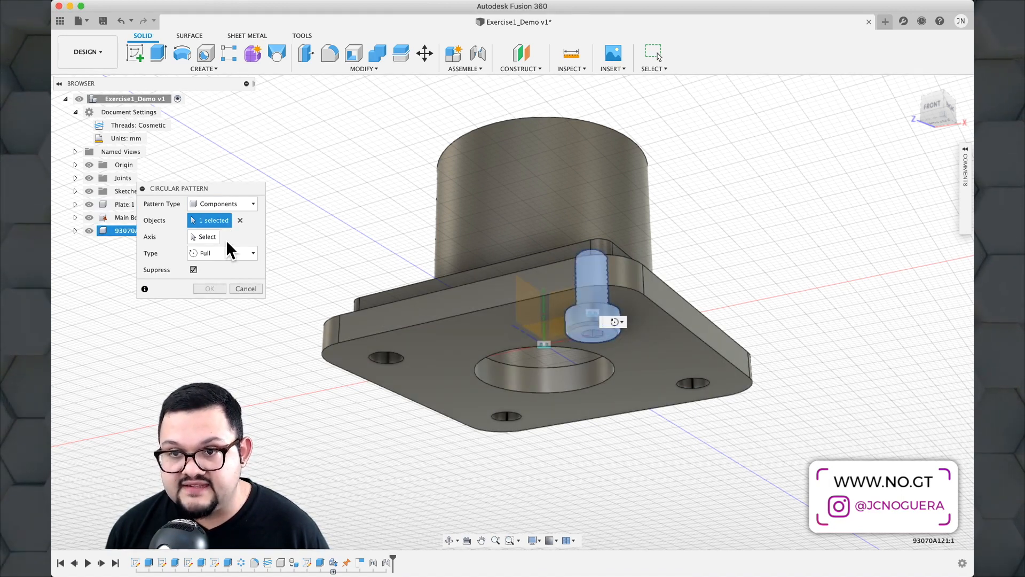
Use the Main Body's outer cylindrical face as the axis, set the quantity to 4 and create the full circular pattern.
{"action": "left_click", "coordinate": [495, 207]}
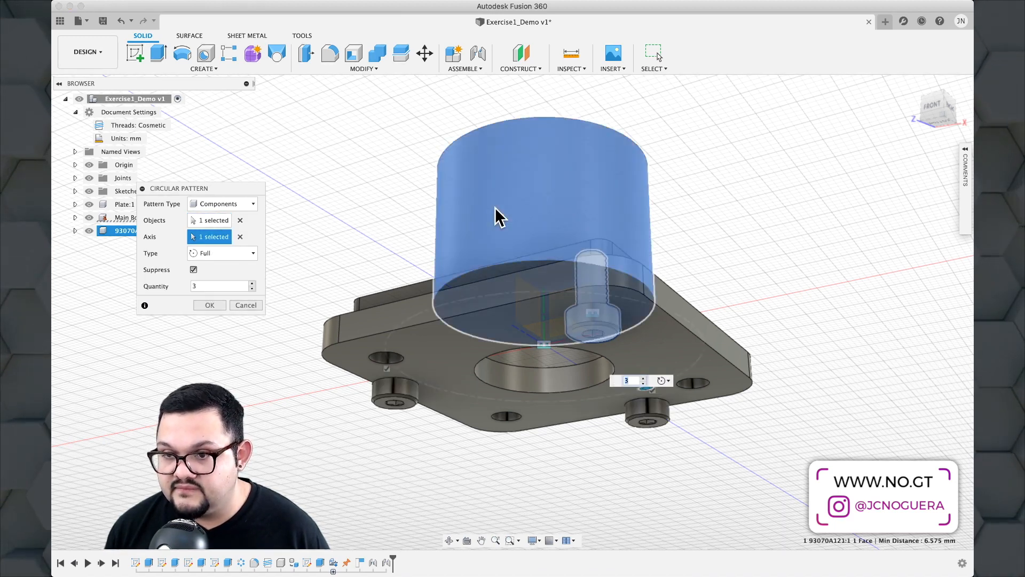
{"action": "middle_click_drag", "start_coordinate": [331, 199], "coordinate": [400, 236], "text": "shift"}
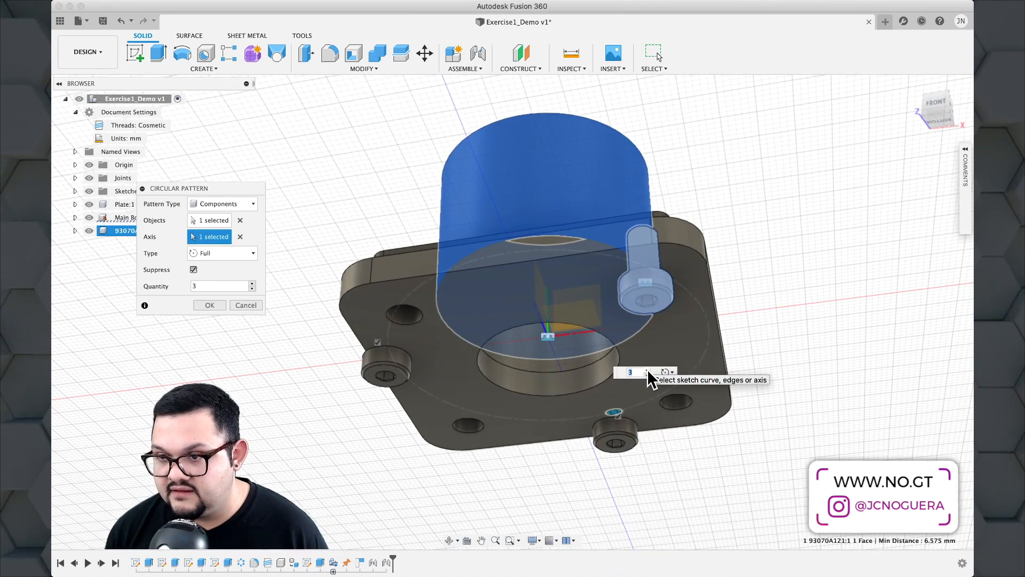
{"action": "type", "text": "4"}
{"action": "middle_click_drag", "start_coordinate": [382, 229], "coordinate": [410, 211], "text": "shift"}
{"action": "middle_click_drag", "start_coordinate": [414, 240], "coordinate": [411, 244], "text": "shift"}
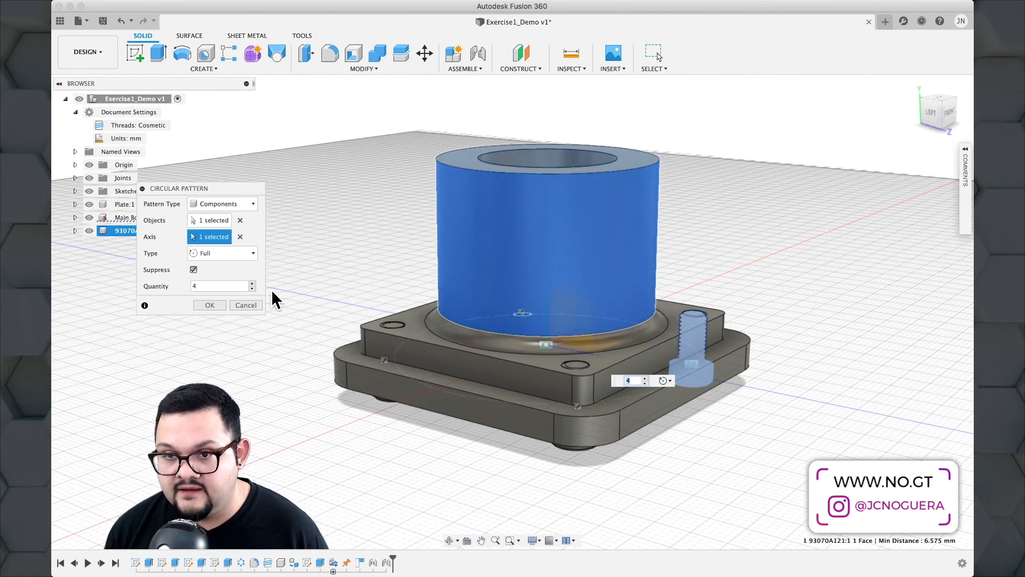
{"action": "left_click", "coordinate": [214, 302]}
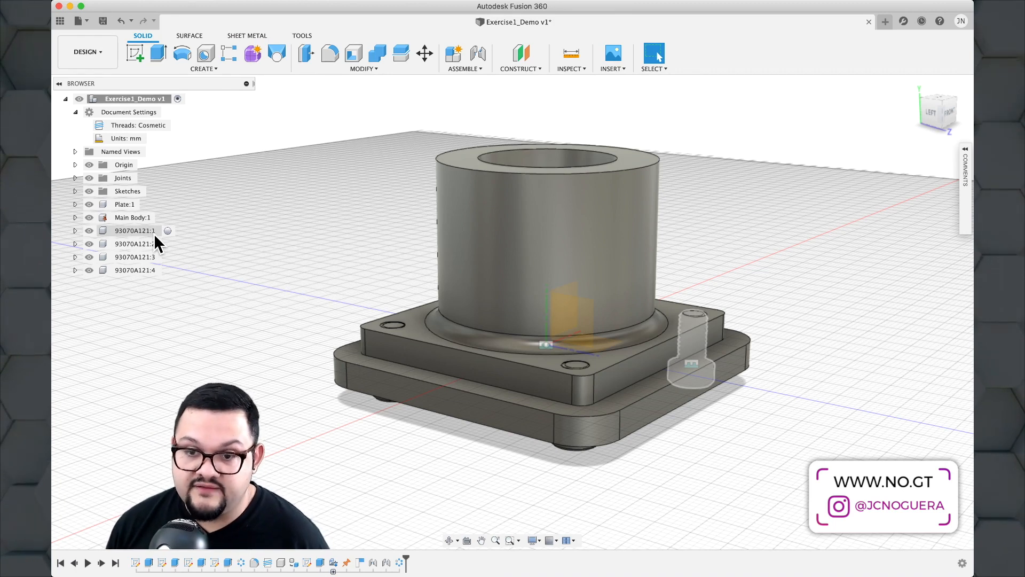
Move two of the patterned screws out of their Plate holes and examine the loose screws beside the empty holes.
{"action": "mouse_move", "coordinate": [266, 326]}
{"action": "middle_mouse_down", "text": "shift"}
{"action": "mouse_move", "coordinate": [270, 297]}
{"action": "mouse_move", "coordinate": [256, 277]}
{"action": "mouse_move", "coordinate": [247, 293]}
{"action": "mouse_move", "coordinate": [252, 281]}
{"action": "mouse_move", "coordinate": [258, 320]}
{"action": "mouse_move", "coordinate": [270, 327]}
{"action": "mouse_move", "coordinate": [236, 321]}
{"action": "mouse_move", "coordinate": [232, 305]}
{"action": "mouse_move", "coordinate": [264, 351]}
{"action": "mouse_move", "coordinate": [256, 337]}
{"action": "middle_mouse_up", "text": "shift"}
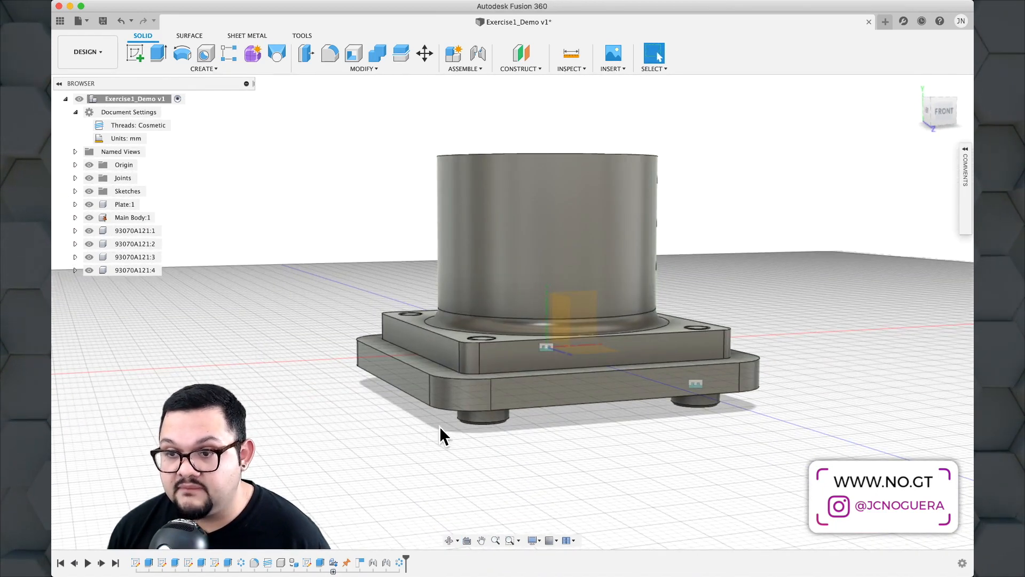
{"action": "left_click_drag", "start_coordinate": [481, 418], "coordinate": [339, 448]}
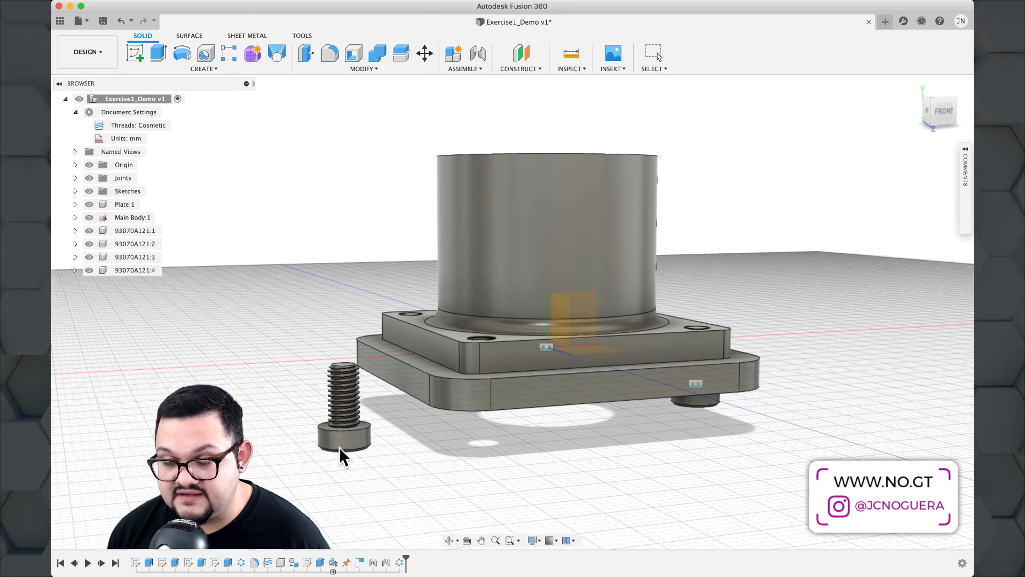
{"action": "middle_click_drag", "start_coordinate": [524, 461], "coordinate": [480, 419], "text": "shift"}
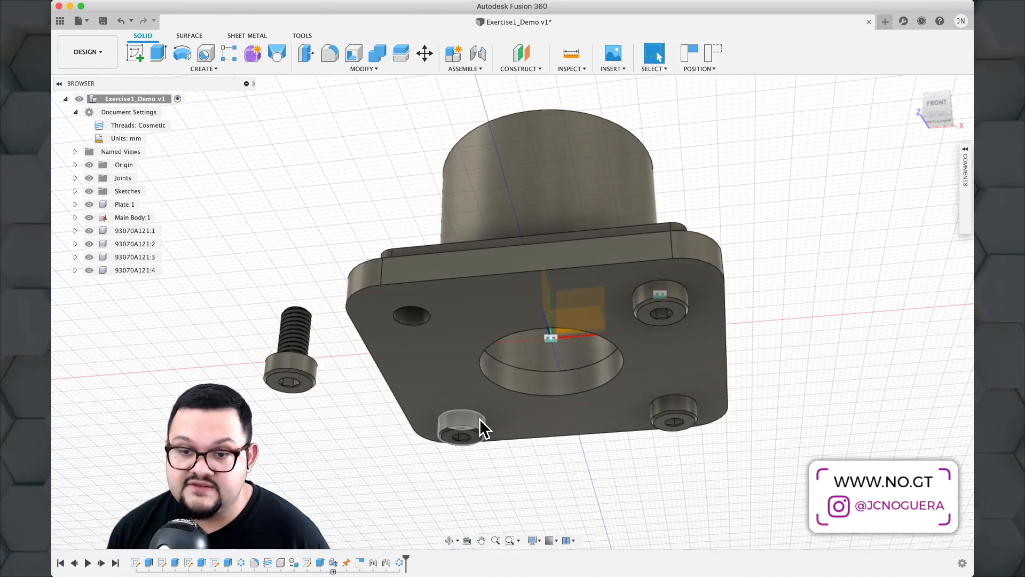
{"action": "left_click_drag", "start_coordinate": [476, 424], "coordinate": [379, 449]}
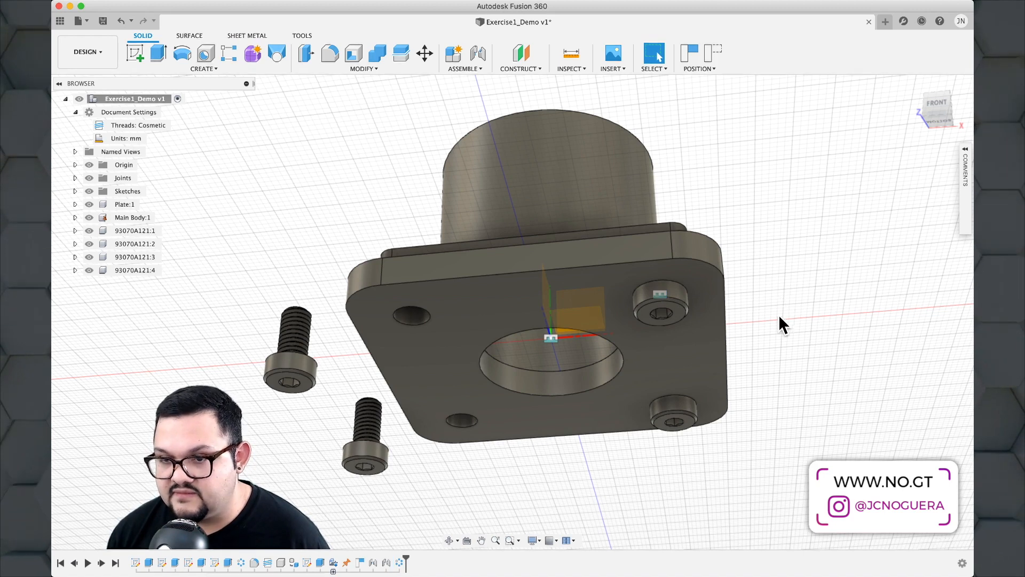
{"action": "middle_click_drag", "start_coordinate": [792, 375], "coordinate": [707, 385], "text": "shift"}
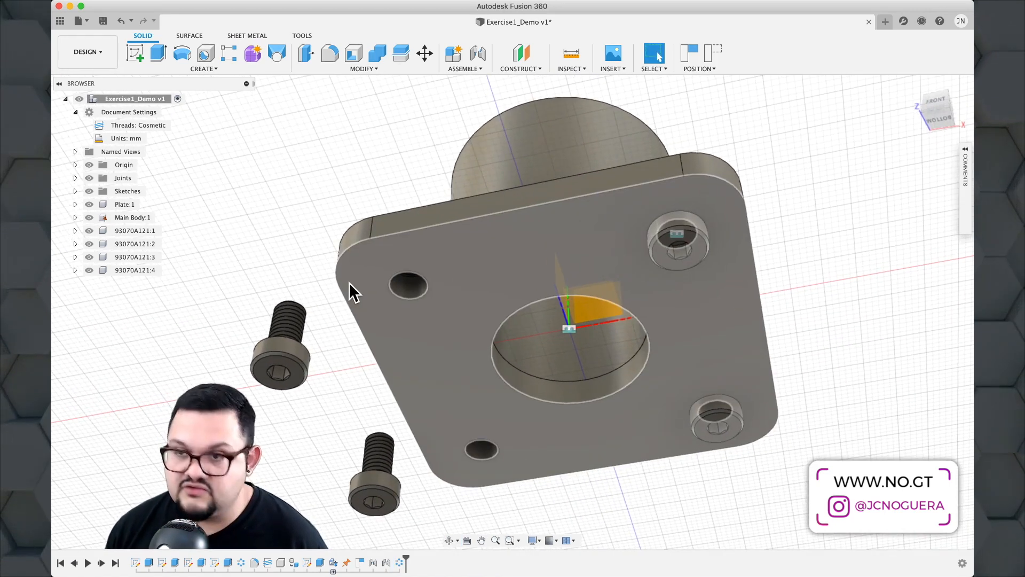
{"action": "scroll", "coordinate": [342, 288], "scroll_direction": "down", "scroll_amount": 3}
{"action": "scroll", "coordinate": [339, 289], "scroll_direction": "up", "scroll_amount": 3}
{"action": "scroll", "coordinate": [318, 328], "scroll_direction": "up", "scroll_amount": 1}
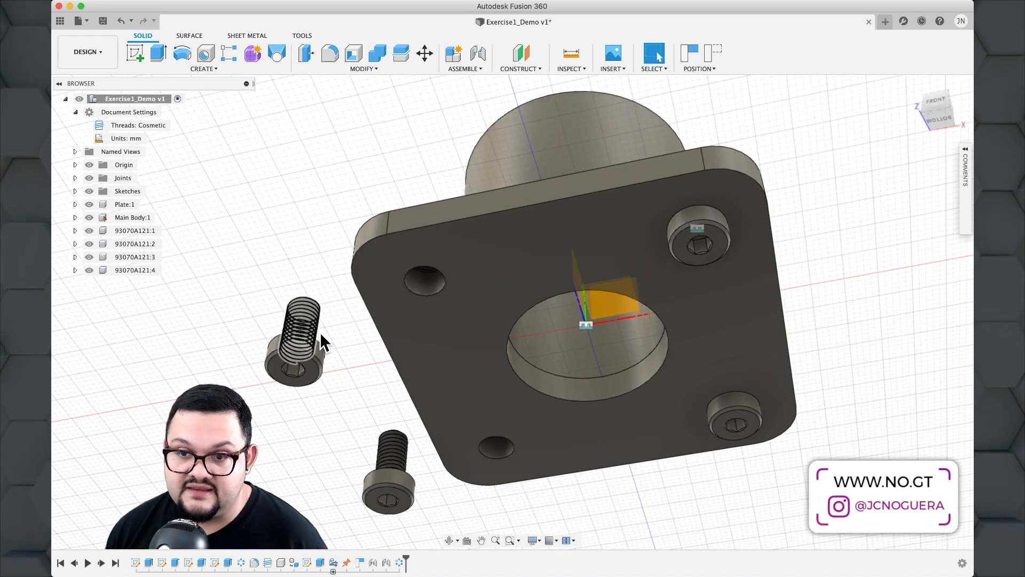
{"action": "scroll", "coordinate": [319, 331], "scroll_direction": "up", "scroll_amount": 3}
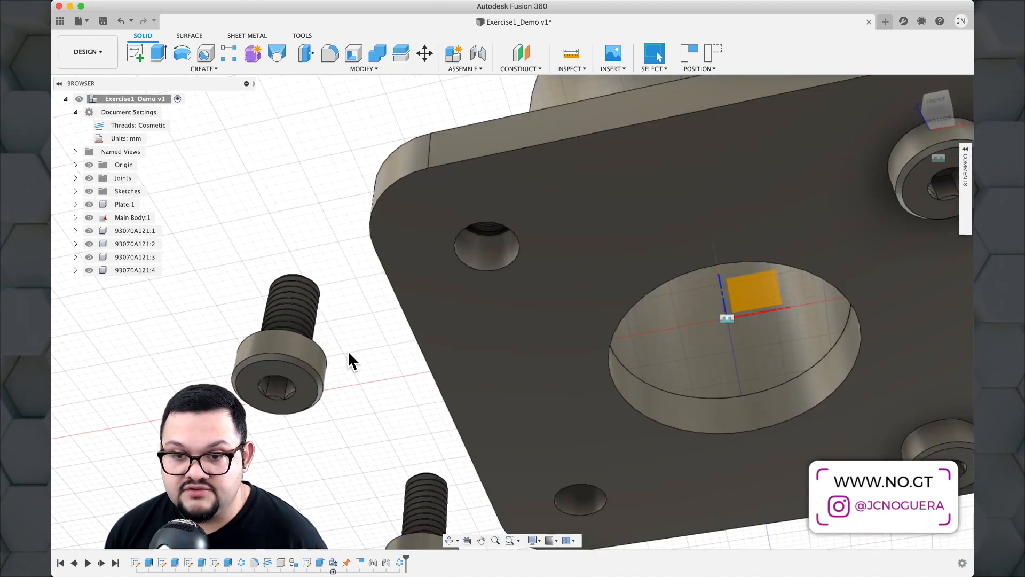
Capture the moved screws' positions and rigidly join an empty Plate corner hole to the underside of screw 93070A121:4's head.
{"action": "key", "text": "j"}
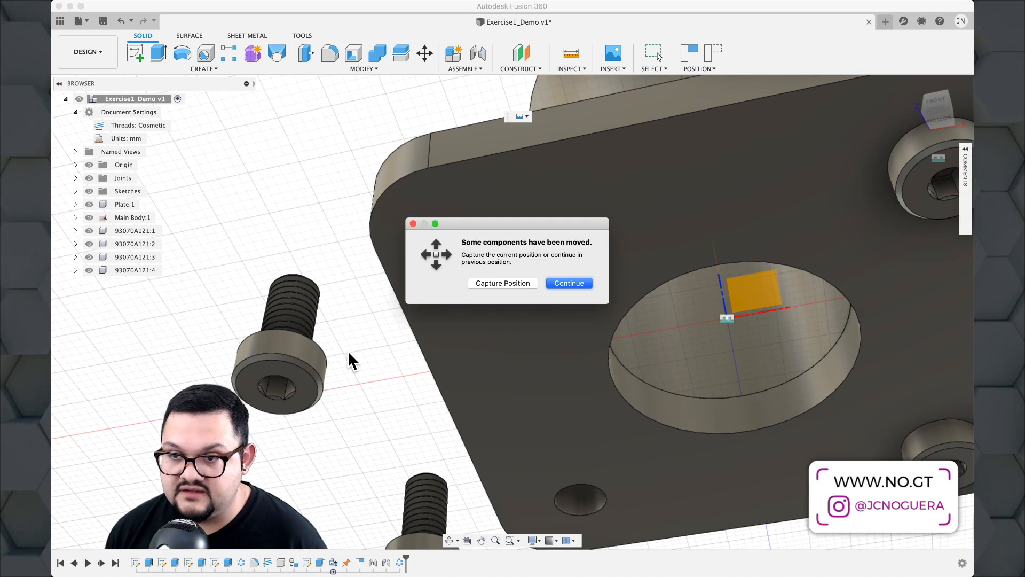
{"action": "left_click", "coordinate": [510, 281]}
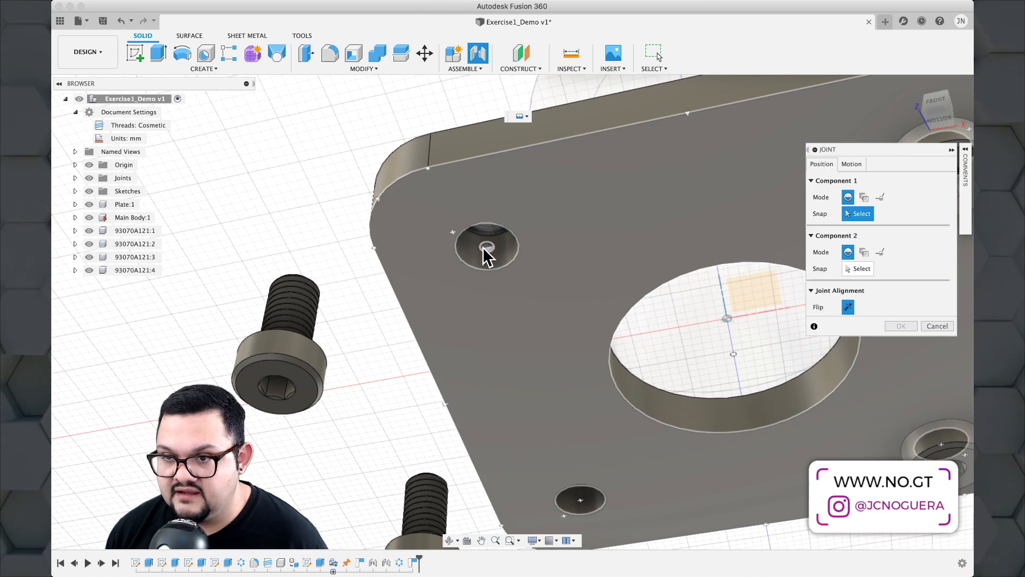
{"action": "left_click", "coordinate": [486, 248]}
{"action": "middle_click_drag", "start_coordinate": [348, 272], "coordinate": [351, 366], "text": "shift"}
{"action": "scroll", "coordinate": [260, 381], "scroll_direction": "up", "scroll_amount": 2}
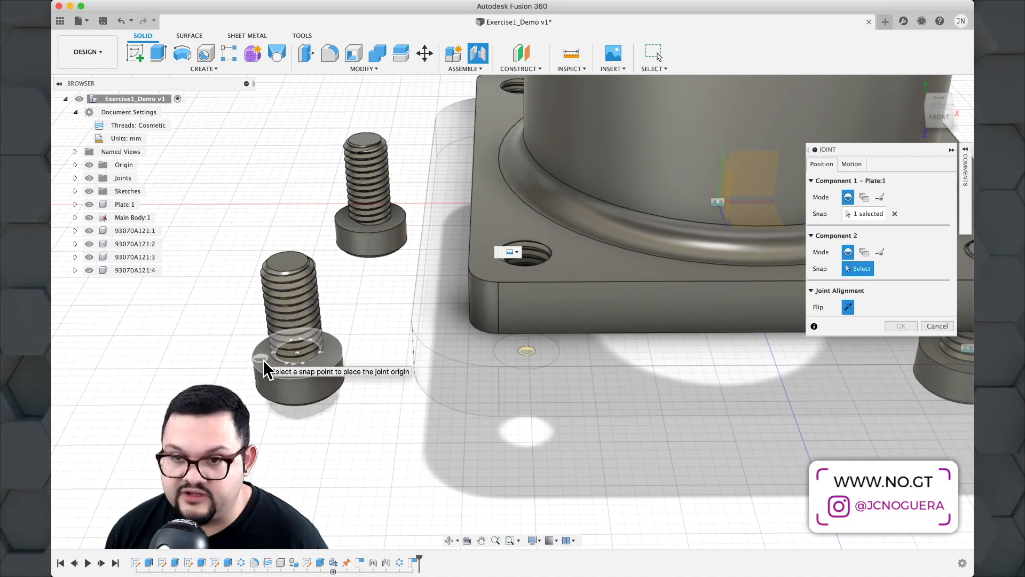
{"action": "left_click", "coordinate": [300, 358]}
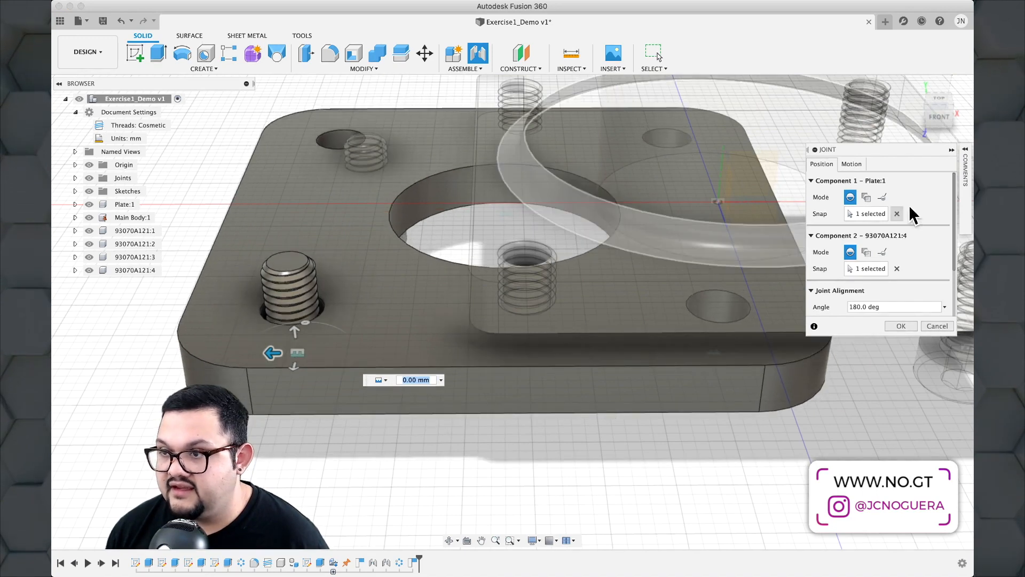
{"action": "left_click", "coordinate": [861, 164]}
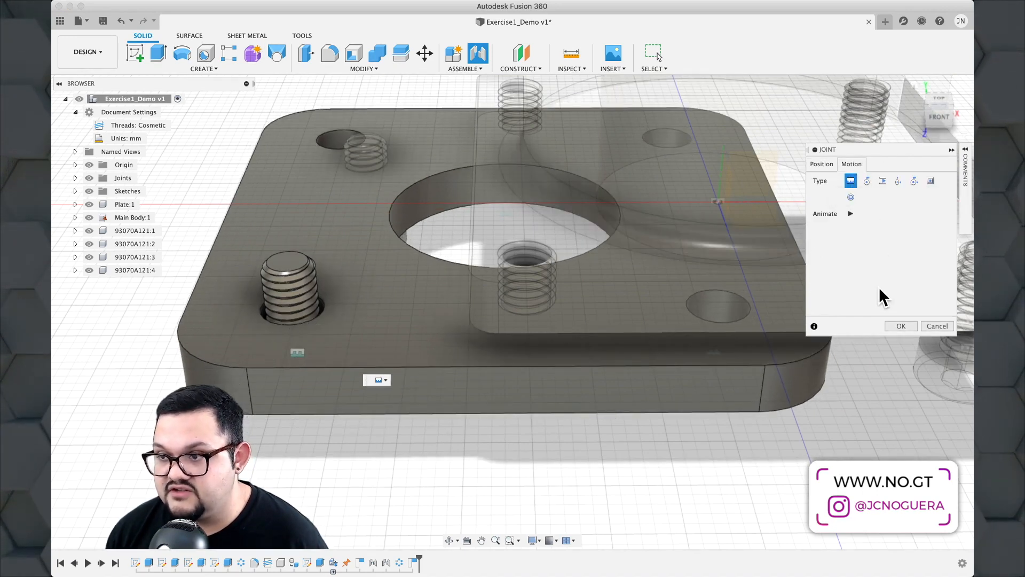
{"action": "left_click", "coordinate": [899, 325]}
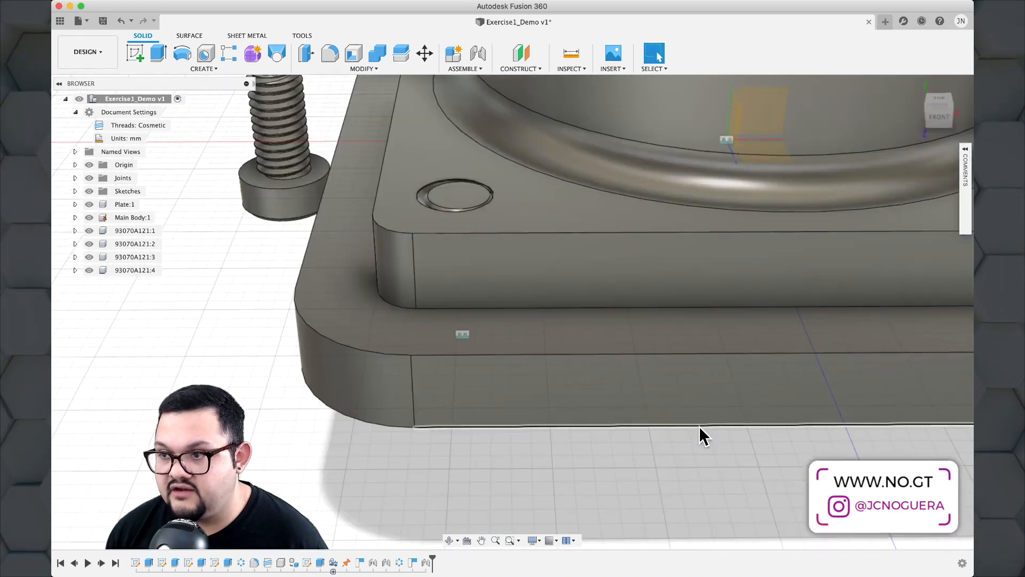
Rigidly join the underside of loose screw 93070A121:3's head to the remaining empty corner hole on the Plate's lower face.
{"action": "middle_click_drag", "start_coordinate": [699, 427], "coordinate": [766, 233], "text": "shift"}
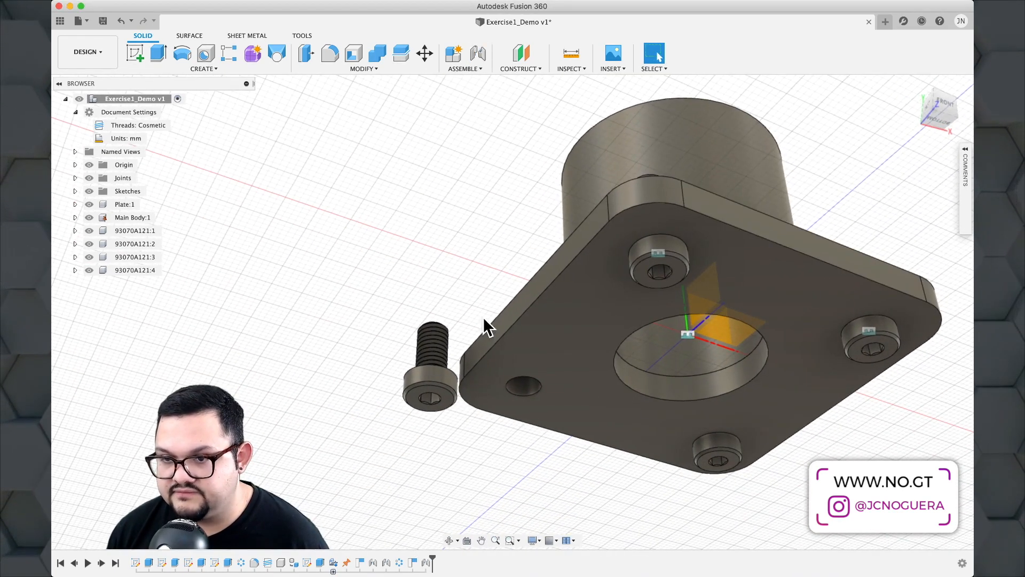
{"action": "scroll", "coordinate": [405, 313], "scroll_direction": "up", "scroll_amount": 5}
{"action": "middle_click_drag", "start_coordinate": [405, 320], "coordinate": [411, 393], "text": "shift"}
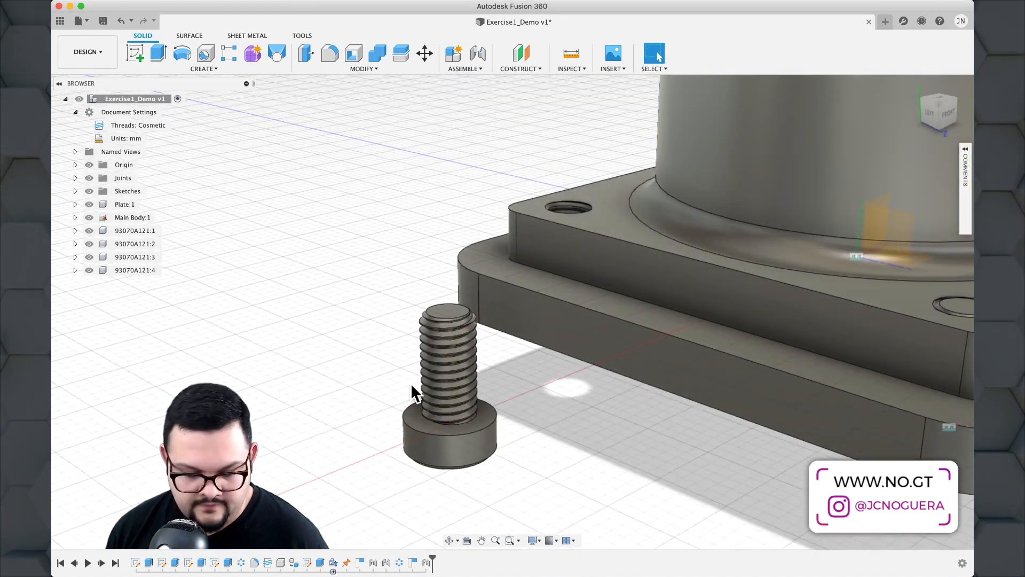
{"action": "scroll", "coordinate": [410, 403], "scroll_direction": "up", "scroll_amount": 3}
{"action": "scroll", "coordinate": [408, 407], "scroll_direction": "up", "scroll_amount": 2}
{"action": "key", "text": "j"}
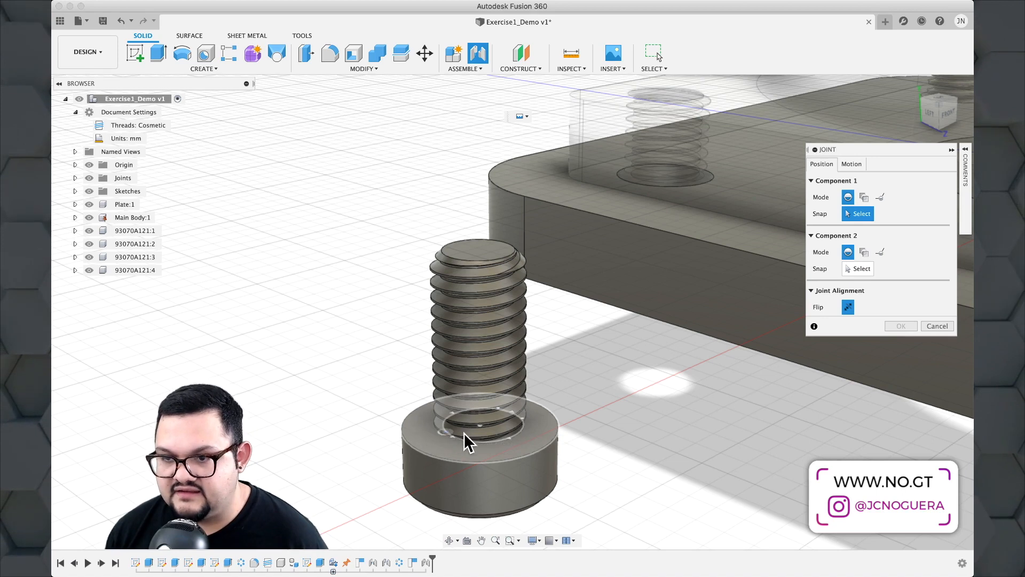
{"action": "left_click", "coordinate": [483, 424]}
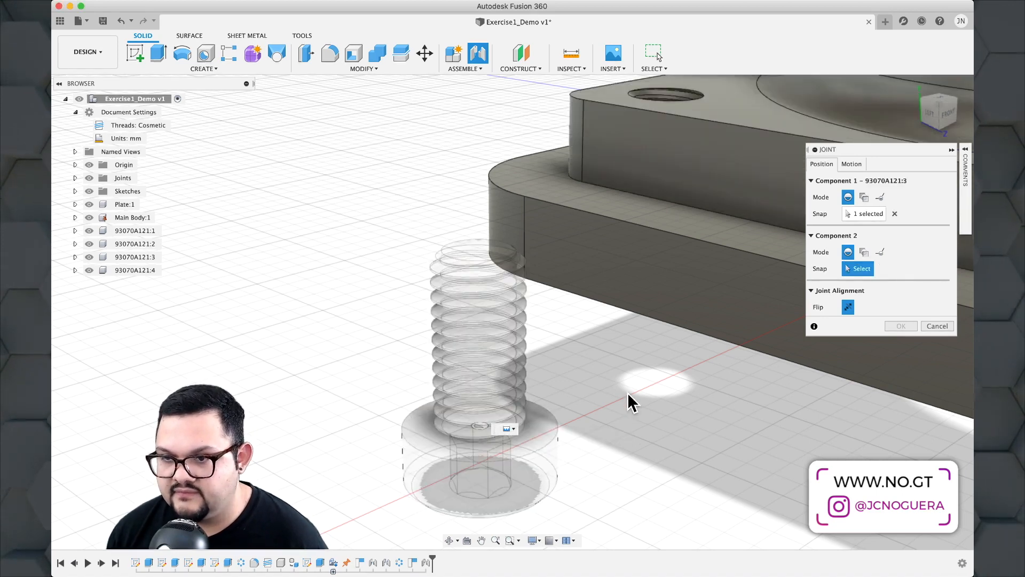
{"action": "middle_click_drag", "start_coordinate": [628, 400], "coordinate": [531, 216], "text": "shift"}
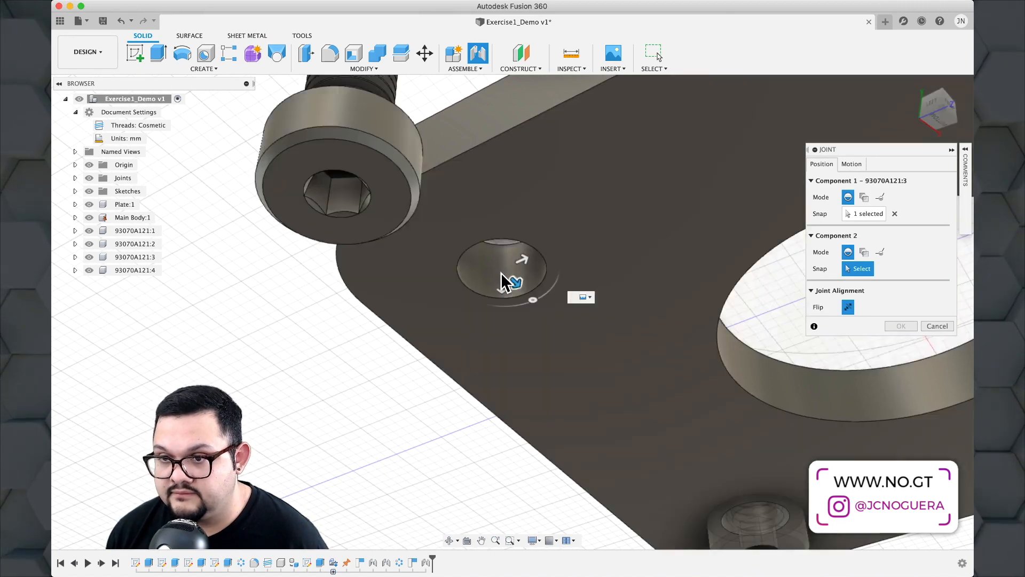
{"action": "left_click", "coordinate": [502, 274]}
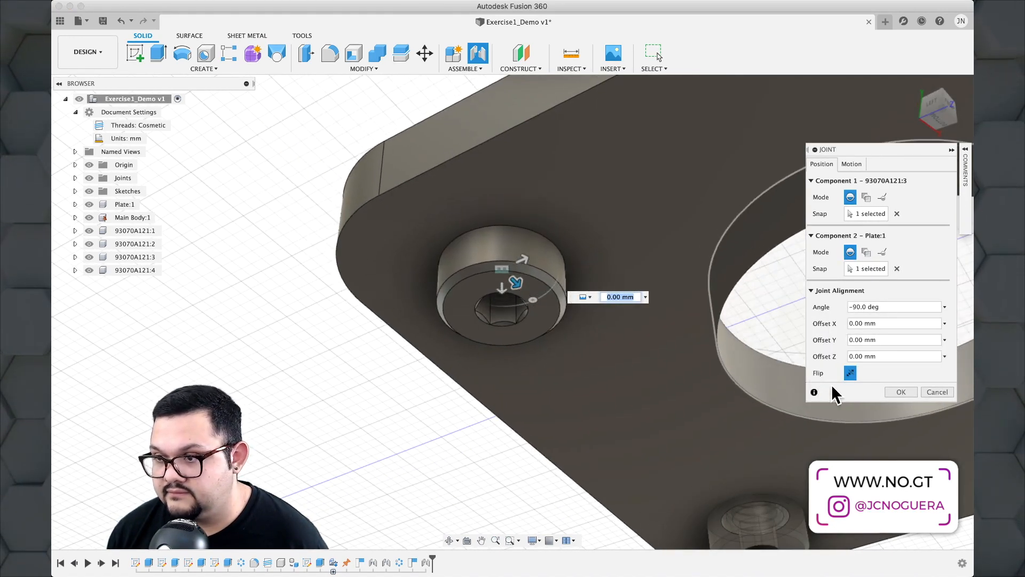
{"action": "left_click", "coordinate": [891, 390]}
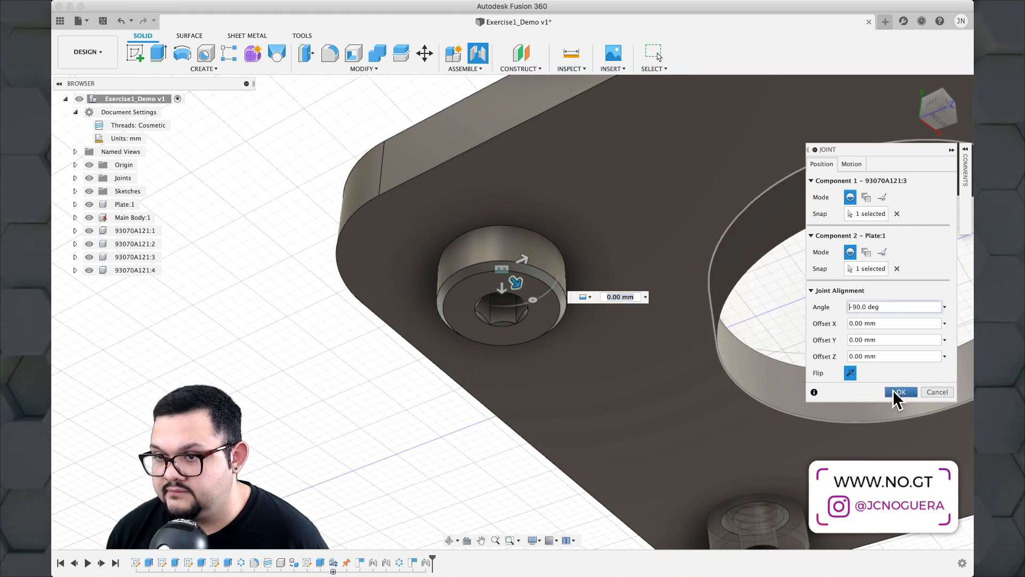
Move the last unjoined screw out of its Plate hole and capture its position while starting a new joint.
{"action": "scroll", "coordinate": [747, 393], "scroll_direction": "down", "scroll_amount": 10}
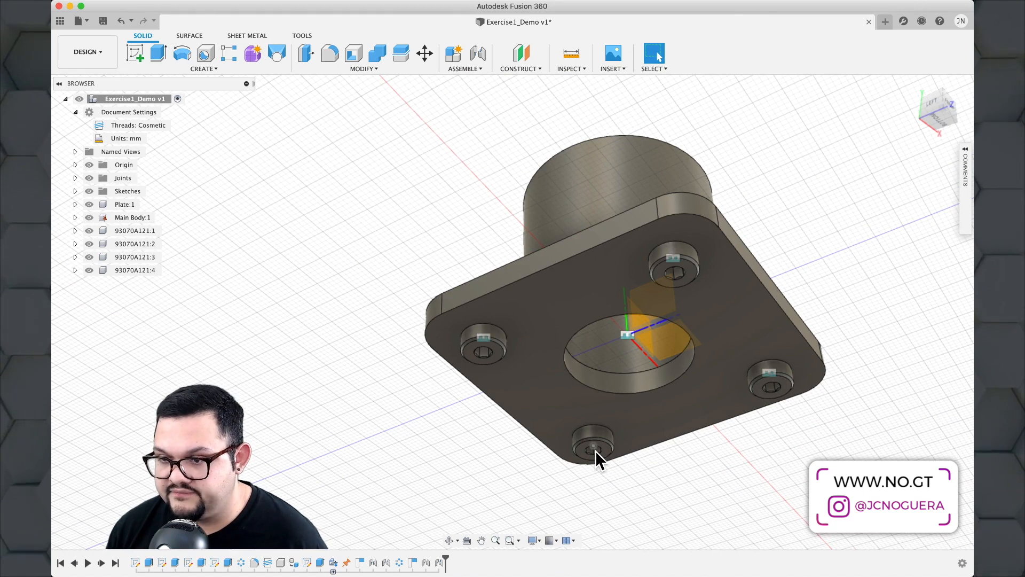
{"action": "left_click_drag", "start_coordinate": [595, 450], "coordinate": [454, 495]}
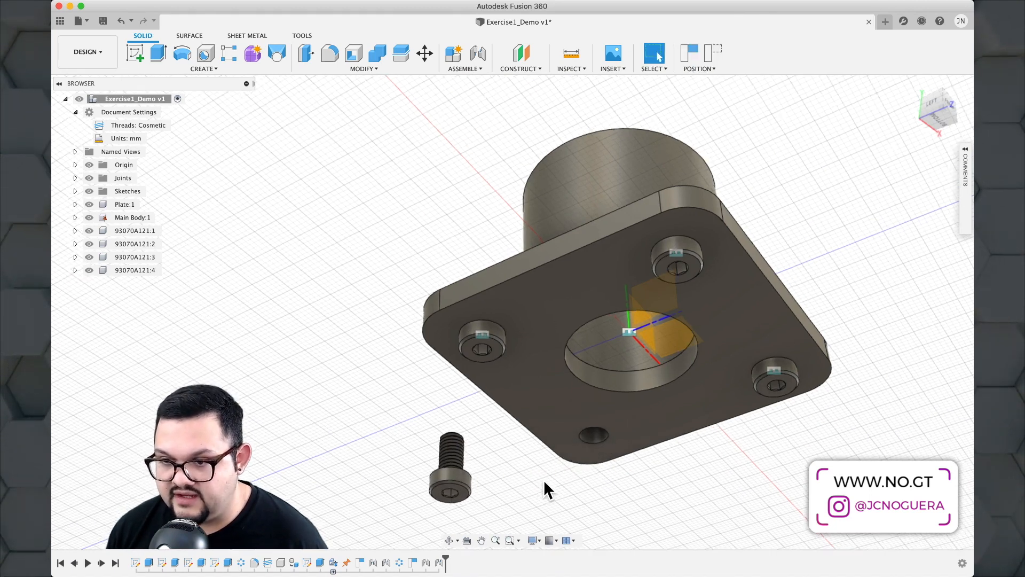
{"action": "scroll", "coordinate": [543, 479], "scroll_direction": "up", "scroll_amount": 5}
{"action": "key", "text": "j"}
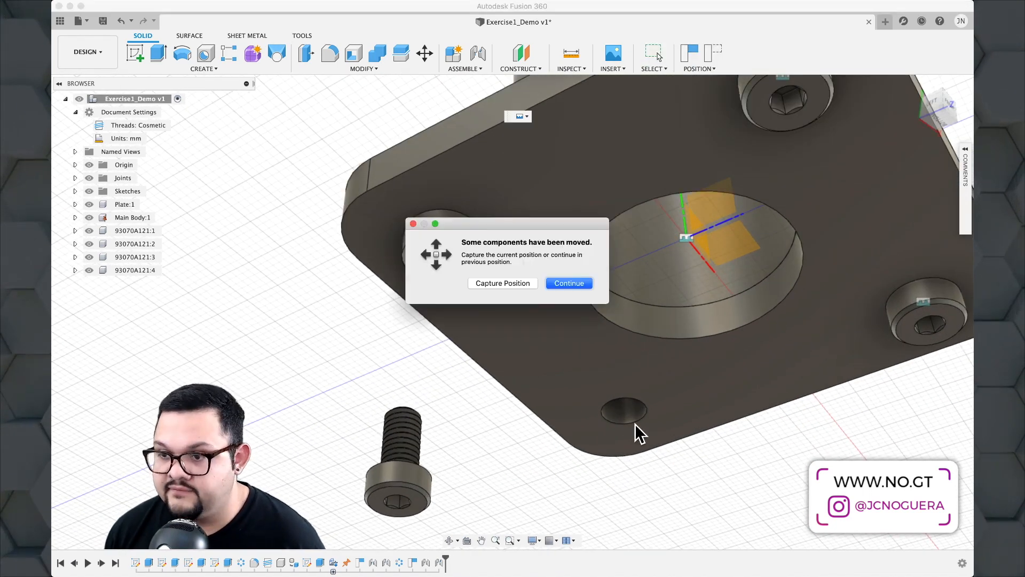
{"action": "left_click", "coordinate": [503, 283]}
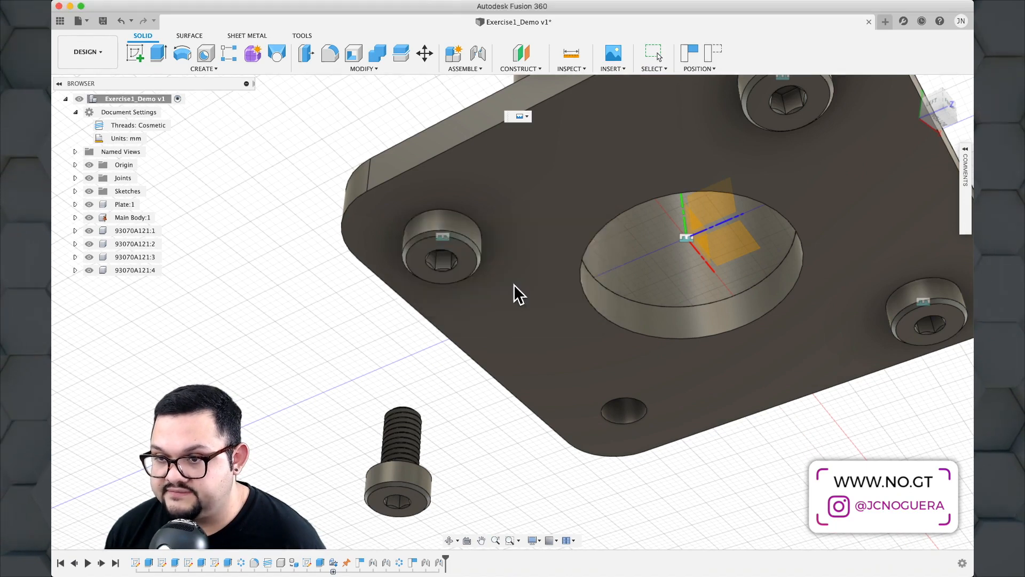
Rigidly join the emptied Plate corner hole to the underside of screw 93070A121:2's head.
{"action": "left_click", "coordinate": [621, 411]}
{"action": "middle_click_drag", "start_coordinate": [486, 451], "coordinate": [529, 496], "text": "shift"}
{"action": "scroll", "coordinate": [374, 502], "scroll_direction": "up", "scroll_amount": 4}
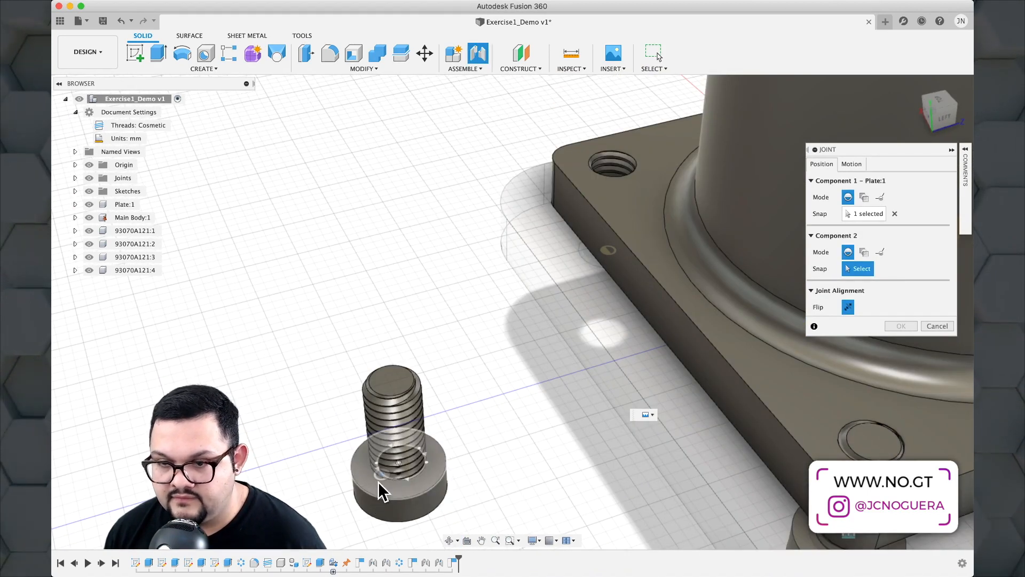
{"action": "left_click", "coordinate": [401, 461]}
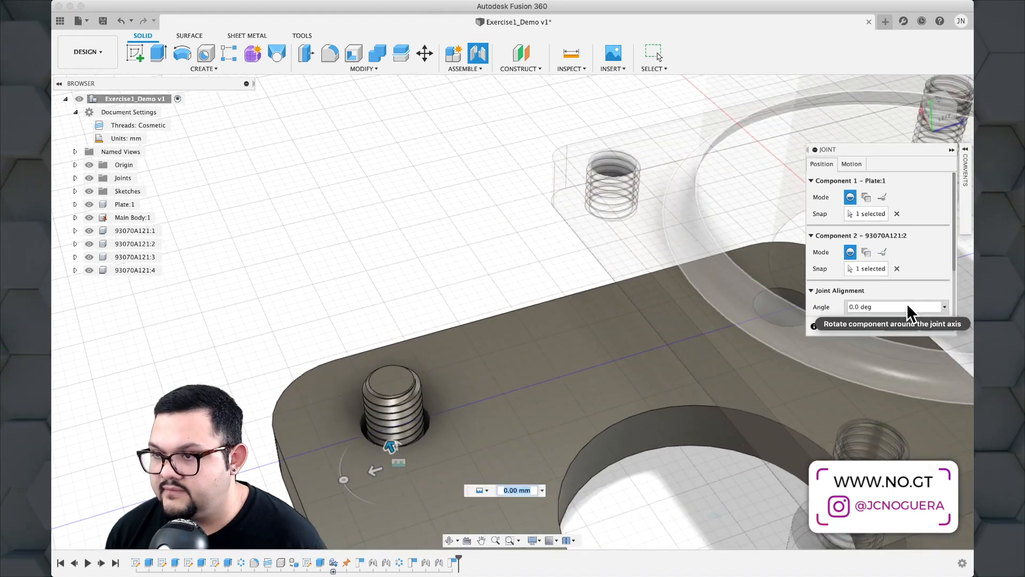
{"action": "left_click", "coordinate": [899, 326]}
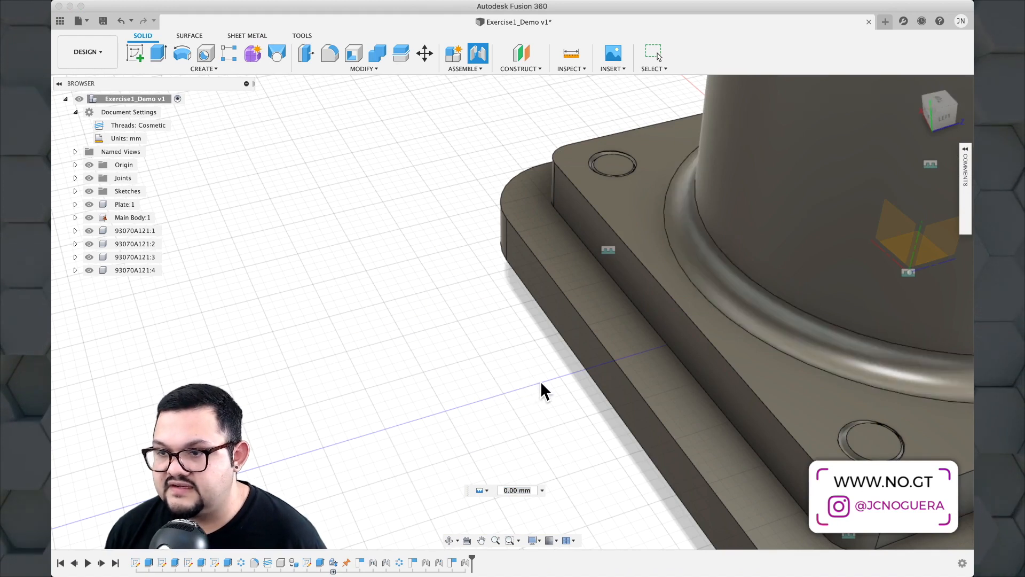
Examine the finished assembly from above and below, checking that all four screws sit in the Plate and Main Body holes.
{"action": "scroll", "coordinate": [566, 385], "scroll_direction": "down", "scroll_amount": 5}
{"action": "middle_click_drag", "start_coordinate": [652, 386], "coordinate": [451, 392]}
{"action": "scroll", "coordinate": [318, 415], "scroll_direction": "up", "scroll_amount": 2}
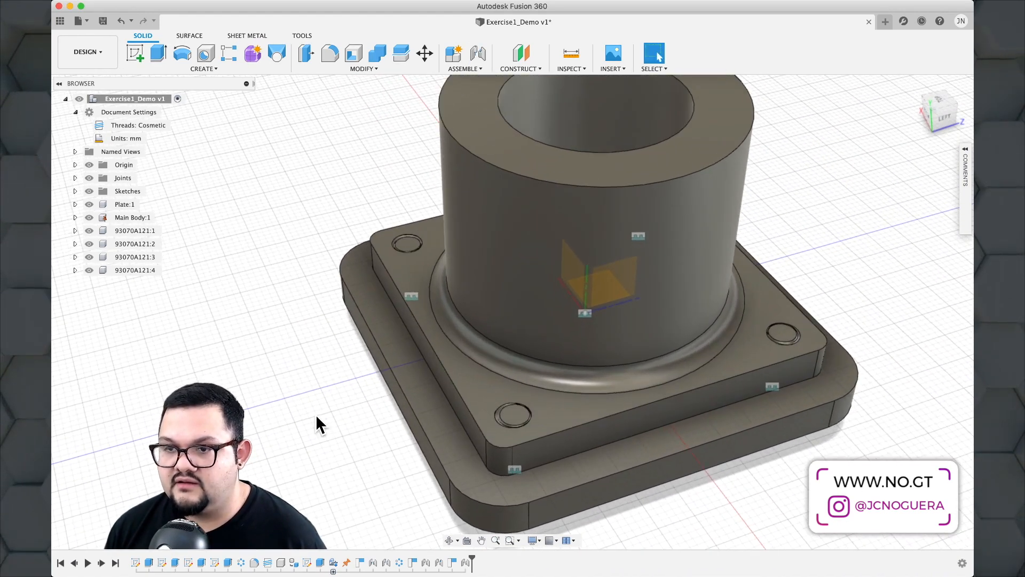
{"action": "scroll", "coordinate": [319, 415], "scroll_direction": "down", "scroll_amount": 3}
{"action": "middle_click_drag", "start_coordinate": [321, 417], "coordinate": [319, 346], "text": "shift"}
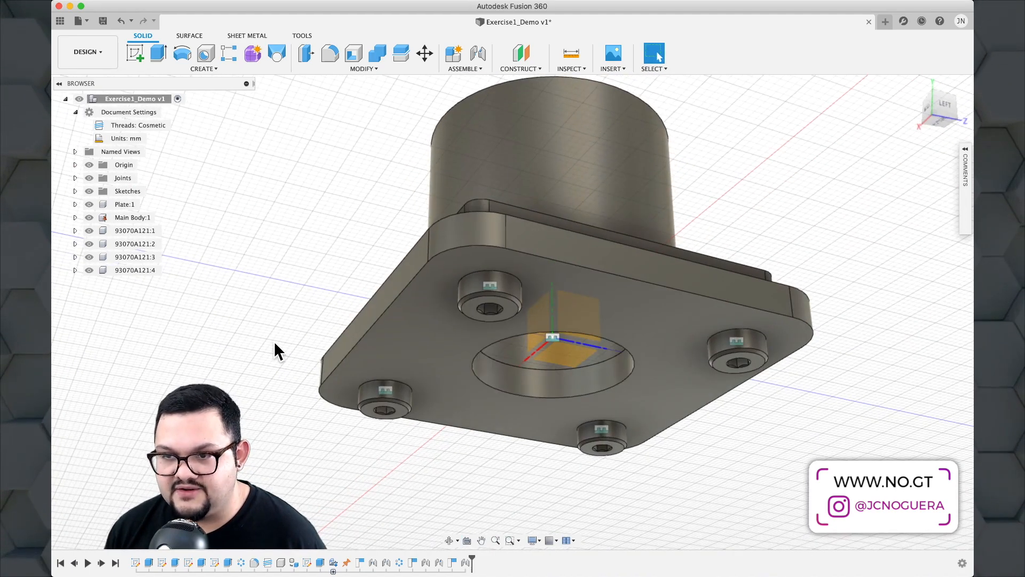
{"action": "middle_click_drag", "start_coordinate": [258, 316], "coordinate": [319, 366]}
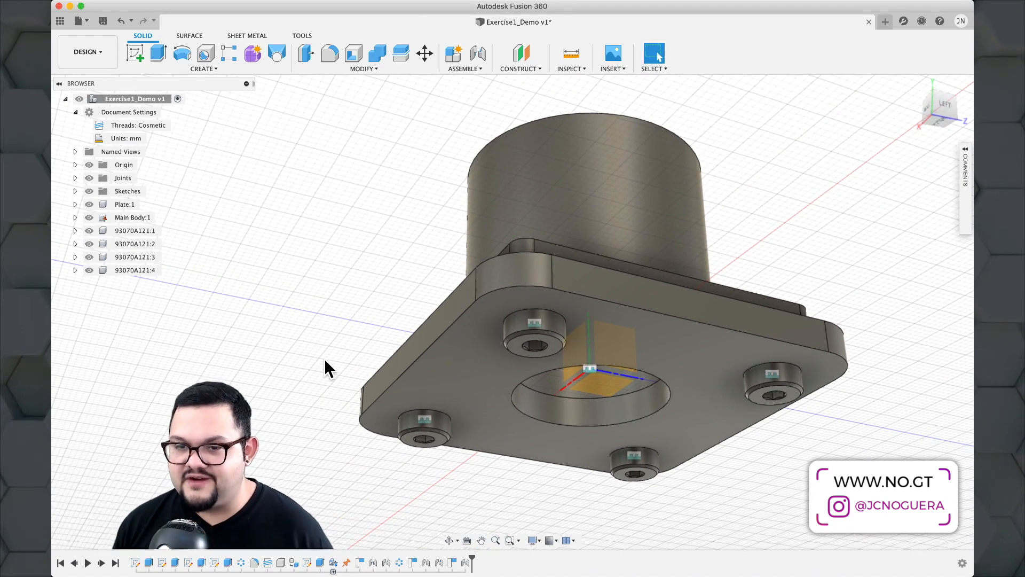
{"action": "middle_click_drag", "start_coordinate": [325, 352], "coordinate": [352, 387], "text": "shift"}
{"action": "mouse_move", "coordinate": [297, 335]}
{"action": "middle_mouse_down", "text": "shift"}
{"action": "mouse_move", "coordinate": [290, 321]}
{"action": "mouse_move", "coordinate": [297, 327]}
{"action": "middle_mouse_up", "text": "shift"}
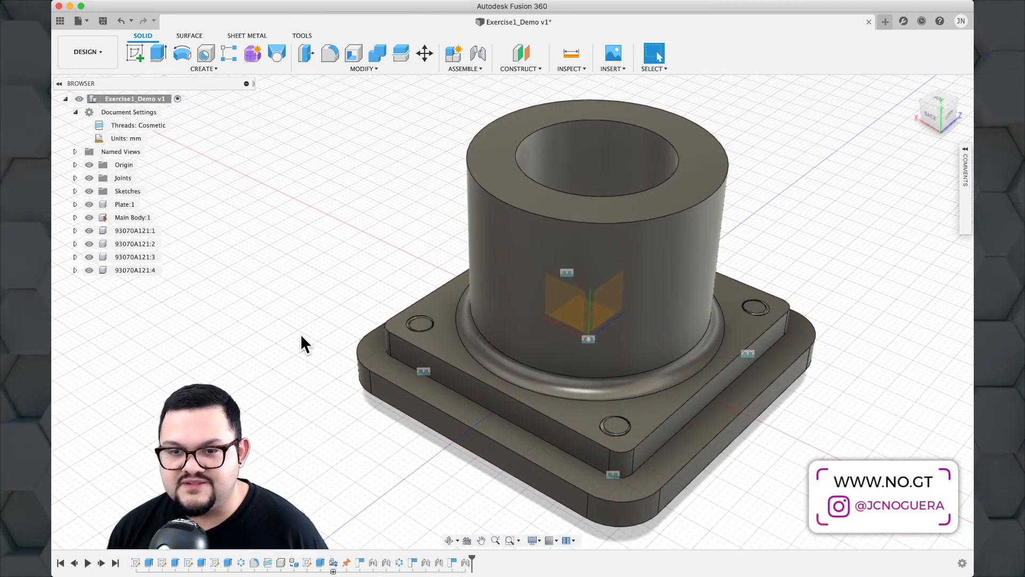